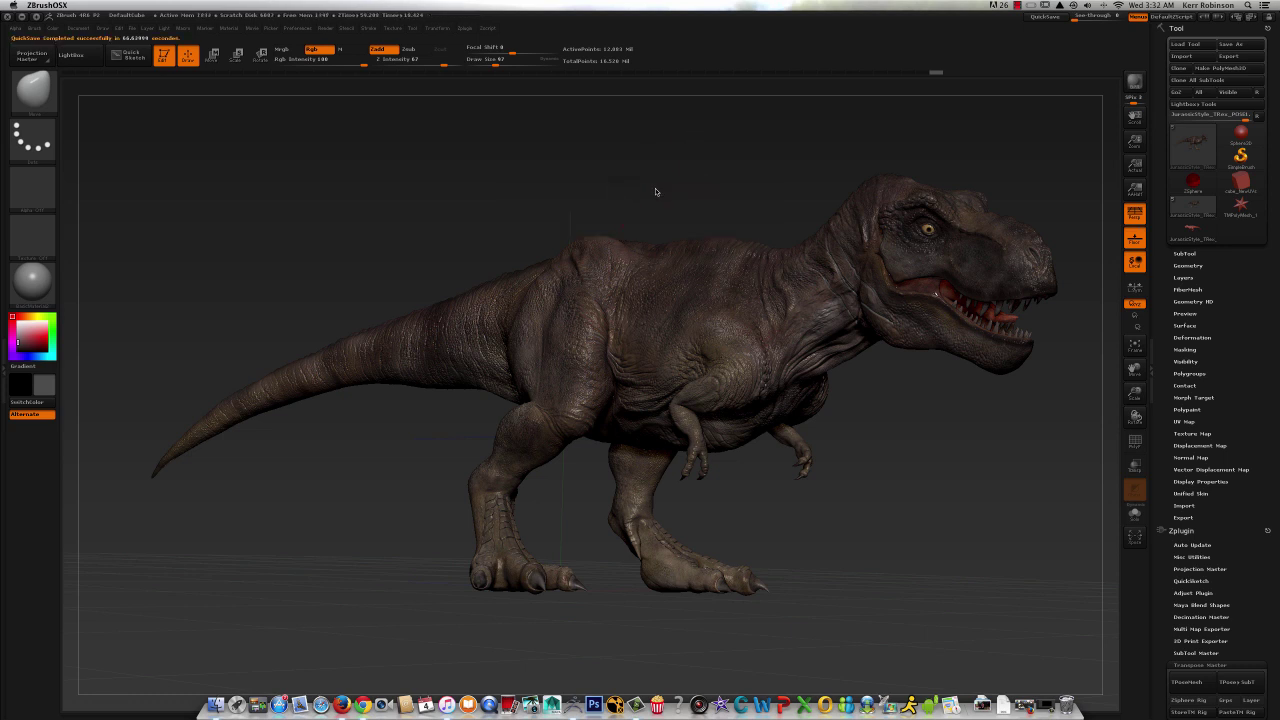
- Fully initialize ZBrush, clearing the loaded T-Rex and all customized tools and document data
drag(656, 191, 694, 178)
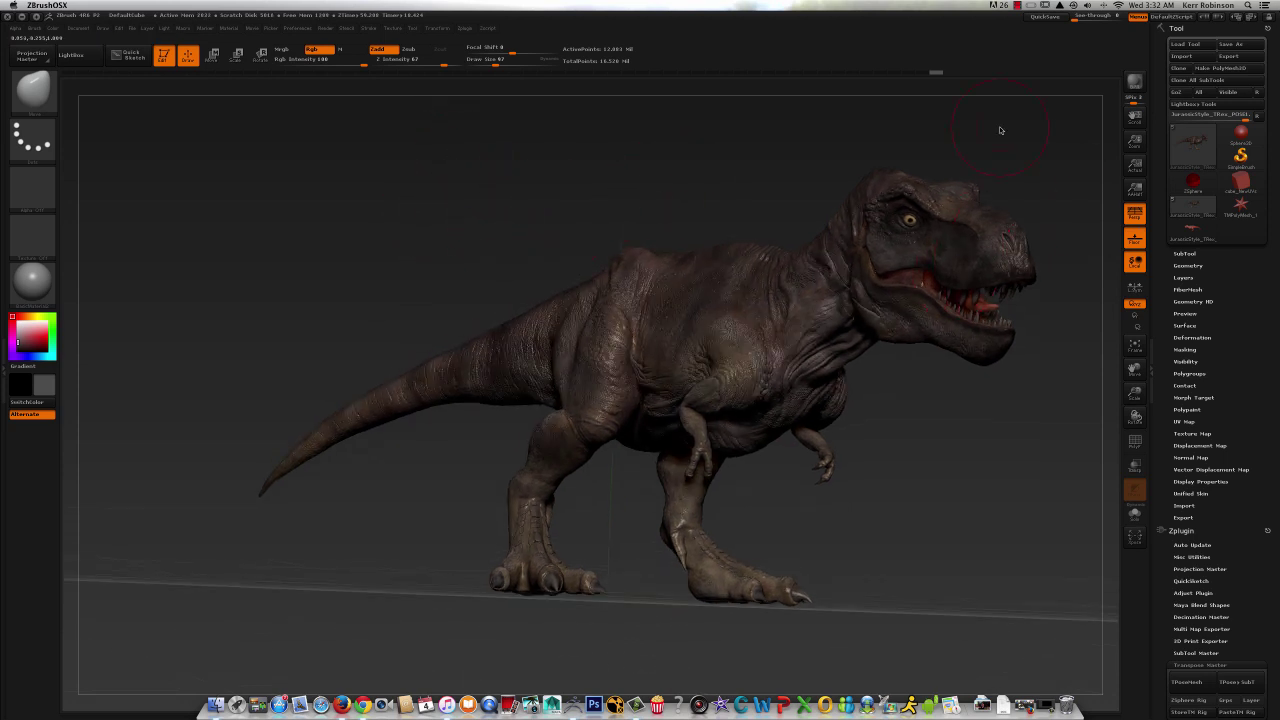
click(303, 28)
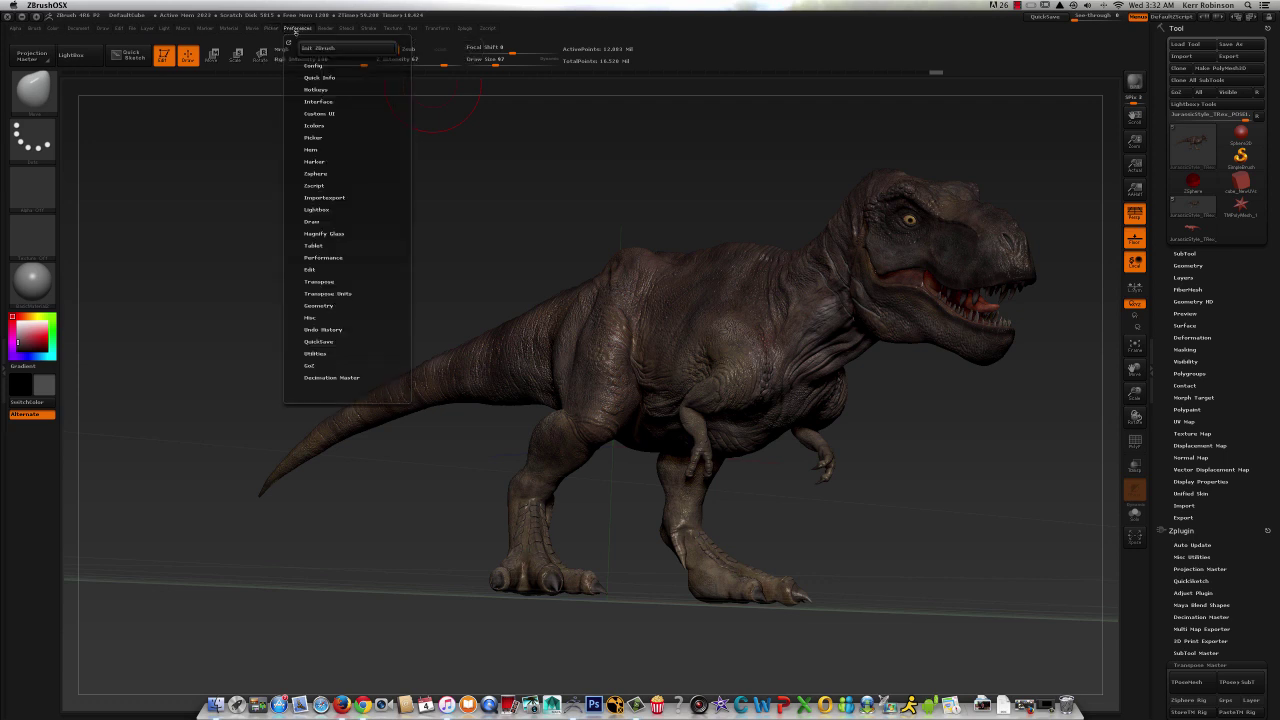
click(320, 49)
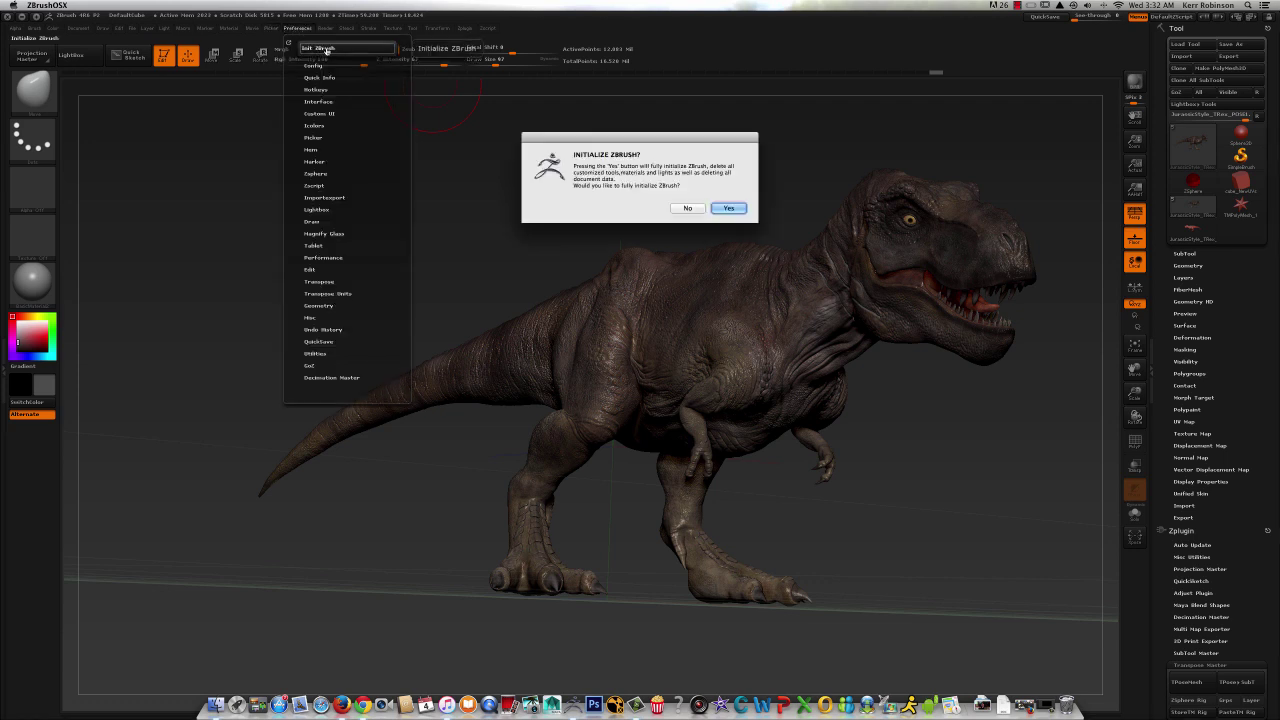
click(733, 211)
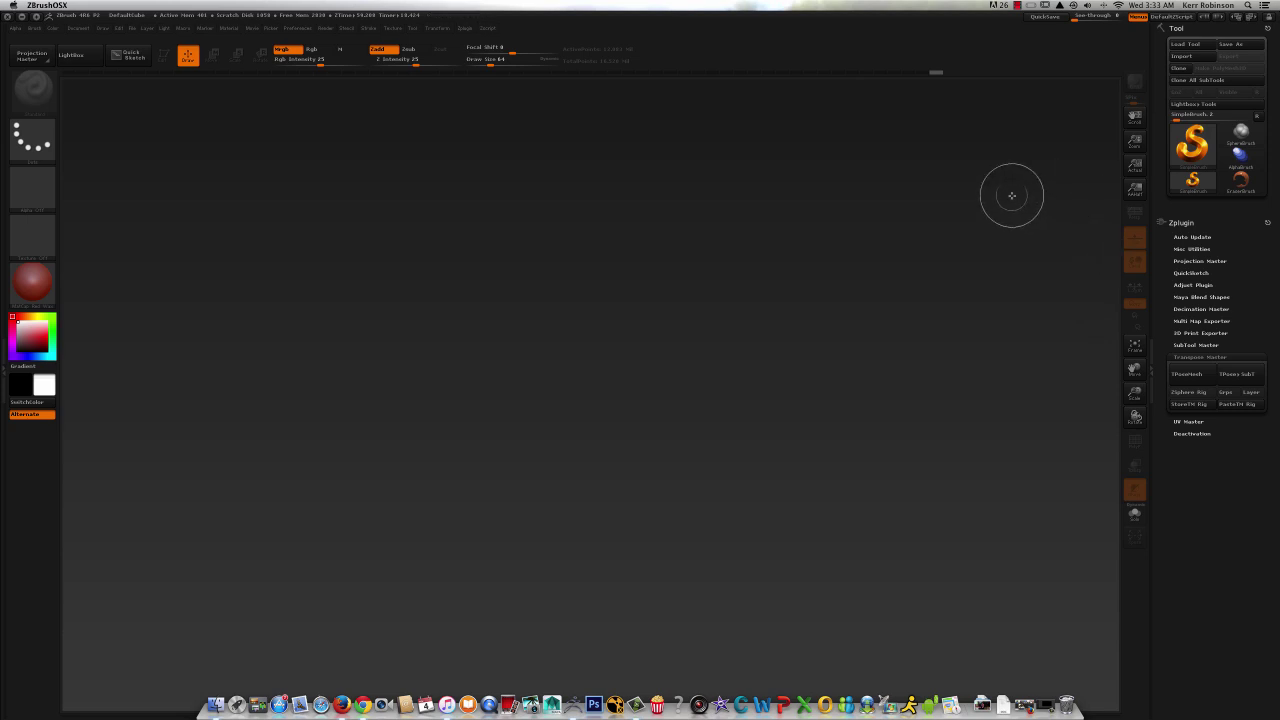
- Load the DefaultCube project from LightBox as a fresh starting scene
click(71, 54)
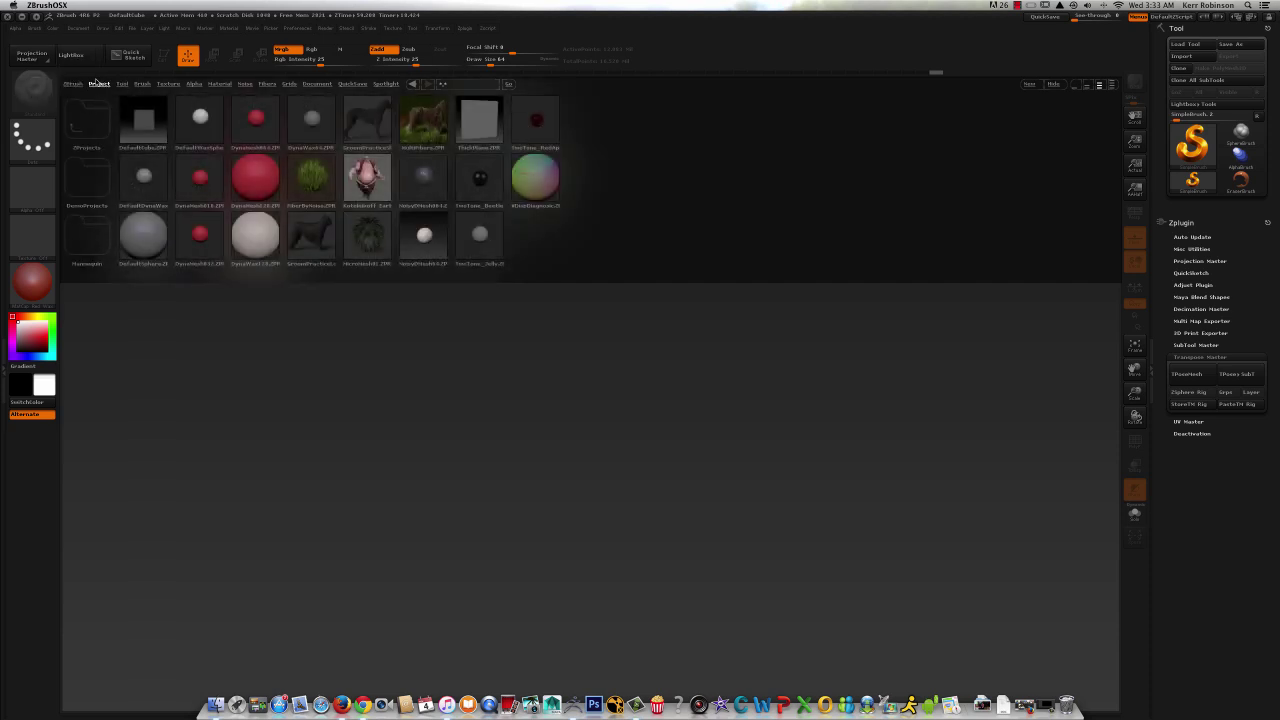
click(126, 84)
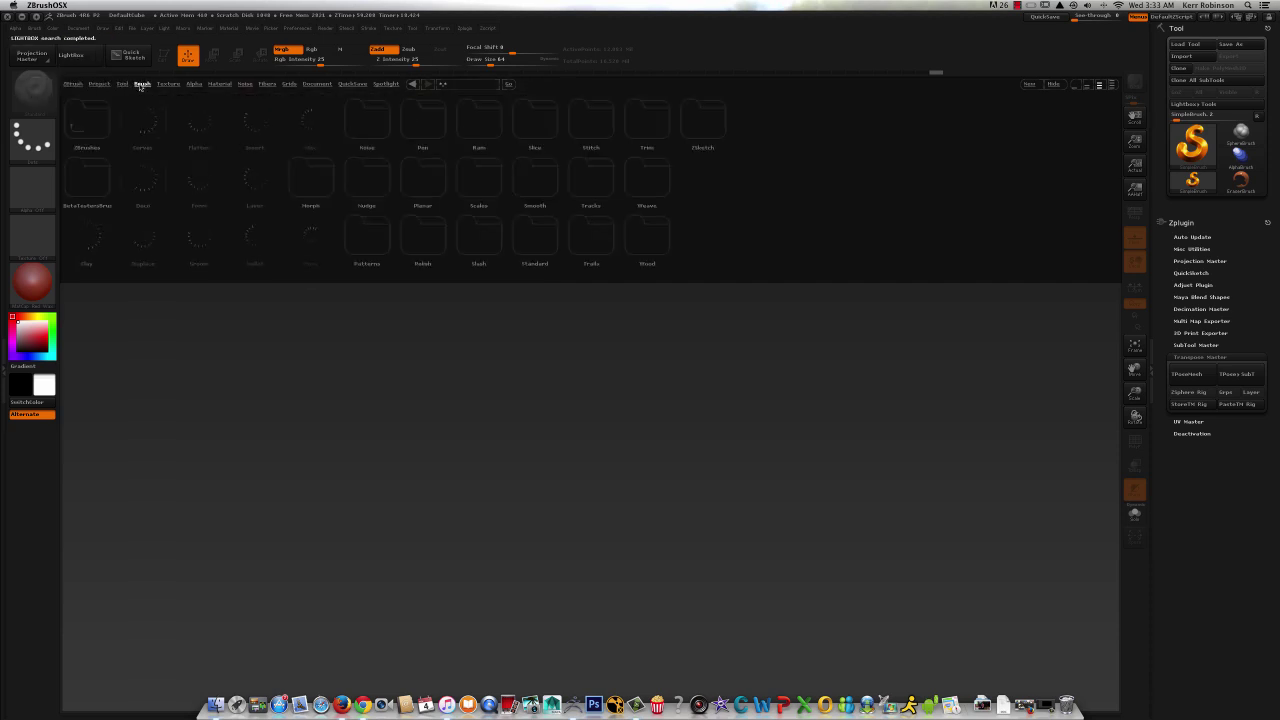
click(100, 84)
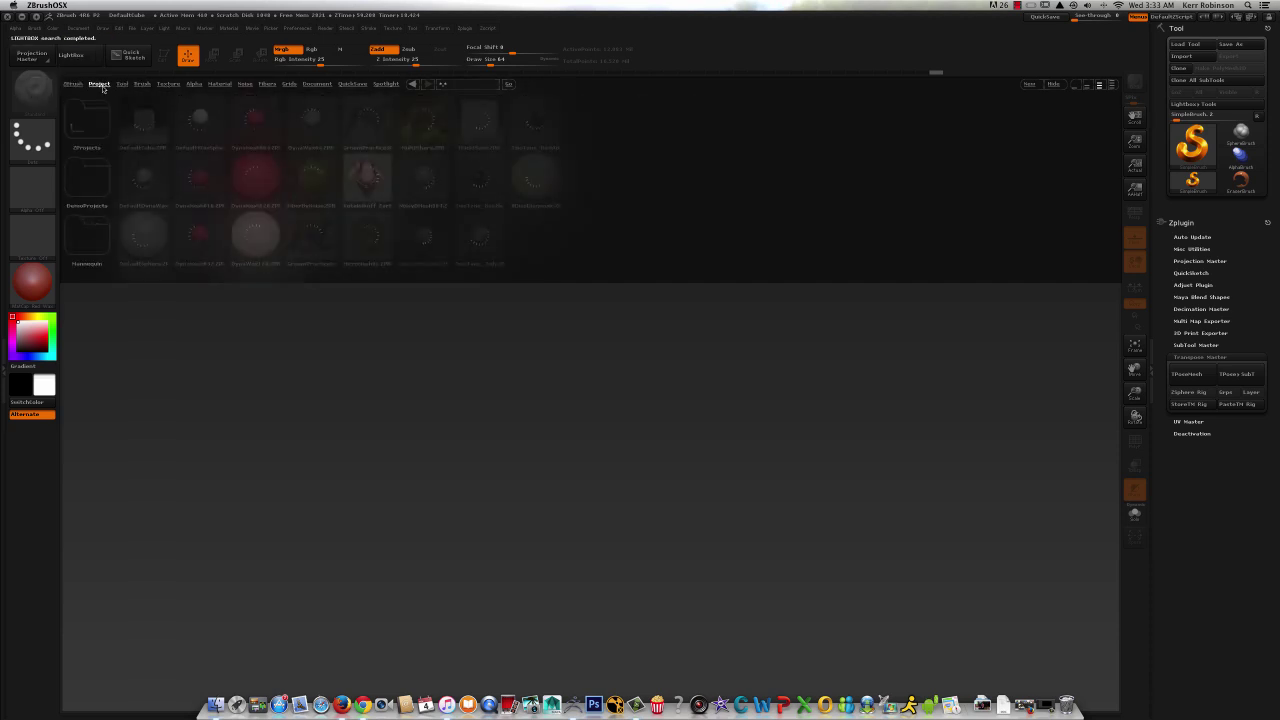
click(151, 124)
click(151, 124)
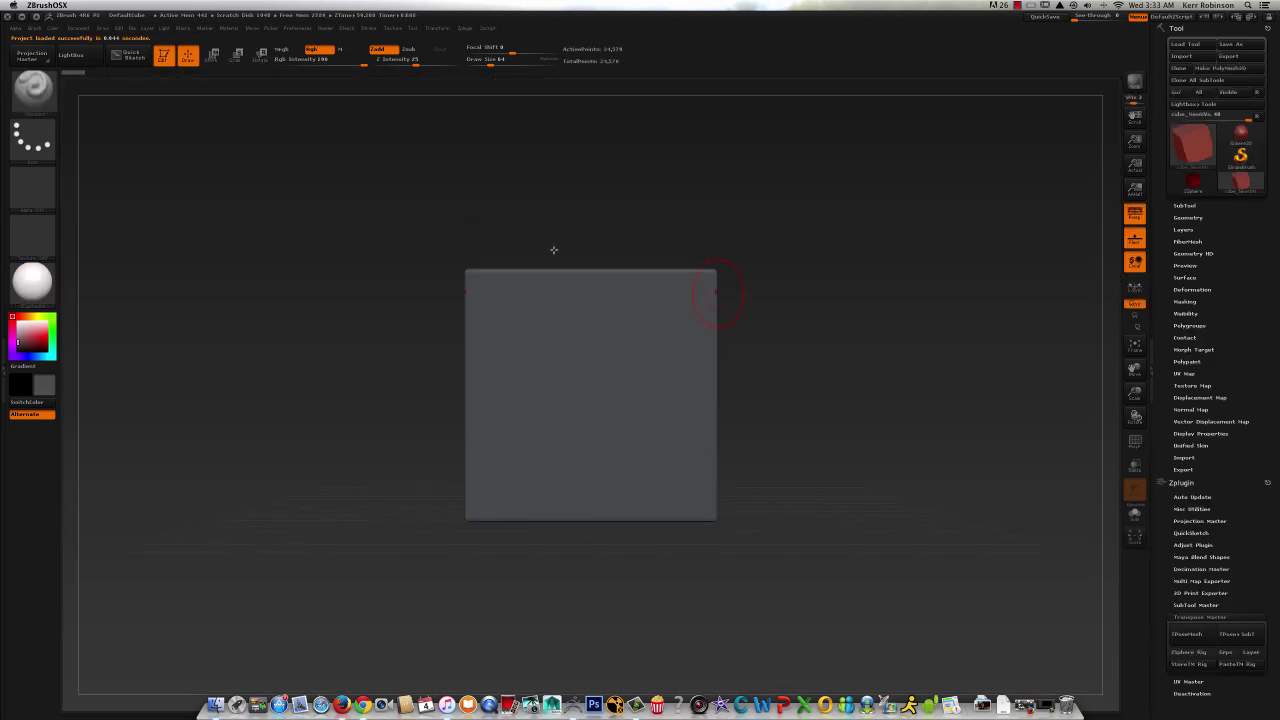
drag(799, 263, 821, 296)
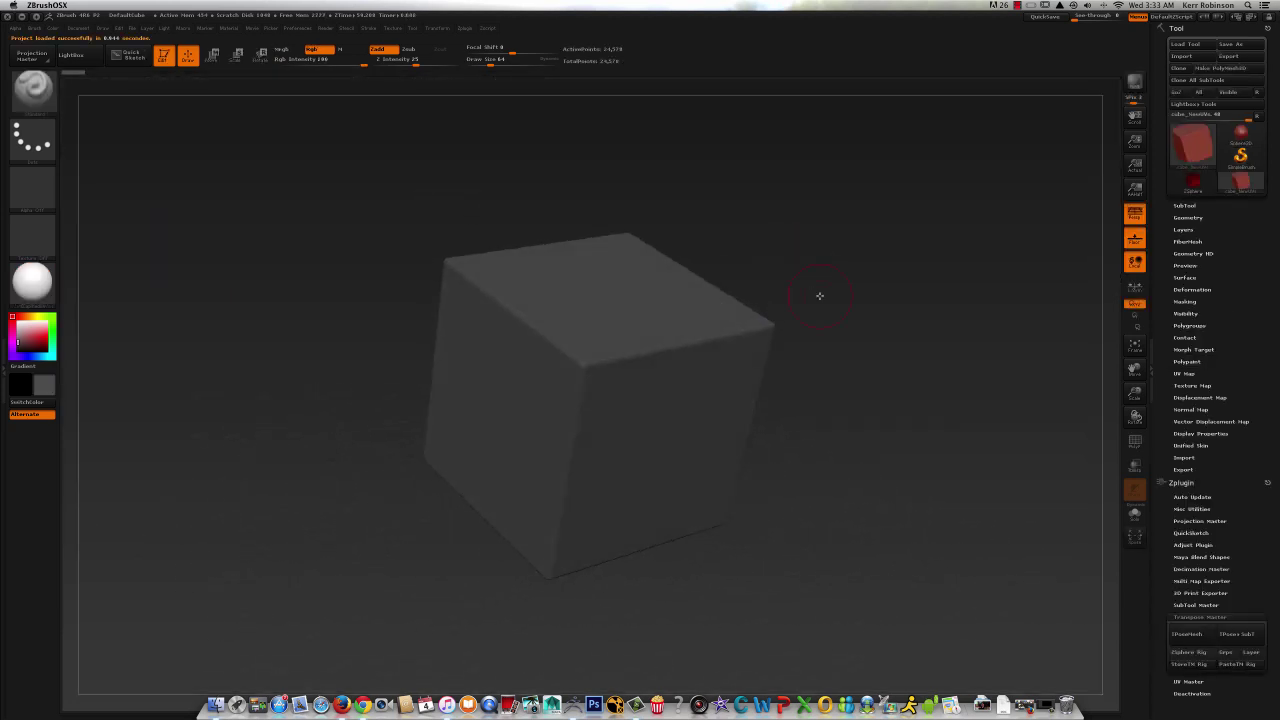
- Load the JurassicStyle_TRex_POSE1.ZTL tool from the TREX project's Tools folder
click(1184, 45)
click(556, 218)
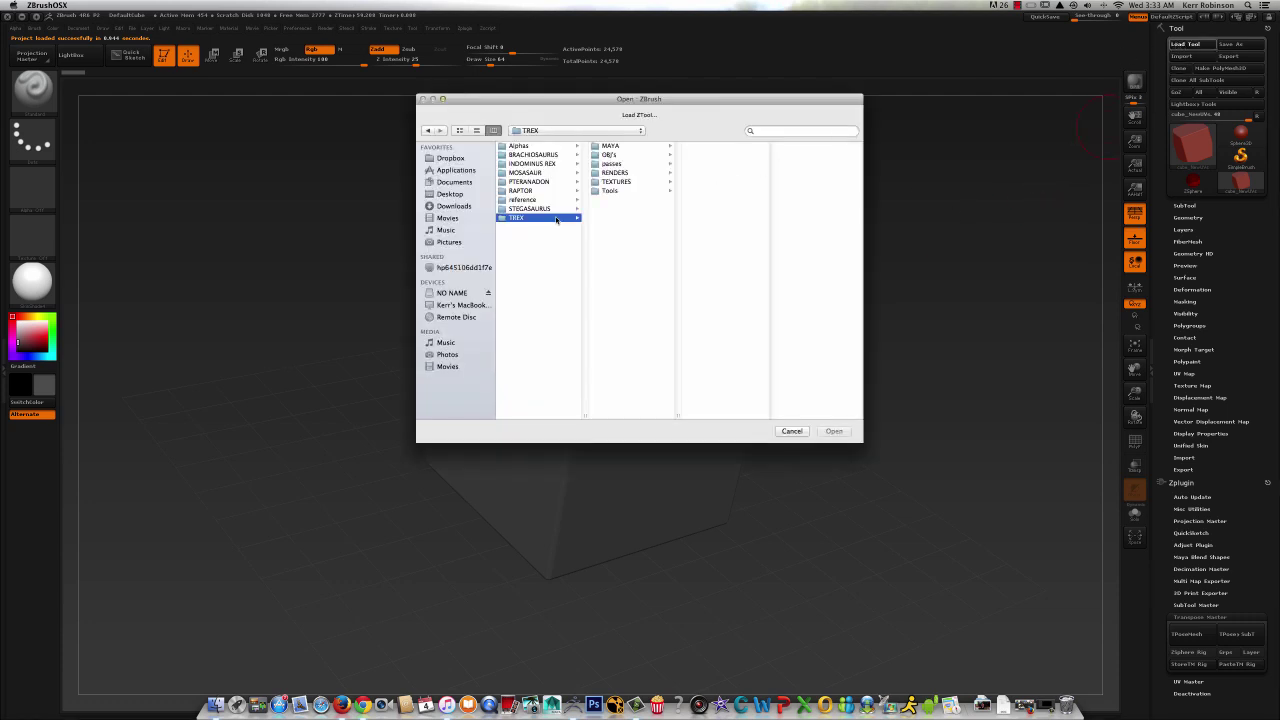
click(613, 192)
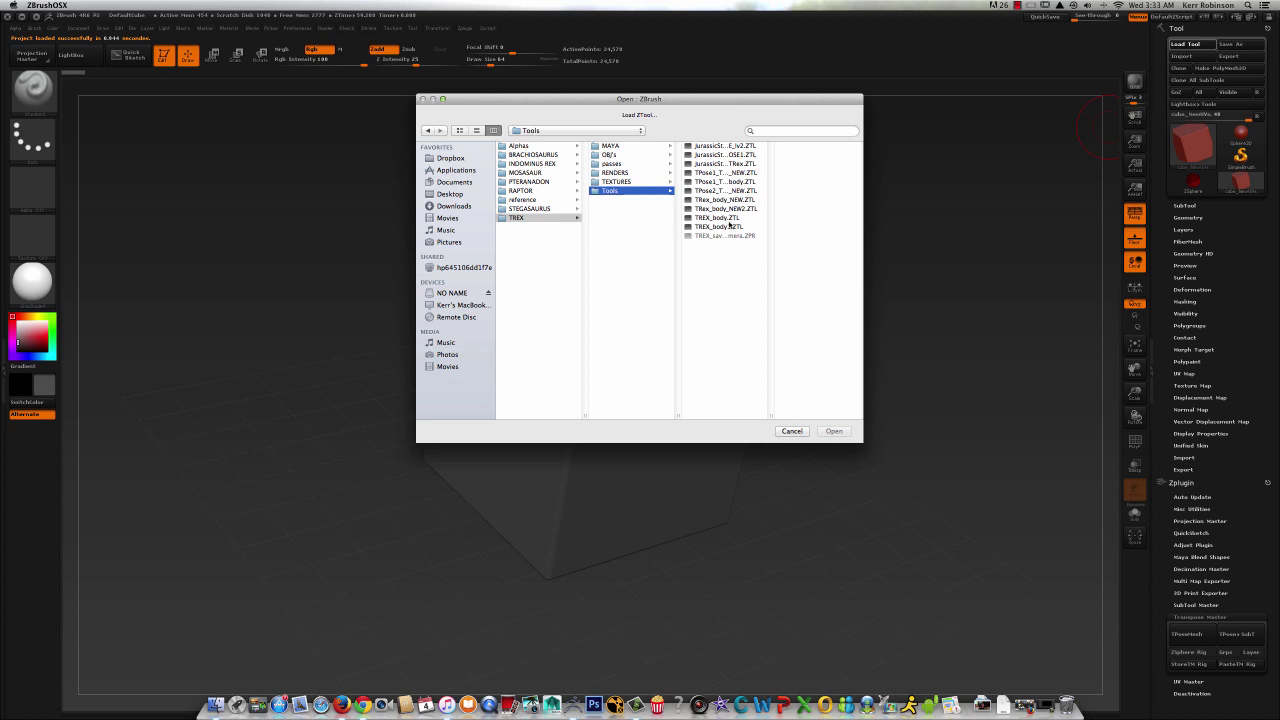
click(725, 155)
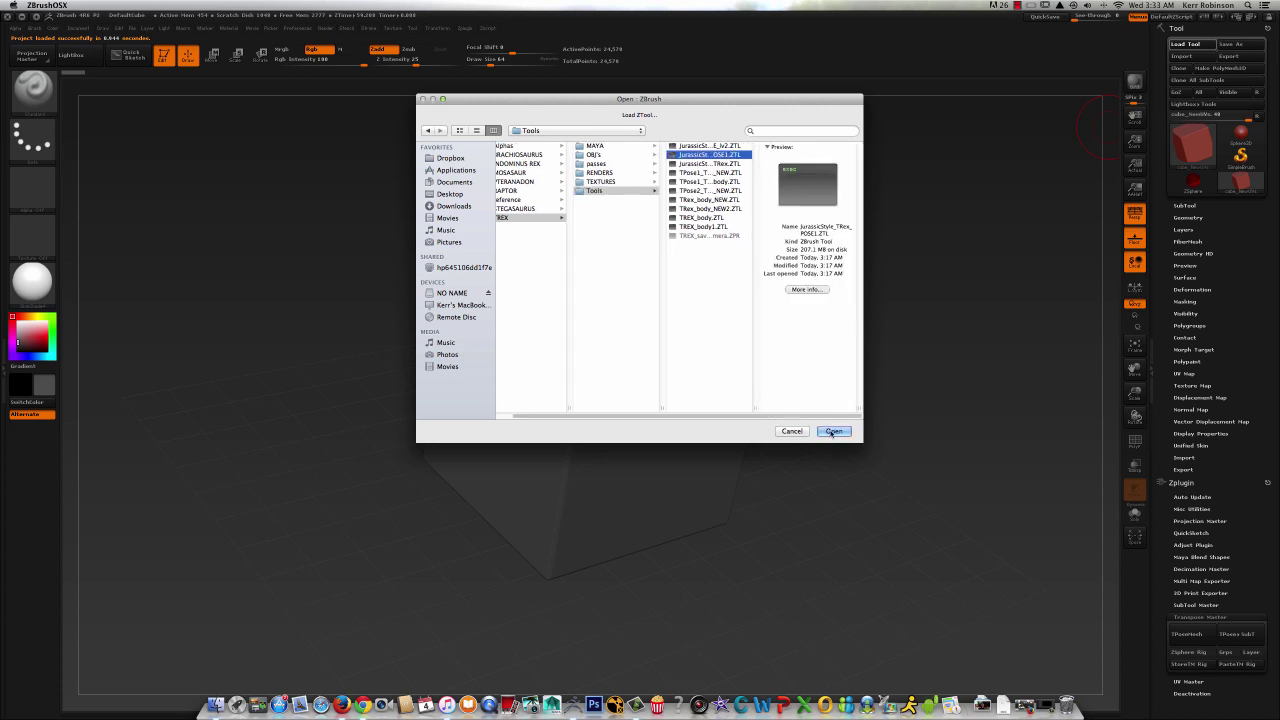
click(833, 431)
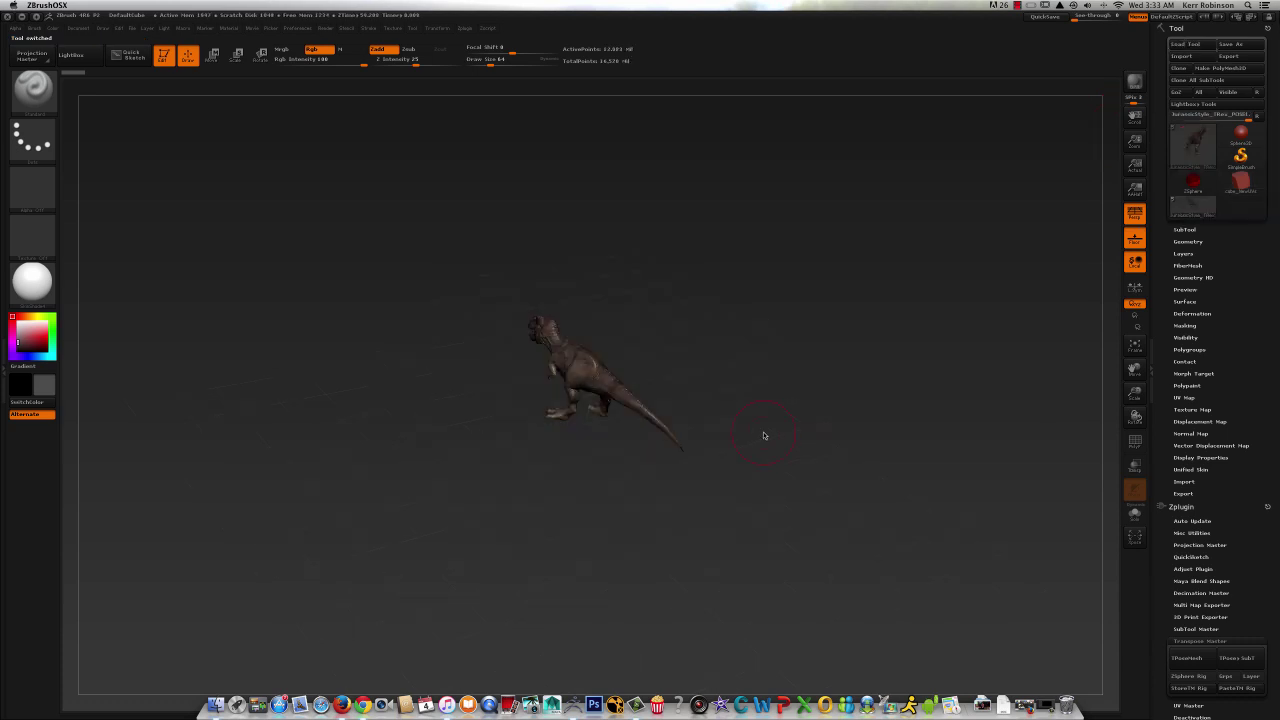
drag(763, 434, 804, 408)
drag(742, 361, 793, 404)
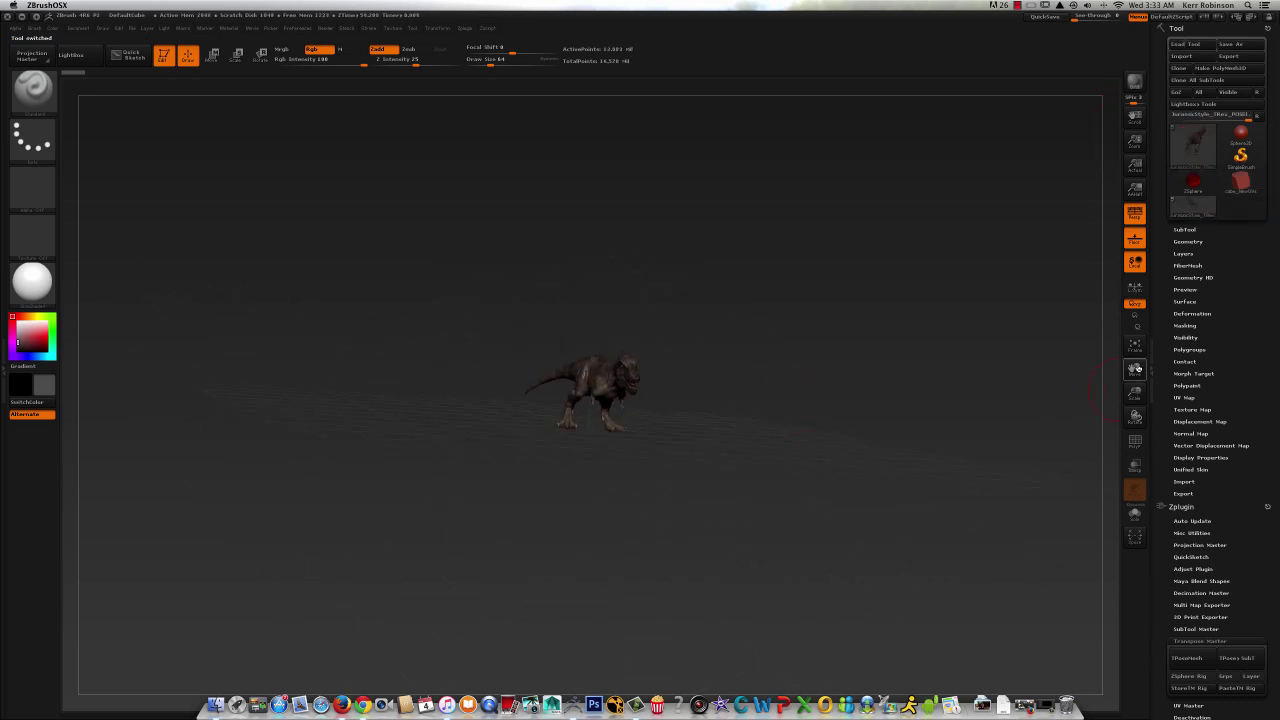
click(1135, 346)
drag(1135, 393, 1040, 425)
drag(852, 445, 893, 460)
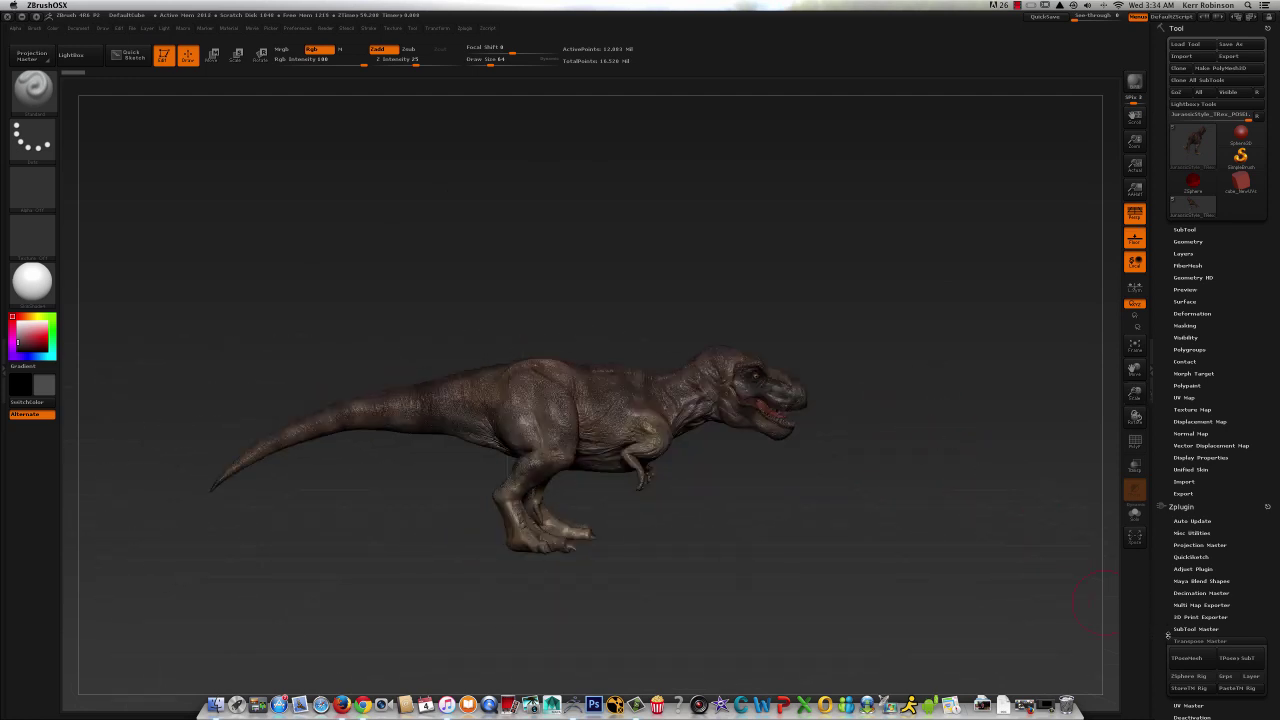
- Remove the Zplugin palette from the side tray and dock it there again beneath the Tool palette
click(1266, 508)
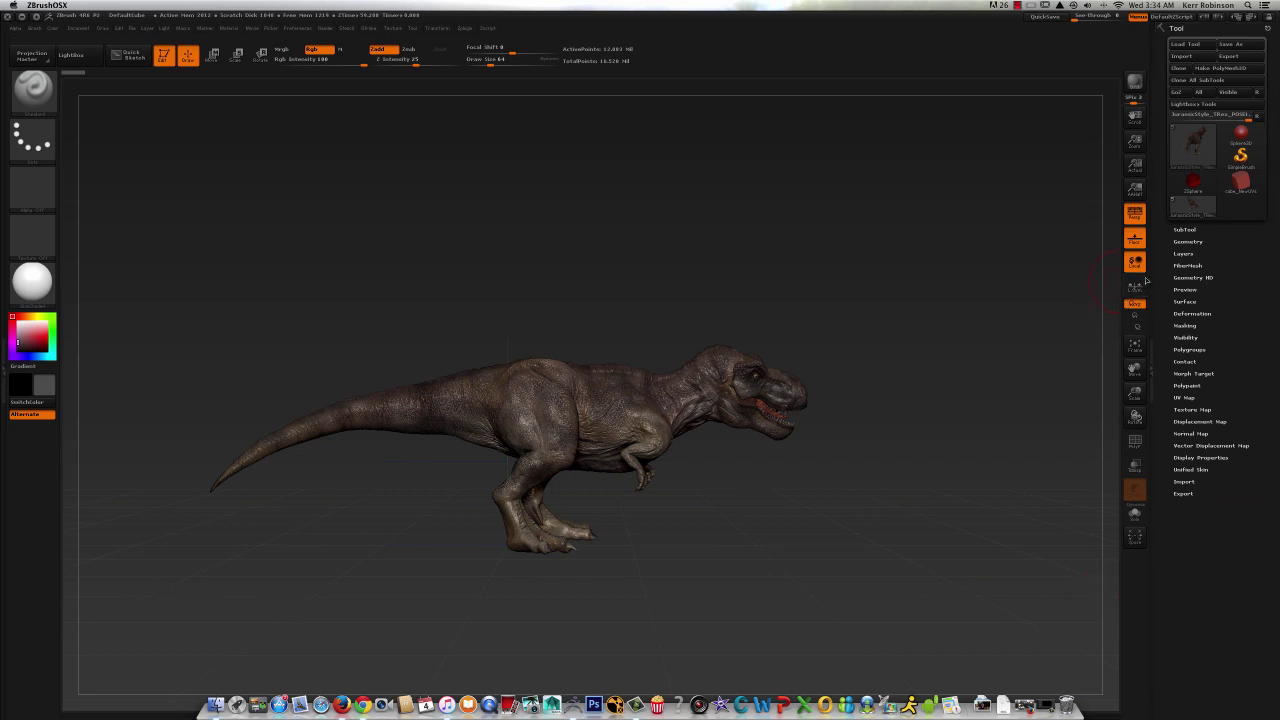
click(466, 30)
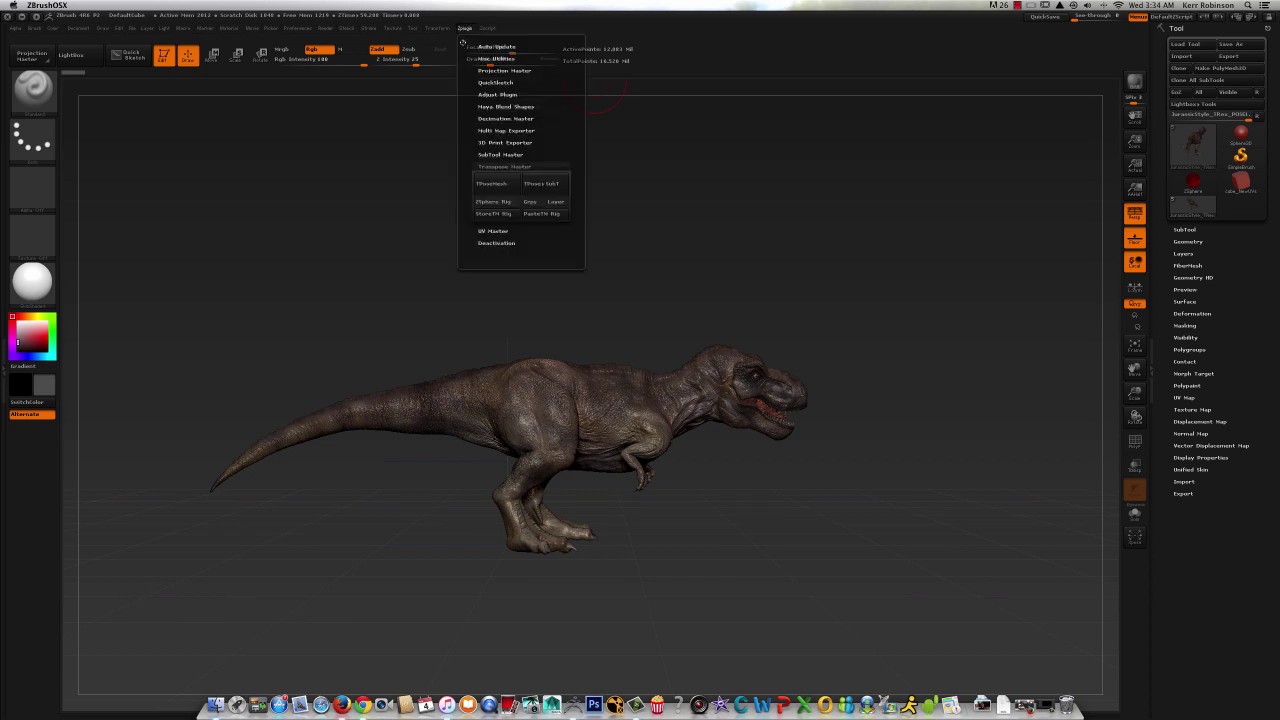
drag(462, 42, 1222, 520)
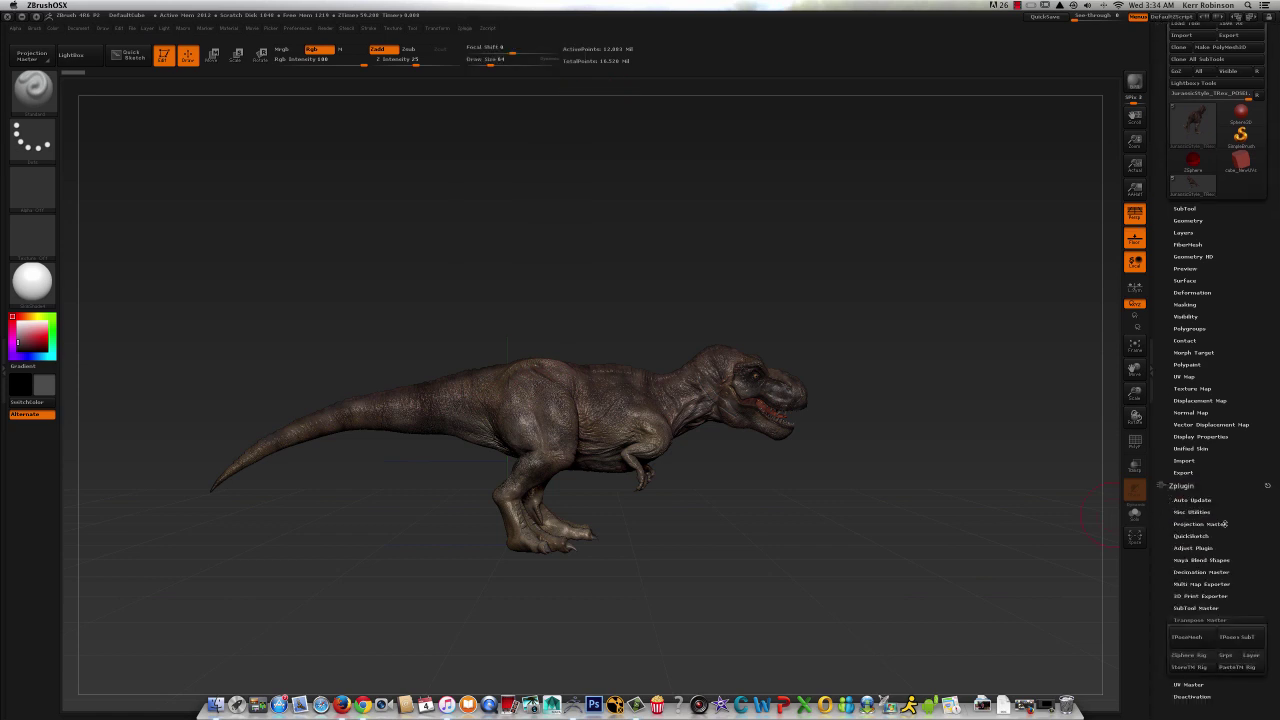
- Collapse the Transpose Master section of the Zplugin palette and expand it again
click(1190, 620)
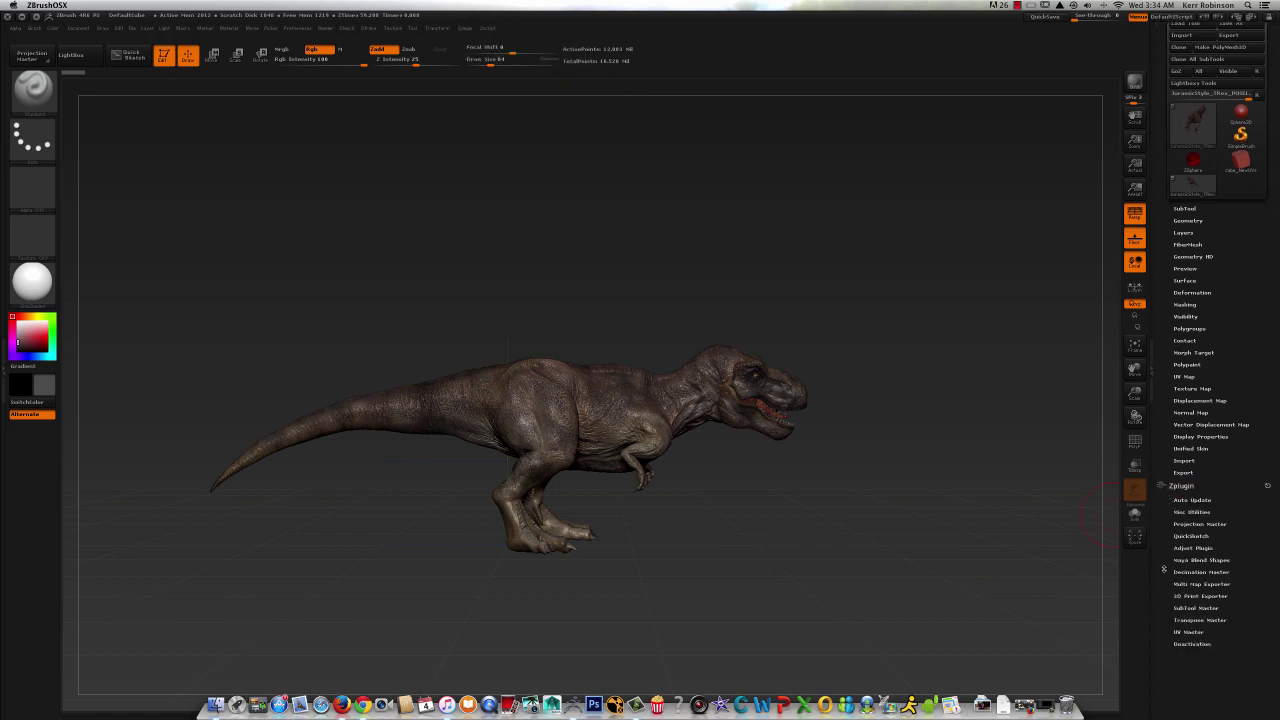
drag(1164, 569, 1166, 518)
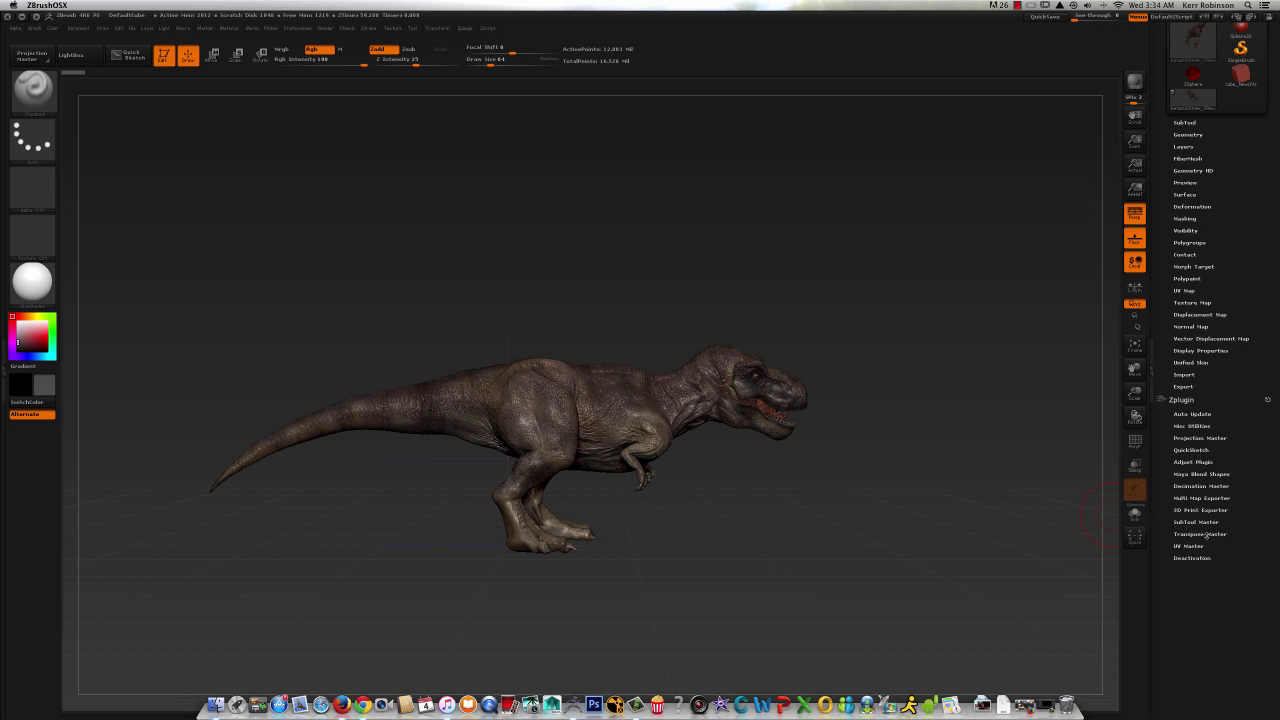
click(1187, 535)
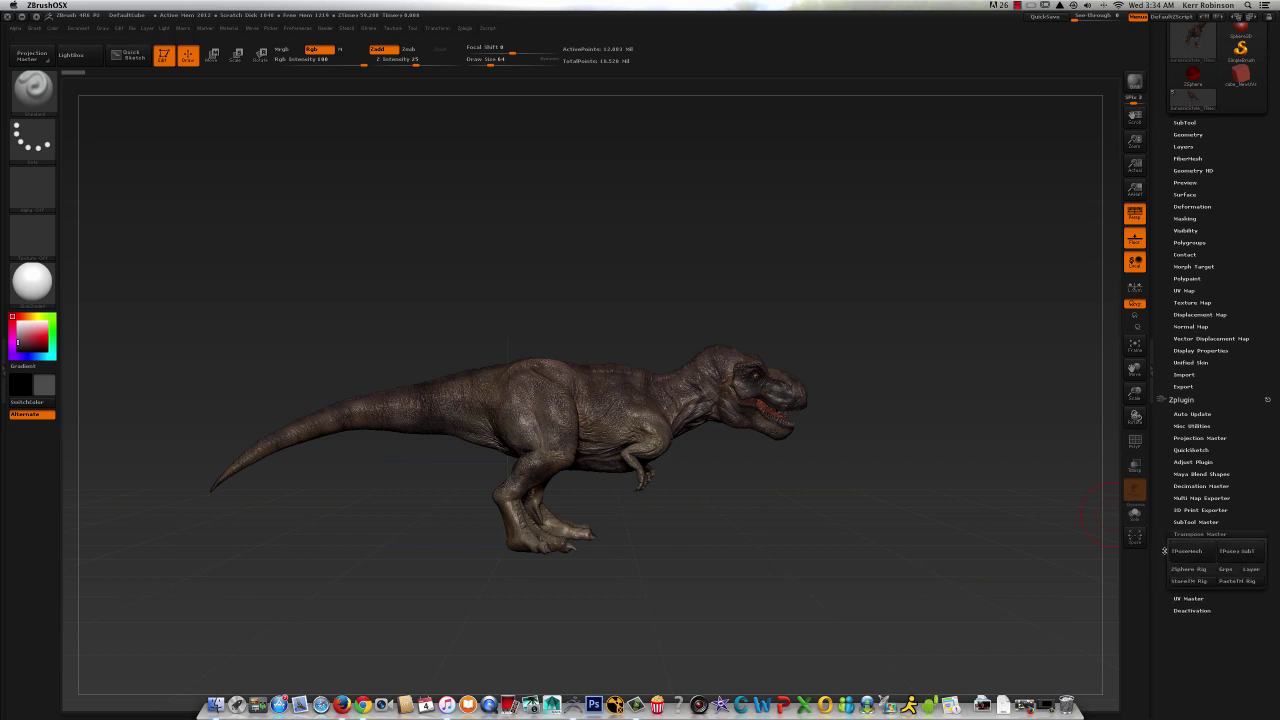
drag(1164, 549, 1163, 516)
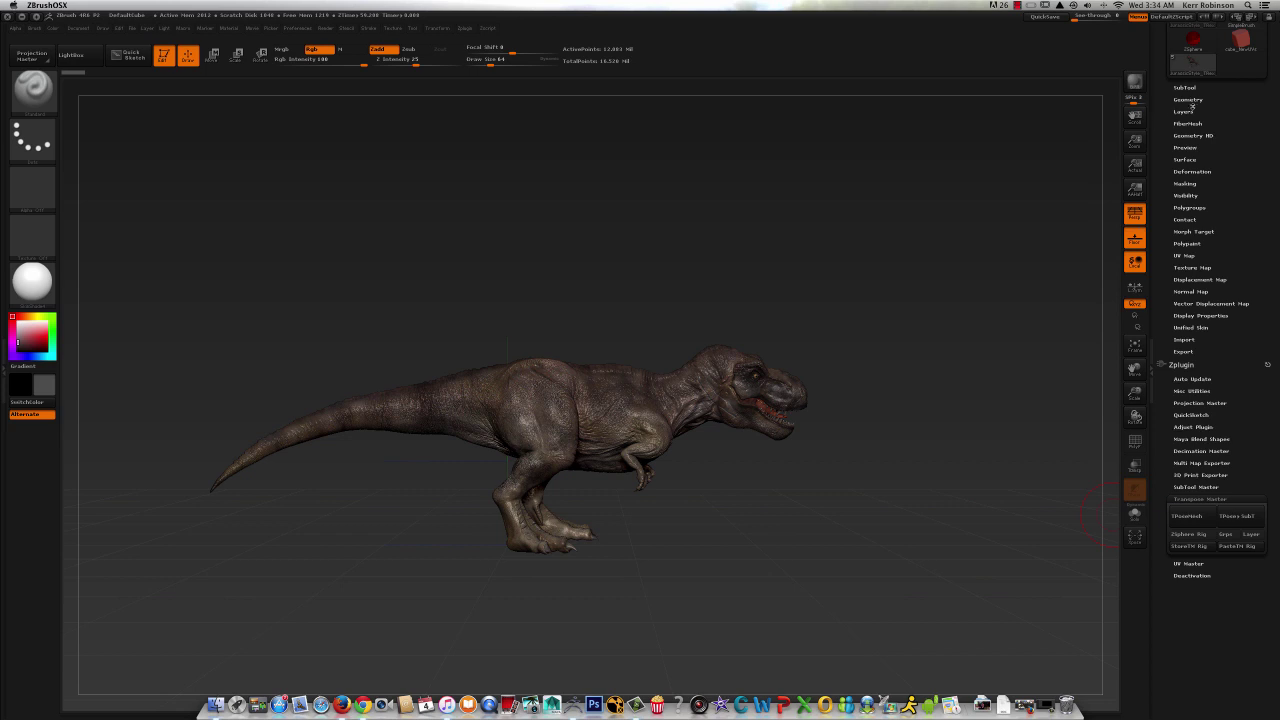
- Expand the T-Rex's SubTool list and examine its separate parts
click(1191, 100)
click(1191, 100)
click(1190, 88)
mouse_move(1246, 108)
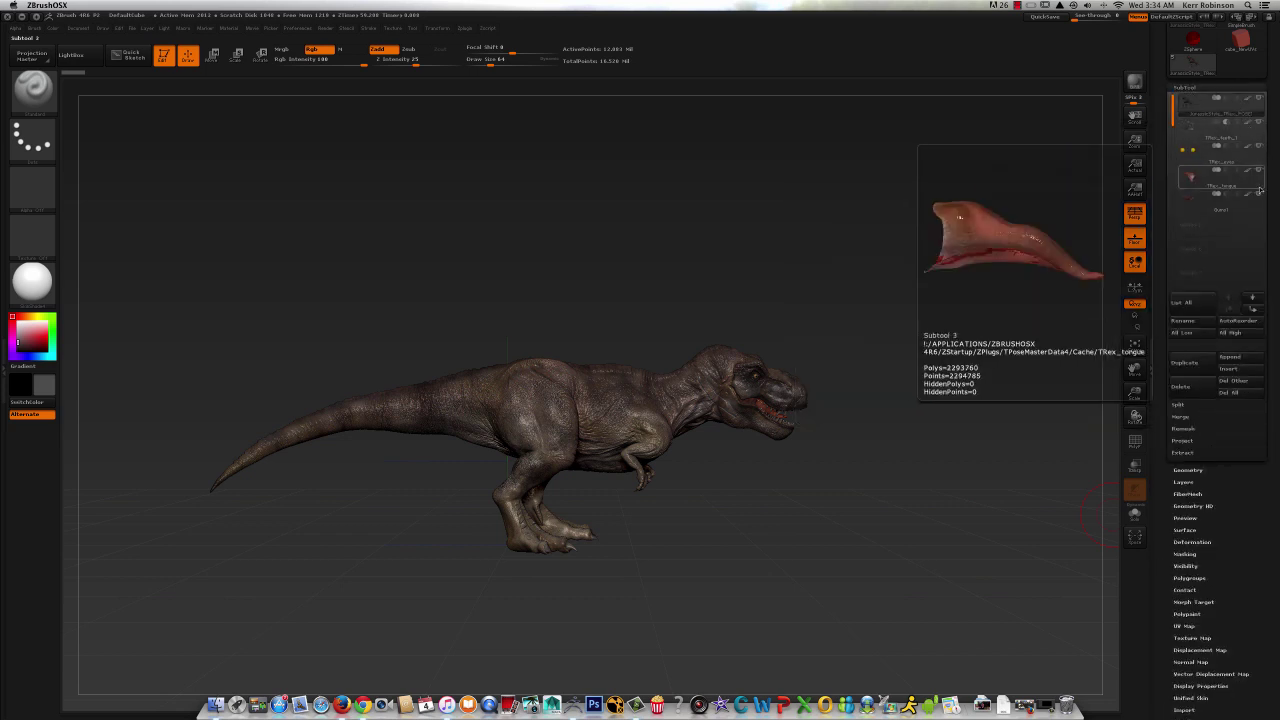
mouse_move(1256, 148)
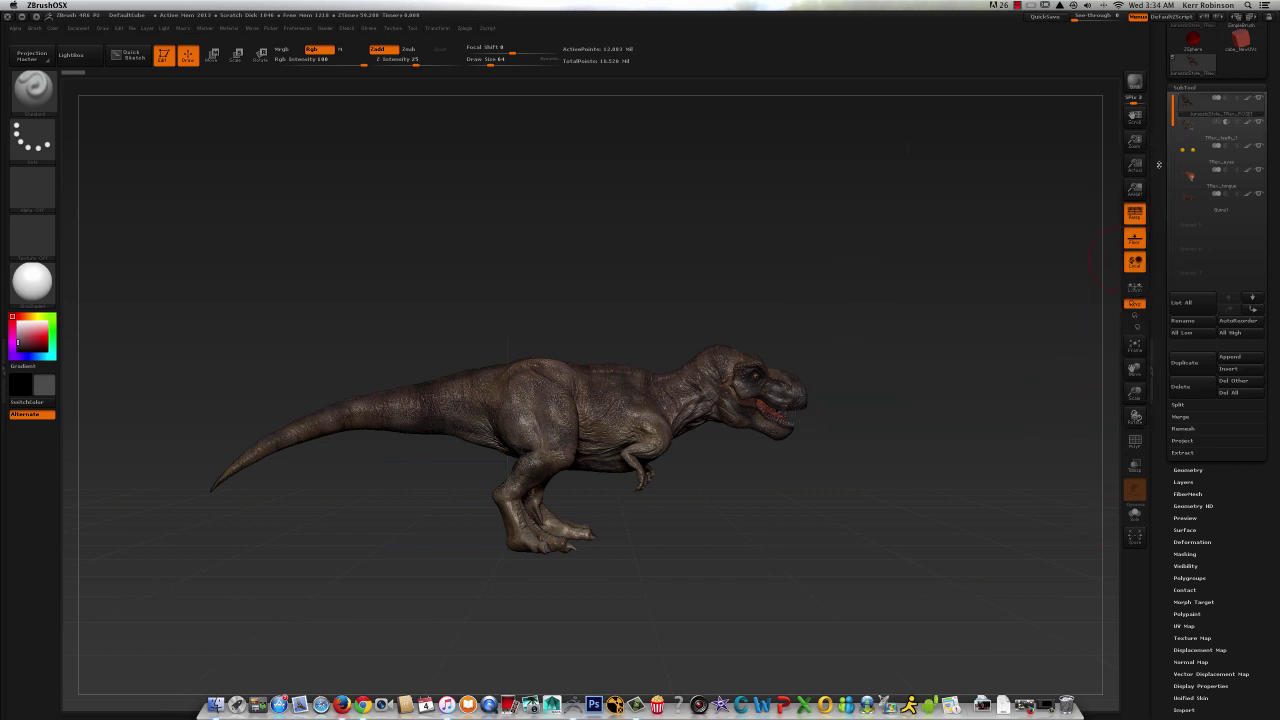
- Create a combined low-resolution posing mesh from all T-Rex subtools with Transpose Master's TPoseMesh
drag(1160, 163, 1156, 132)
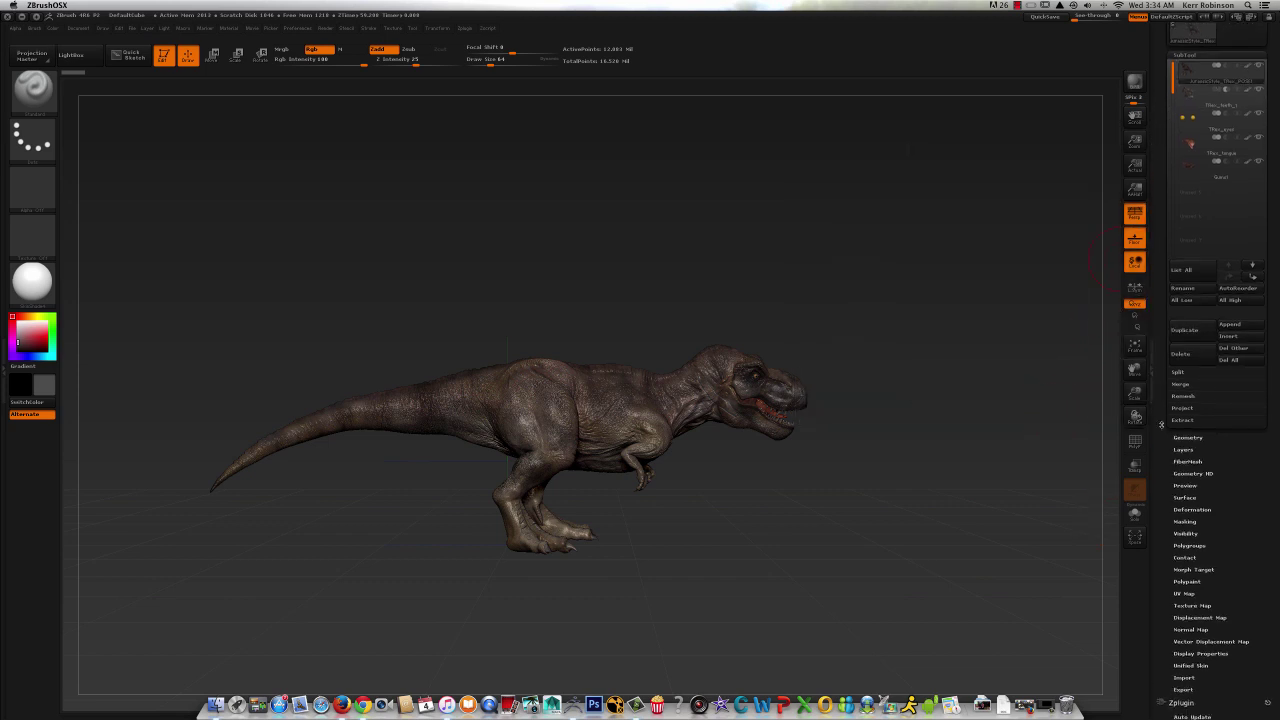
scroll(1163, 578, down, 5)
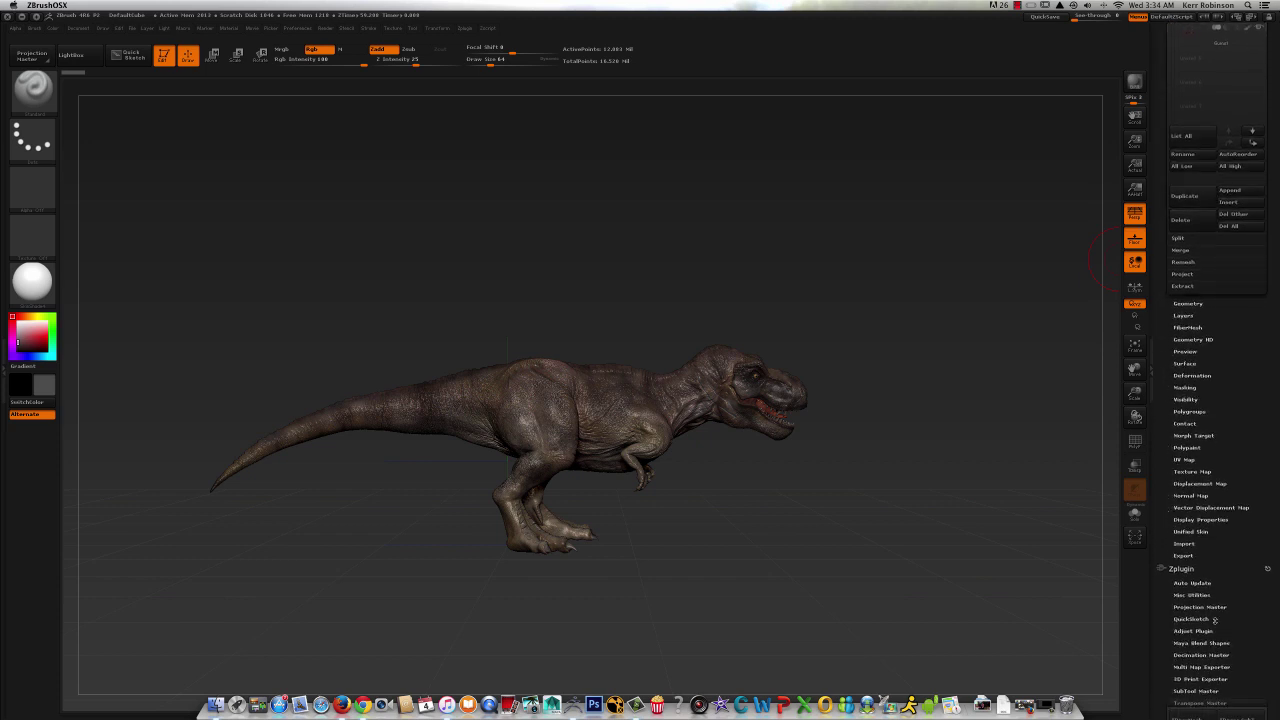
scroll(1177, 631, down, 3)
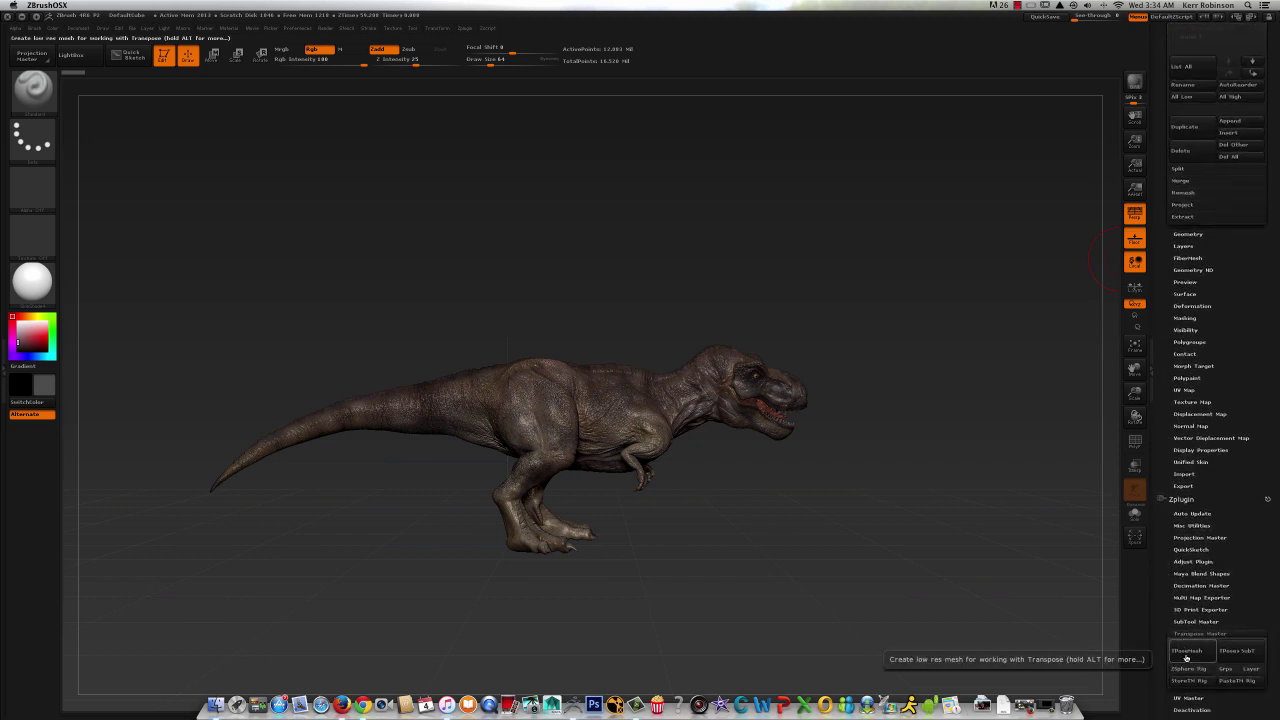
click(1189, 651)
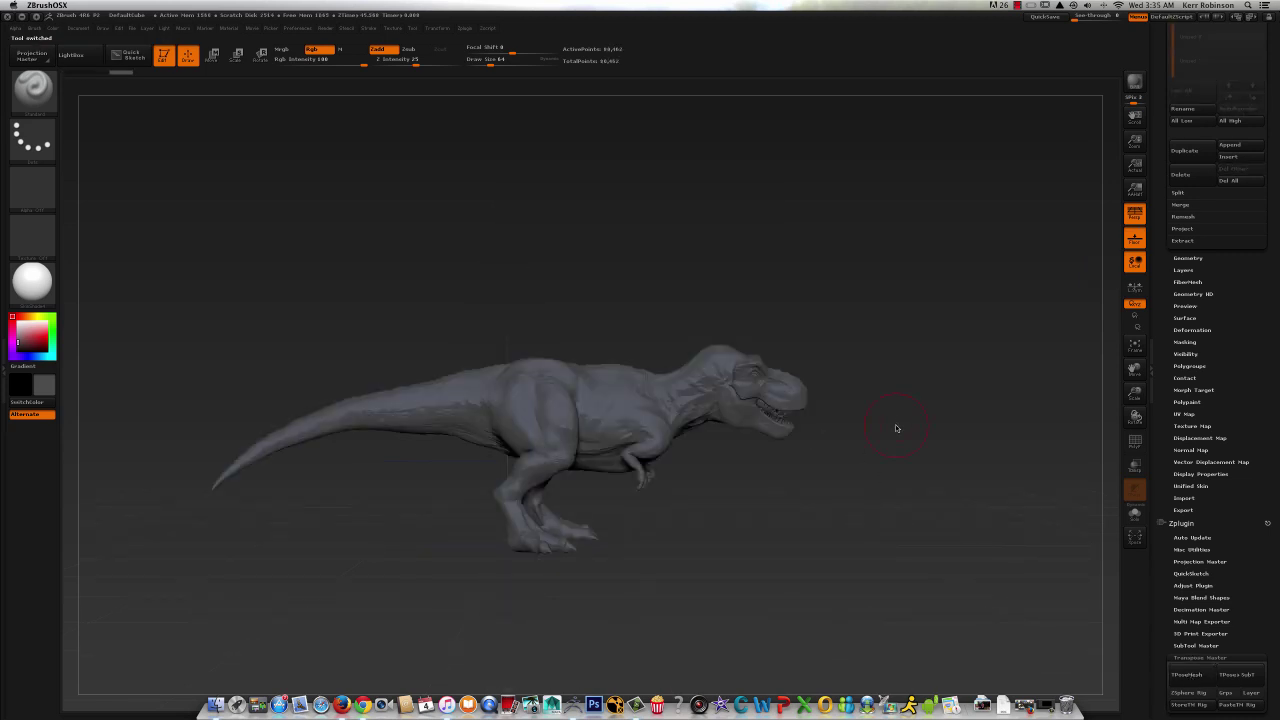
- Show the PolyFrame wireframe and polygroup colours on the low-resolution T-Rex to examine its topology
drag(920, 426, 900, 427)
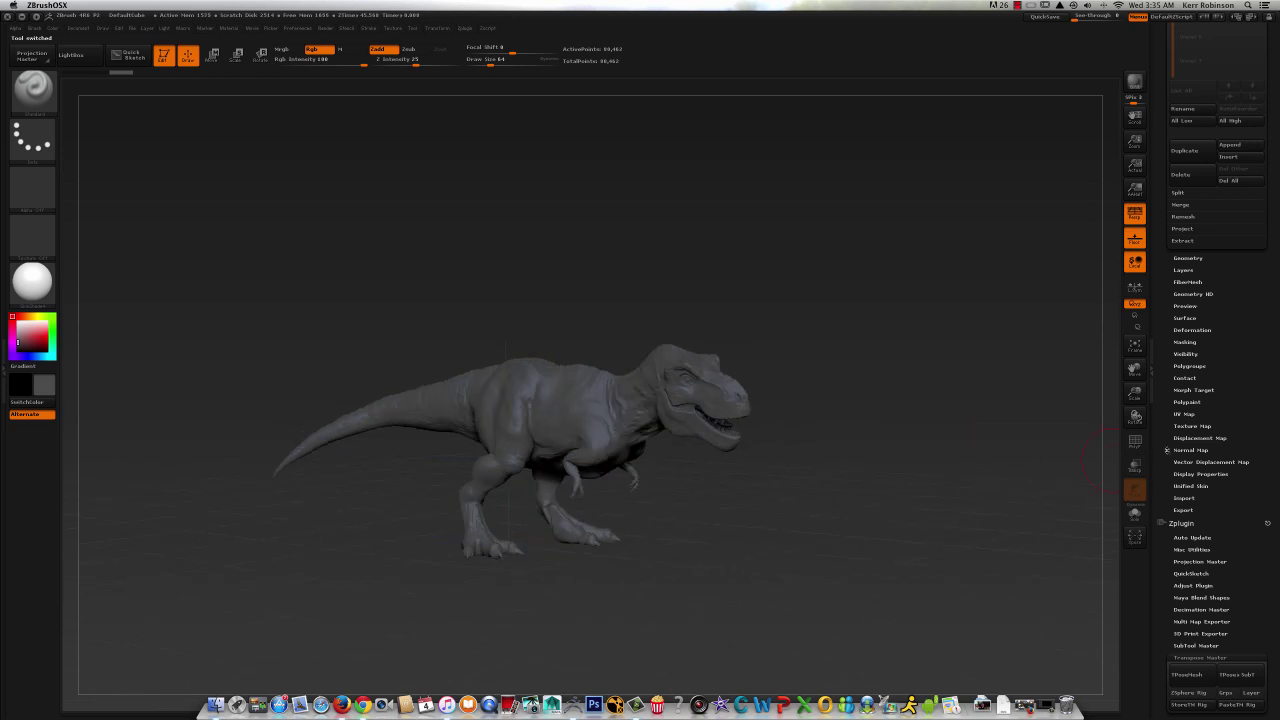
drag(1138, 392, 1136, 404)
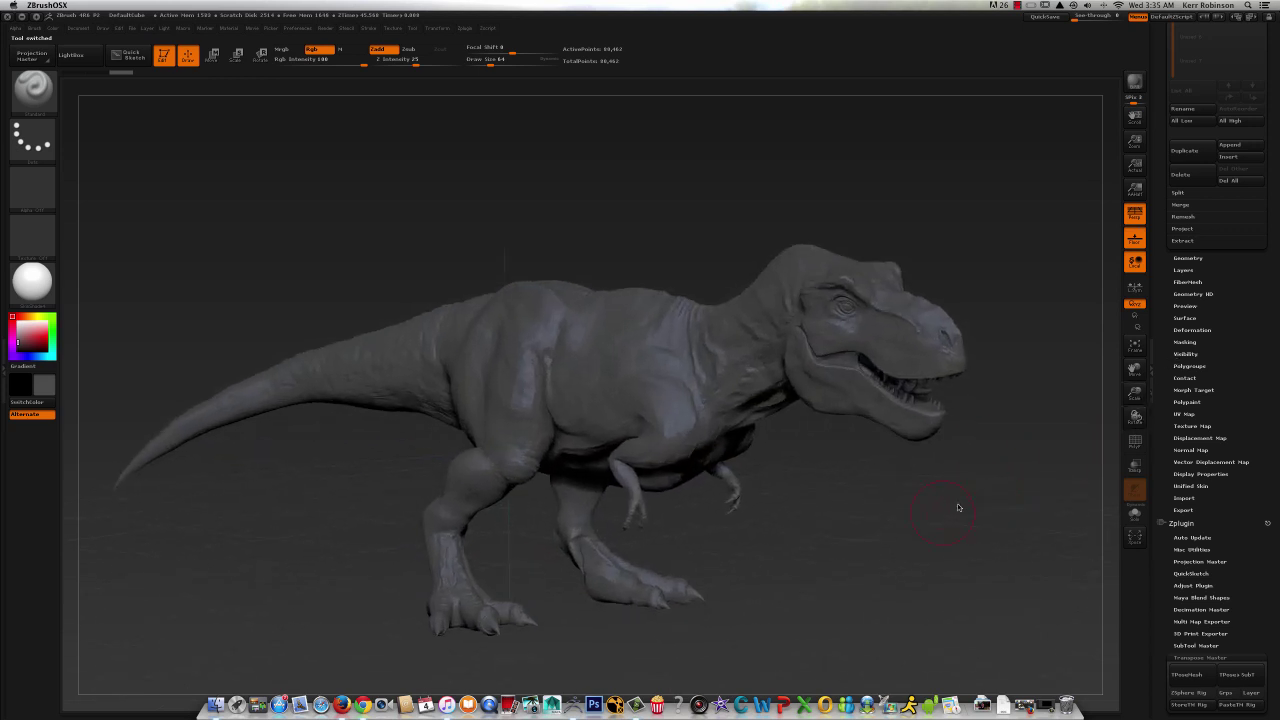
mouse_move(958, 508)
mouse_down()
mouse_move(932, 515)
mouse_move(966, 477)
mouse_up()
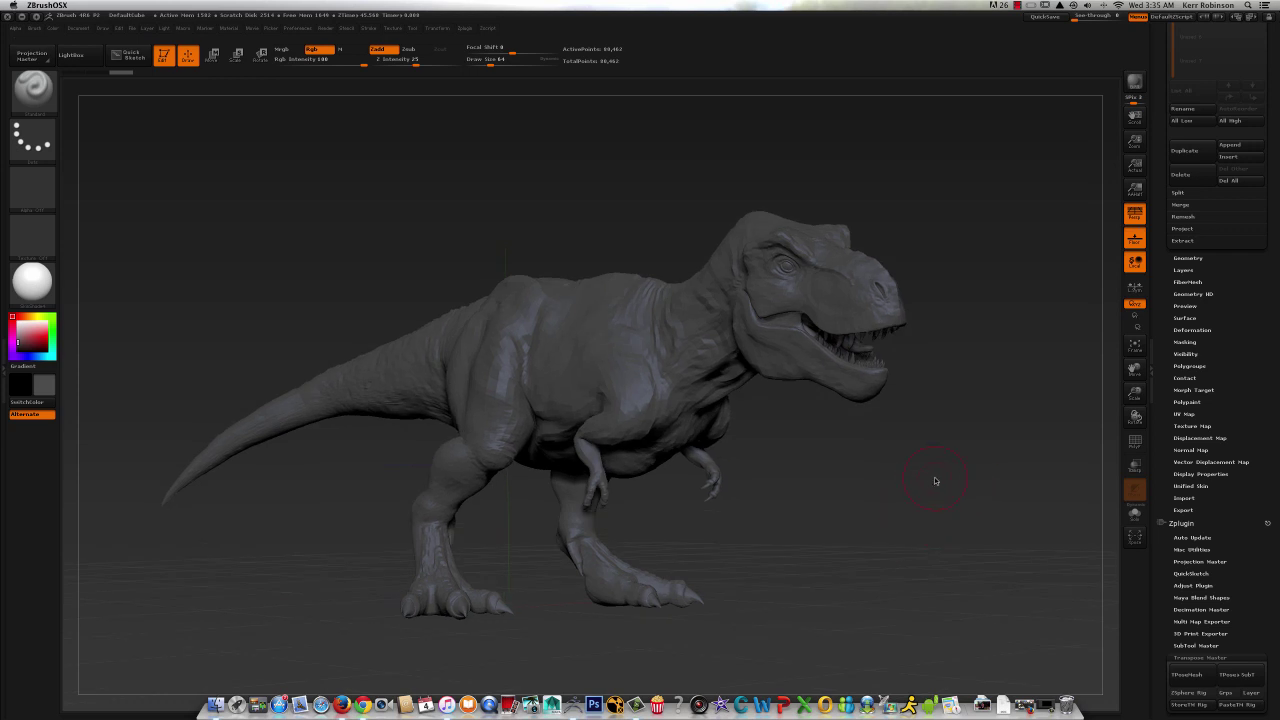
drag(935, 481, 311, 323)
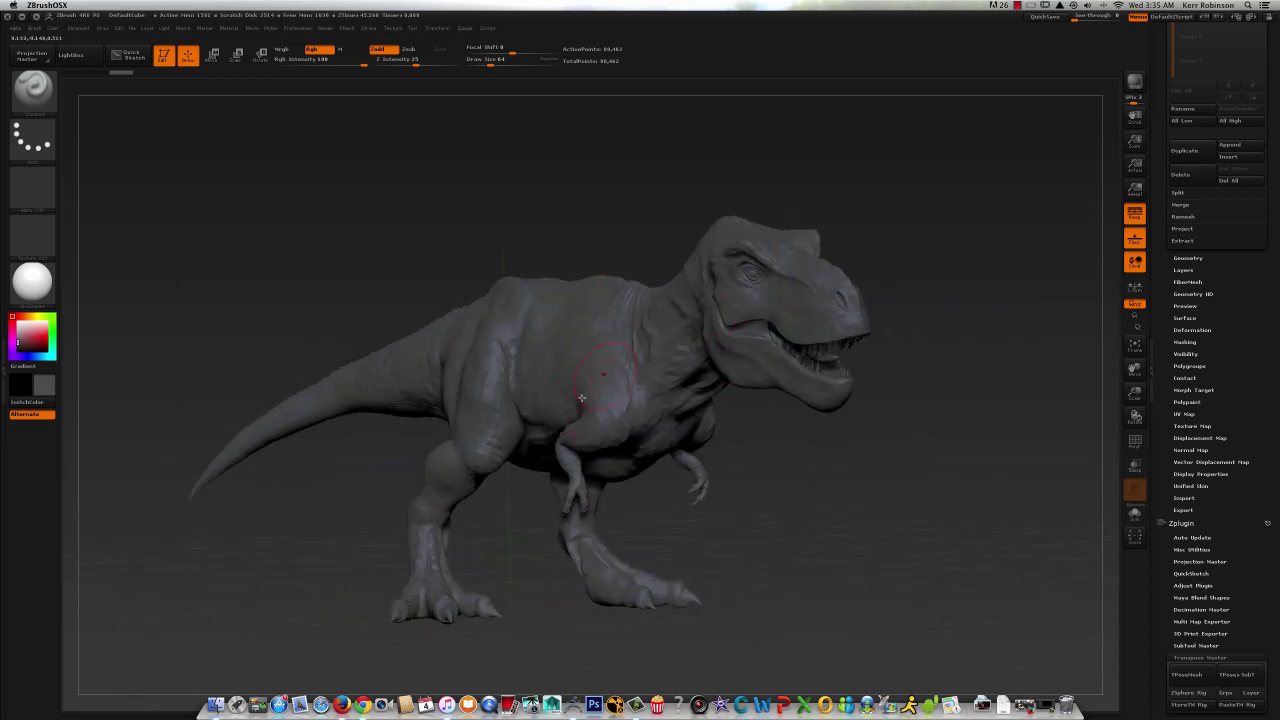
drag(906, 467, 843, 444)
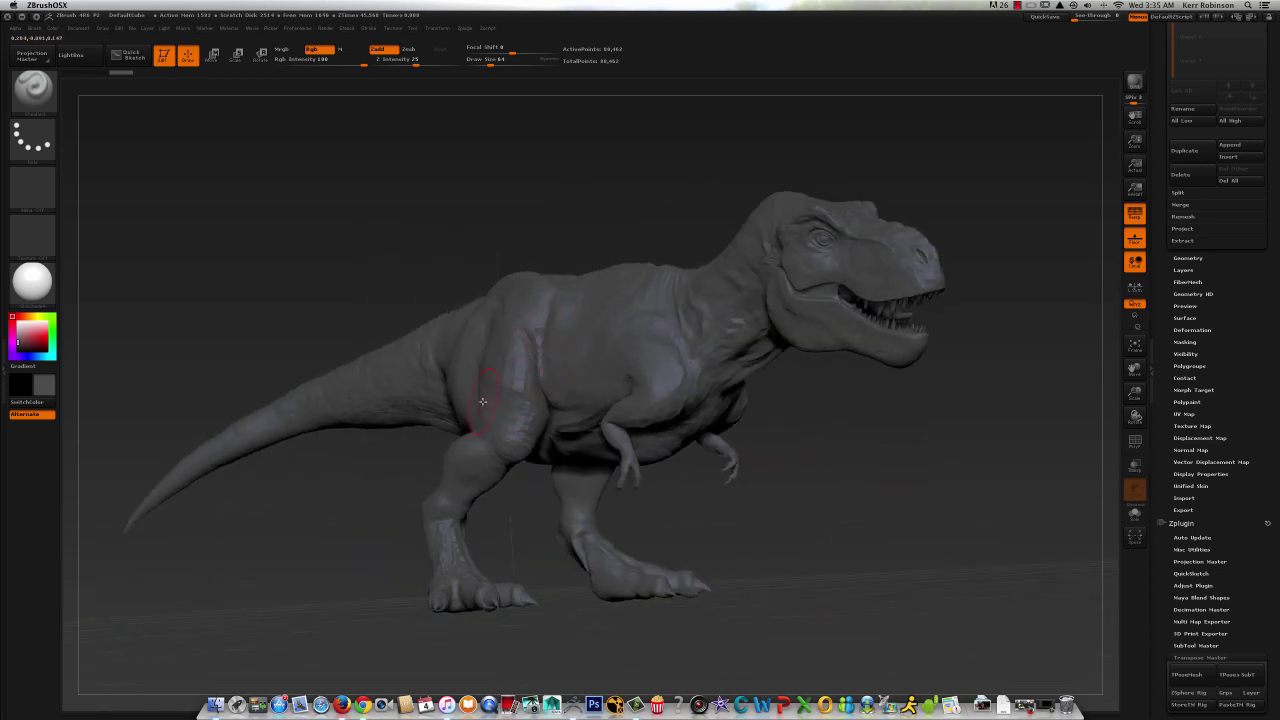
click(1135, 441)
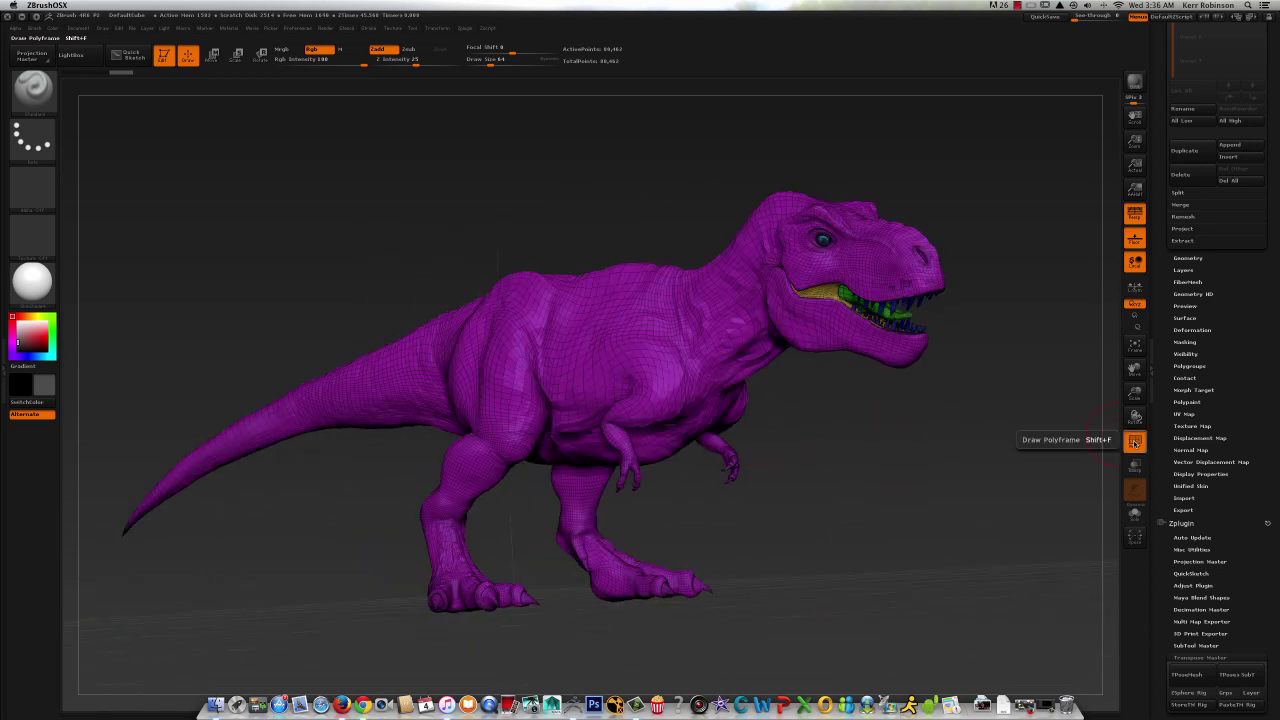
mouse_move(923, 443)
mouse_down()
mouse_move(943, 457)
mouse_move(910, 452)
mouse_move(974, 477)
mouse_move(953, 474)
mouse_up()
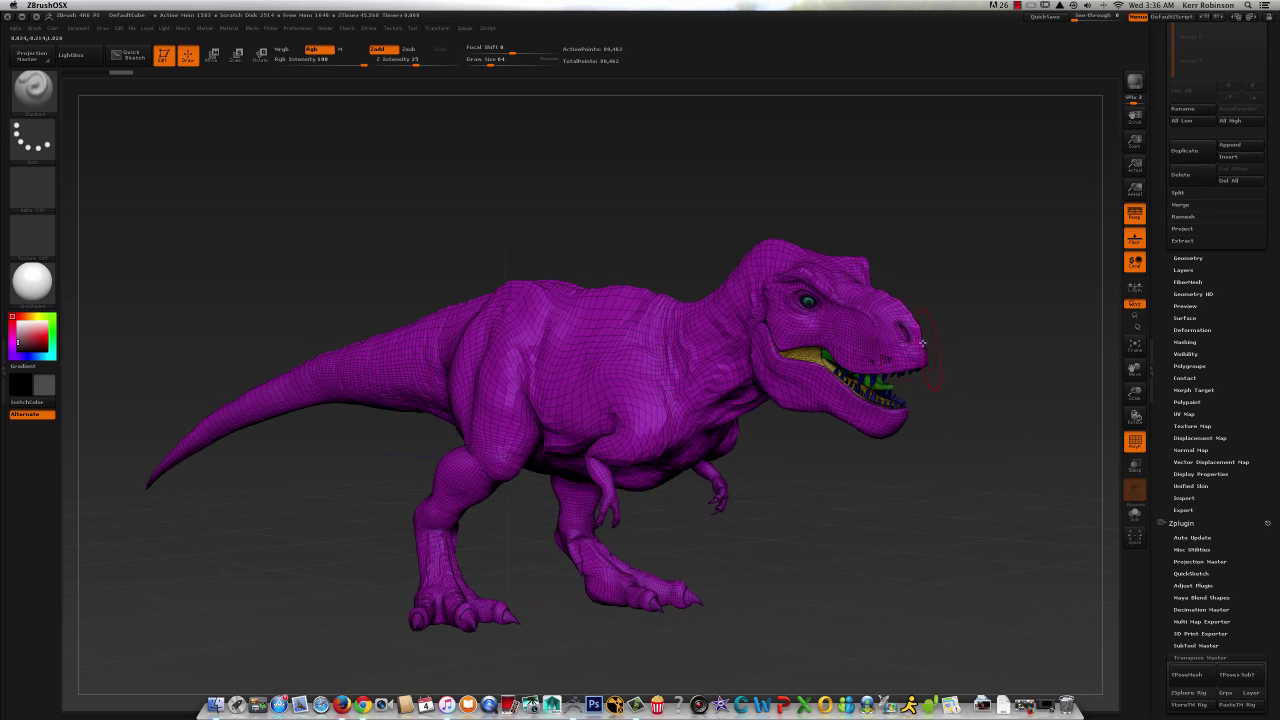
- Isolate the T-Rex's purple body polygroup around the head, and show all the polygroups again
drag(1134, 394, 1135, 434)
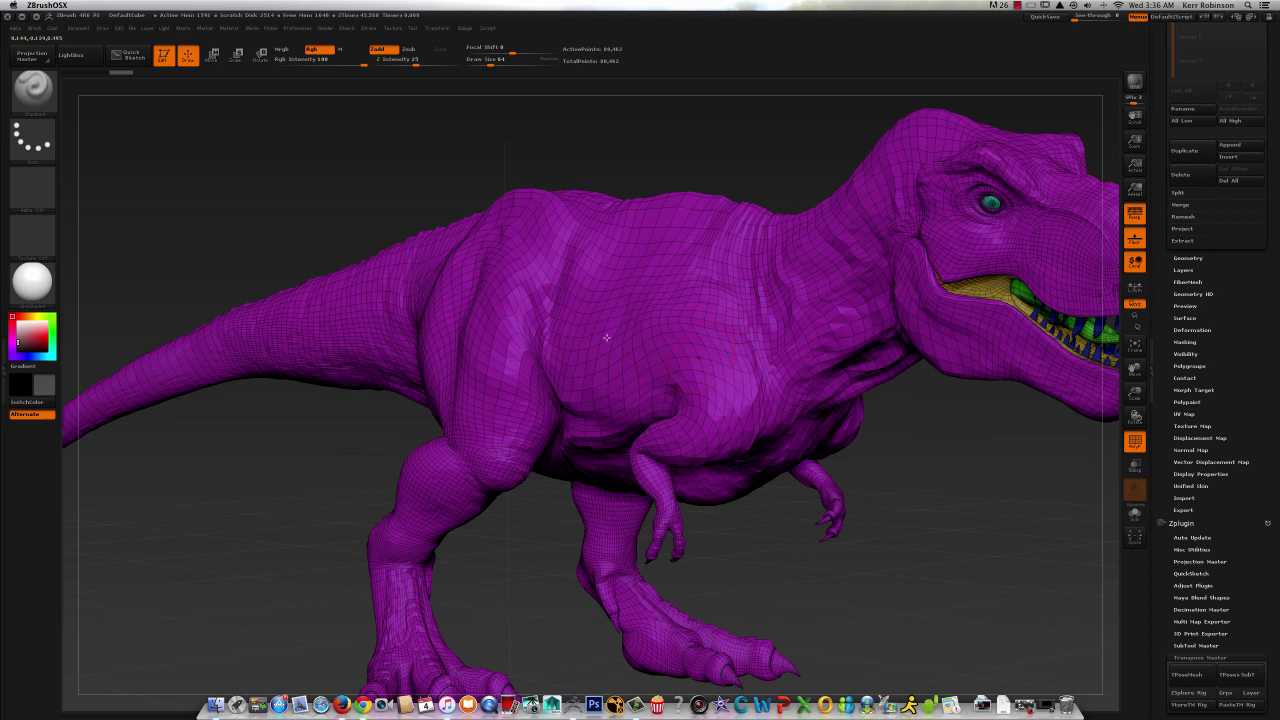
drag(1134, 369, 958, 417)
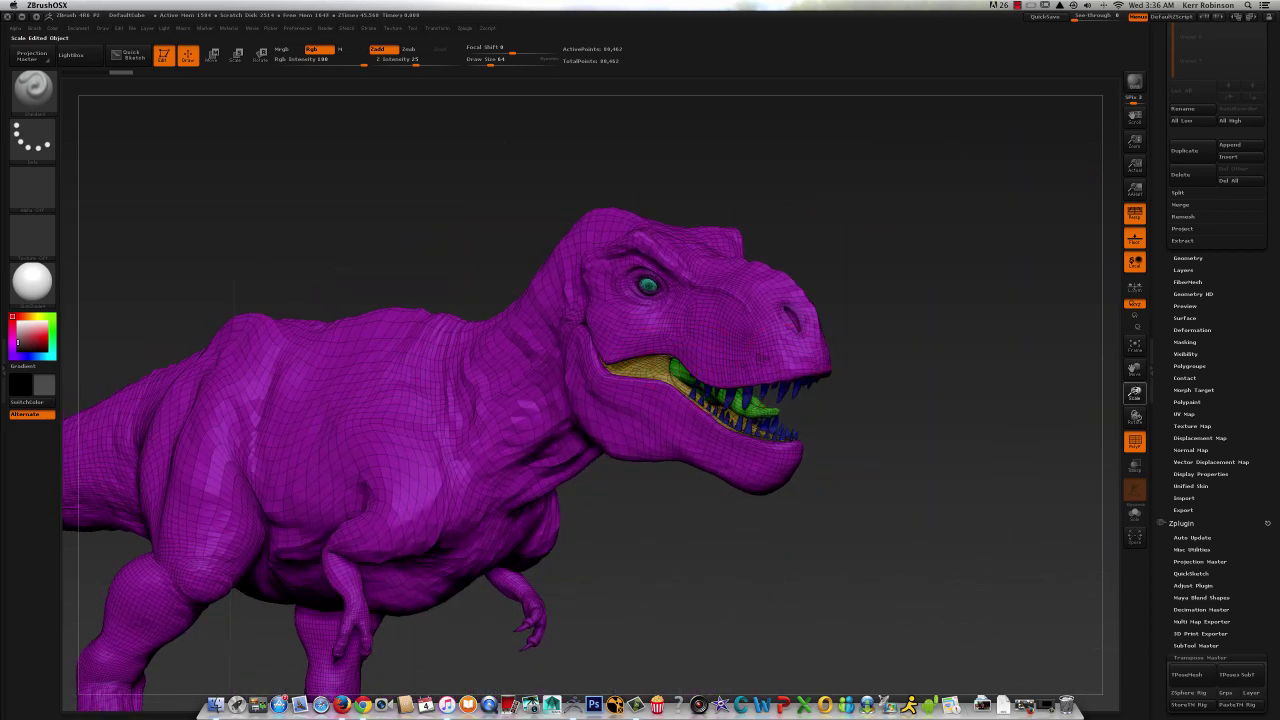
drag(1135, 394, 1147, 434)
mouse_move(1070, 445)
mouse_down()
mouse_move(1014, 420)
mouse_move(1059, 424)
mouse_up()
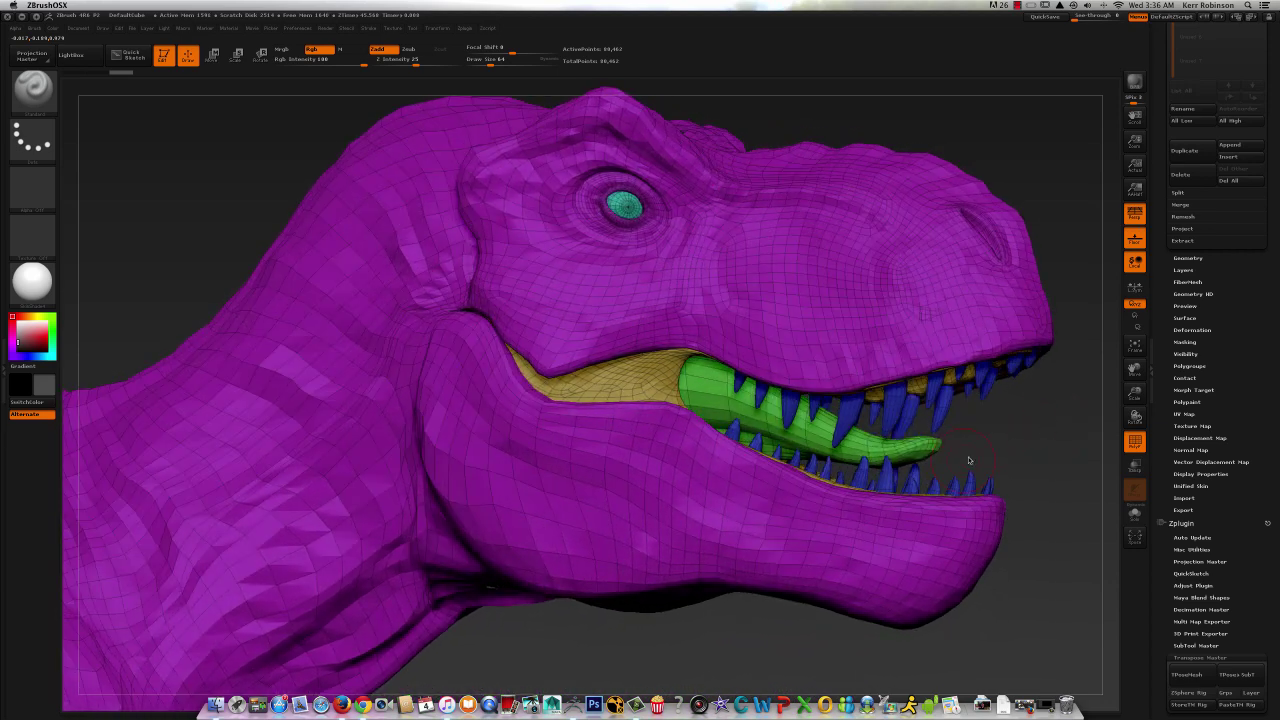
drag(1136, 396, 1128, 378)
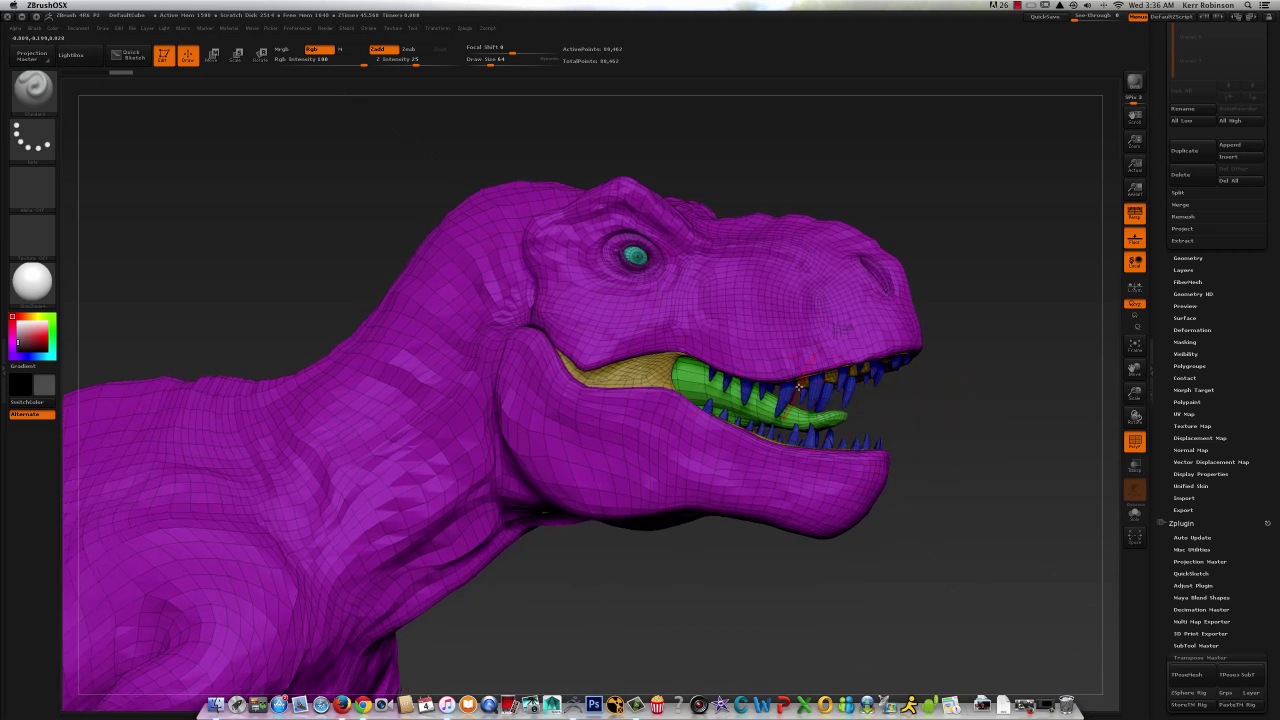
key(ctrl+shift)
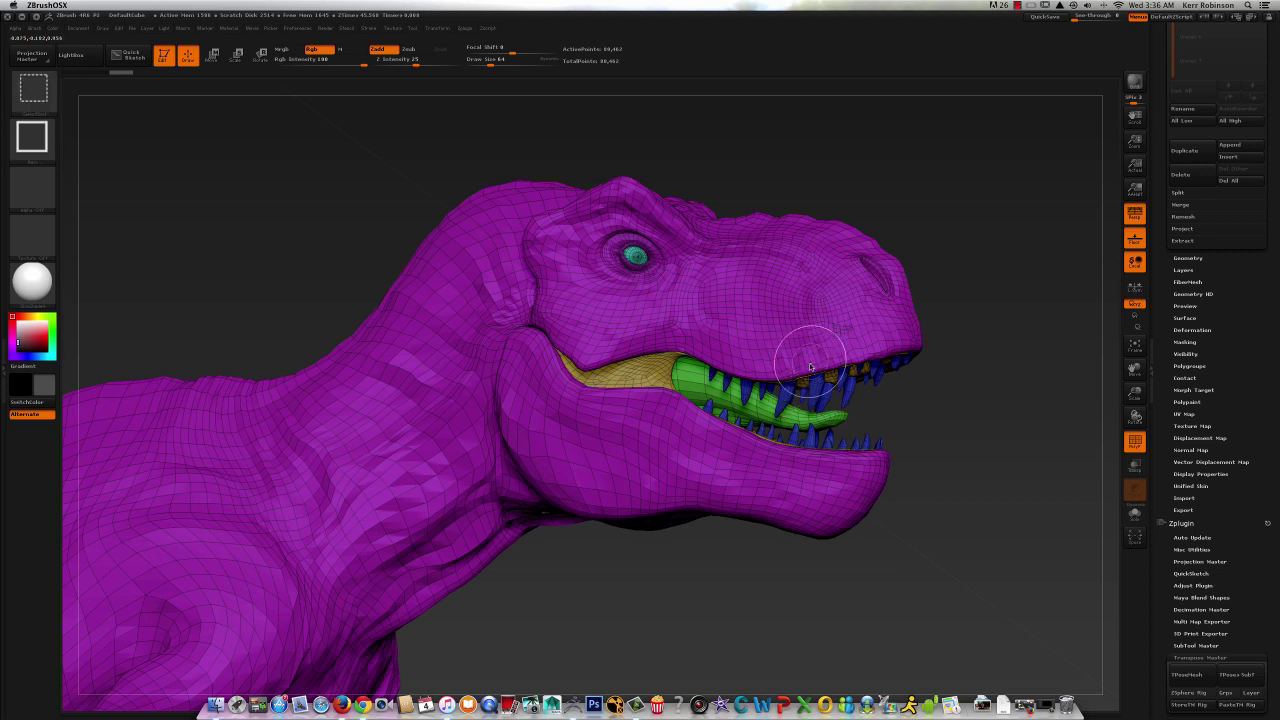
ctrl+shift+click(752, 306)
mouse_move(978, 420)
mouse_down()
mouse_move(957, 409)
mouse_move(956, 389)
mouse_move(969, 424)
mouse_up()
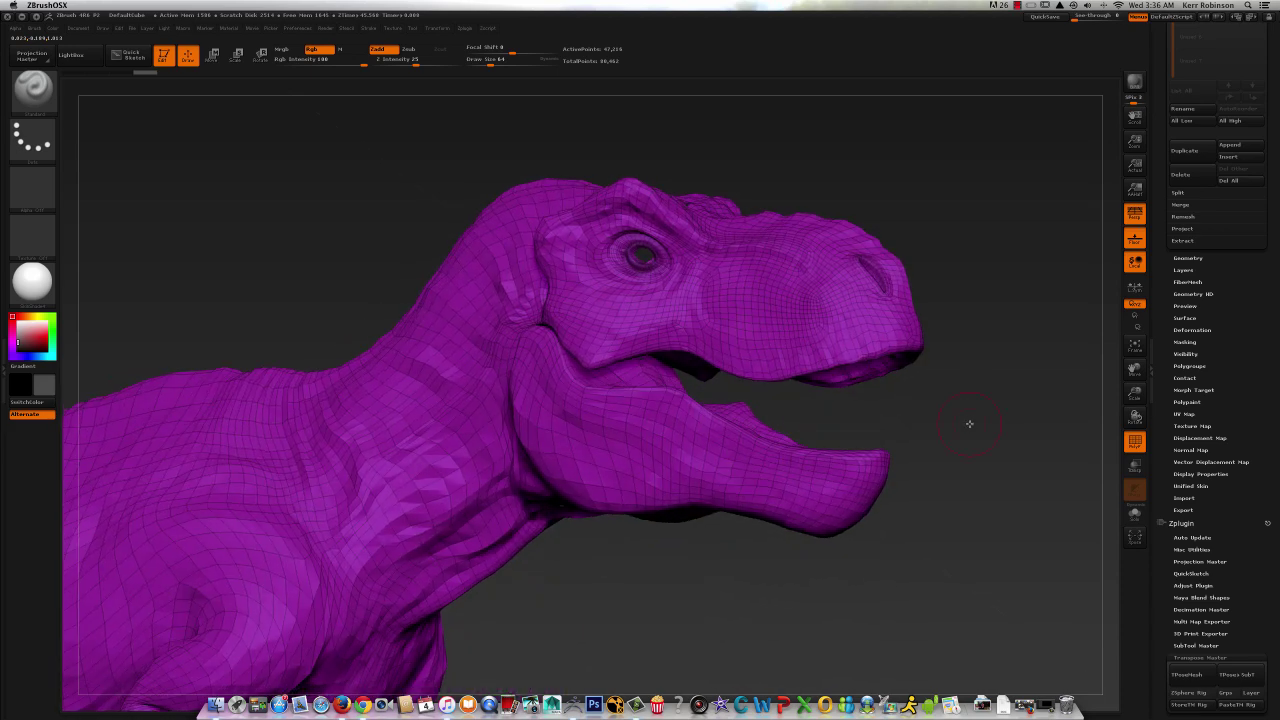
ctrl+shift+click(984, 400)
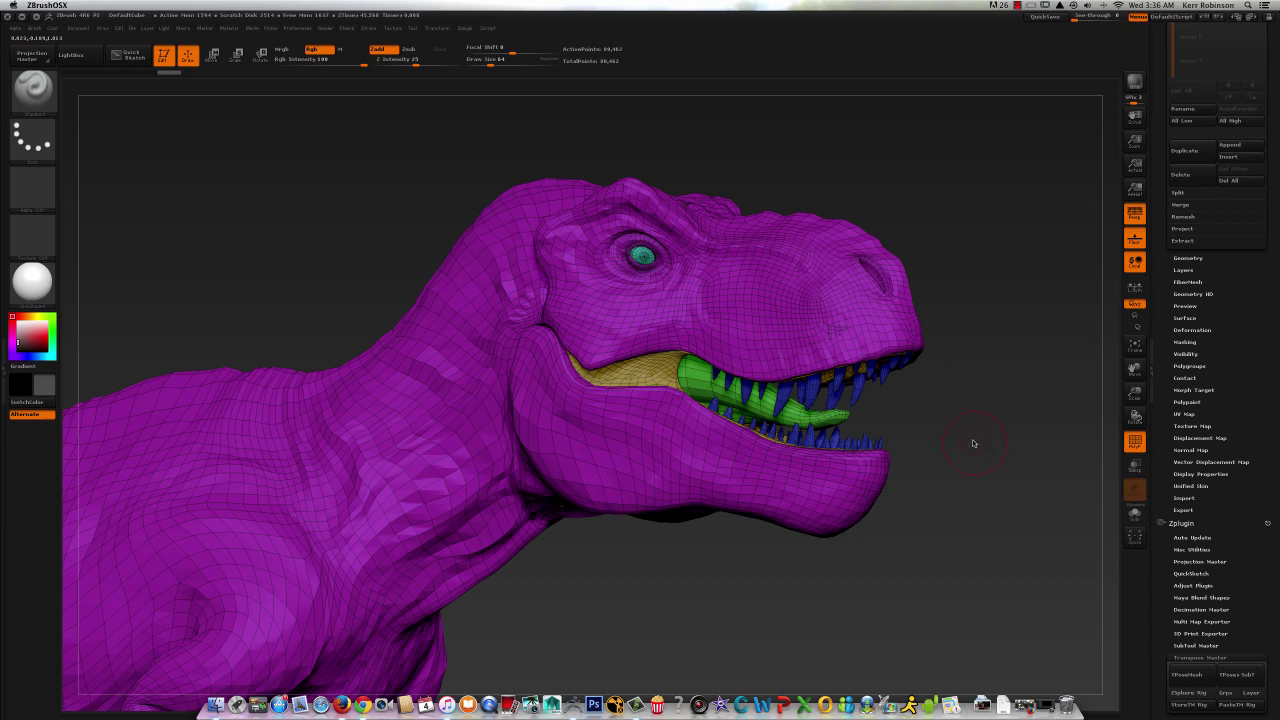
- Turn off the PolyFrame display on the T-Rex posing mesh with the body in side view
mouse_move(973, 443)
mouse_down()
mouse_move(997, 440)
mouse_move(957, 449)
mouse_move(967, 430)
mouse_up()
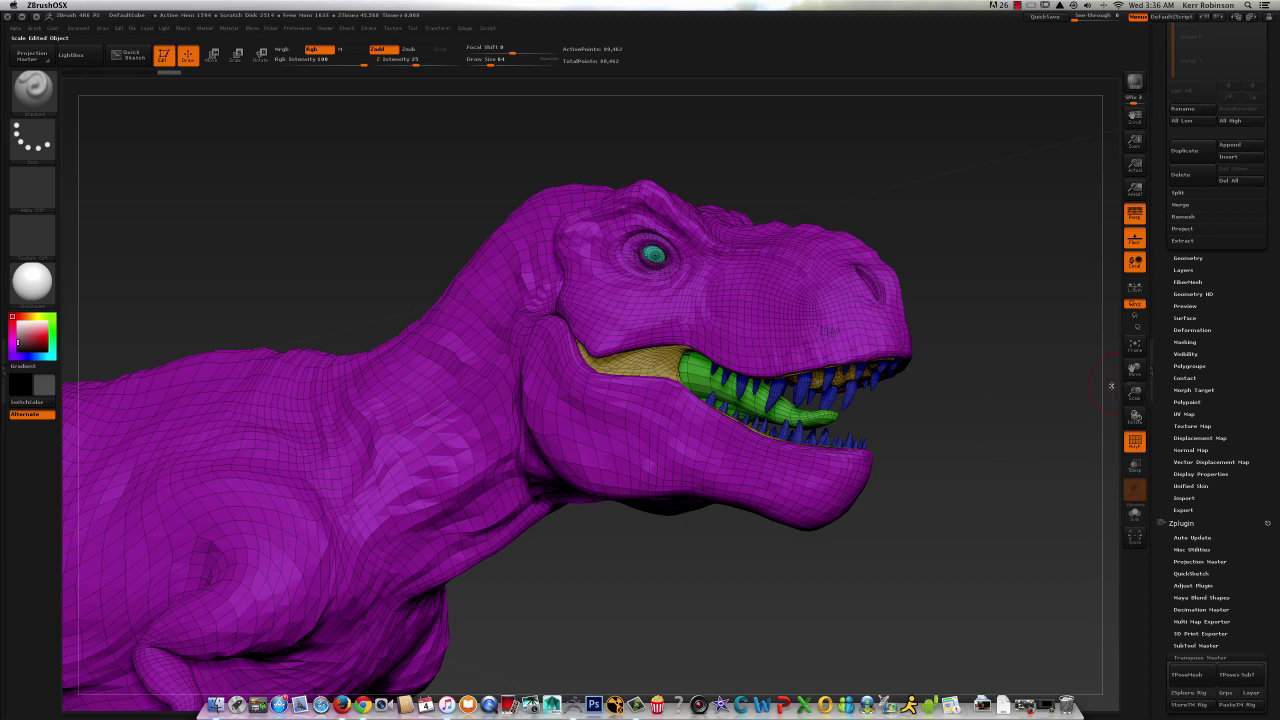
drag(1134, 390, 905, 397)
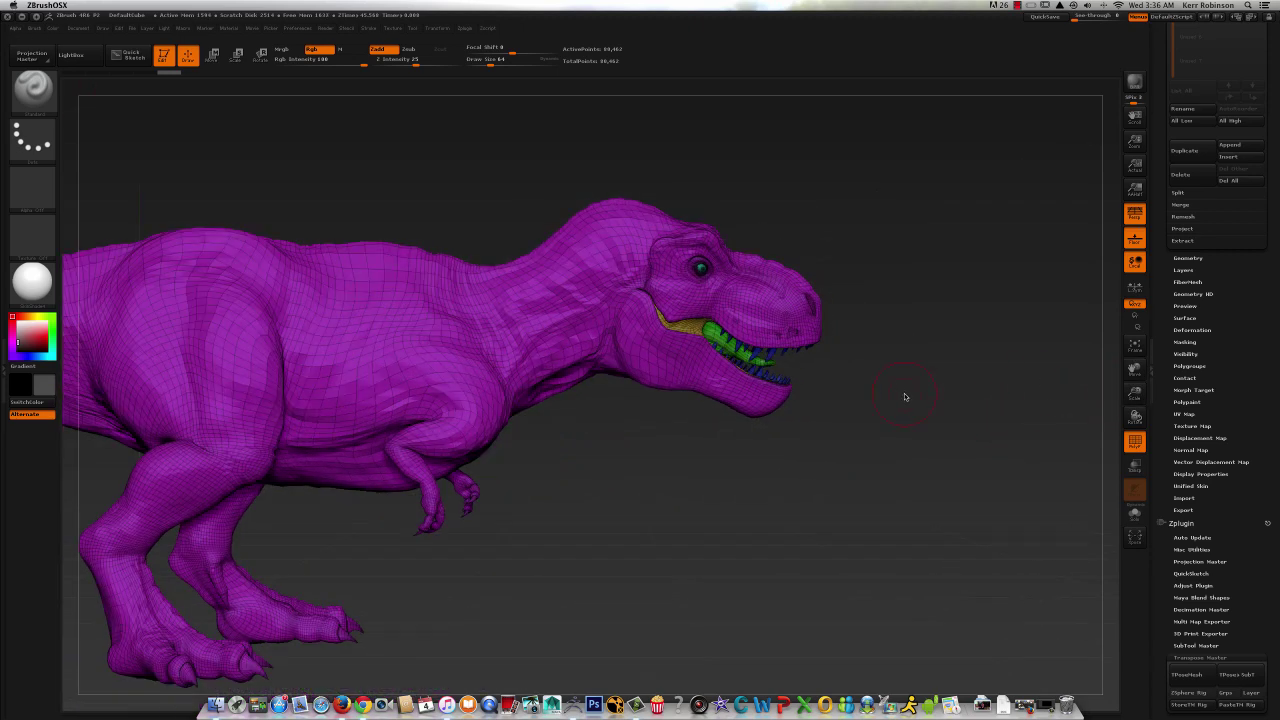
drag(1116, 383, 896, 479)
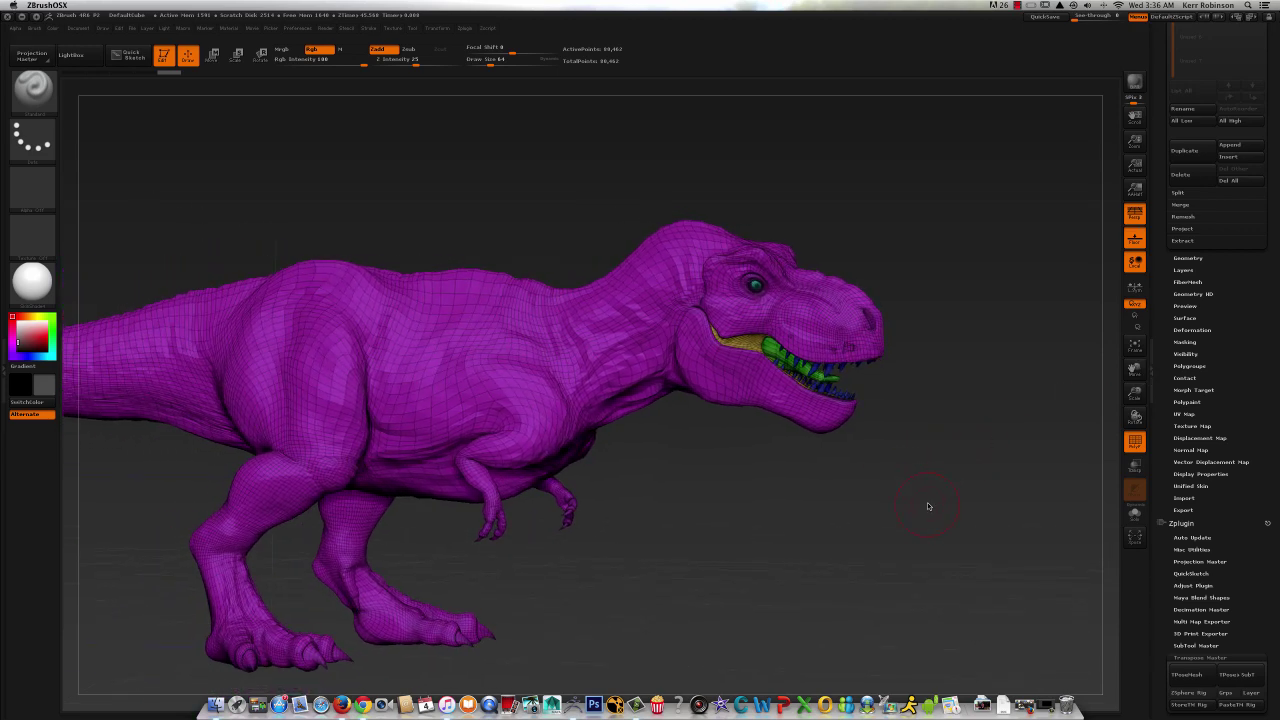
drag(882, 527, 917, 499)
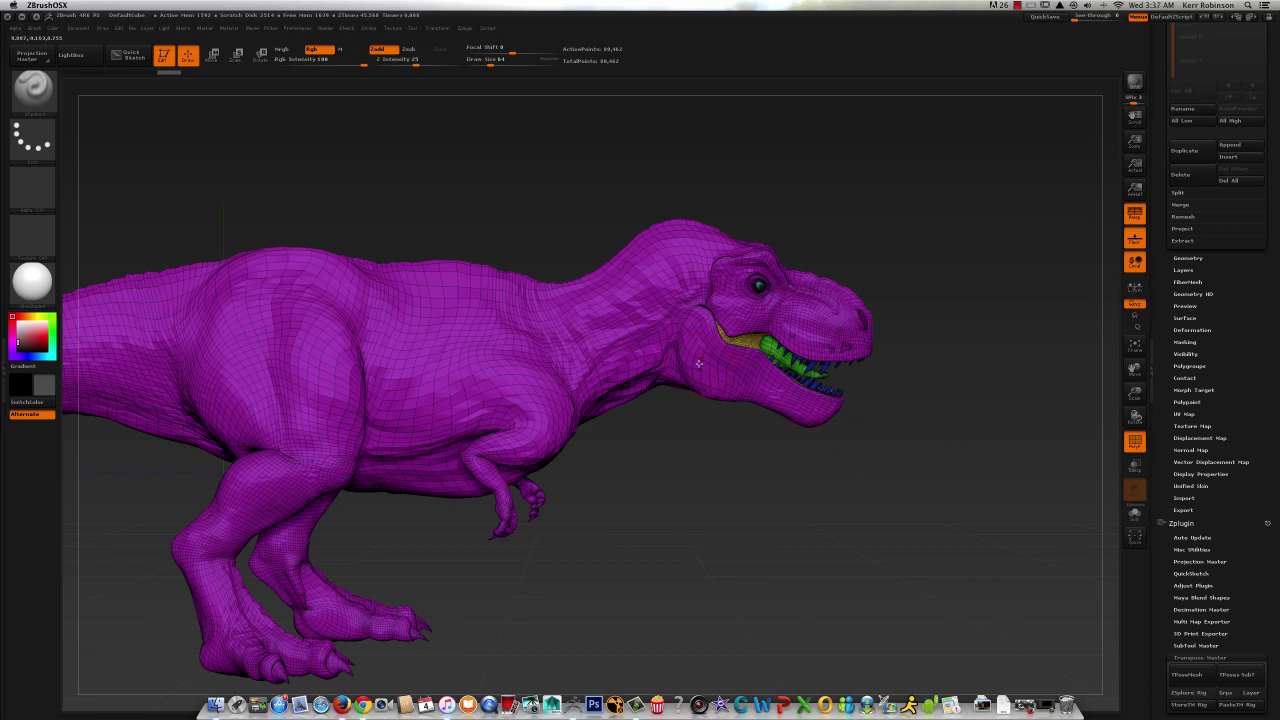
drag(800, 526, 895, 510)
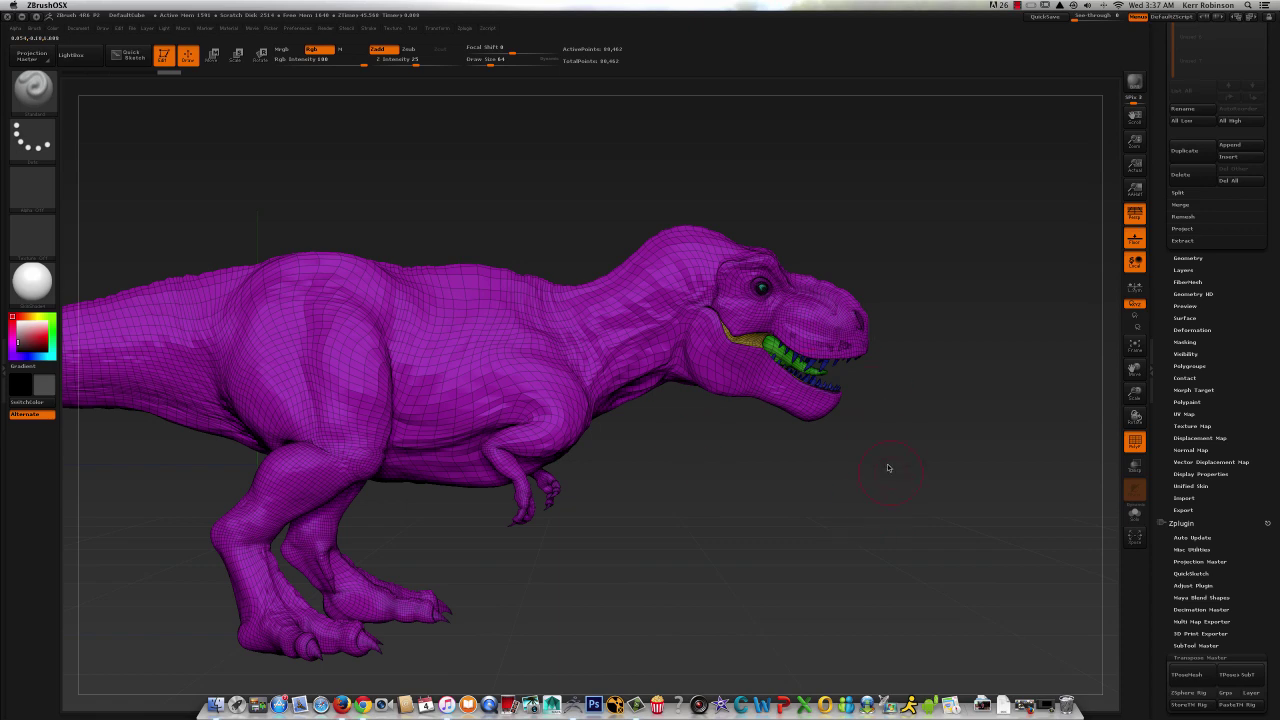
drag(1134, 393, 1130, 430)
key(shift+f)
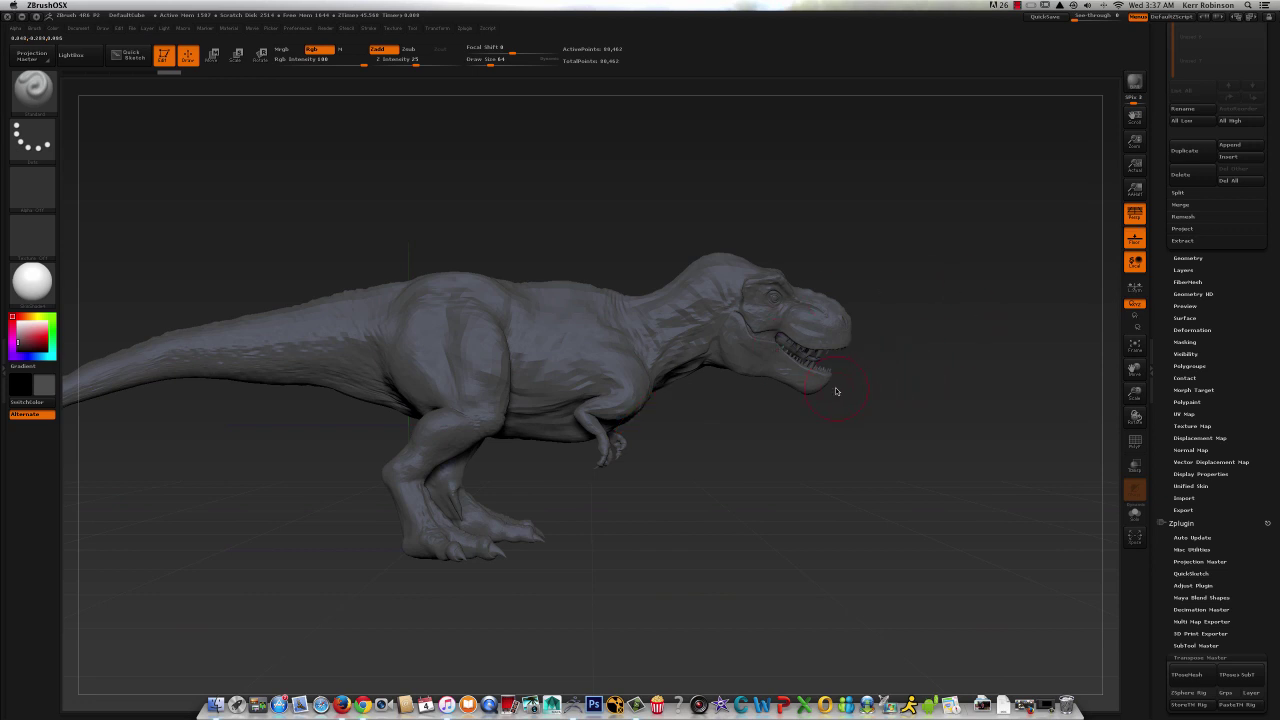
- Paint a freehand mask over the T-Rex's neck and shoulder with MaskPen, and clear it
key(ctrl)
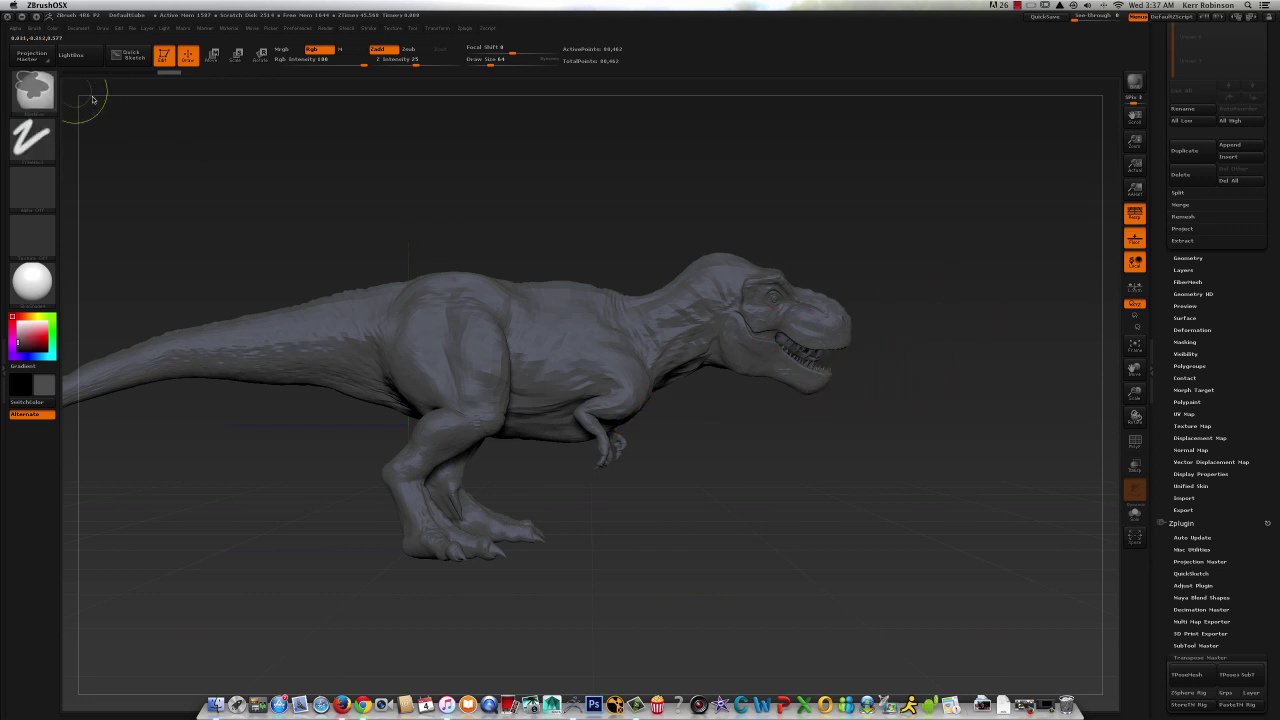
key(ctrl)
key(ctrl)
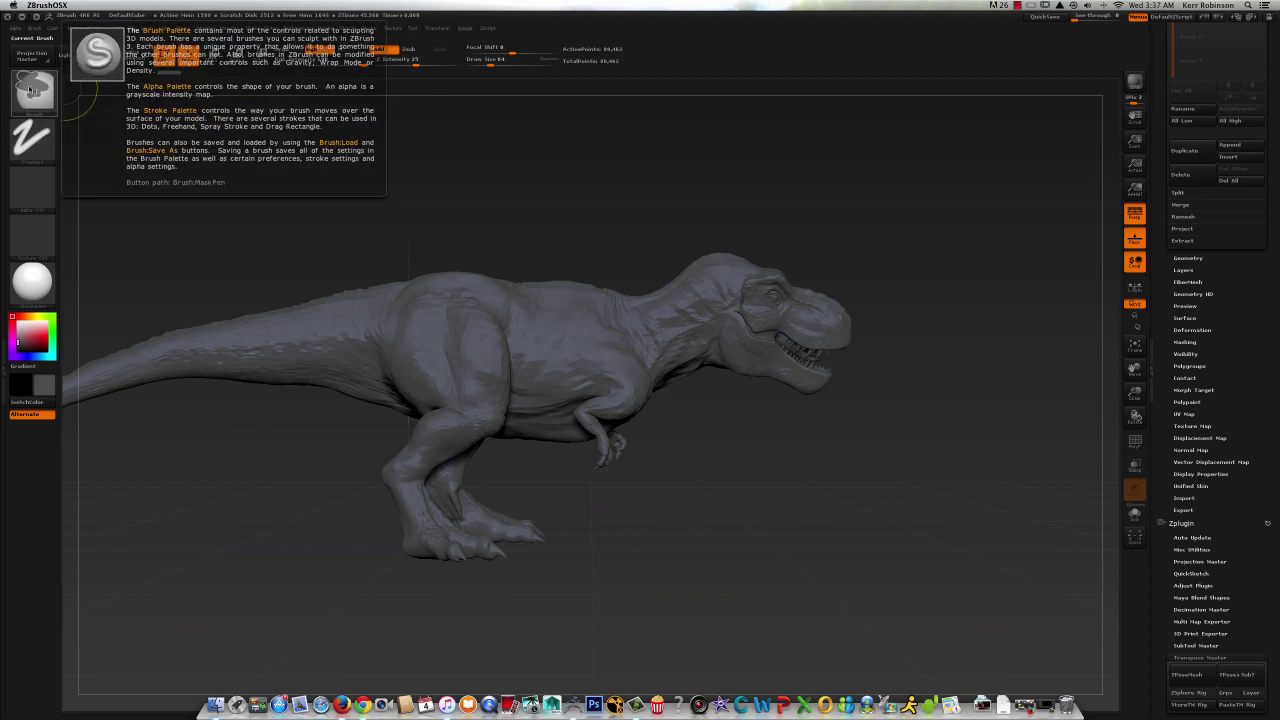
mouse_move(34, 150)
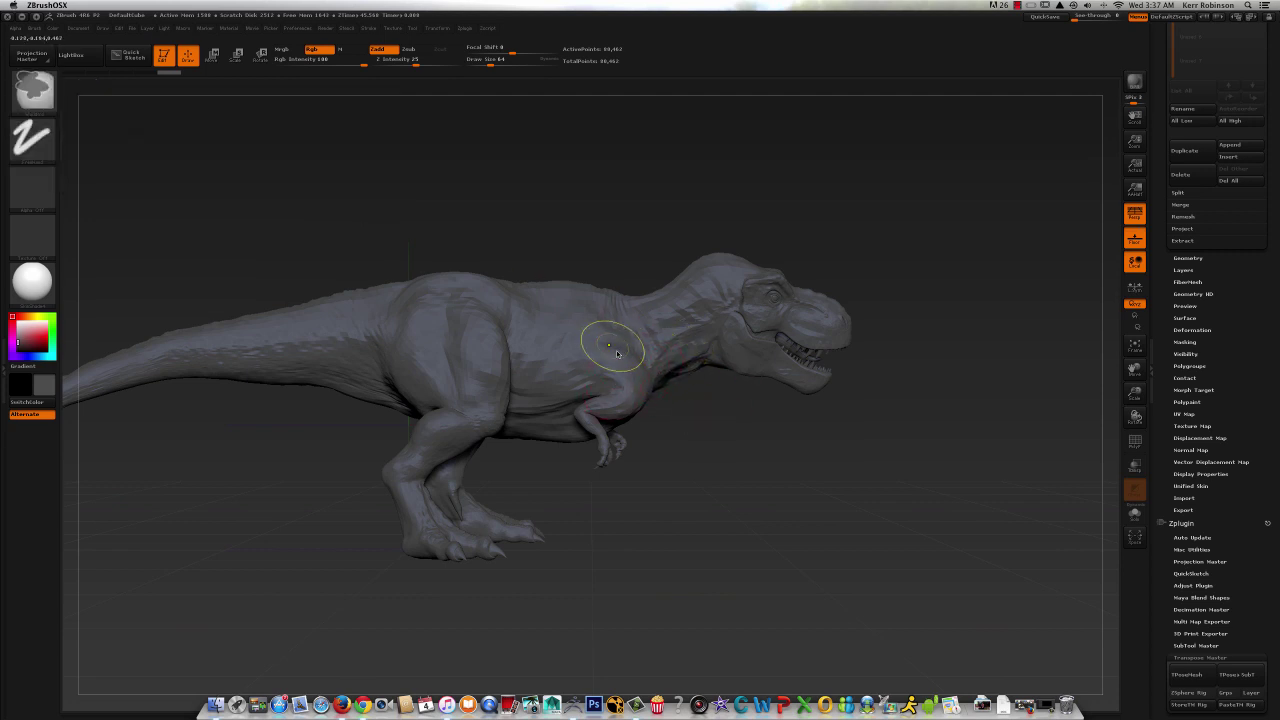
mouse_move(608, 347)
ctrl+mouse_down()
mouse_move(604, 337)
mouse_move(633, 348)
mouse_move(644, 329)
mouse_move(627, 326)
mouse_move(680, 318)
mouse_move(645, 339)
mouse_move(665, 329)
mouse_move(610, 337)
mouse_move(605, 385)
mouse_move(620, 338)
mouse_move(680, 320)
mouse_move(672, 302)
mouse_move(650, 294)
mouse_move(589, 324)
ctrl+mouse_up()
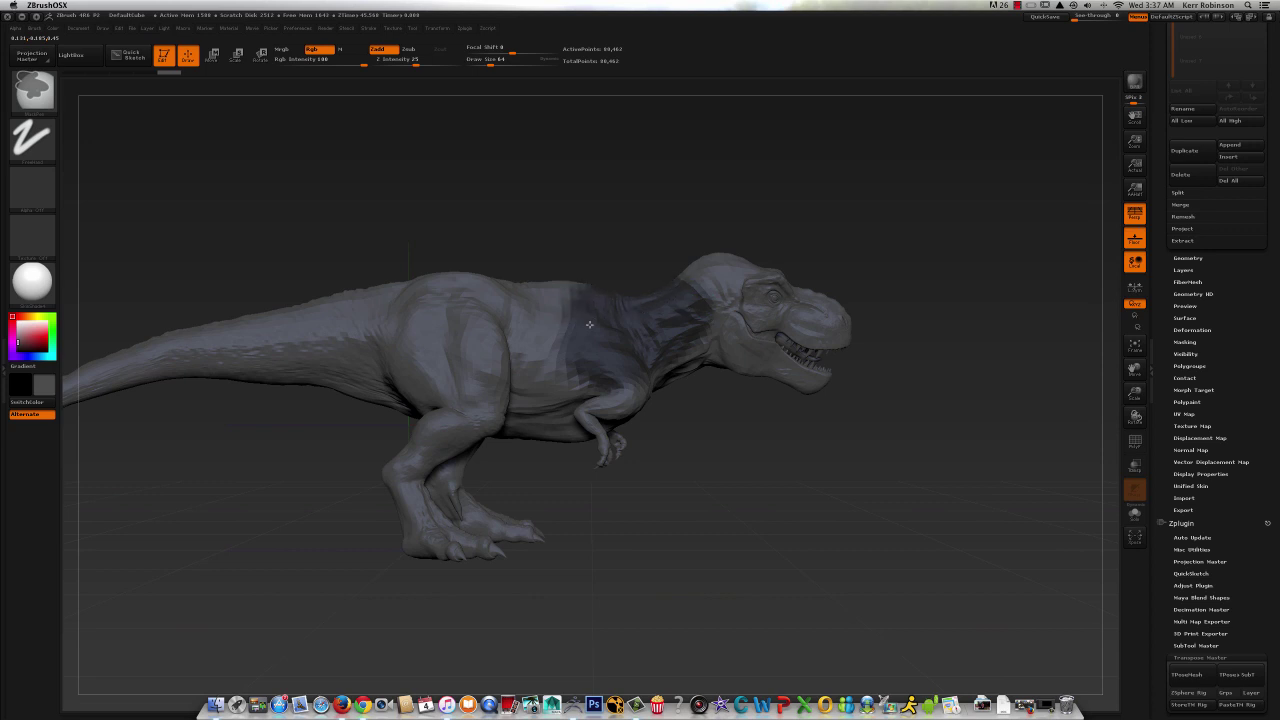
ctrl+drag(783, 443, 760, 453)
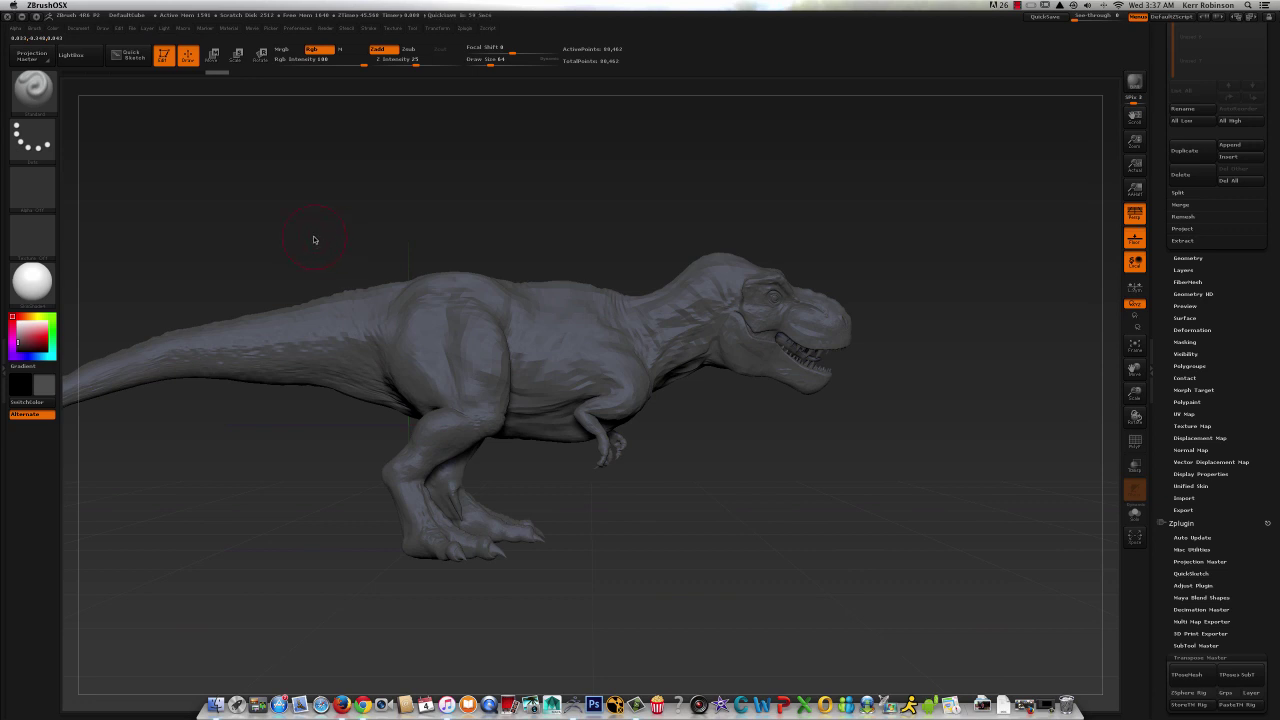
- Set the MaskPen stroke to Lasso and mask the T-Rex's head, neck, arms and front torso
click(33, 143)
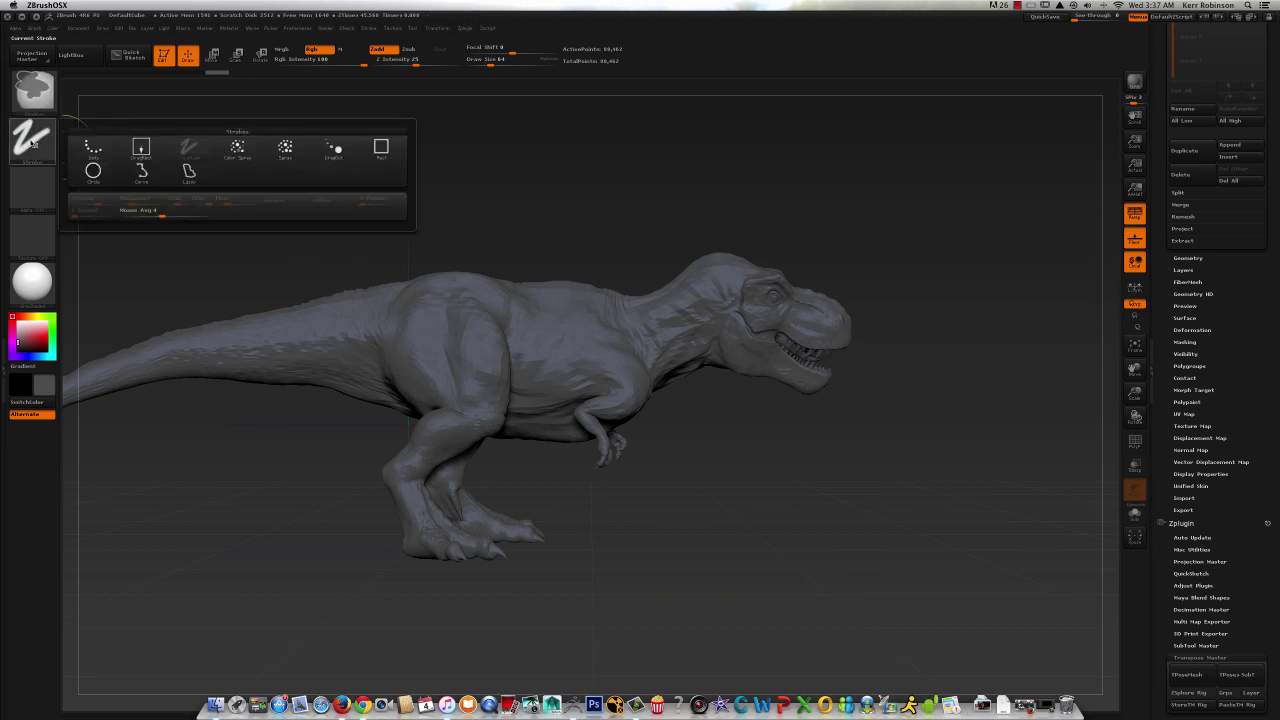
click(189, 173)
key(ctrl)
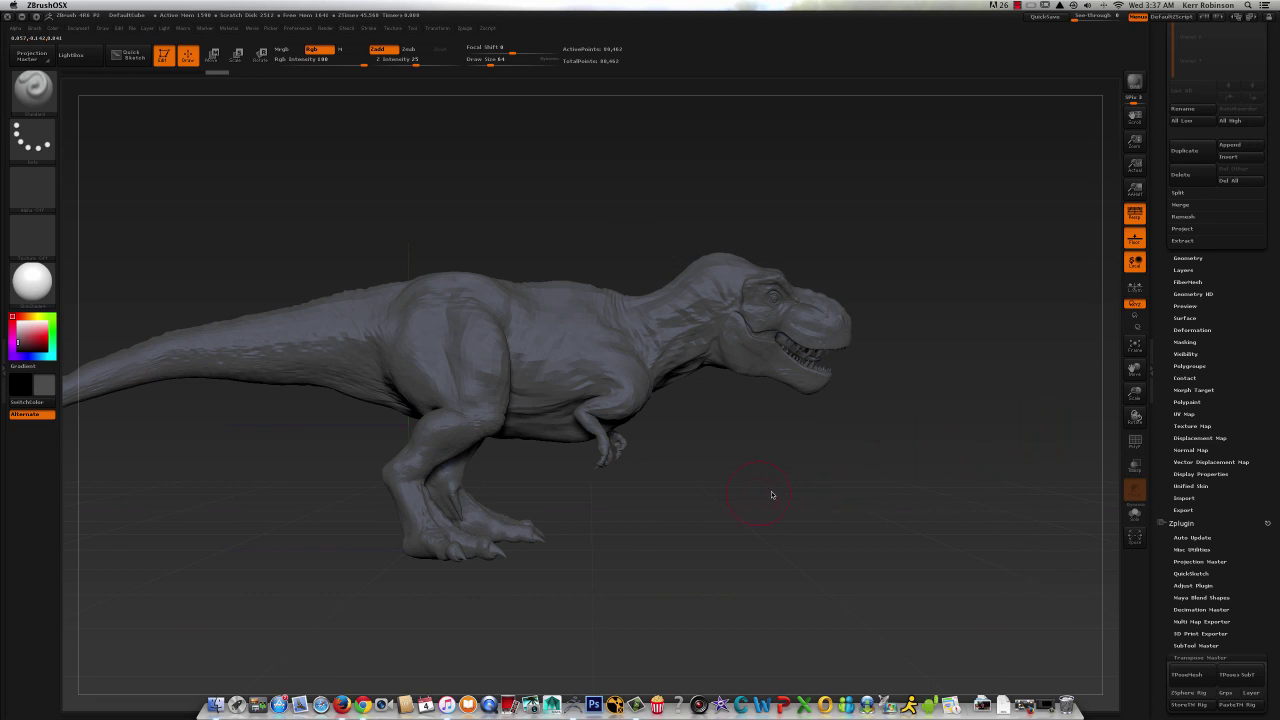
key(ctrl)
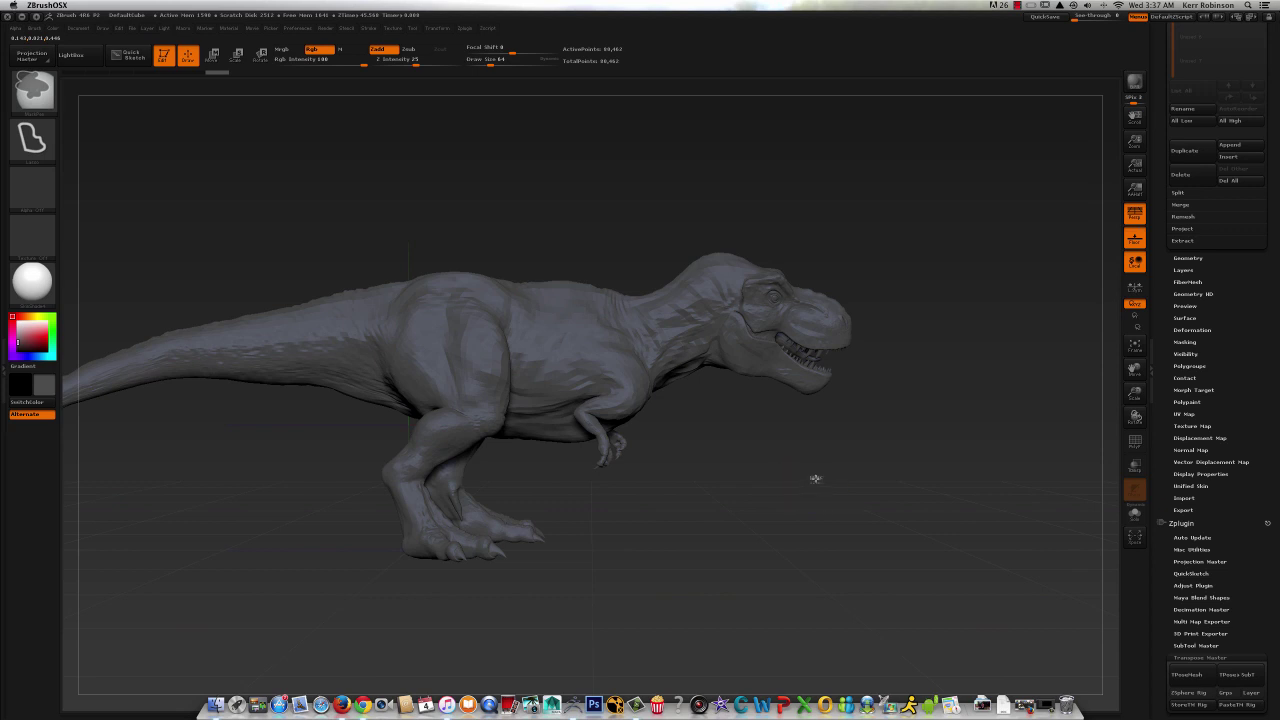
mouse_move(812, 477)
ctrl+mouse_down()
mouse_move(866, 432)
mouse_move(869, 335)
mouse_move(845, 268)
mouse_move(770, 200)
mouse_move(622, 185)
mouse_move(560, 205)
mouse_move(541, 430)
mouse_move(569, 489)
mouse_move(663, 503)
mouse_move(809, 481)
mouse_move(766, 474)
mouse_move(820, 418)
mouse_move(809, 429)
mouse_move(772, 416)
ctrl+mouse_up()
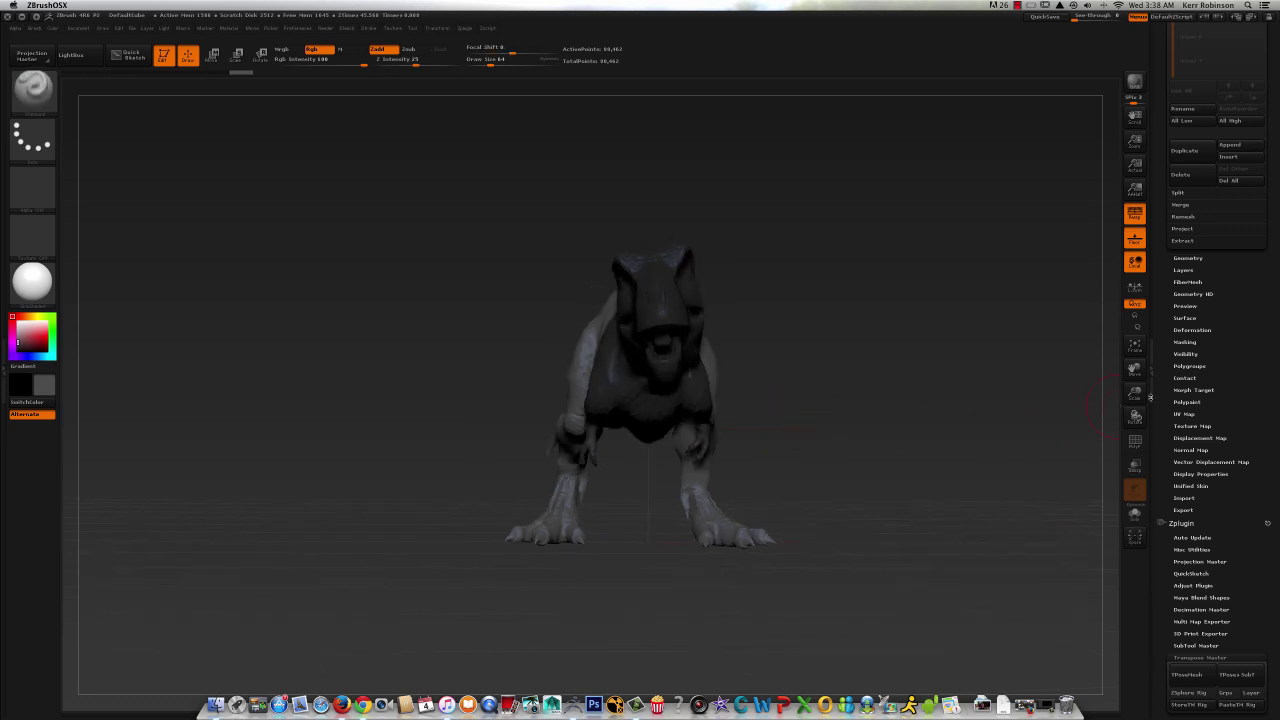
- Invert the mask onto the hips, legs and tail, and blur its edge across the torso
drag(1148, 396, 1019, 406)
mouse_move(1012, 408)
mouse_down()
mouse_move(1065, 412)
mouse_move(989, 414)
mouse_move(1023, 411)
mouse_up()
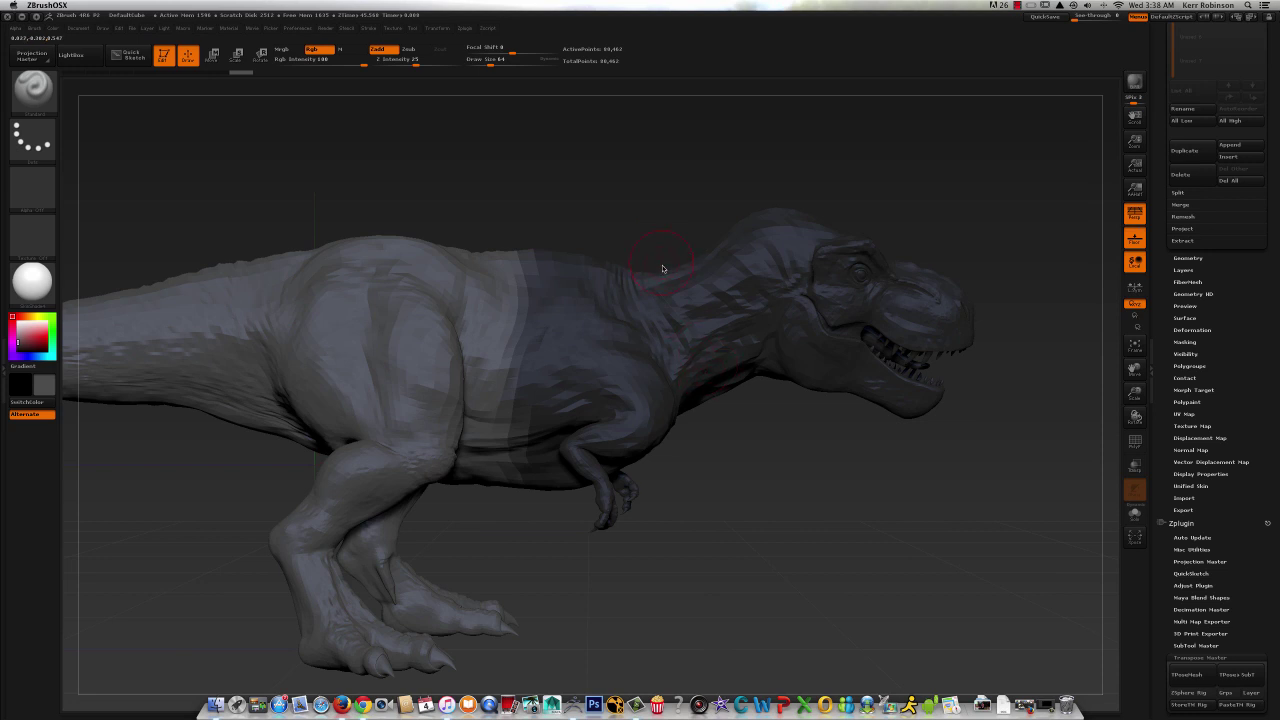
ctrl+click(636, 185)
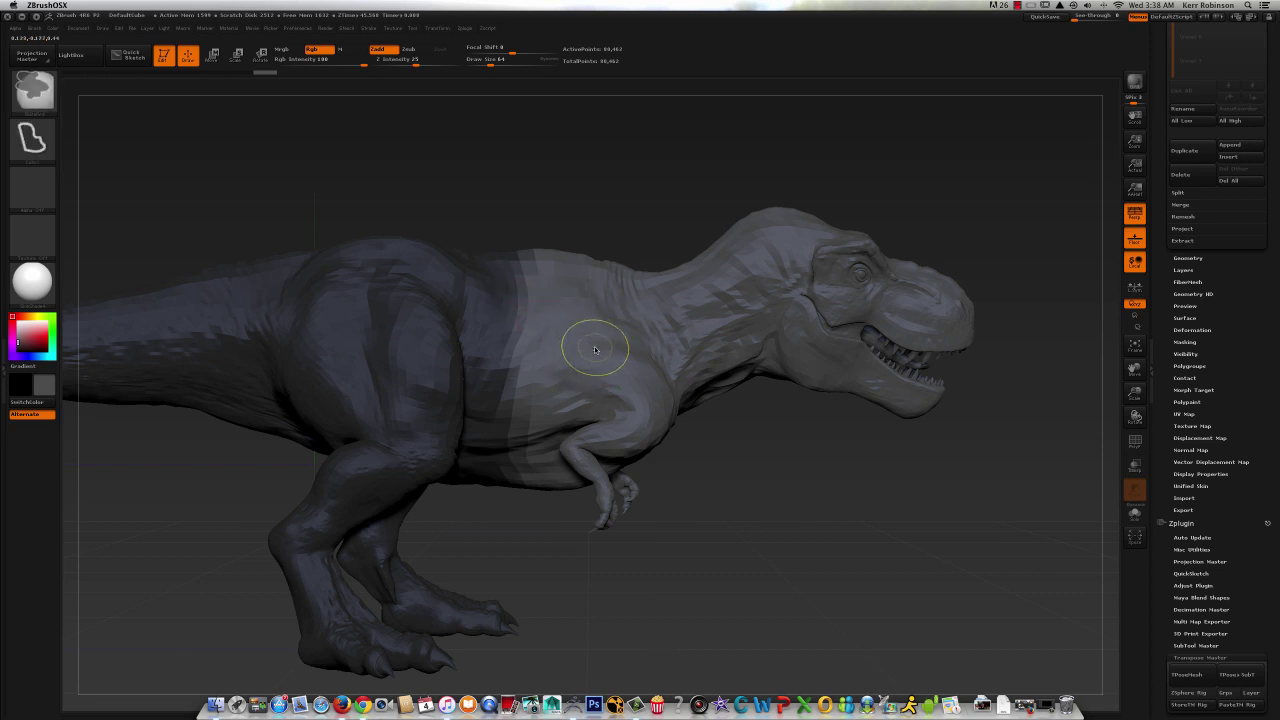
ctrl+click(595, 348)
mouse_move(595, 347)
shift+mouse_down()
mouse_move(486, 286)
mouse_move(514, 363)
mouse_move(506, 294)
mouse_move(509, 305)
shift+mouse_up()
ctrl+click(583, 344)
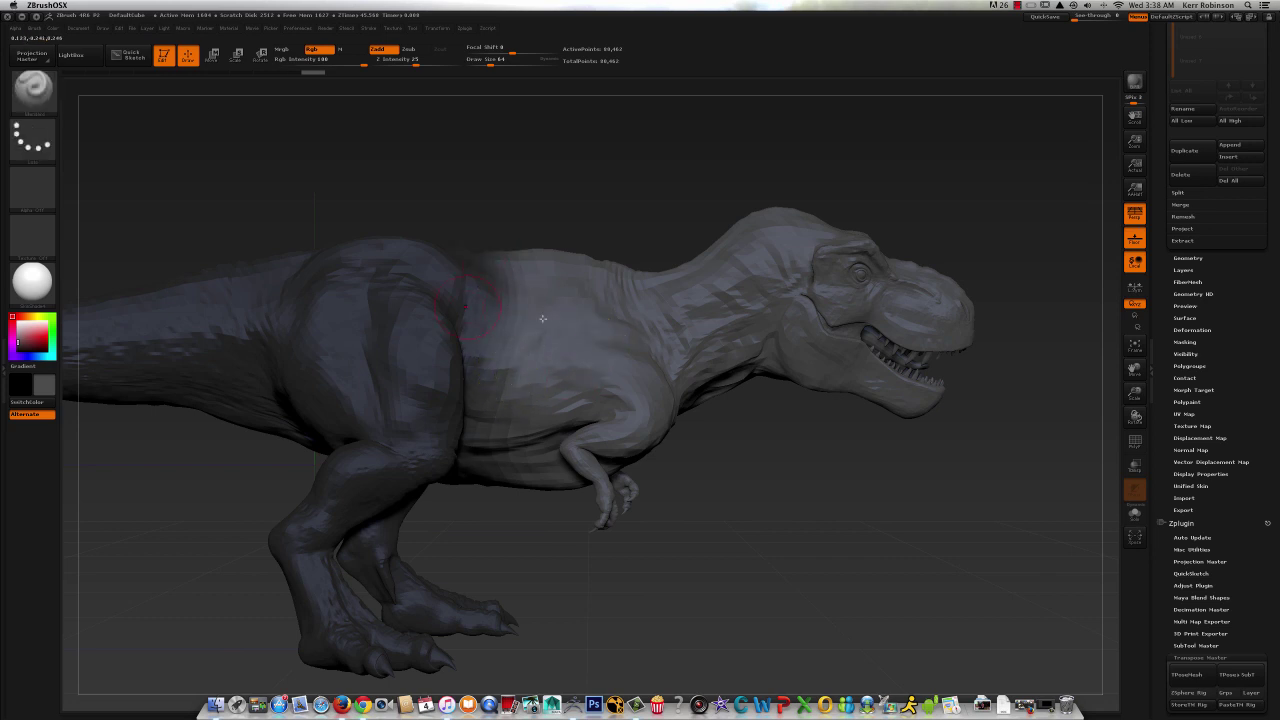
ctrl+click(609, 336)
shift+drag(578, 323, 571, 309)
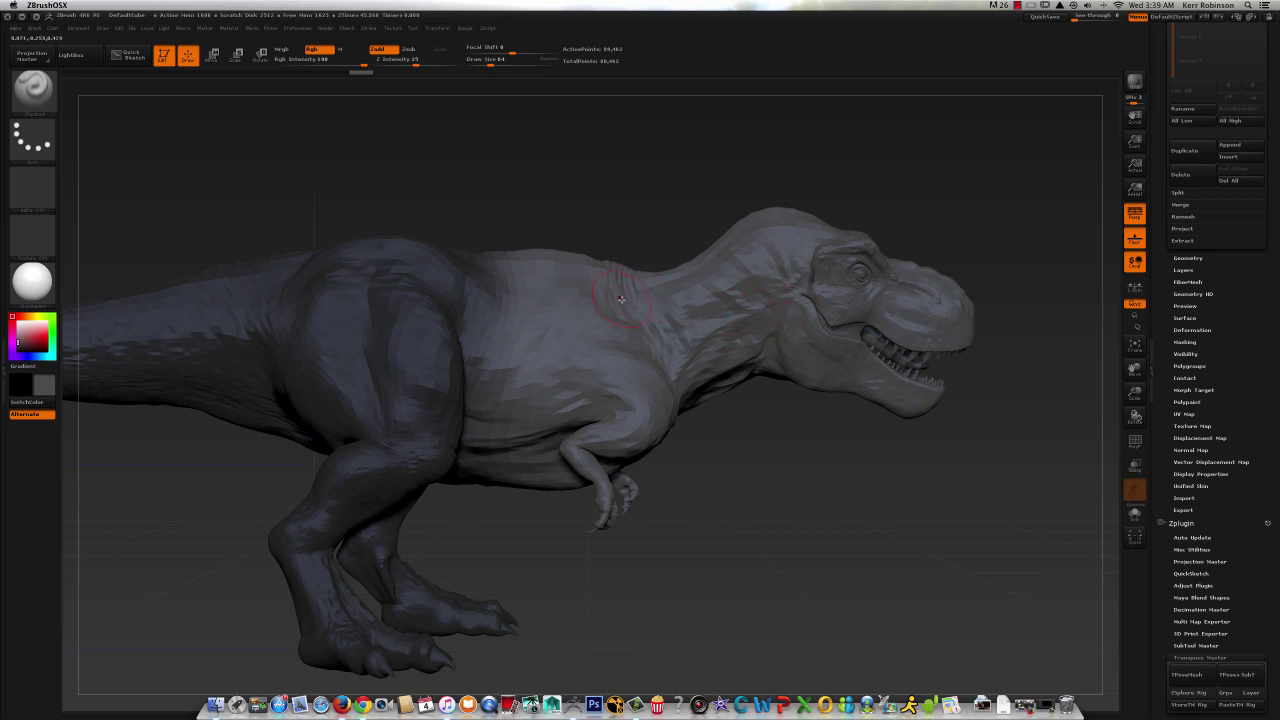
- Place a horizontal Rotate transpose line about 21 units long from mid-torso to the snout, and rotate the unmasked front body downward
click(261, 58)
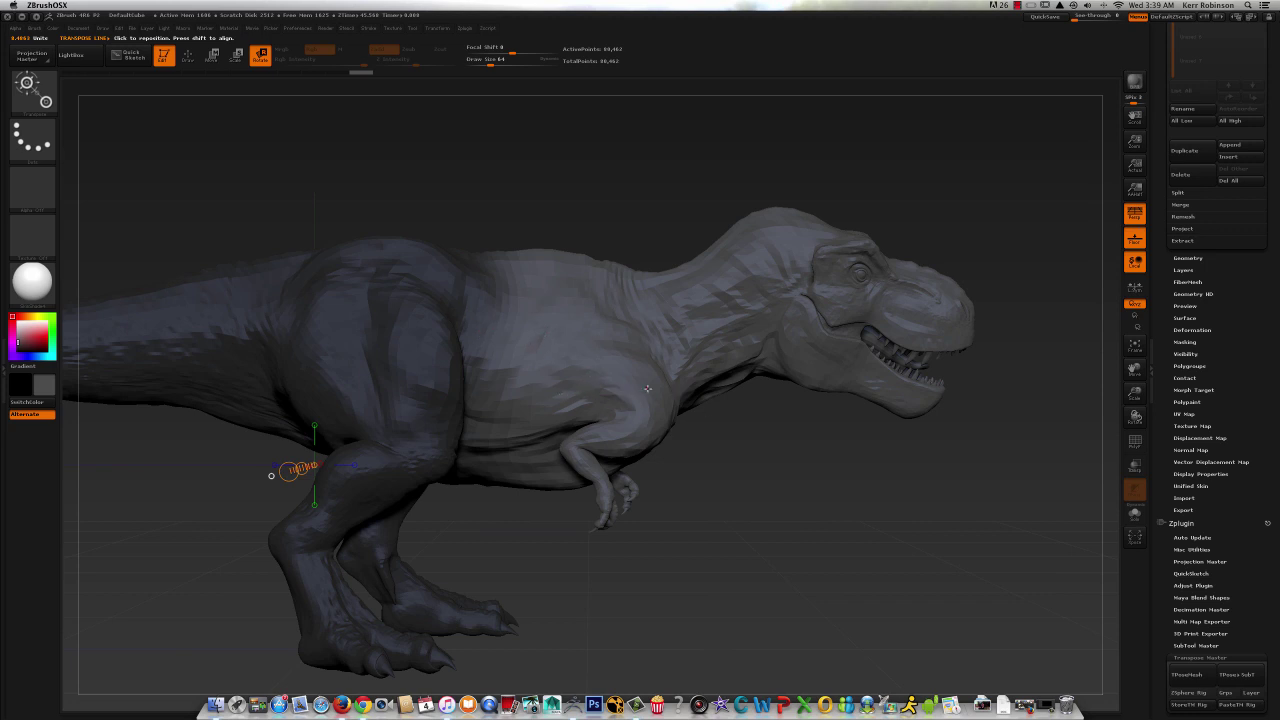
mouse_move(547, 364)
mouse_down()
mouse_move(840, 410)
mouse_move(984, 381)
mouse_move(971, 377)
mouse_move(985, 364)
mouse_up()
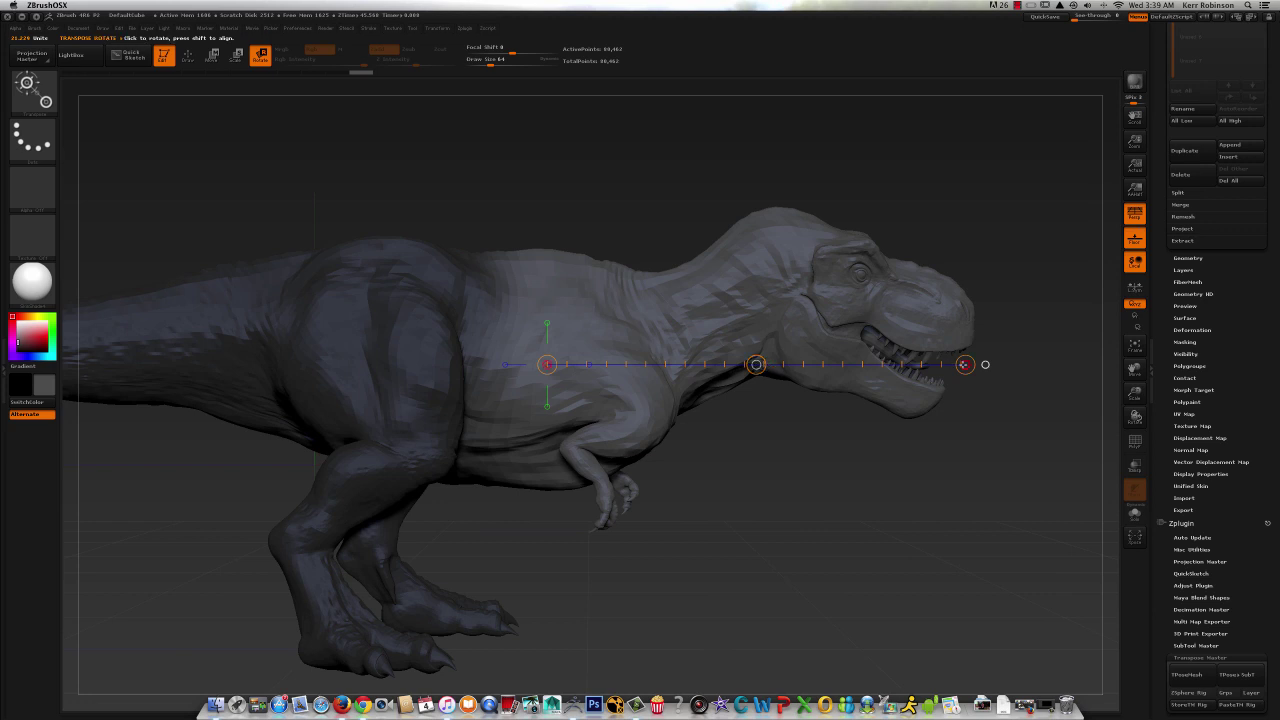
click(548, 365)
drag(985, 364, 948, 434)
drag(978, 244, 885, 239)
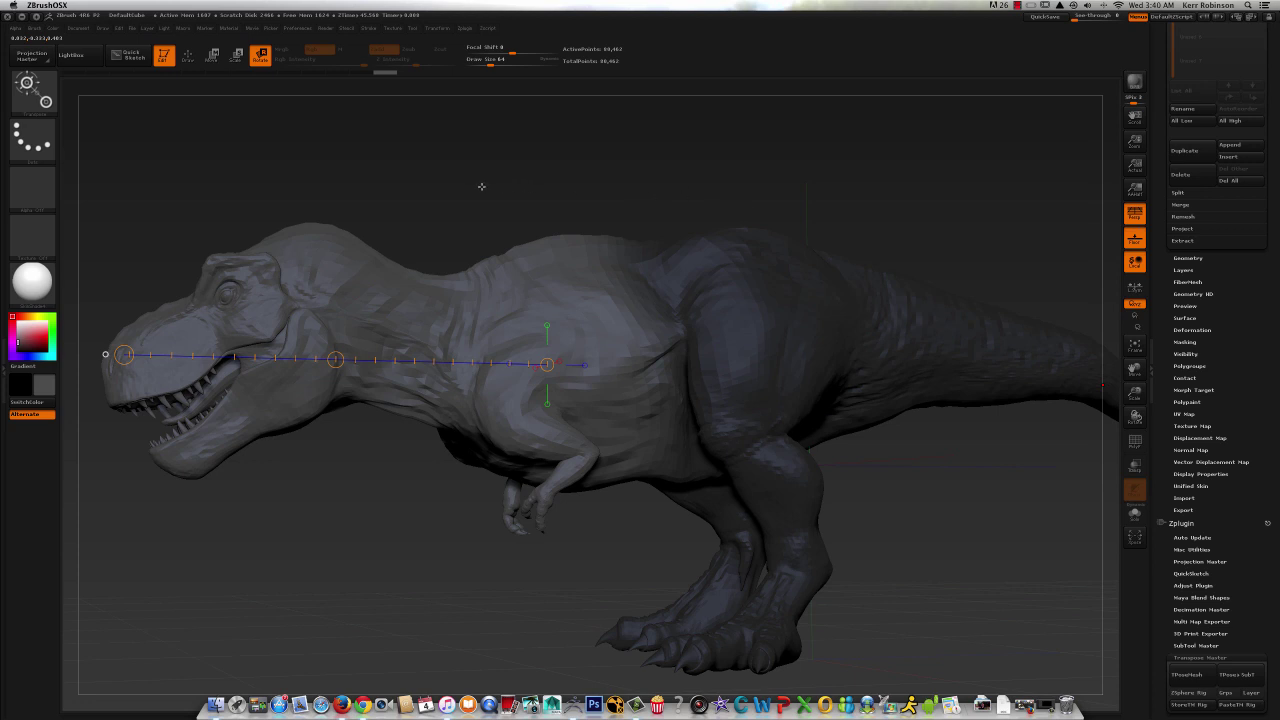
drag(478, 189, 580, 205)
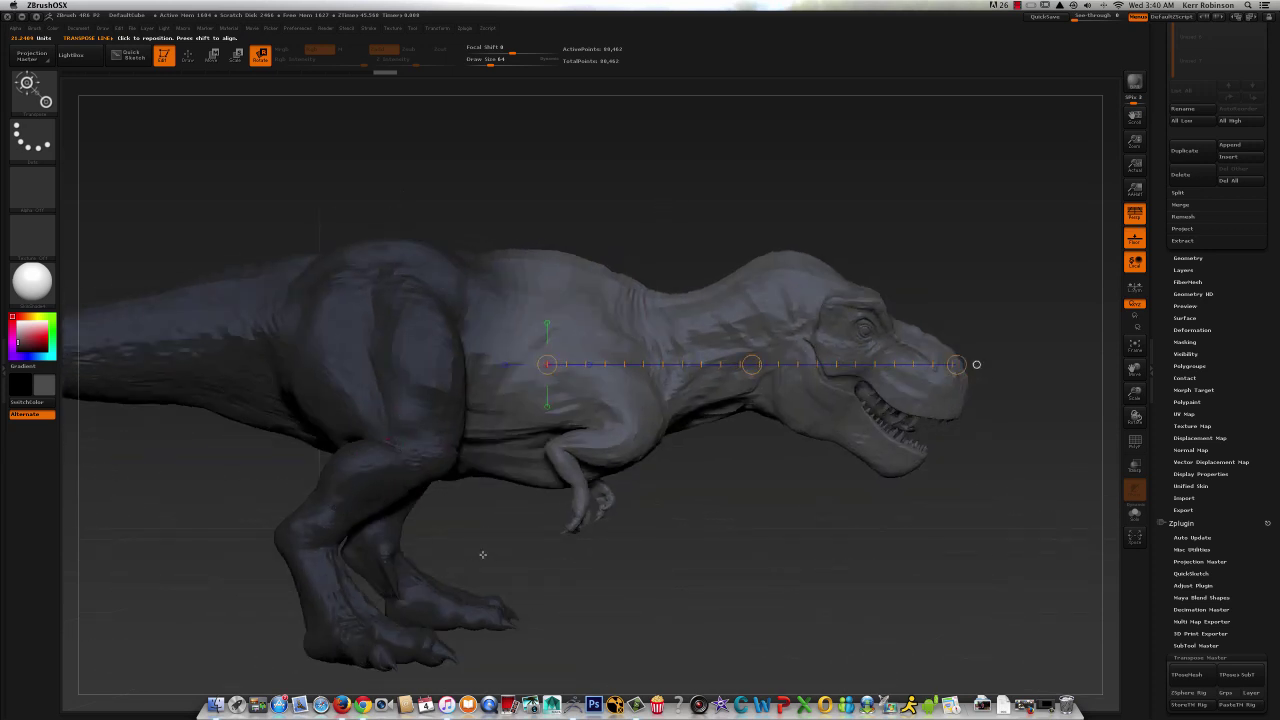
mouse_move(483, 554)
mouse_down()
mouse_move(522, 518)
mouse_move(517, 547)
mouse_move(515, 480)
mouse_move(510, 546)
mouse_move(486, 551)
mouse_move(385, 445)
mouse_move(404, 452)
mouse_move(396, 442)
mouse_up()
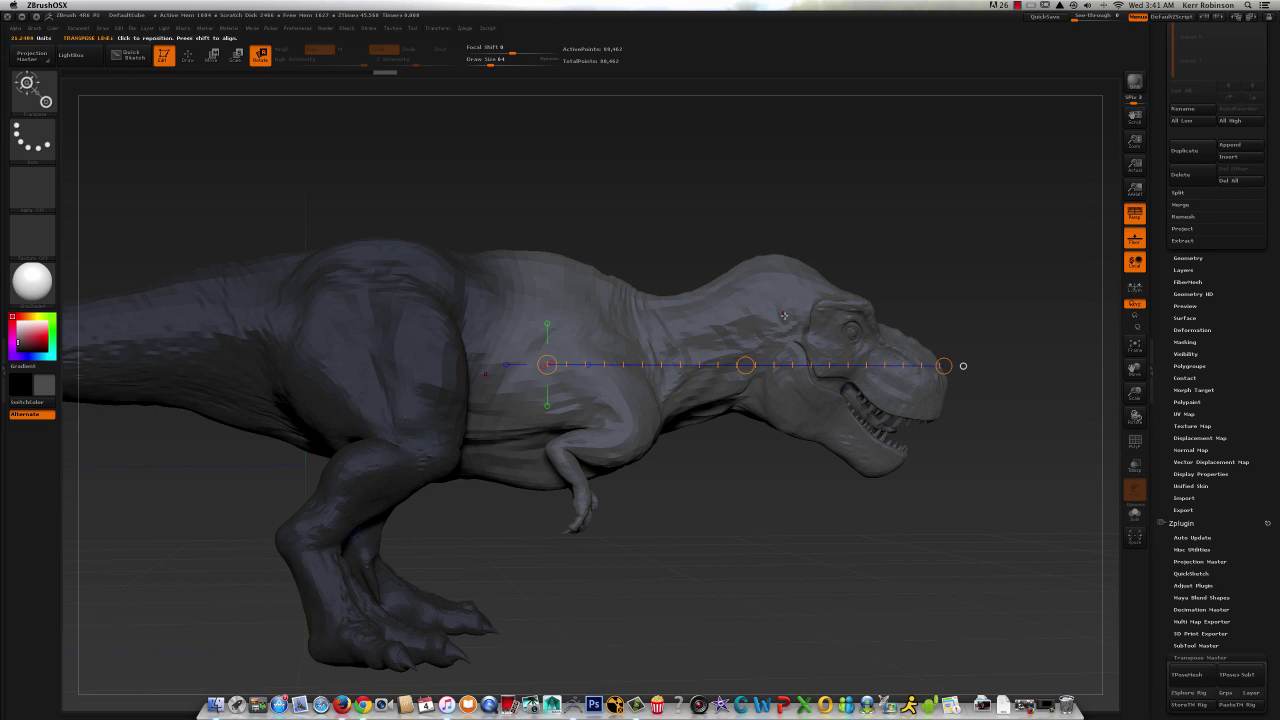
drag(843, 229, 823, 269)
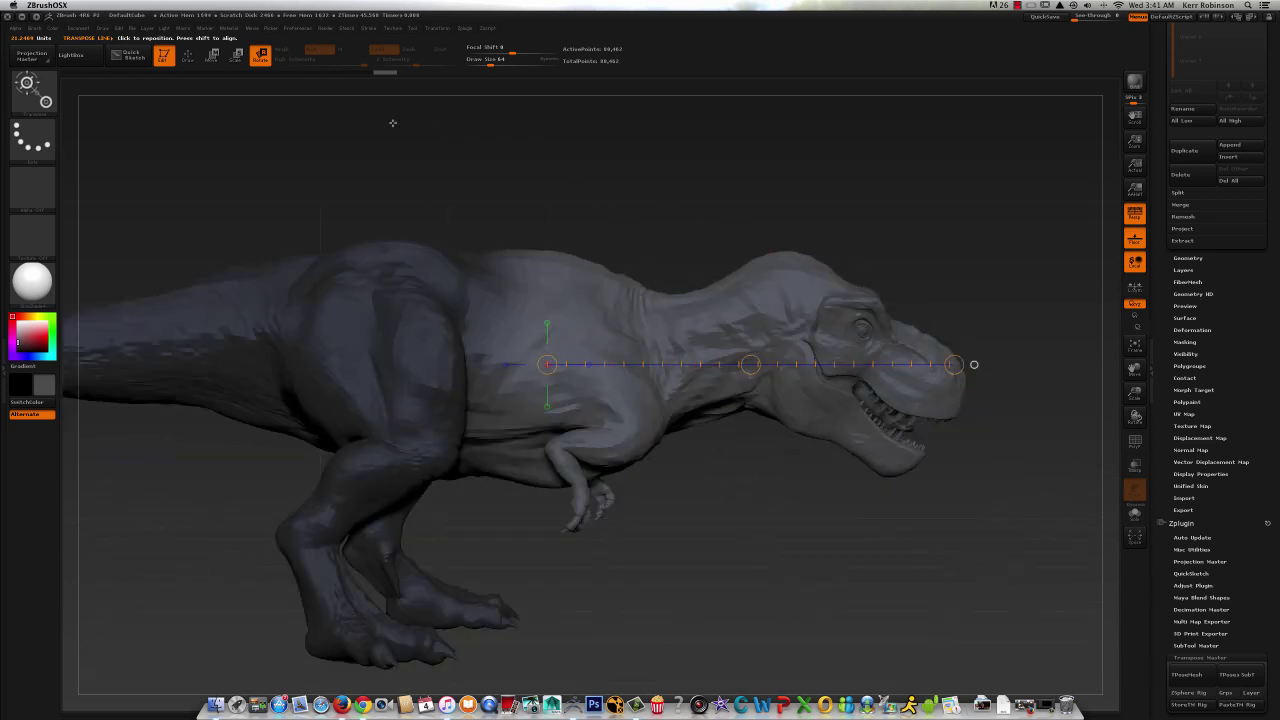
- Return to Draw mode and clear the mask from the T-Rex's hips, legs and tail
click(190, 58)
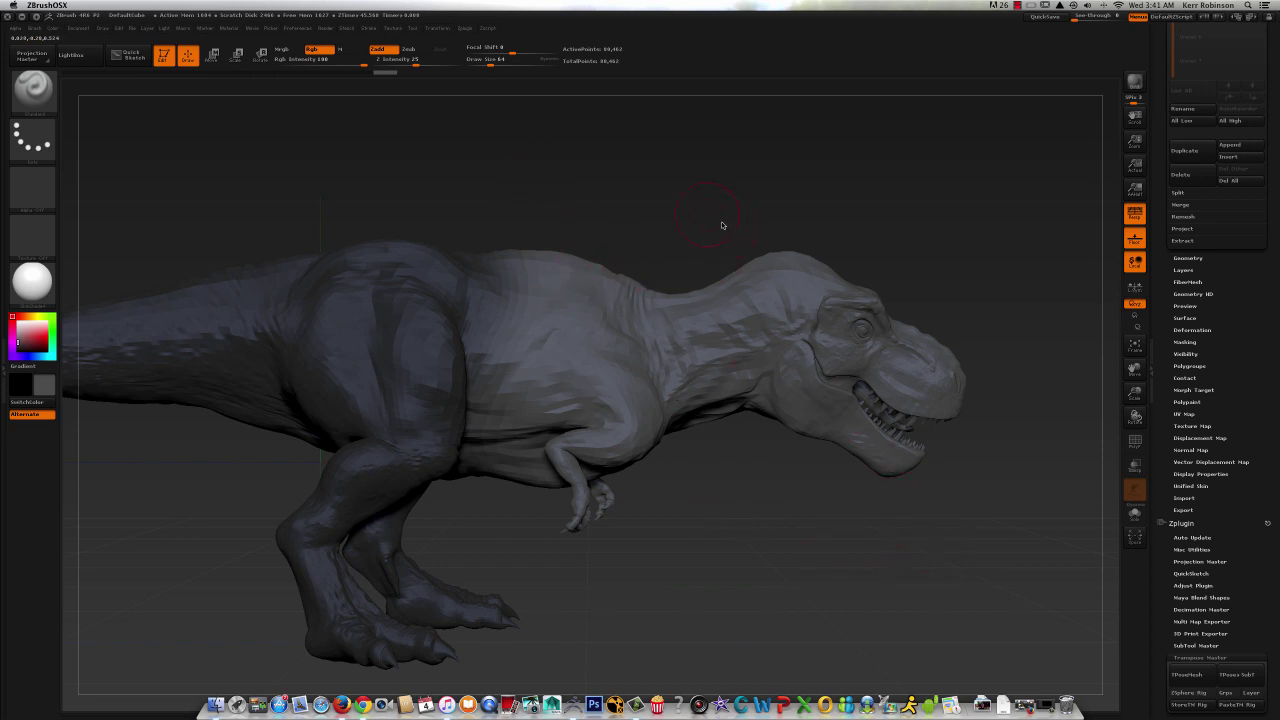
key(ctrl)
mouse_move(718, 147)
ctrl+mouse_down()
mouse_move(676, 157)
mouse_move(688, 214)
ctrl+mouse_up()
drag(600, 199, 616, 154)
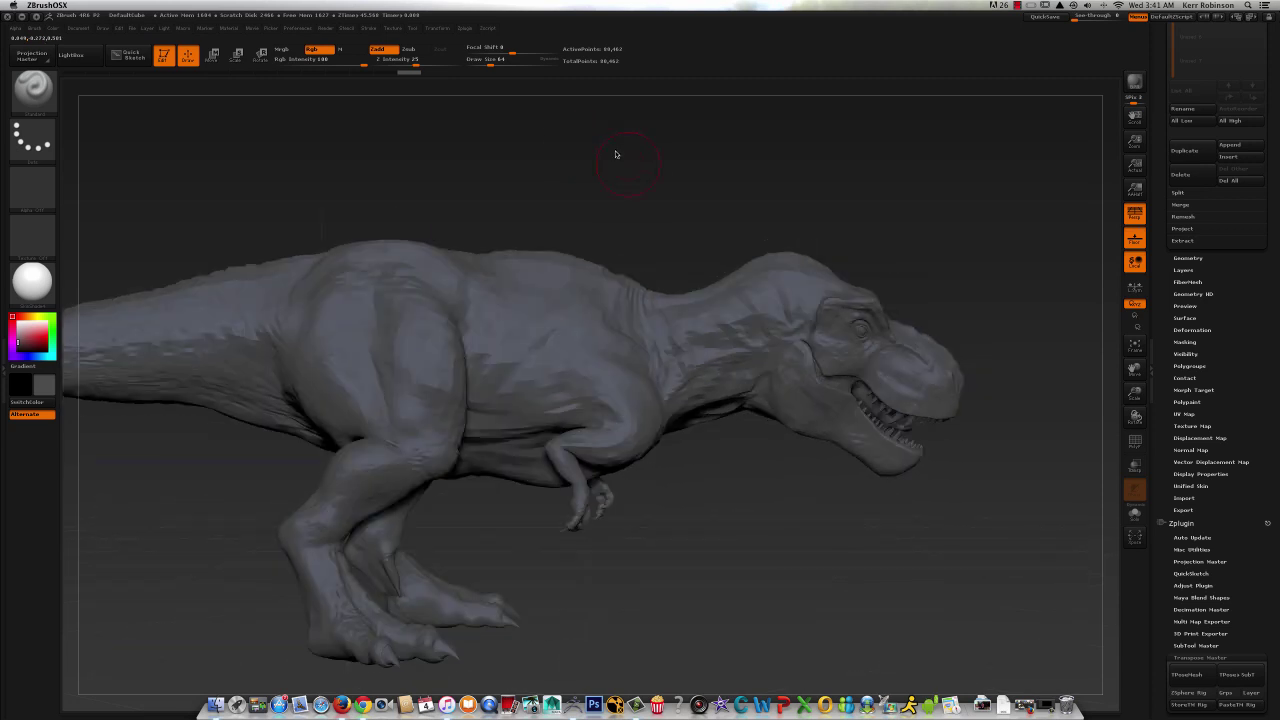
drag(1135, 368, 1011, 363)
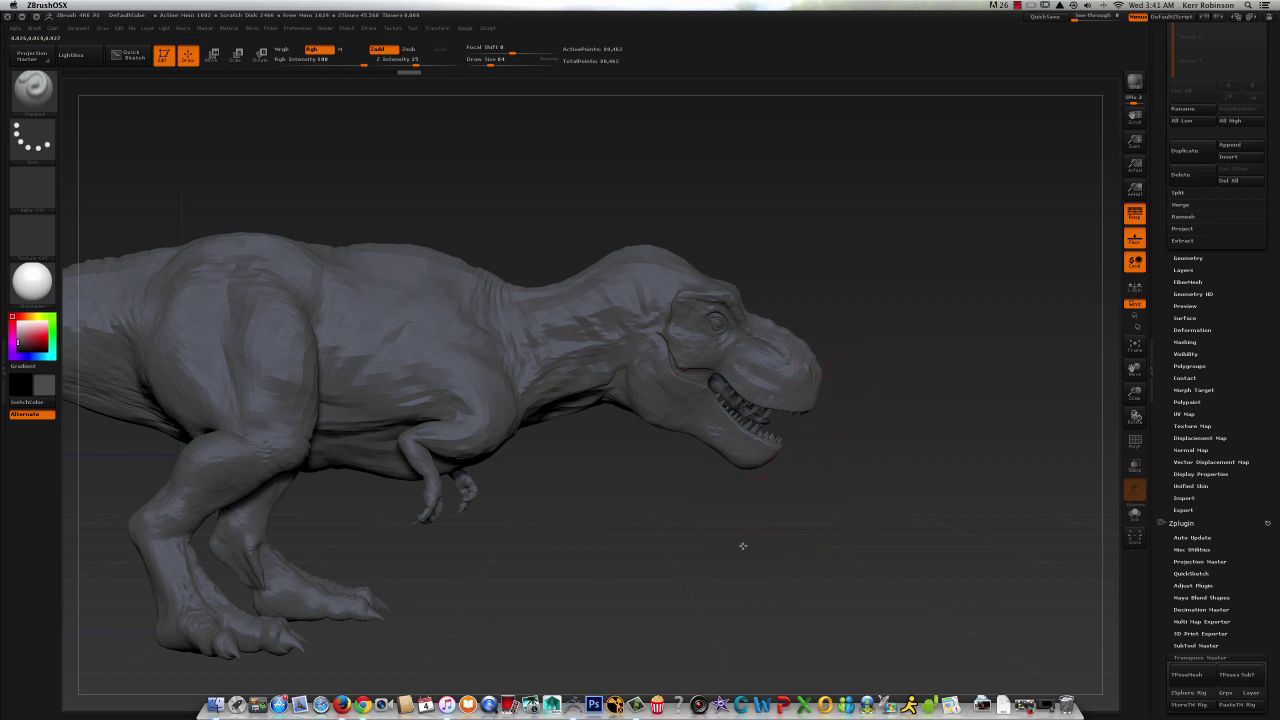
- Turn off perspective distortion and the floor grid, and lasso-mask the T-Rex's head up to the back of the skull
drag(743, 541, 743, 536)
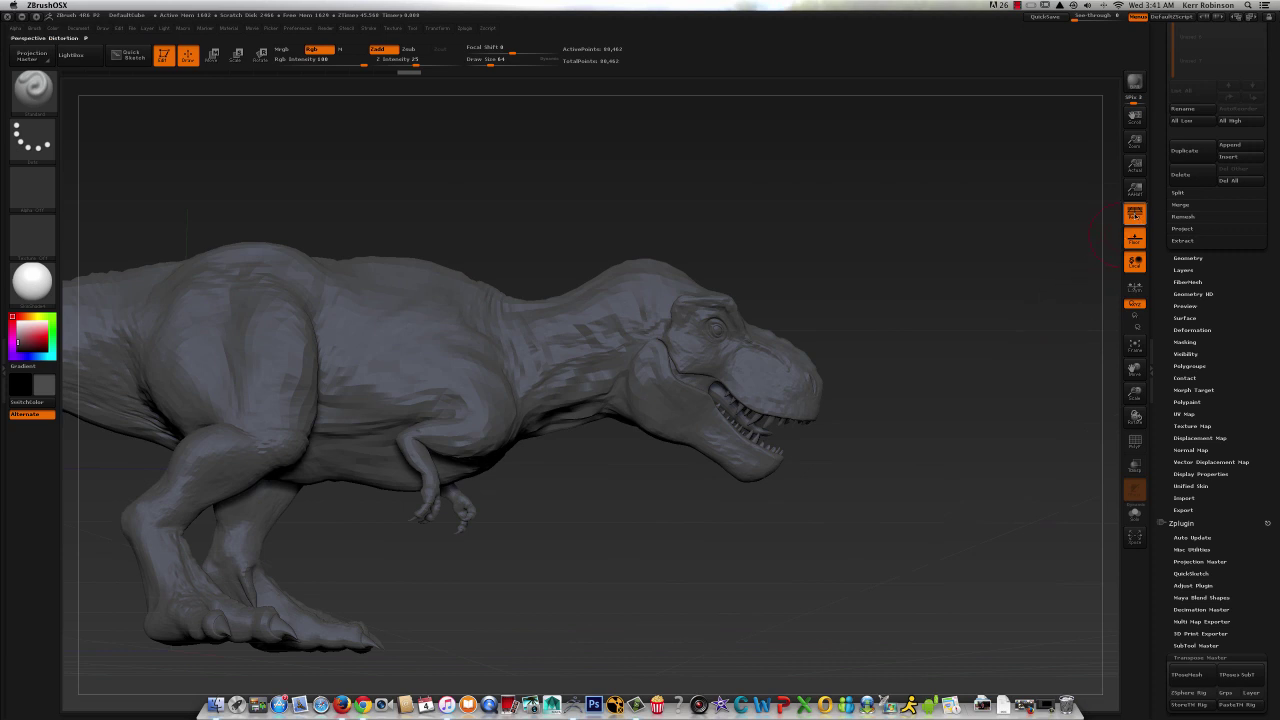
click(1135, 214)
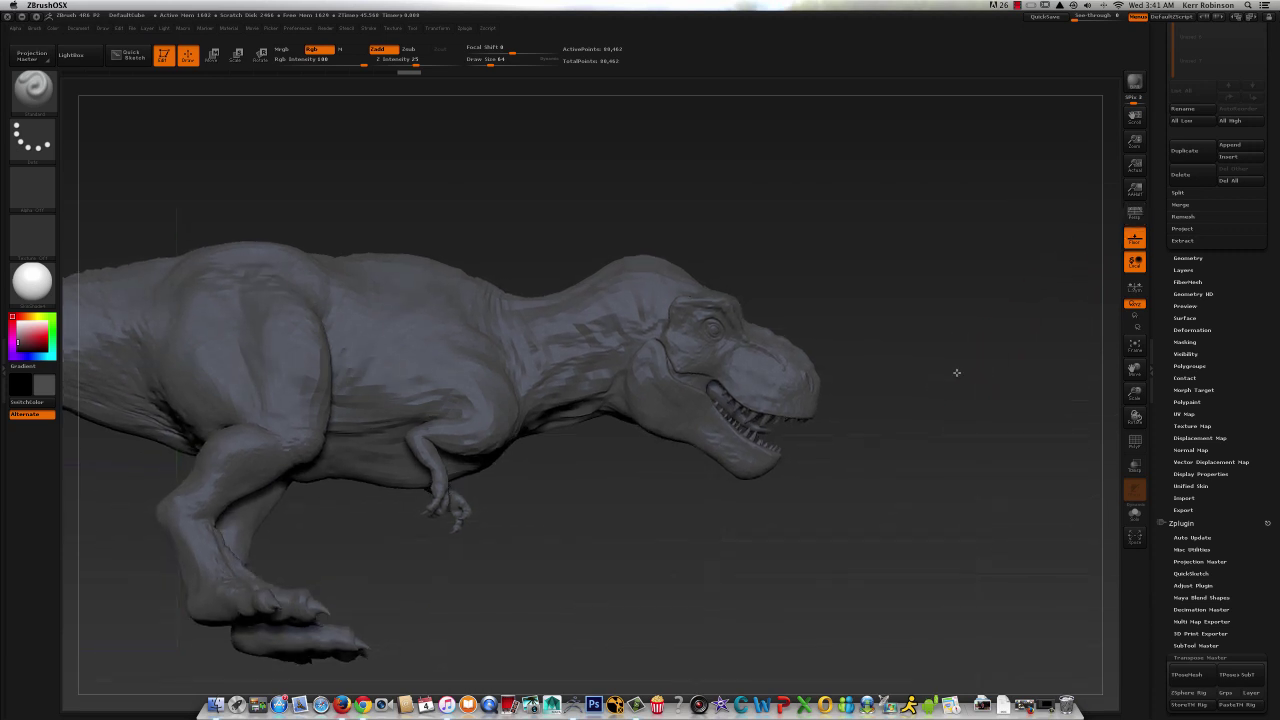
click(1133, 244)
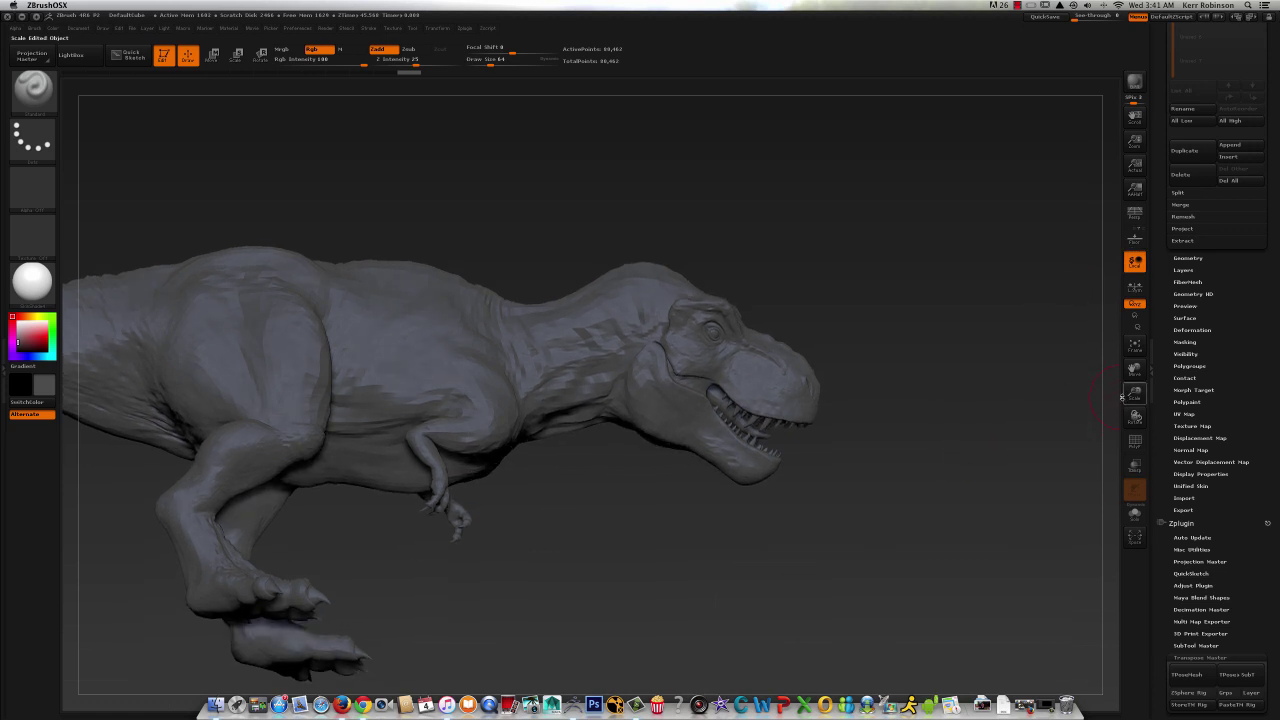
drag(1124, 396, 1034, 393)
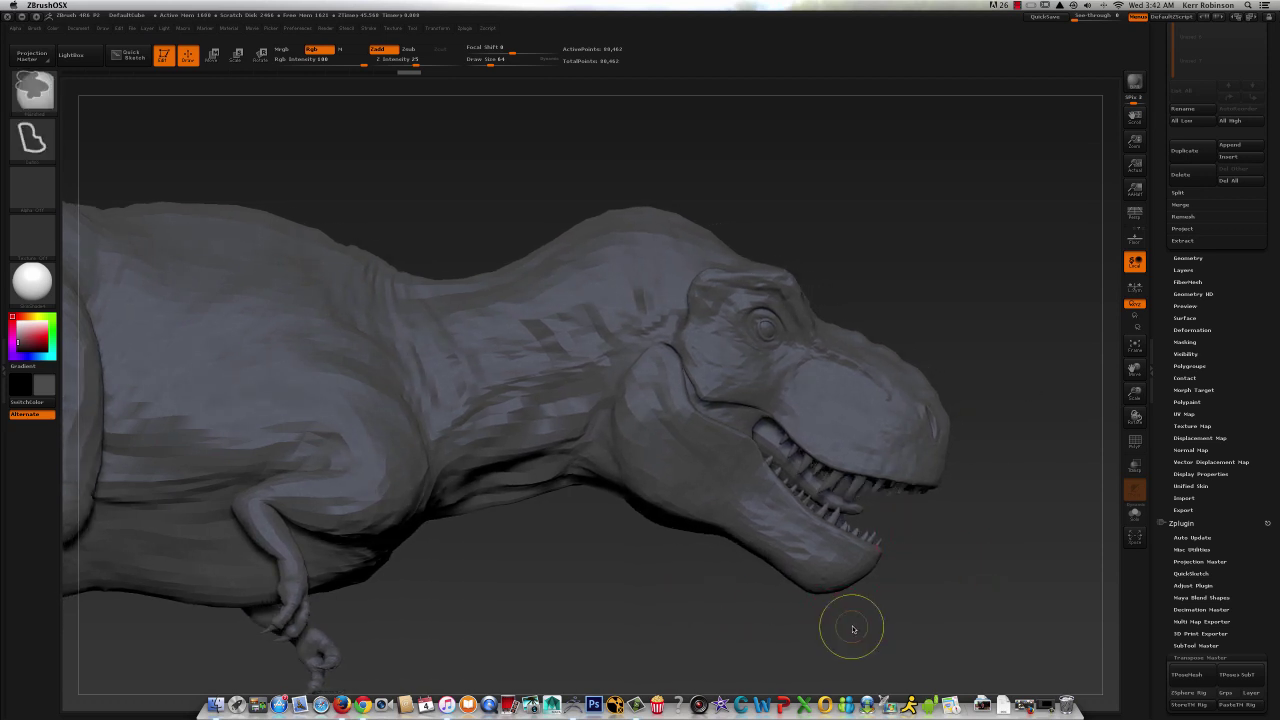
mouse_move(807, 623)
ctrl+mouse_down()
mouse_move(895, 628)
mouse_move(1006, 429)
mouse_move(886, 214)
mouse_move(731, 171)
mouse_move(665, 172)
mouse_move(628, 215)
mouse_move(595, 315)
mouse_move(574, 455)
mouse_move(620, 585)
mouse_move(702, 628)
ctrl+mouse_up()
mouse_move(1010, 222)
mouse_down()
mouse_move(963, 240)
mouse_move(1000, 232)
mouse_up()
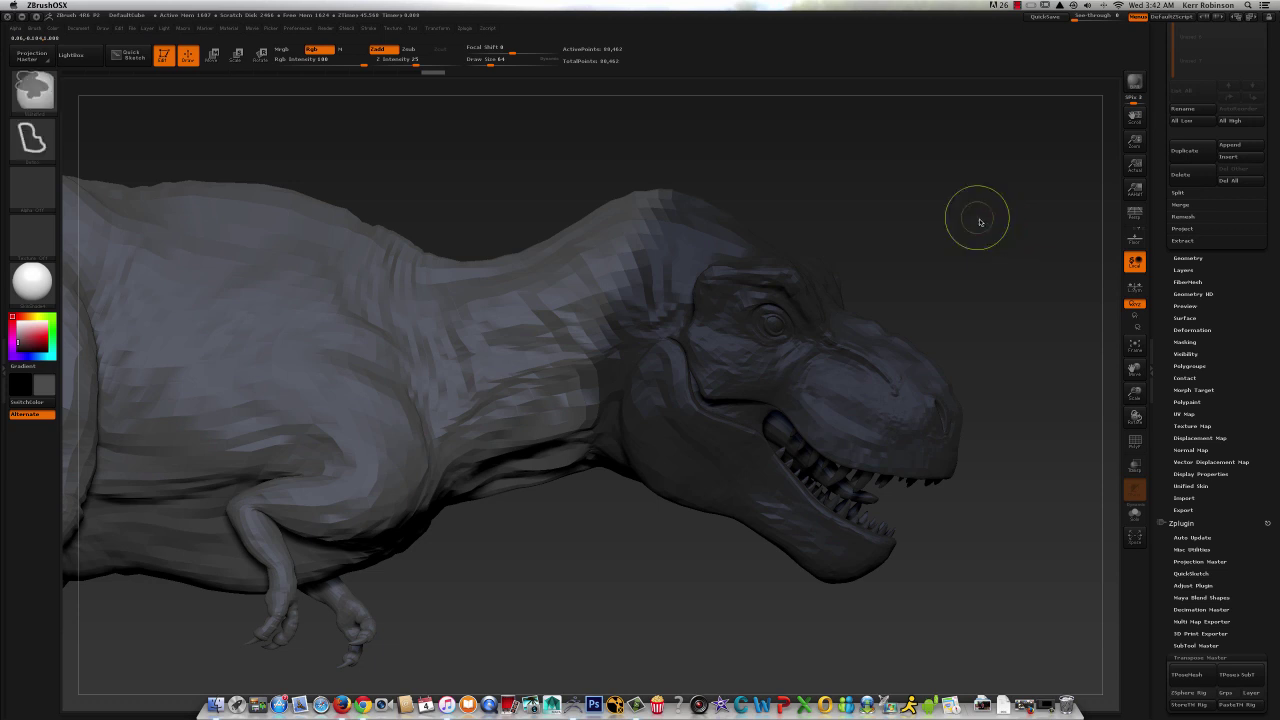
- Invert the mask onto the neck and body, leaving the head free, and blur its edge behind the skull
ctrl+click(977, 220)
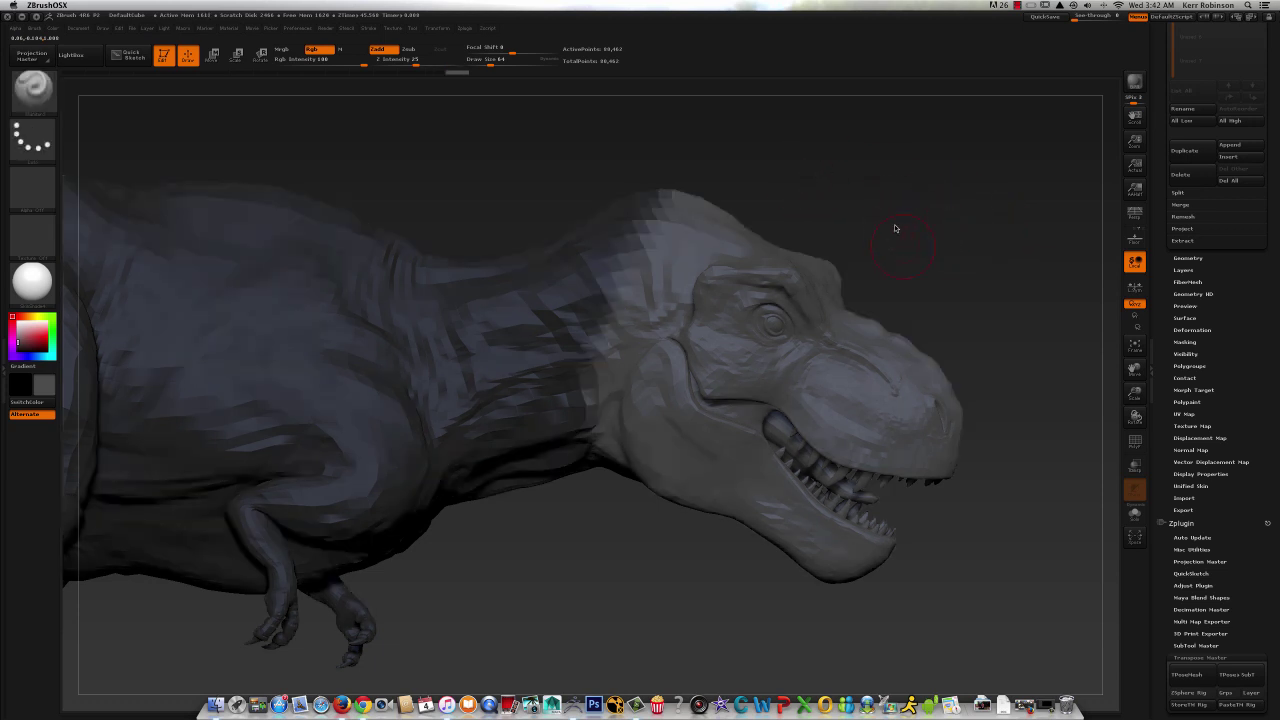
drag(895, 228, 872, 308)
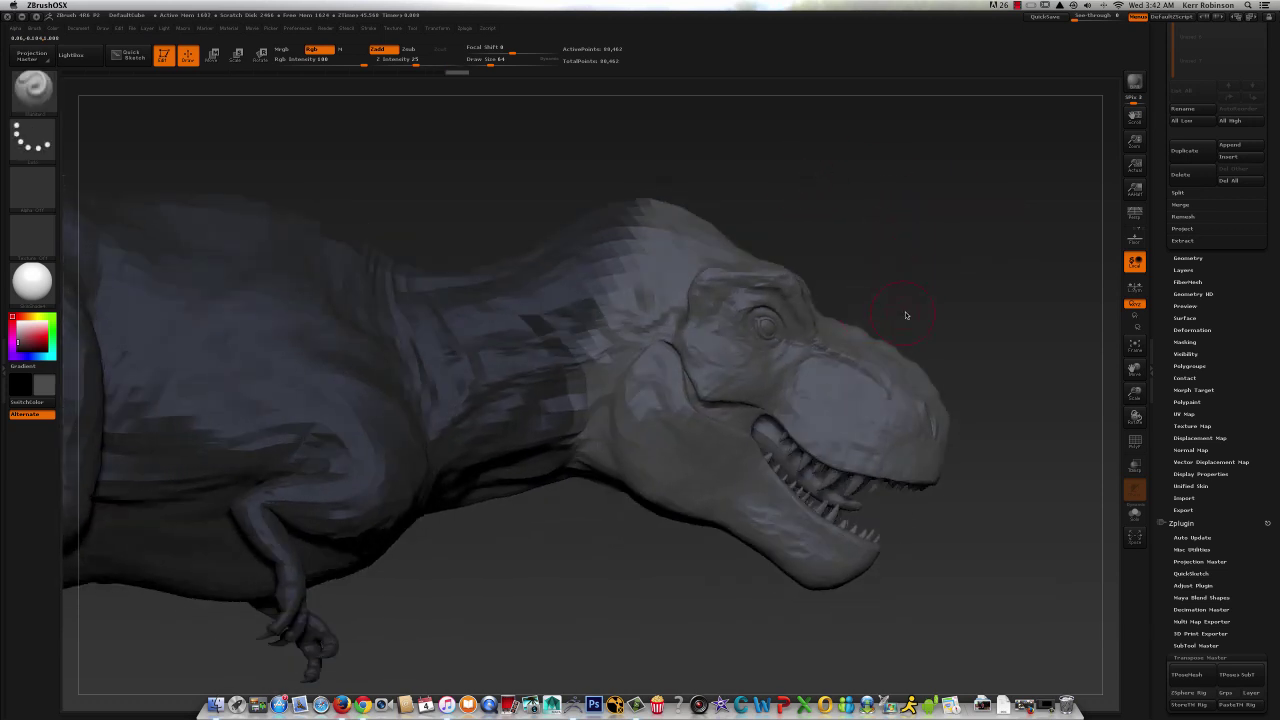
ctrl+click(842, 390)
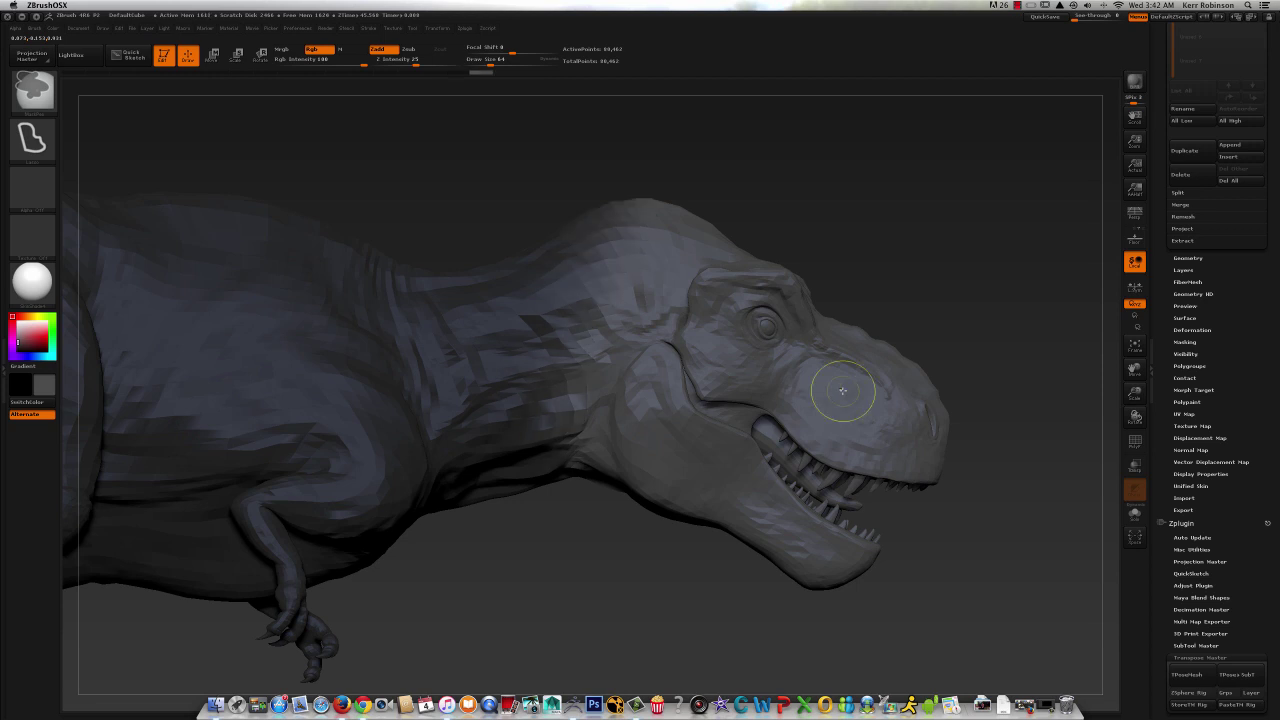
ctrl+click(843, 391)
drag(931, 291, 928, 291)
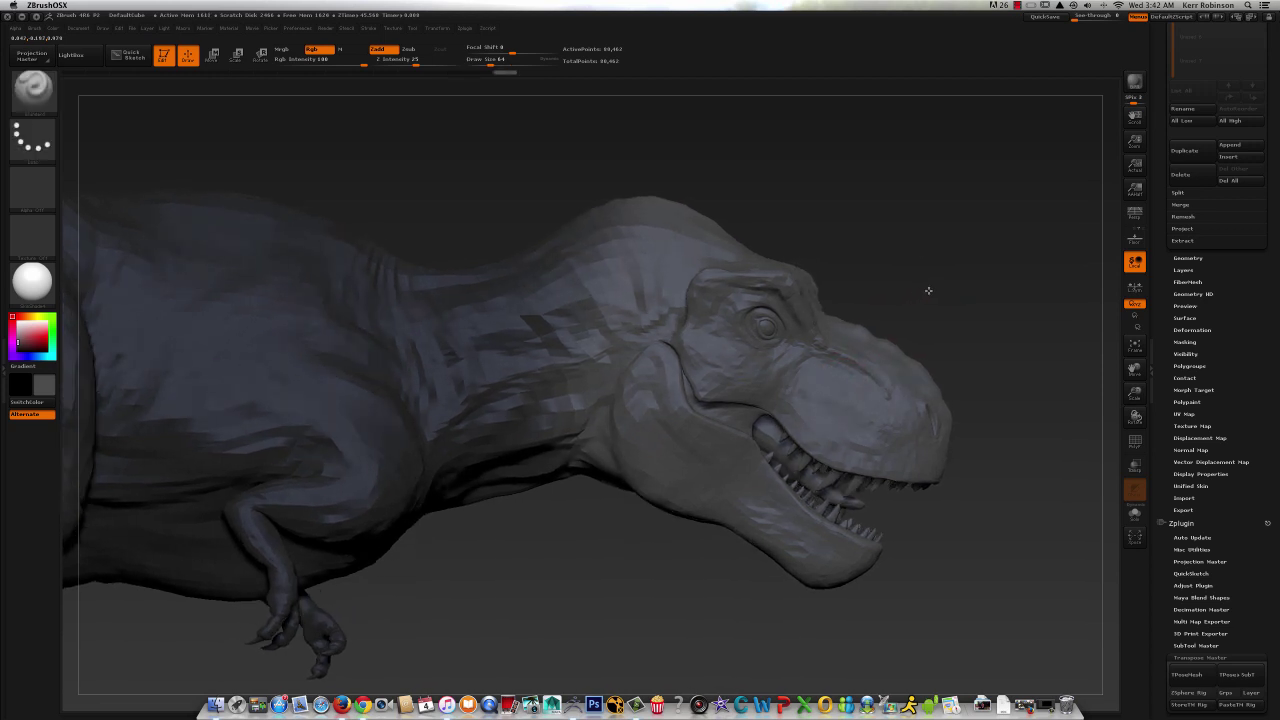
- Place a Rotate transpose line about 10 units long from the back of the skull to the snout, and rotate the head upward
click(261, 56)
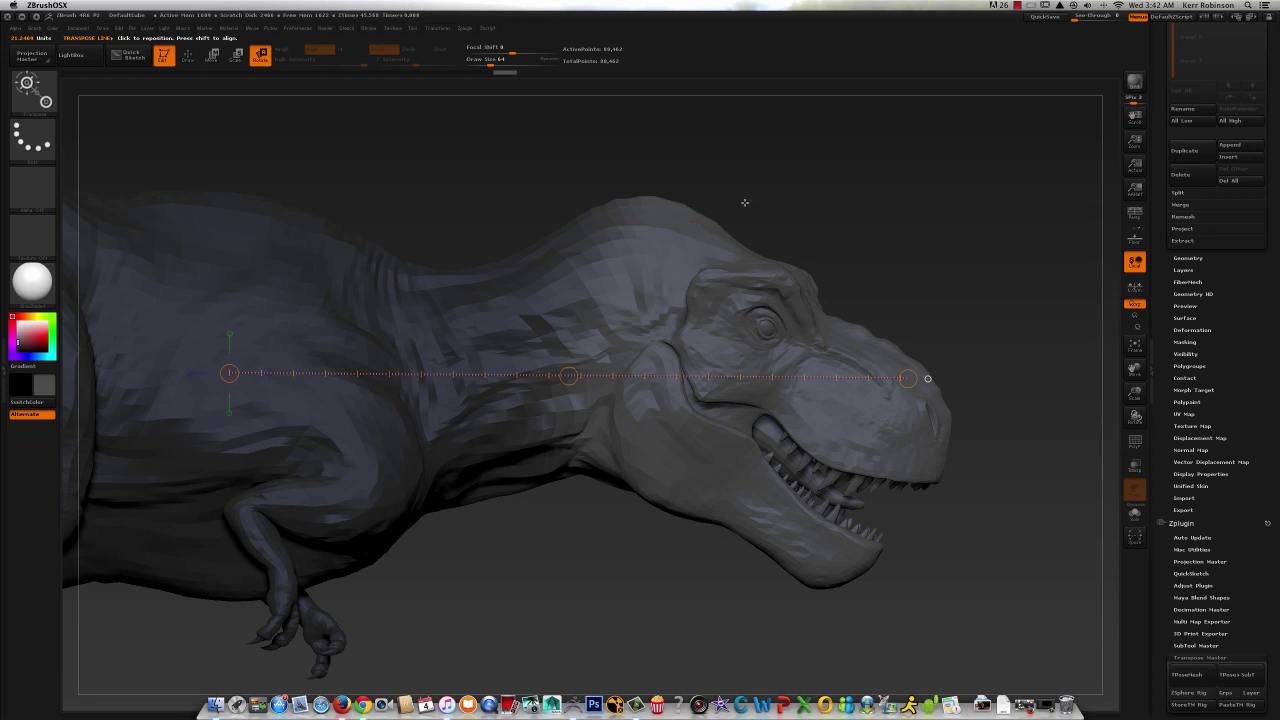
drag(744, 202, 745, 198)
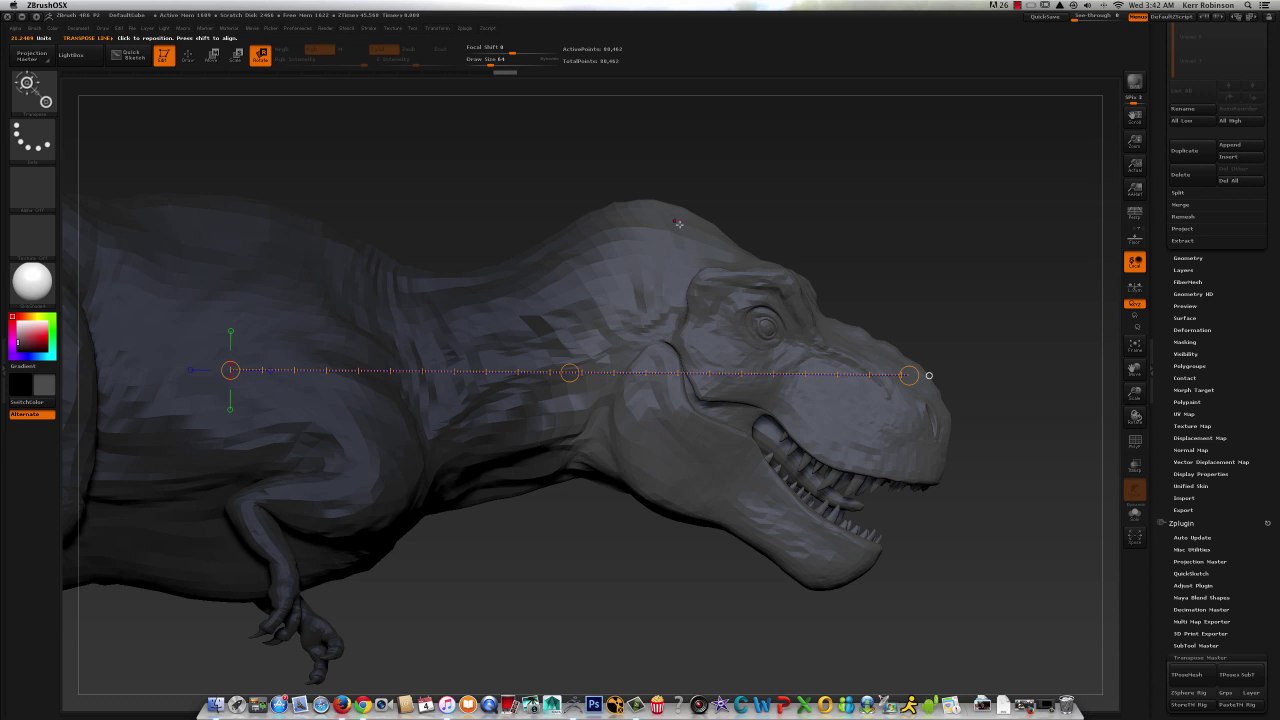
mouse_move(674, 221)
mouse_down()
mouse_move(934, 404)
mouse_move(950, 402)
mouse_move(951, 338)
mouse_up()
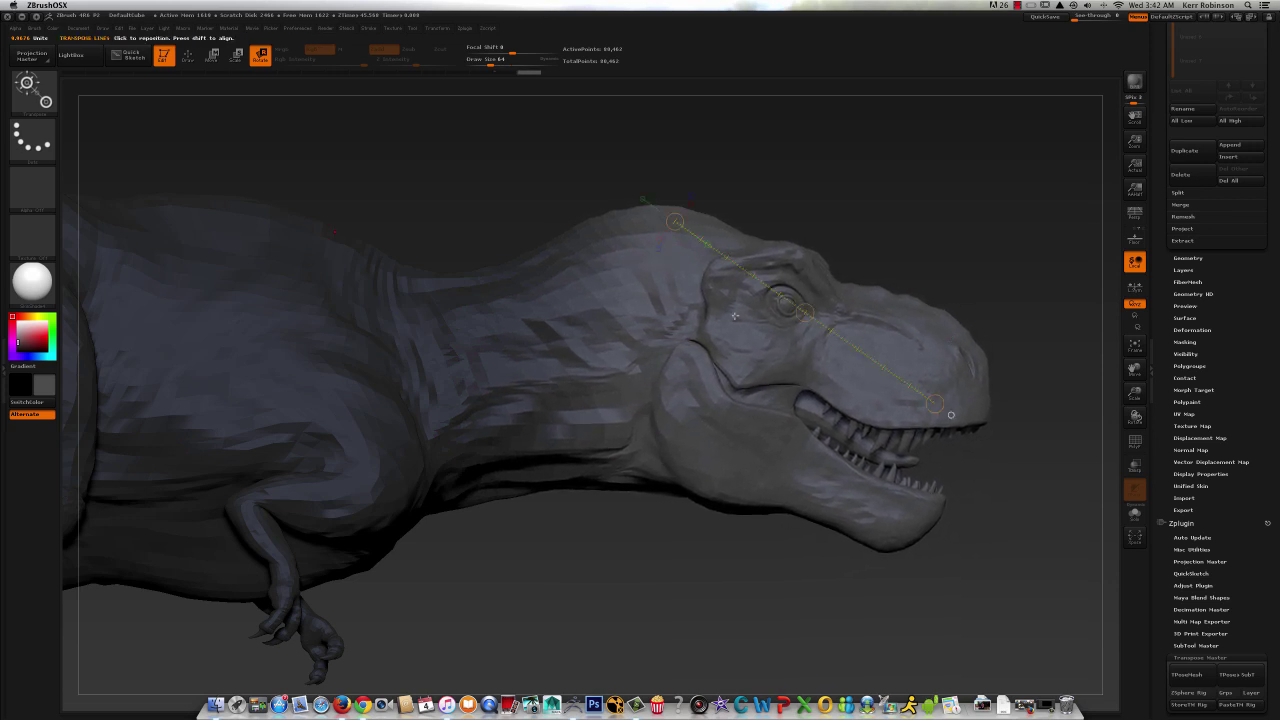
- Move the head slightly back toward the neck with the existing transpose line, and turn perspective distortion back on
click(212, 58)
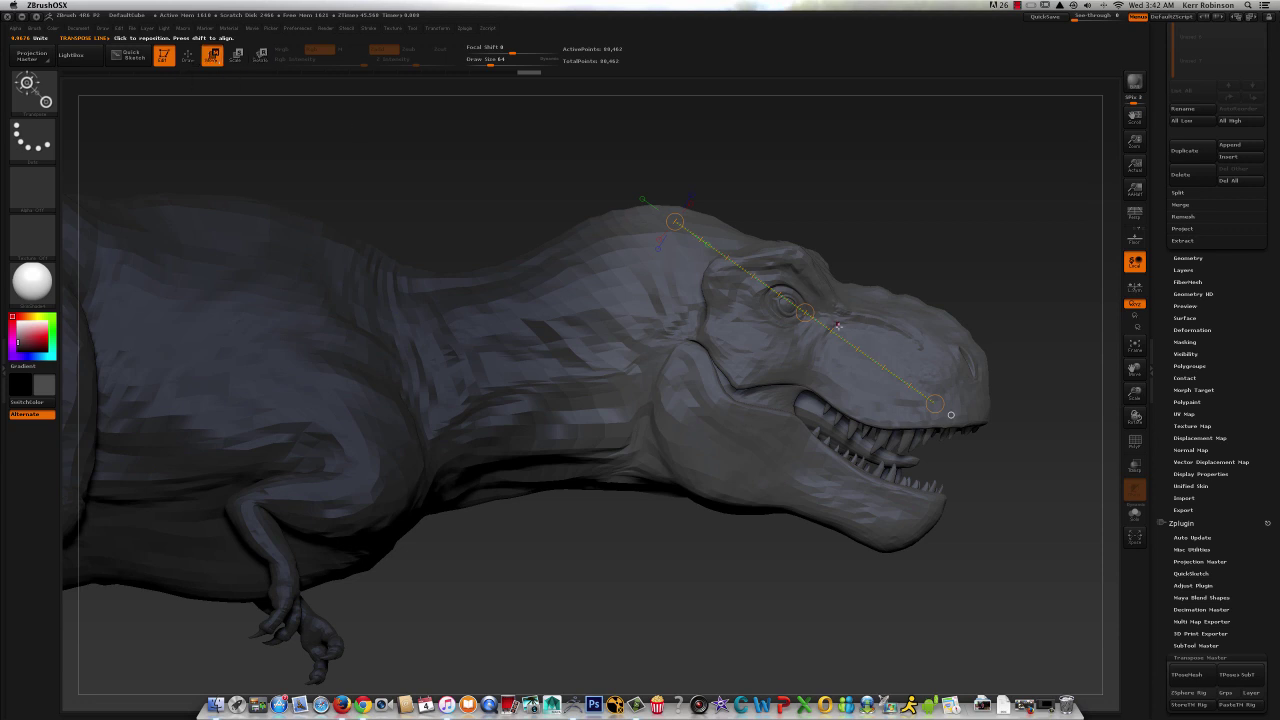
drag(805, 313, 790, 302)
drag(851, 234, 1024, 352)
click(1134, 214)
- Rotate the head further upward around the back of the skull with the Rotate transpose line
click(260, 55)
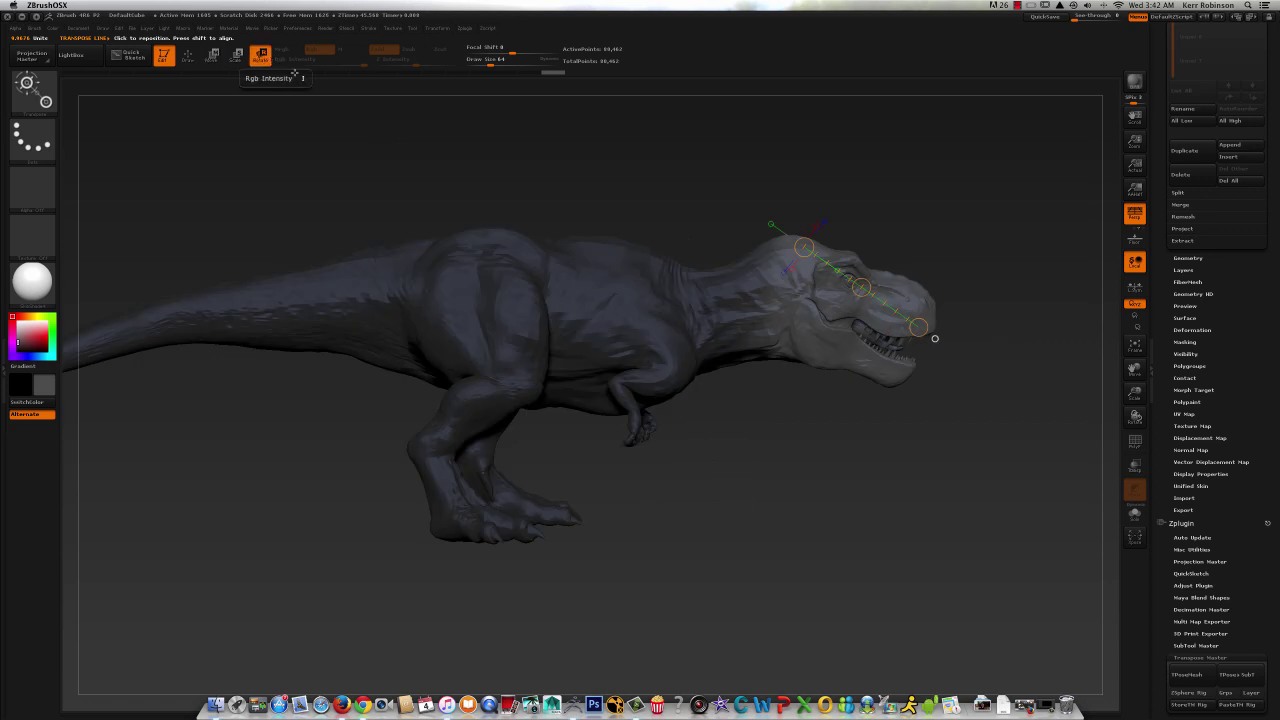
mouse_move(918, 326)
mouse_down()
mouse_move(931, 319)
mouse_move(933, 332)
mouse_up()
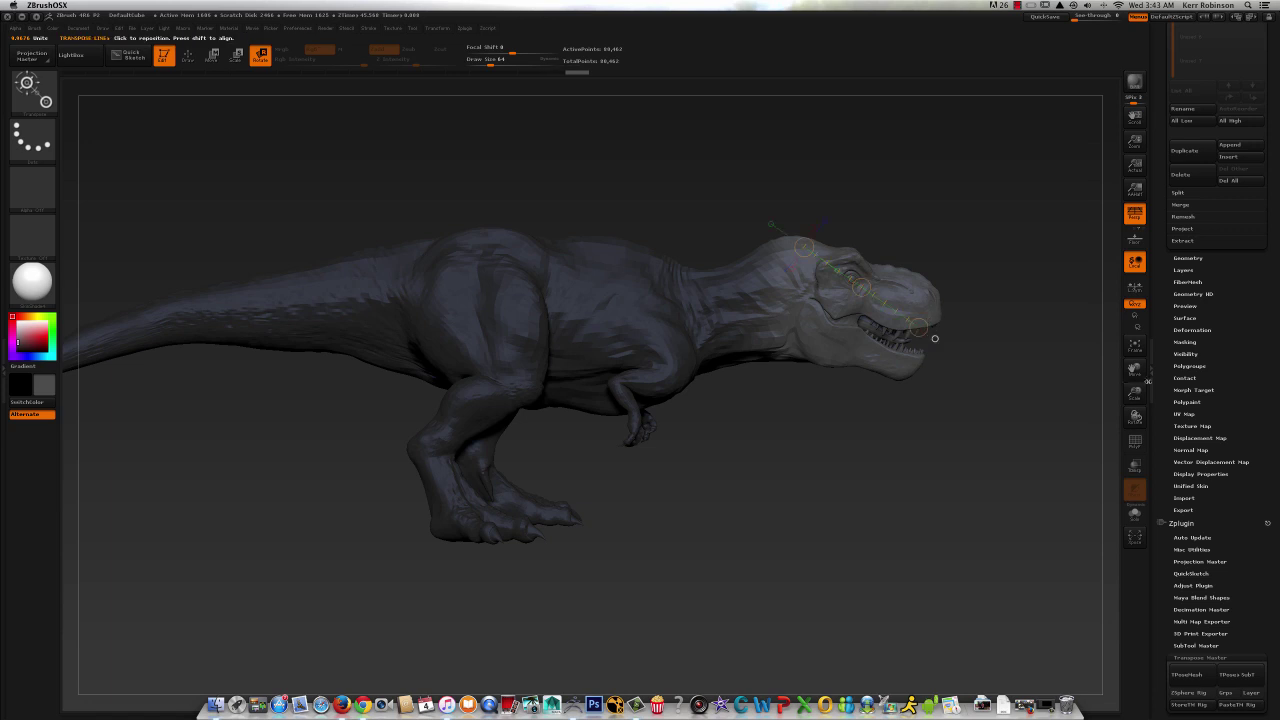
drag(1135, 393, 1136, 423)
scroll(936, 339, up, 5)
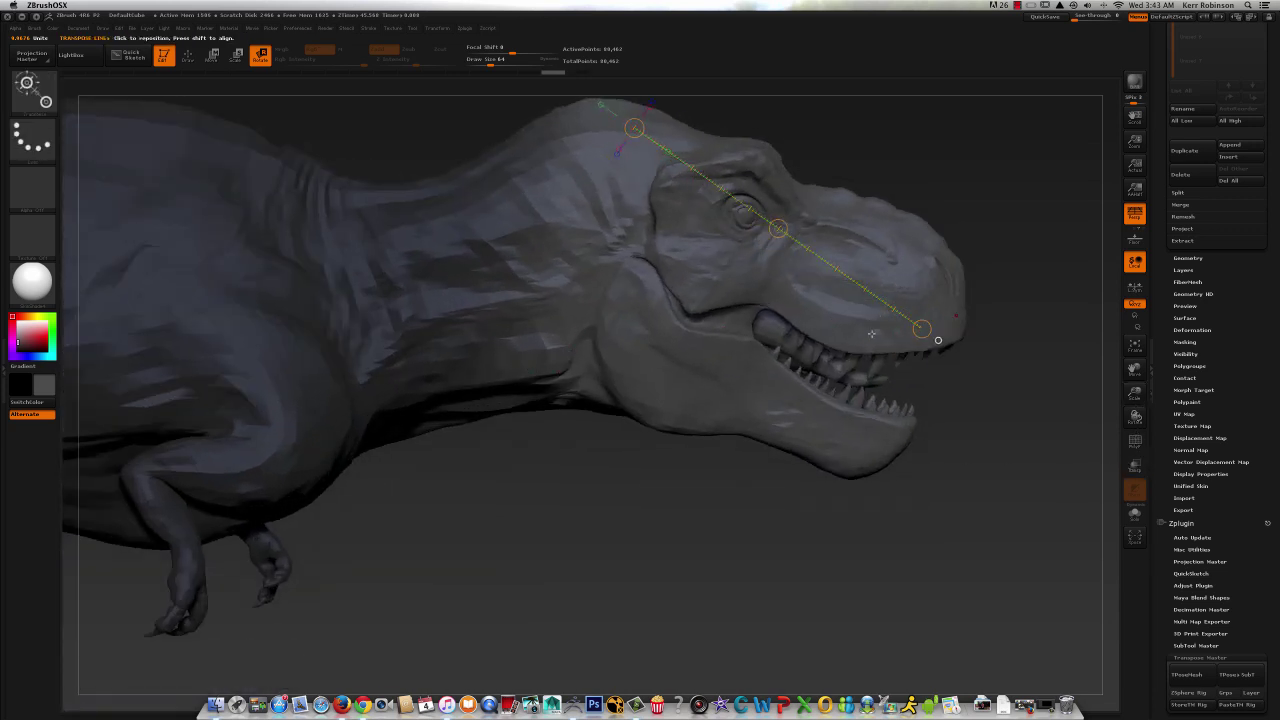
drag(921, 327, 941, 293)
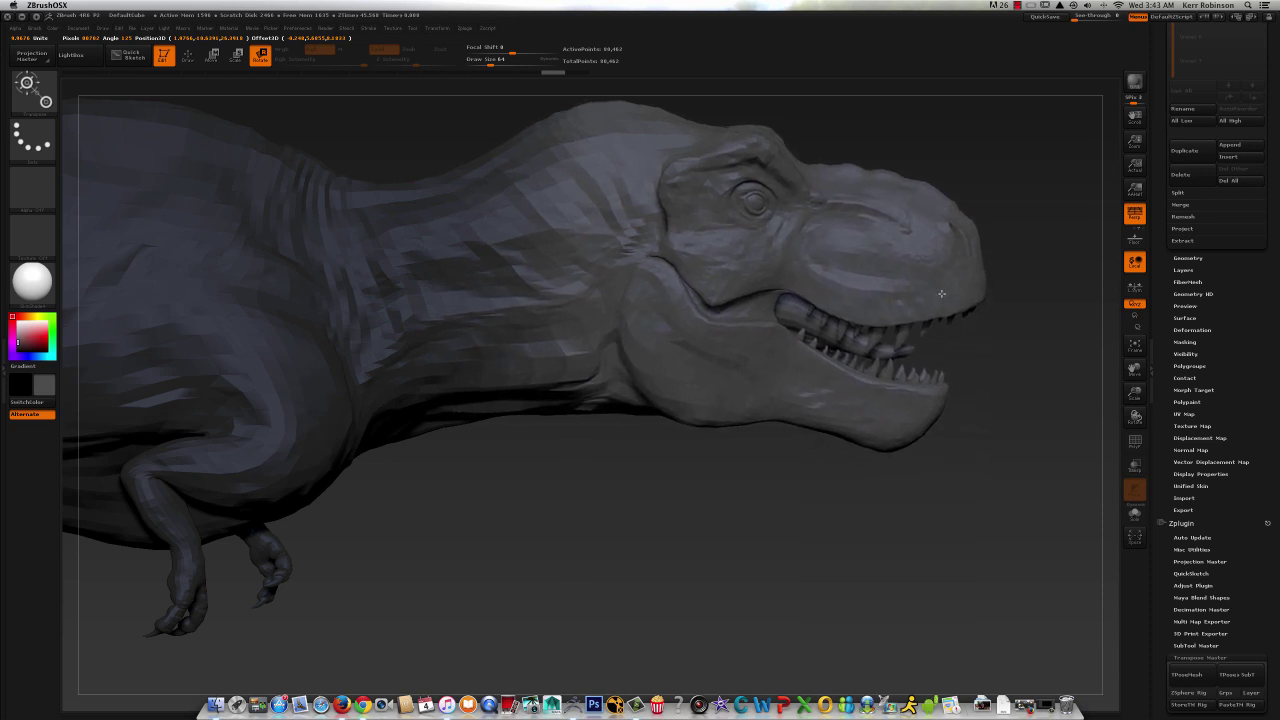
- Return to Draw mode, lower the Smooth brush's Z Intensity to about 13, and smooth the neck where it meets the jaw
click(192, 58)
key(shift)
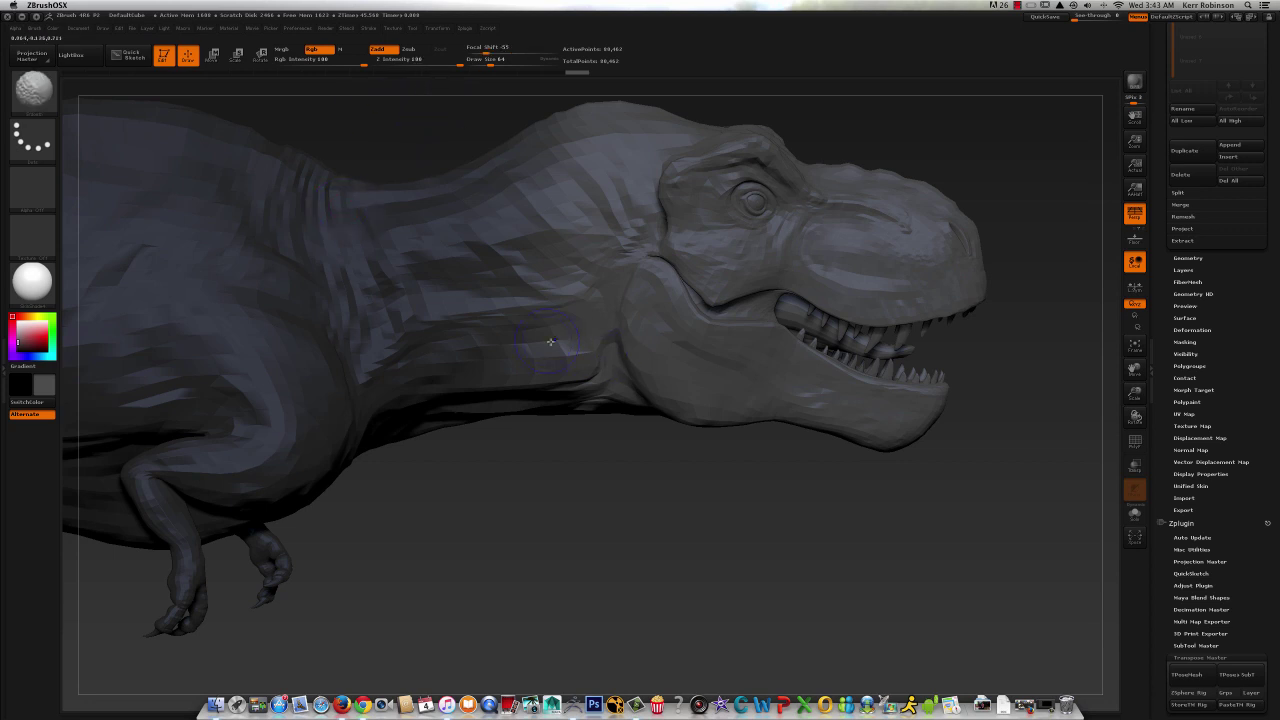
drag(452, 63, 405, 63)
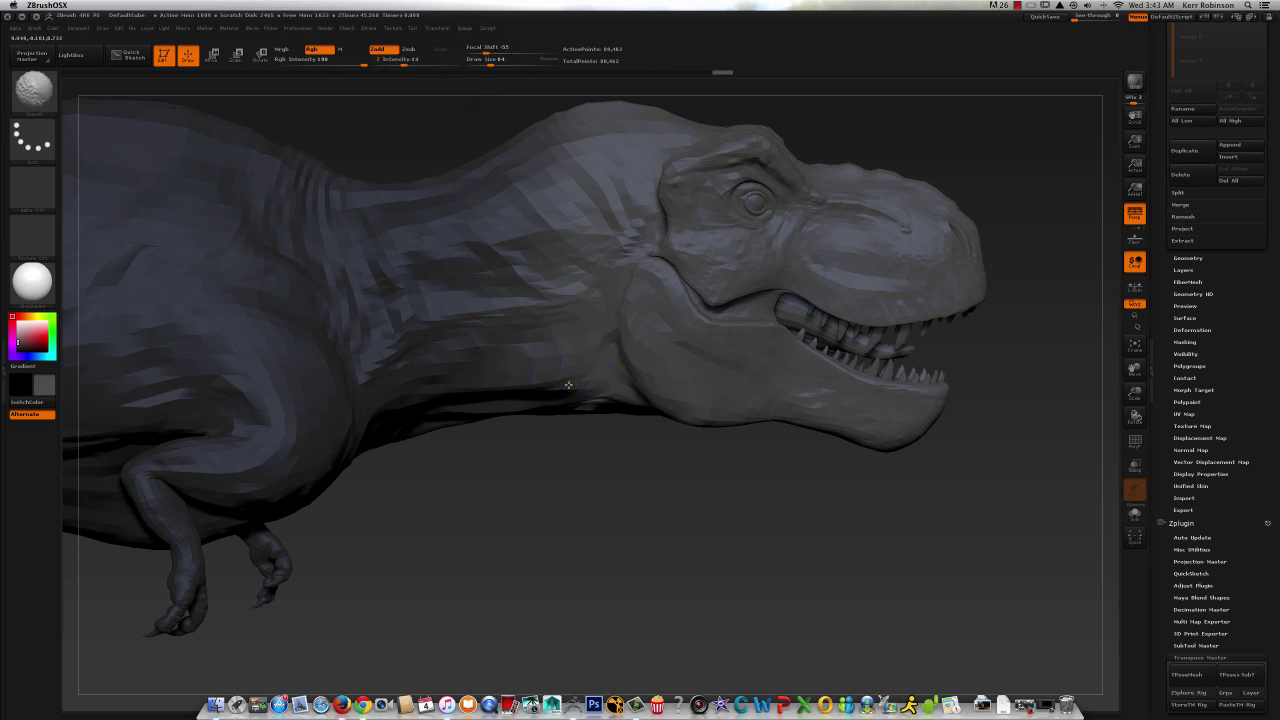
- Select the Move brush, raise its Draw Size to about 120, and reshape the transition between the jaw and neck
key(b)
key(s)
key(t)
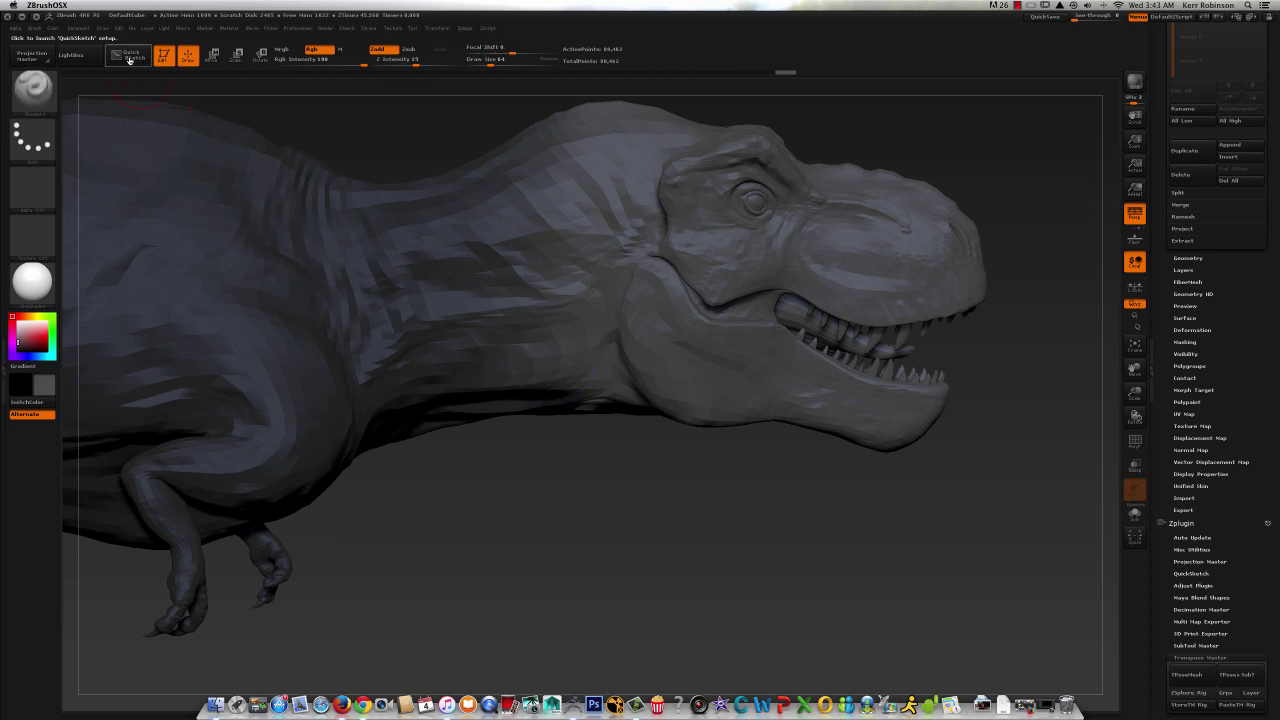
click(43, 92)
click(38, 92)
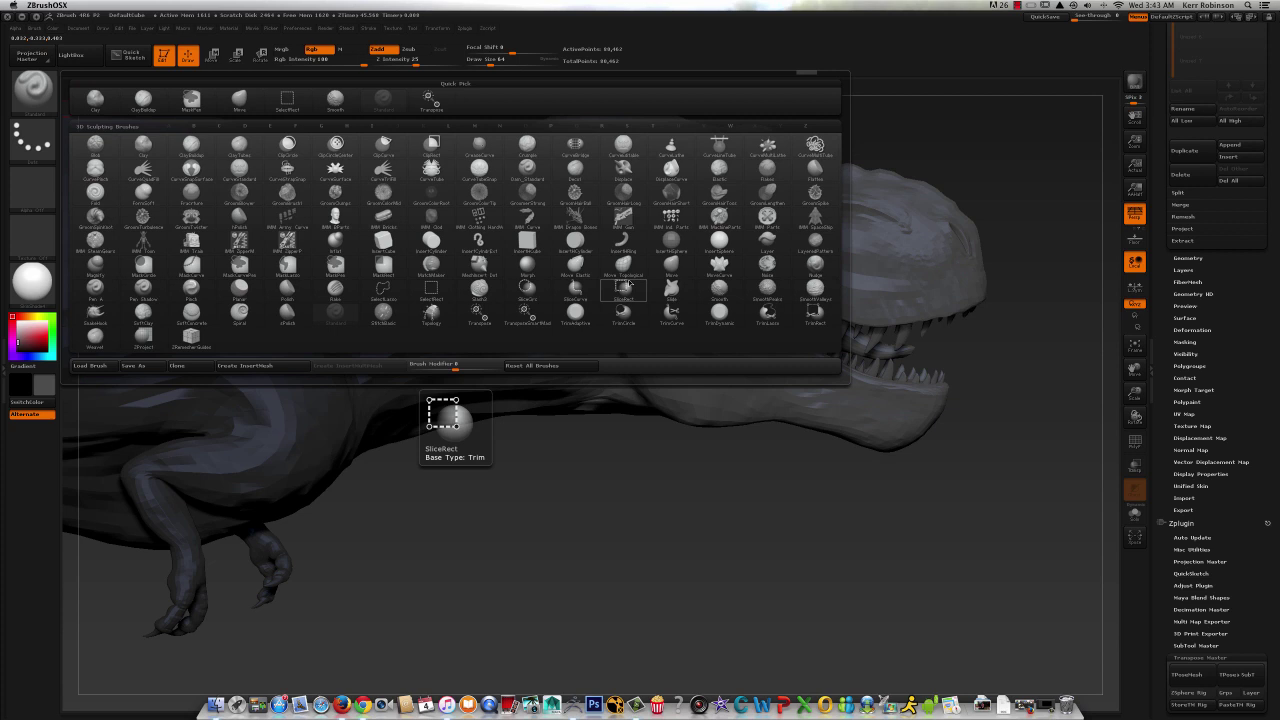
key(m)
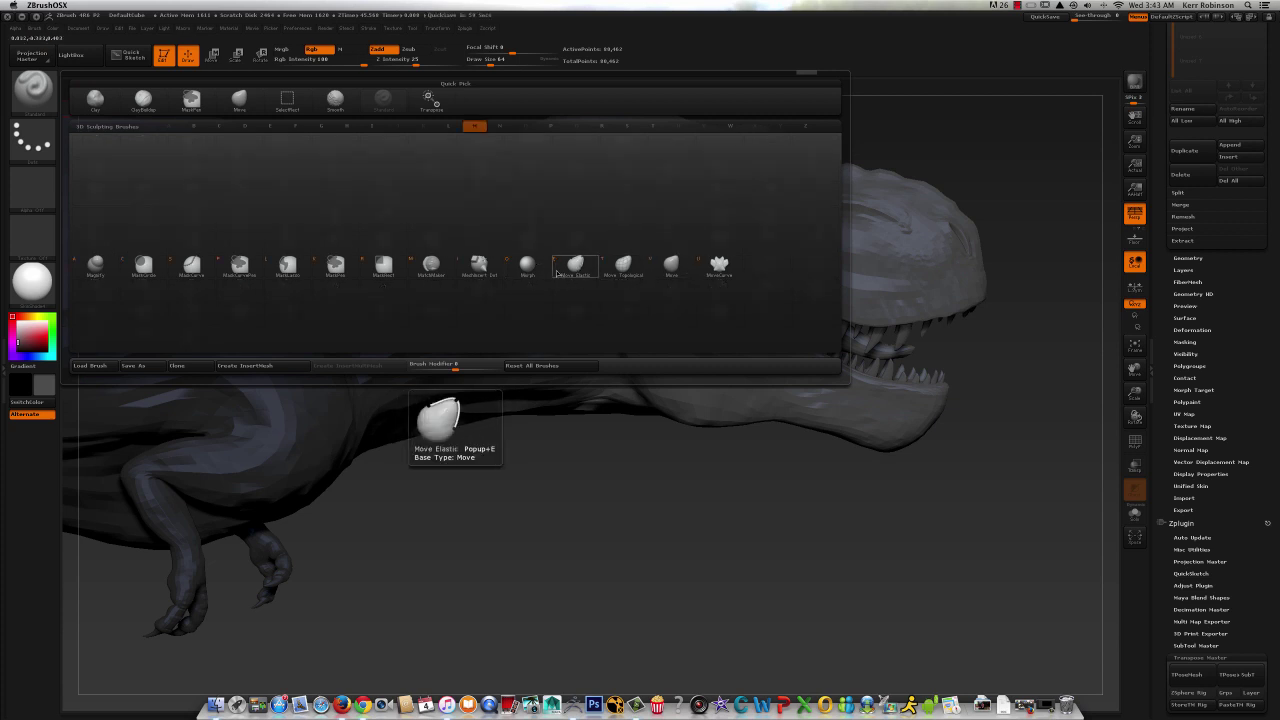
click(672, 262)
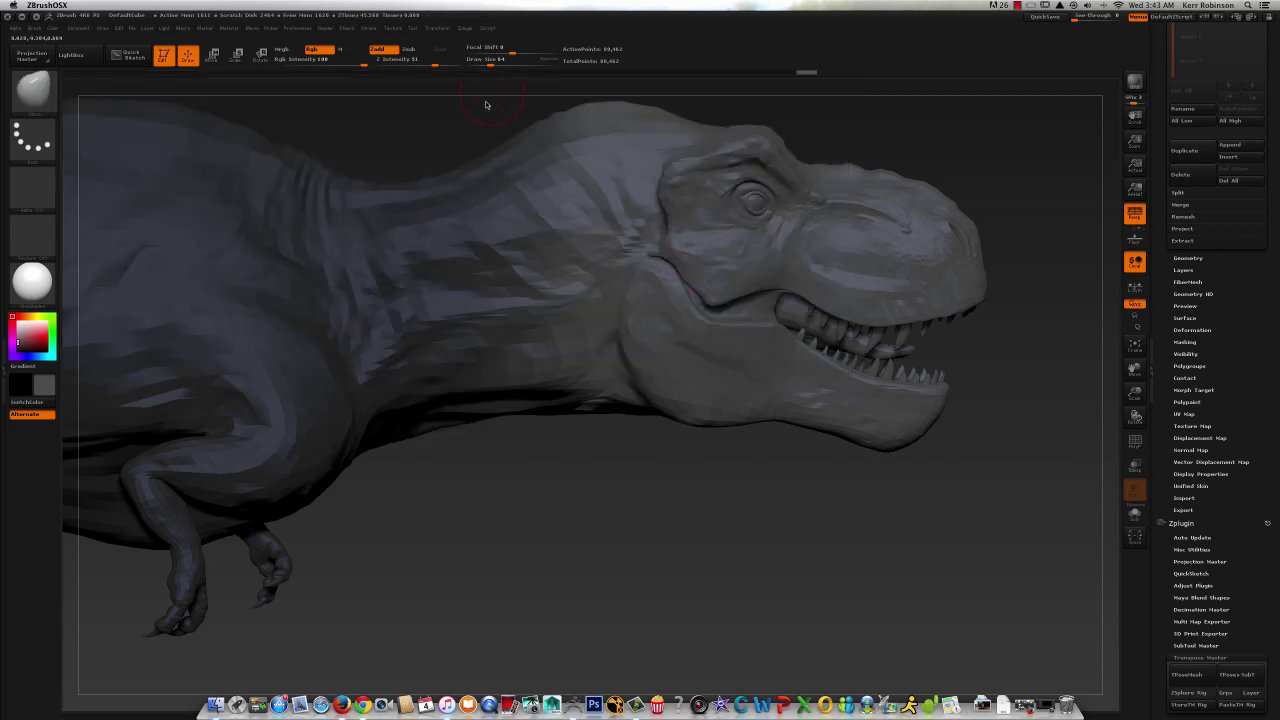
drag(490, 63, 497, 63)
drag(698, 445, 886, 460)
- Check the head pose from the front and the side, and turn the floor grid back on
mouse_move(1135, 393)
mouse_down()
mouse_move(1102, 340)
mouse_move(1088, 456)
mouse_up()
mouse_move(999, 424)
mouse_down()
mouse_move(971, 417)
mouse_move(1023, 414)
mouse_up()
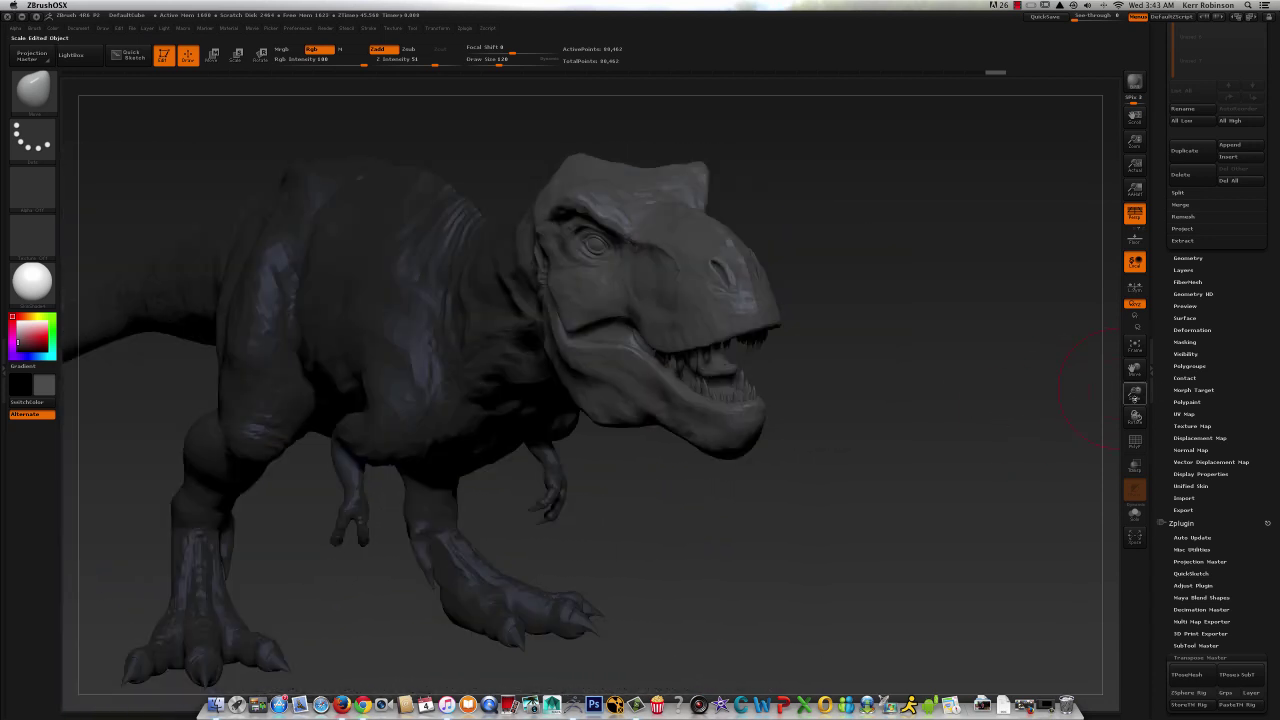
drag(1135, 395, 871, 417)
click(1136, 240)
drag(1152, 399, 928, 395)
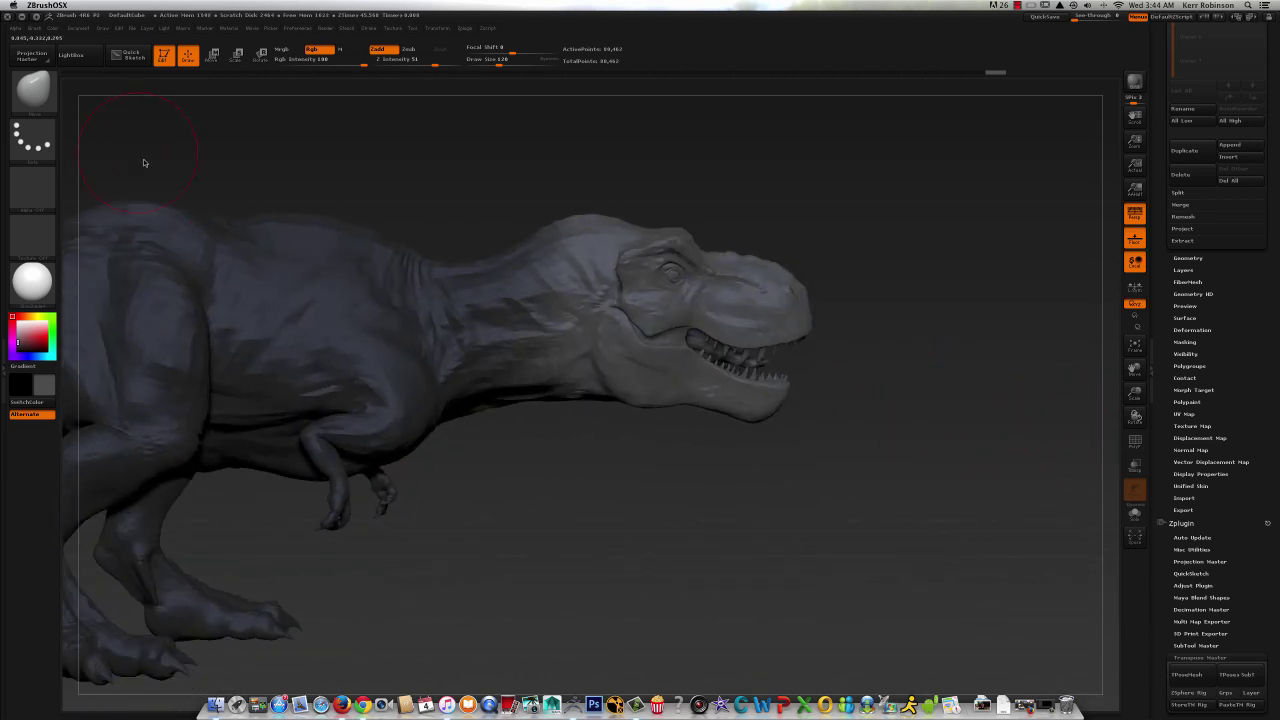
drag(575, 198, 577, 174)
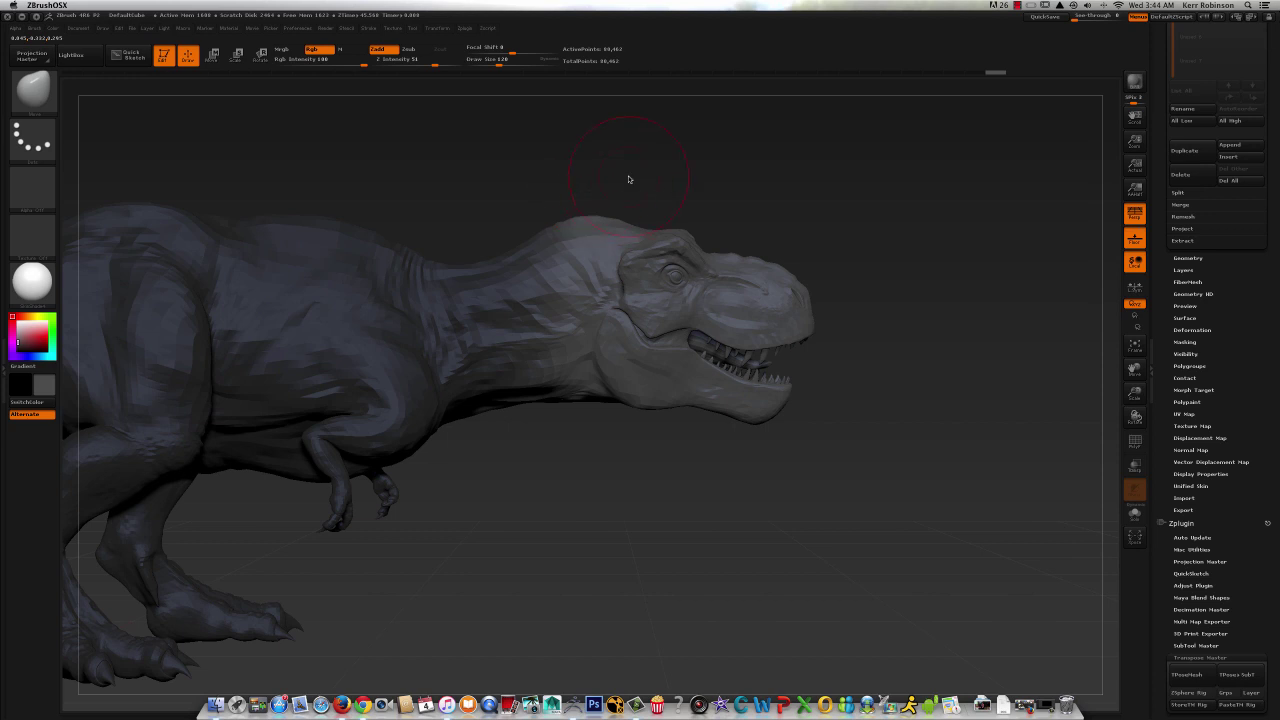
- Invert the mask onto the head, and clear it from the whole T-Rex
ctrl+click(624, 172)
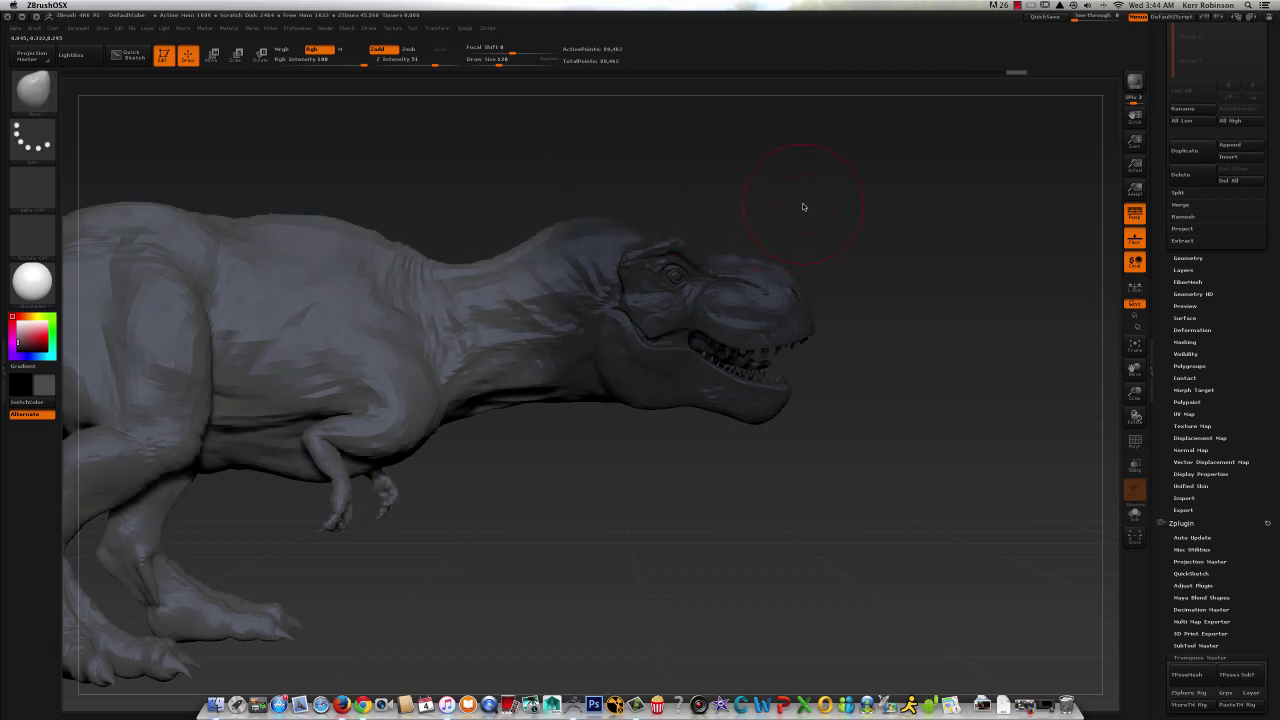
drag(1135, 393, 995, 400)
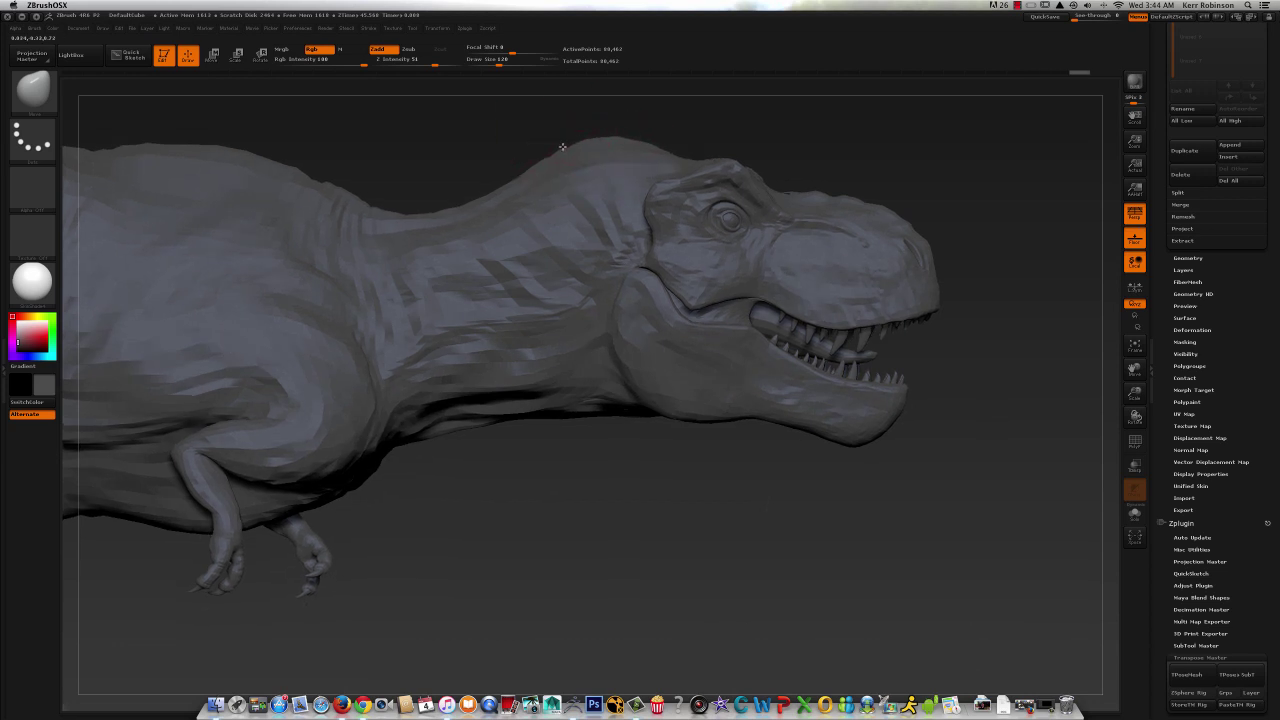
mouse_move(897, 138)
mouse_down()
mouse_move(849, 151)
mouse_move(855, 187)
mouse_up()
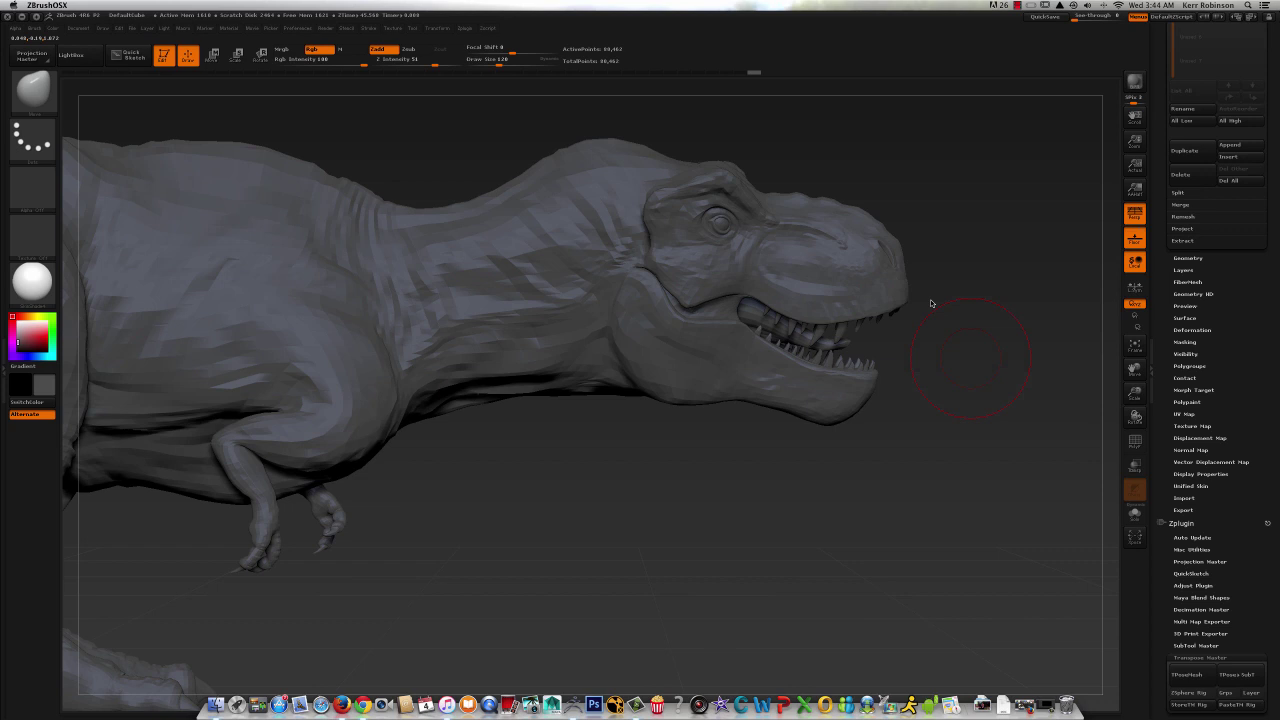
- Lasso-mask the T-Rex's lower jaw, and invert the mask in Draw mode so only the lower jaw stays free
drag(930, 303, 985, 410)
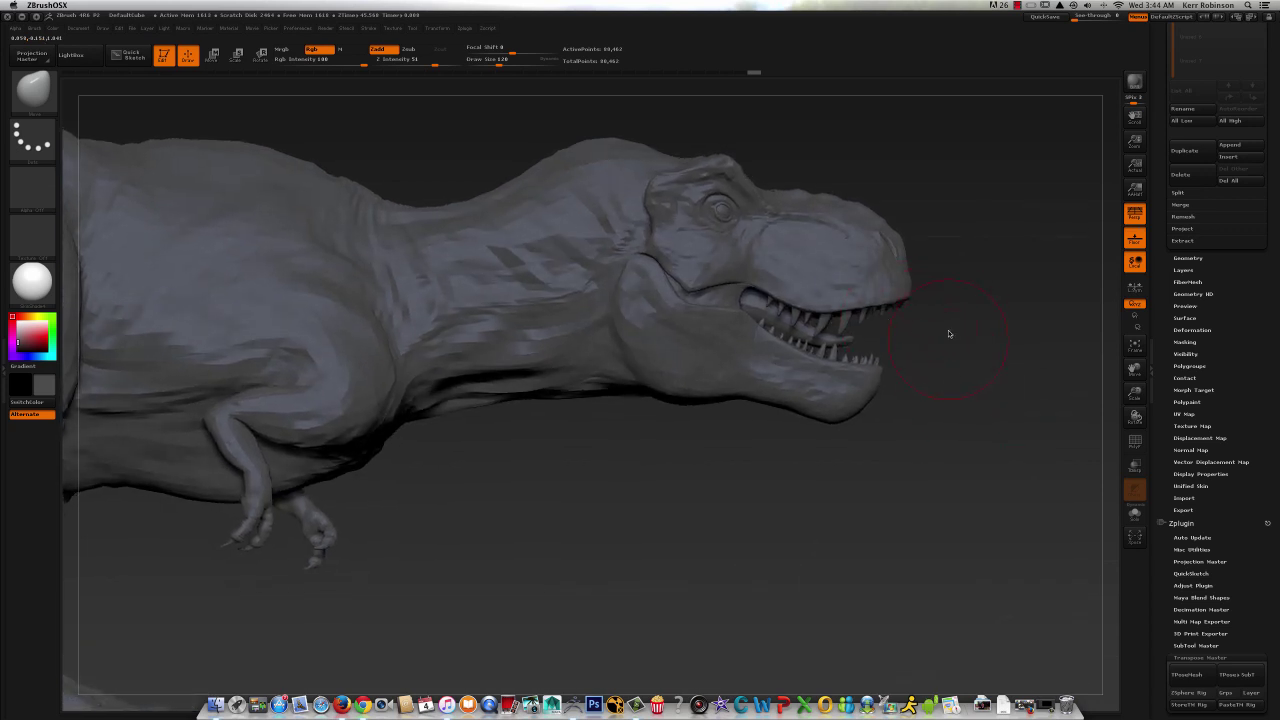
drag(1134, 391, 1136, 401)
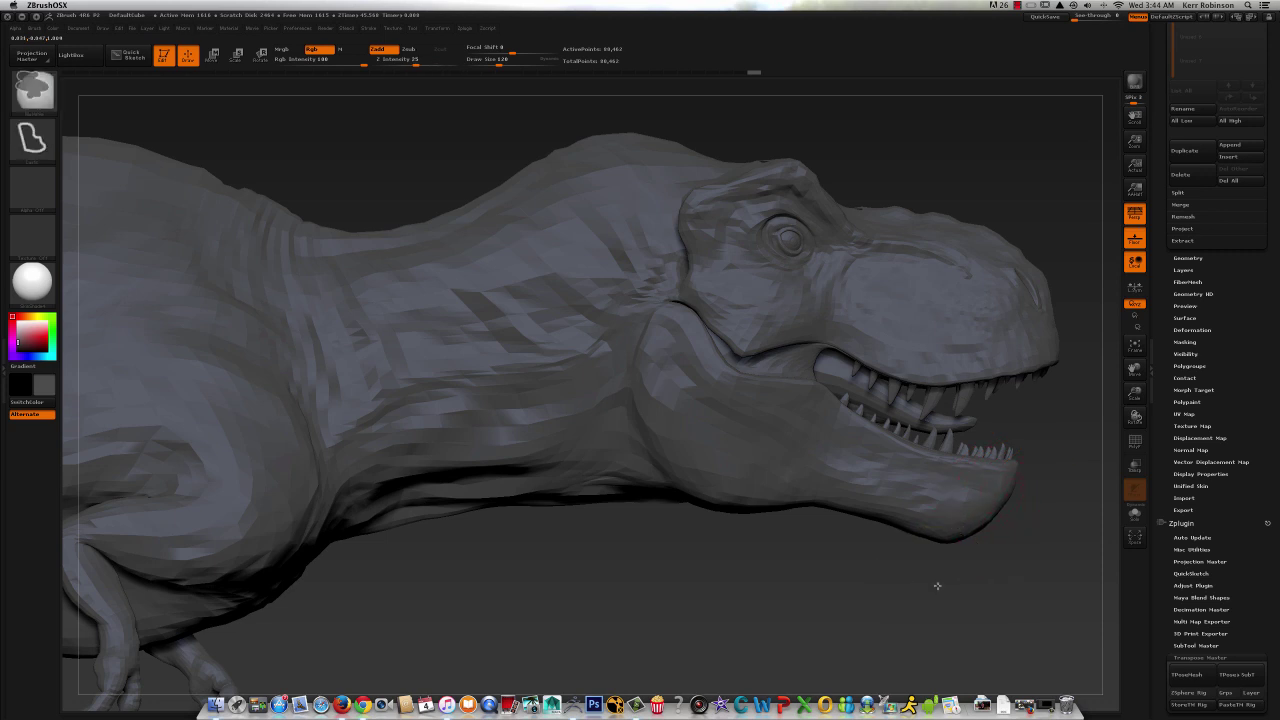
mouse_move(937, 586)
ctrl+shift+mouse_down()
mouse_move(1060, 450)
mouse_move(720, 345)
mouse_move(685, 315)
mouse_move(660, 520)
mouse_move(800, 616)
ctrl+shift+mouse_up()
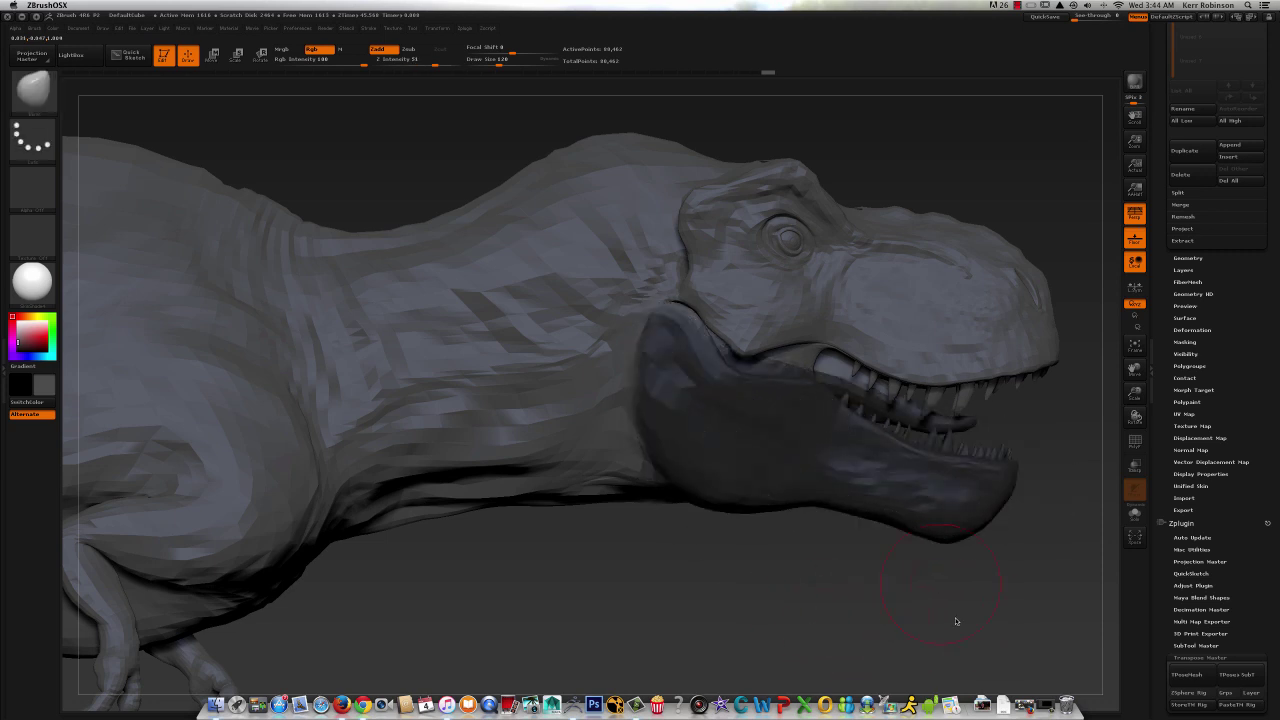
key(r)
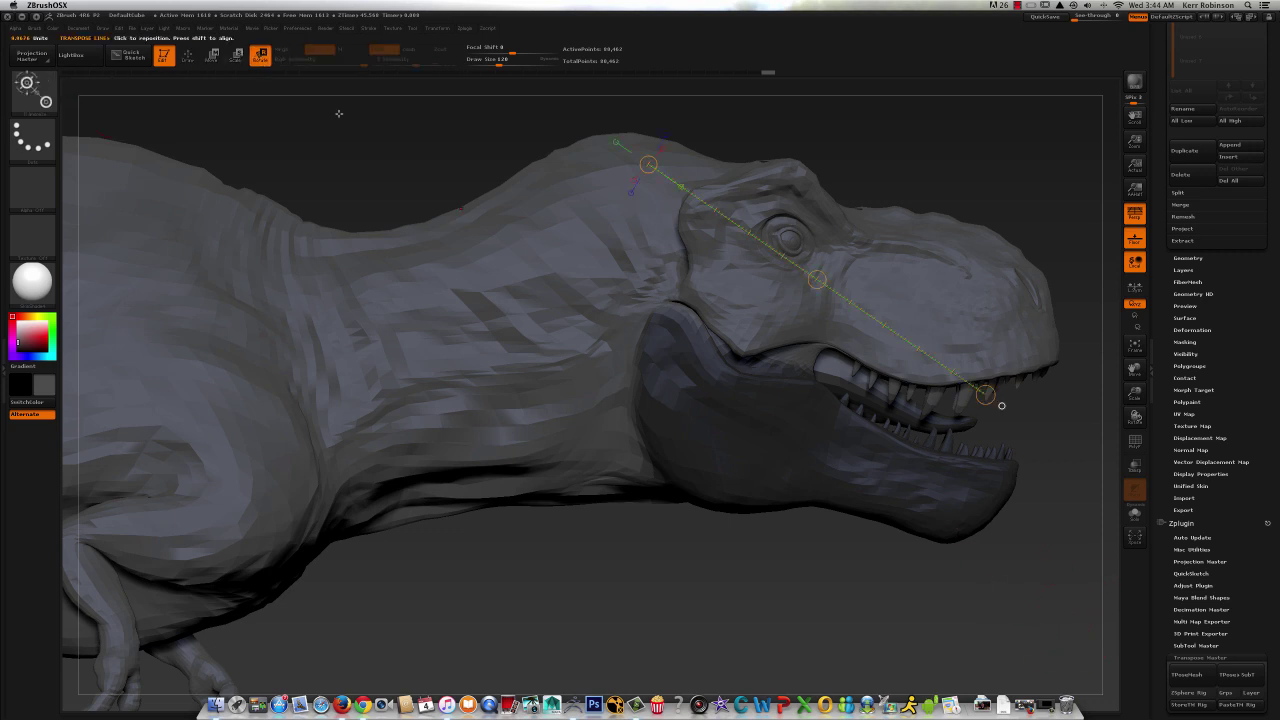
click(190, 58)
ctrl+click(693, 536)
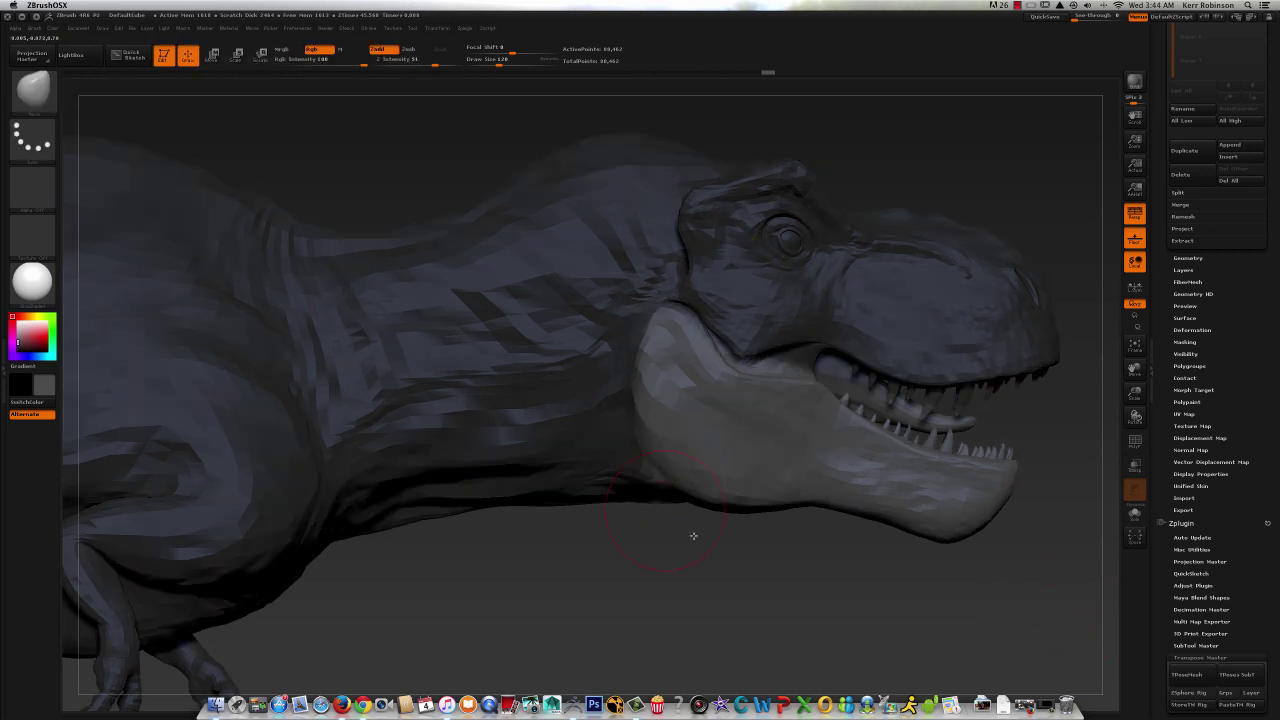
- Place a Rotate transpose line about 9 units long from the jaw hinge past the chin, and rotate the lower jaw open
key(r)
drag(645, 160, 988, 420)
mouse_move(678, 323)
mouse_down()
mouse_move(1017, 481)
mouse_move(985, 531)
mouse_up()
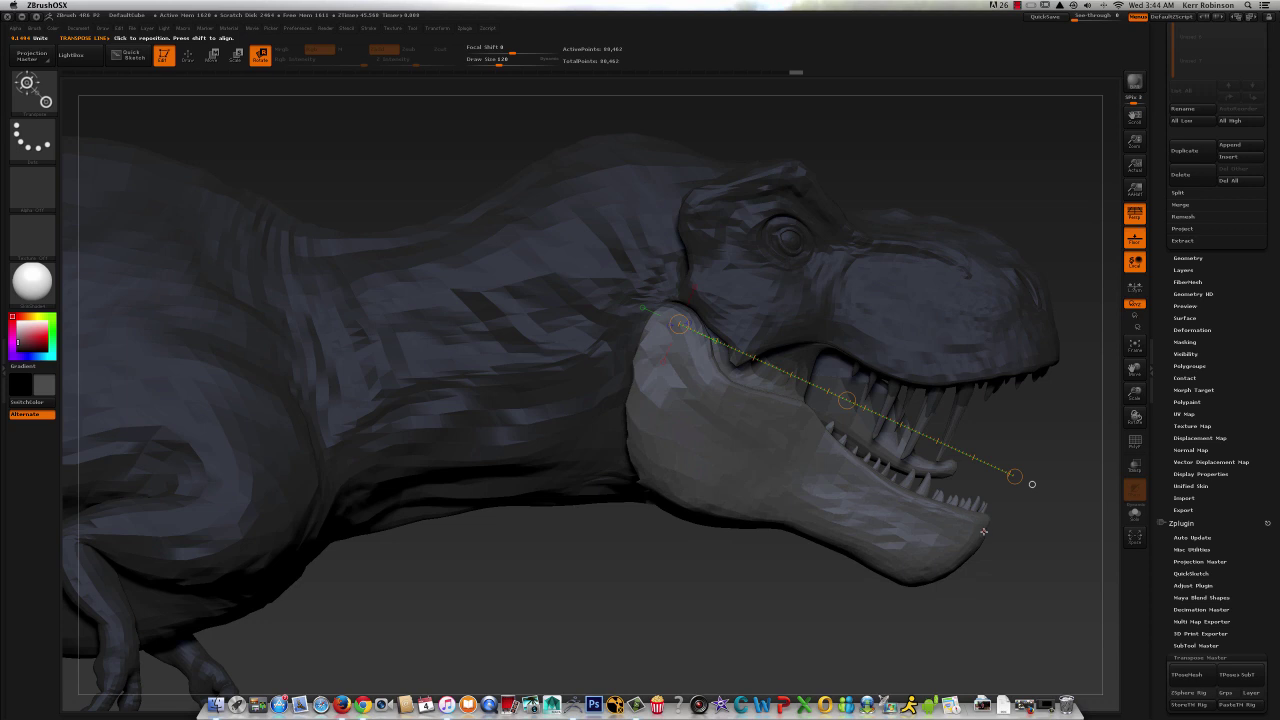
- Undo the lower jaw rotation, return to Draw mode and clear the mask from the whole T-Rex
key(super+z)
click(187, 55)
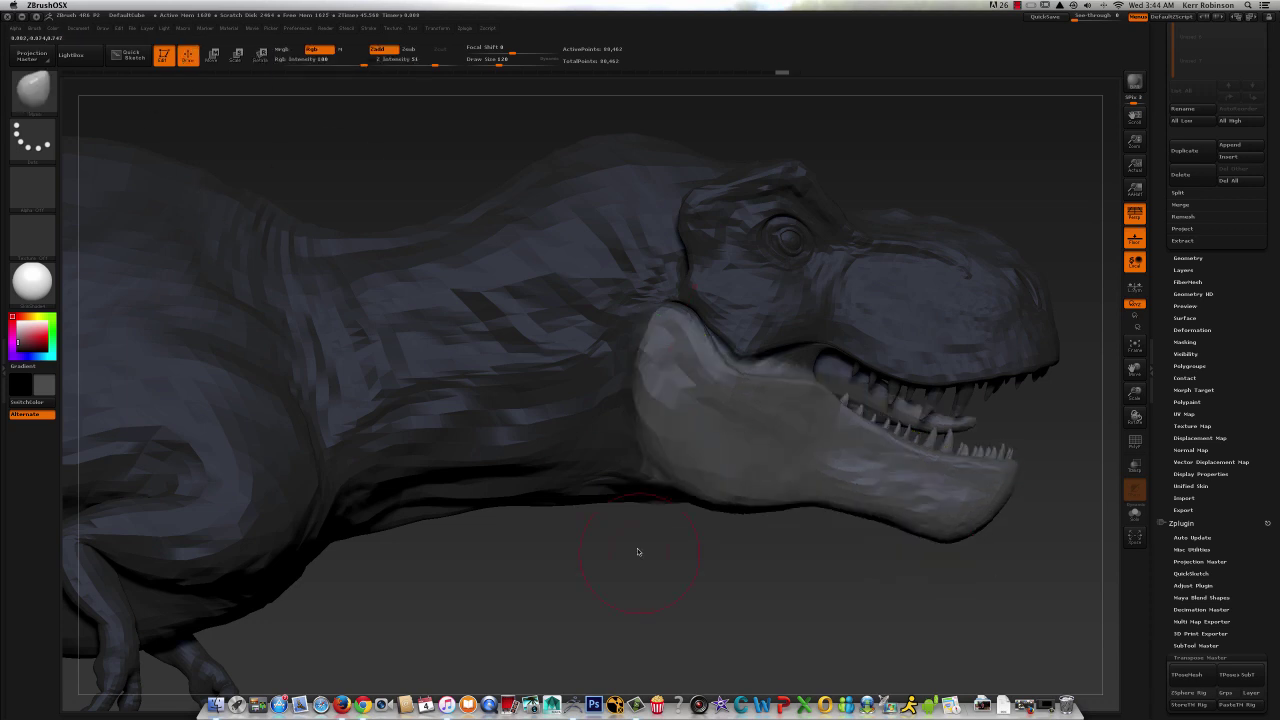
key(ctrl)
ctrl+drag(685, 582, 705, 580)
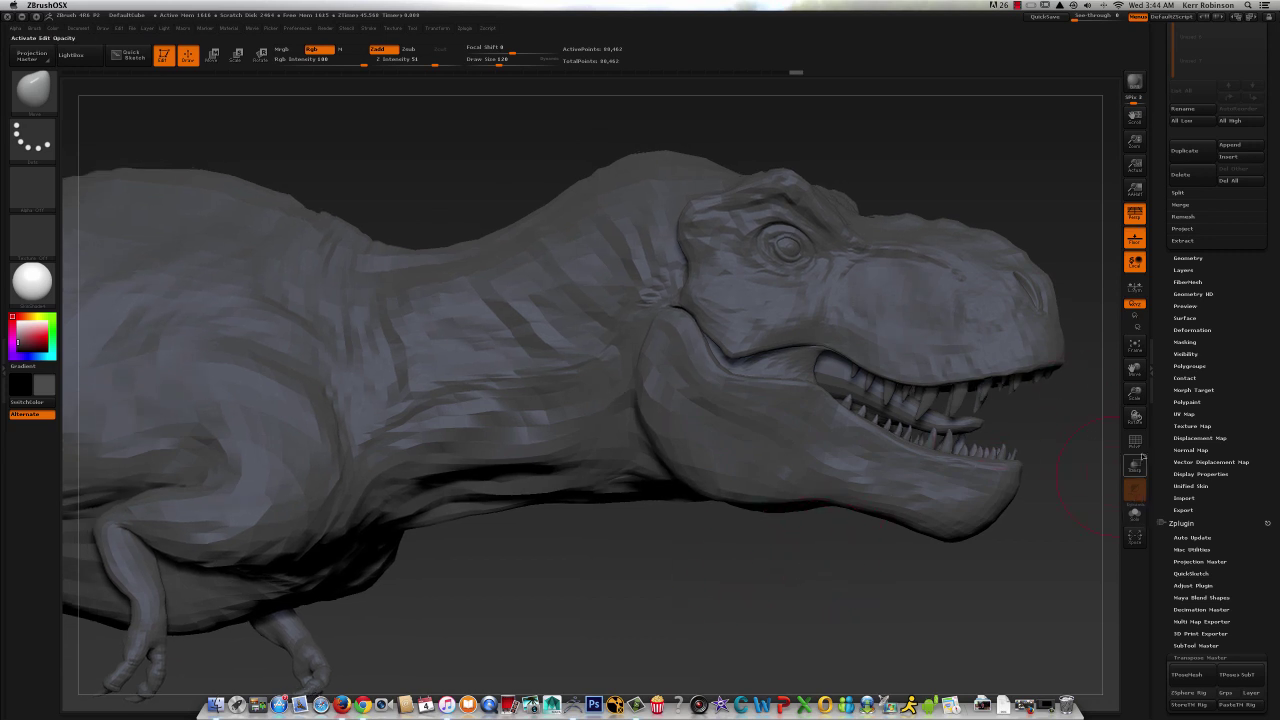
- Turn on the polygroup wireframe display and isolate the T-Rex's teeth
click(1135, 441)
drag(1027, 557, 1023, 557)
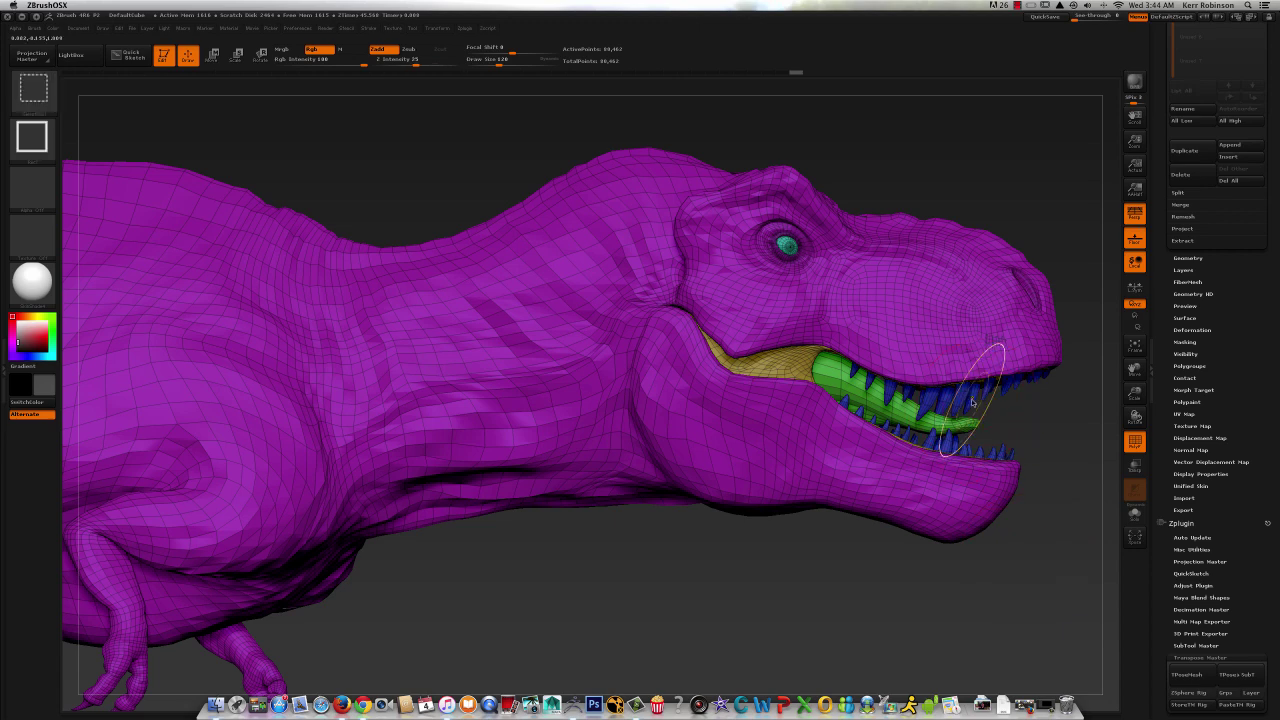
ctrl+shift+click(972, 402)
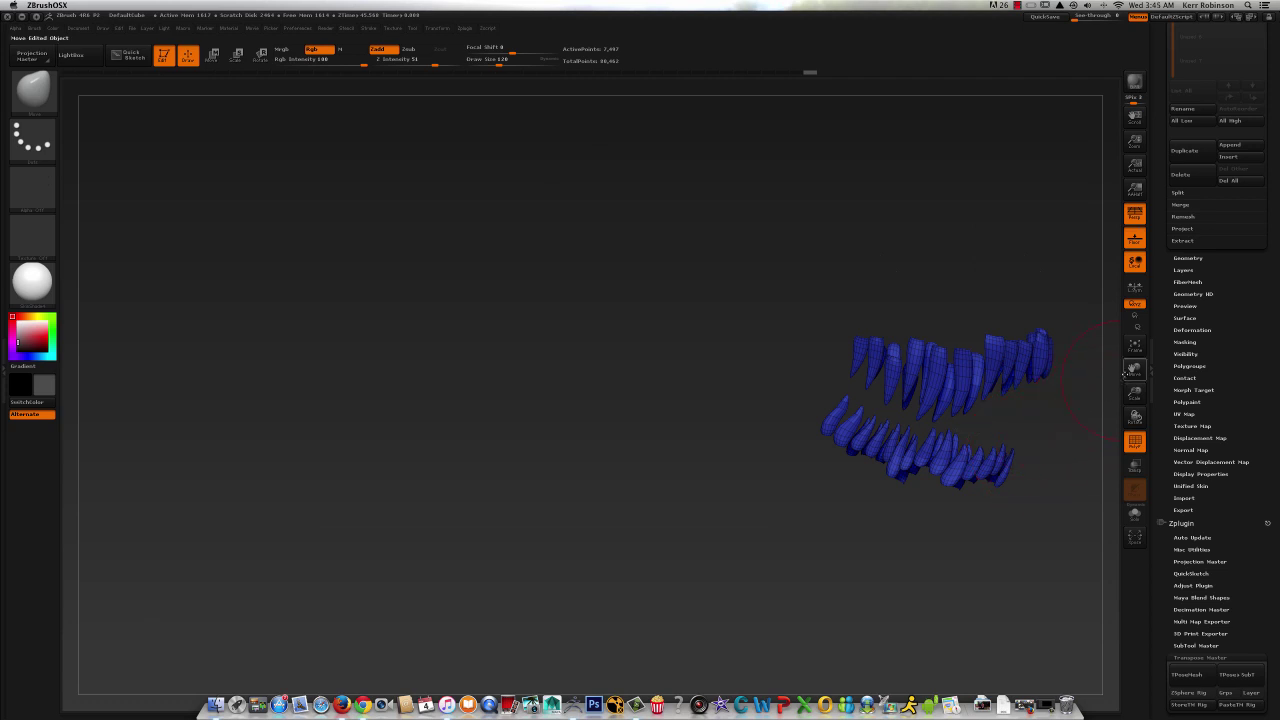
drag(1133, 370, 1053, 421)
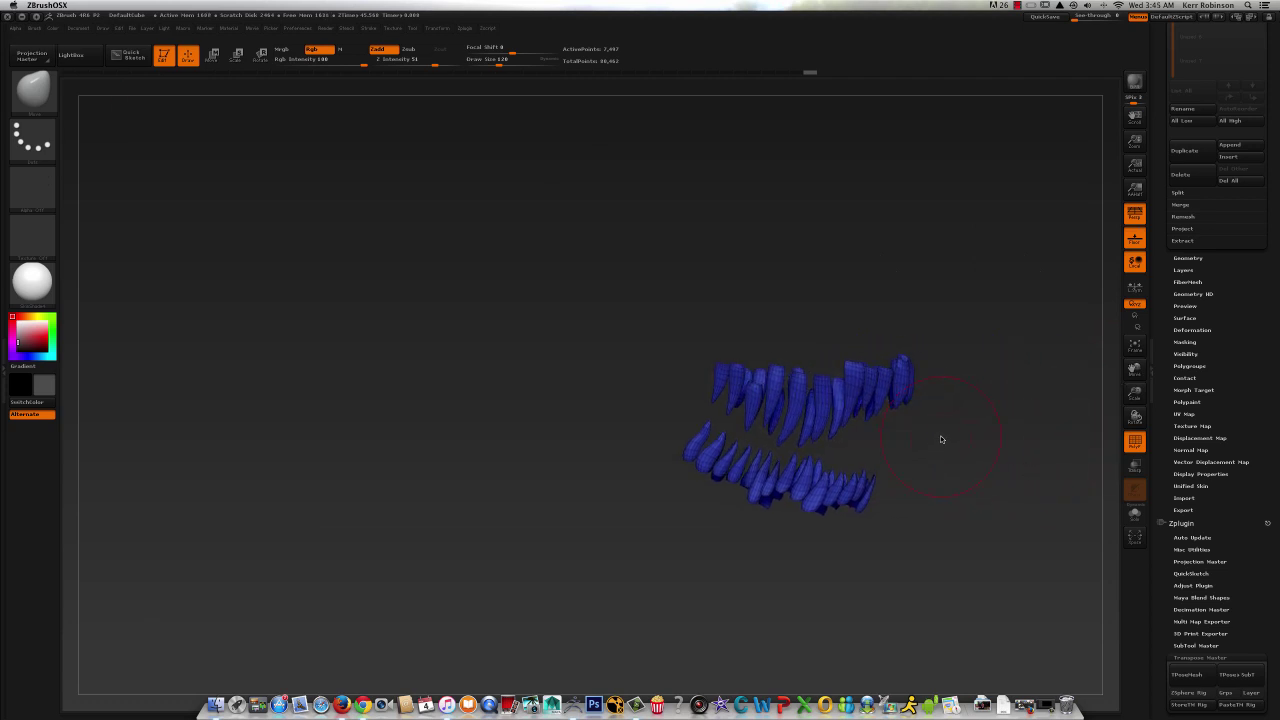
- Isolate the upper teeth with a lasso selection and assign them their own polygroup with Group Visible
key(ctrl+shift)
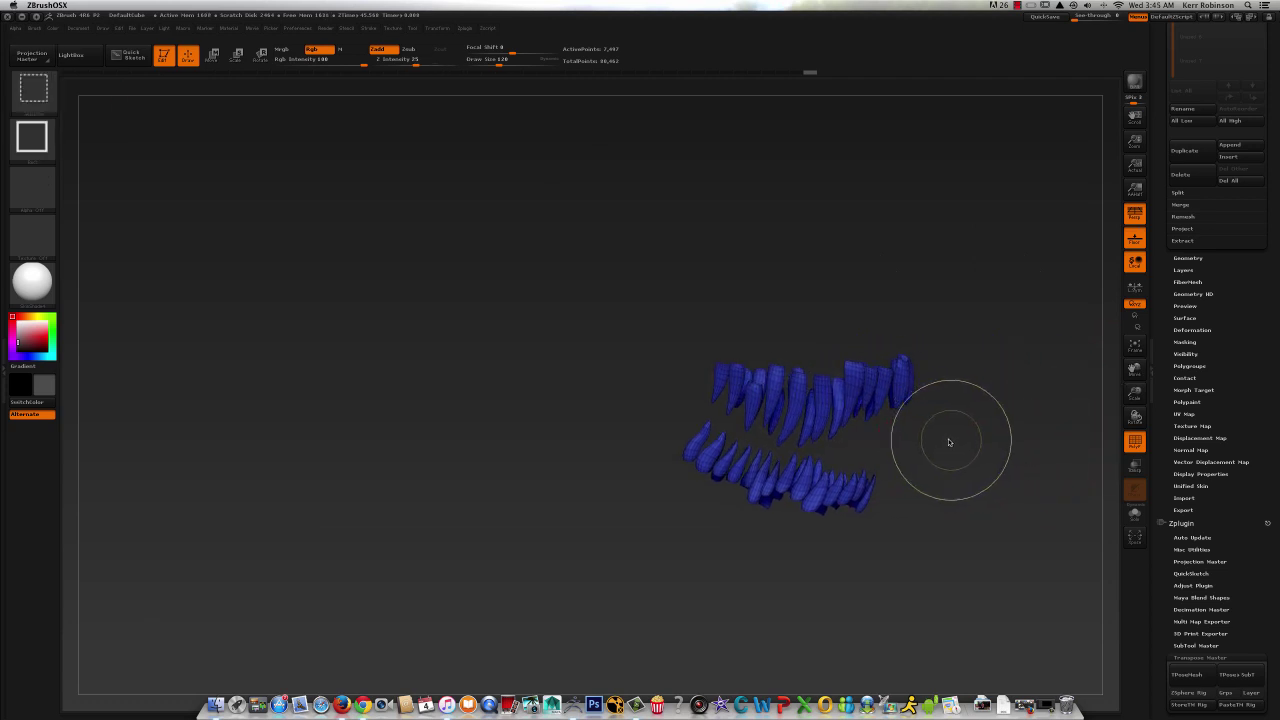
click(32, 136)
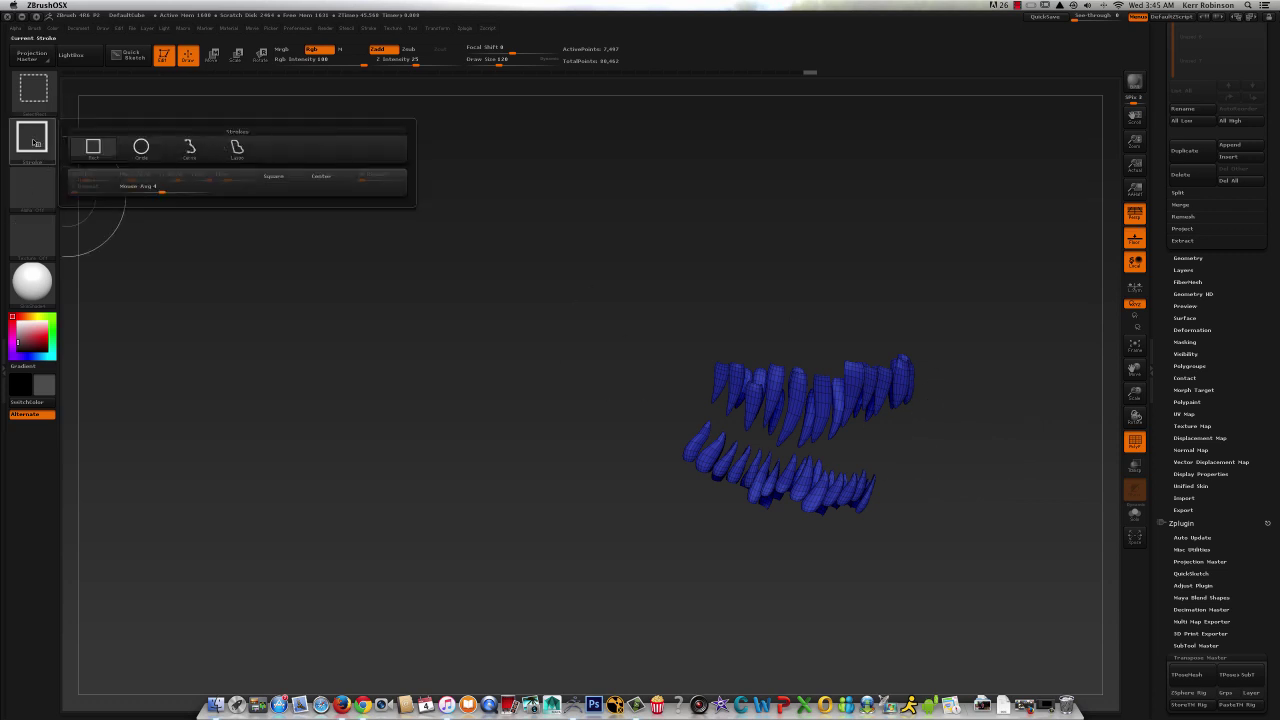
click(237, 148)
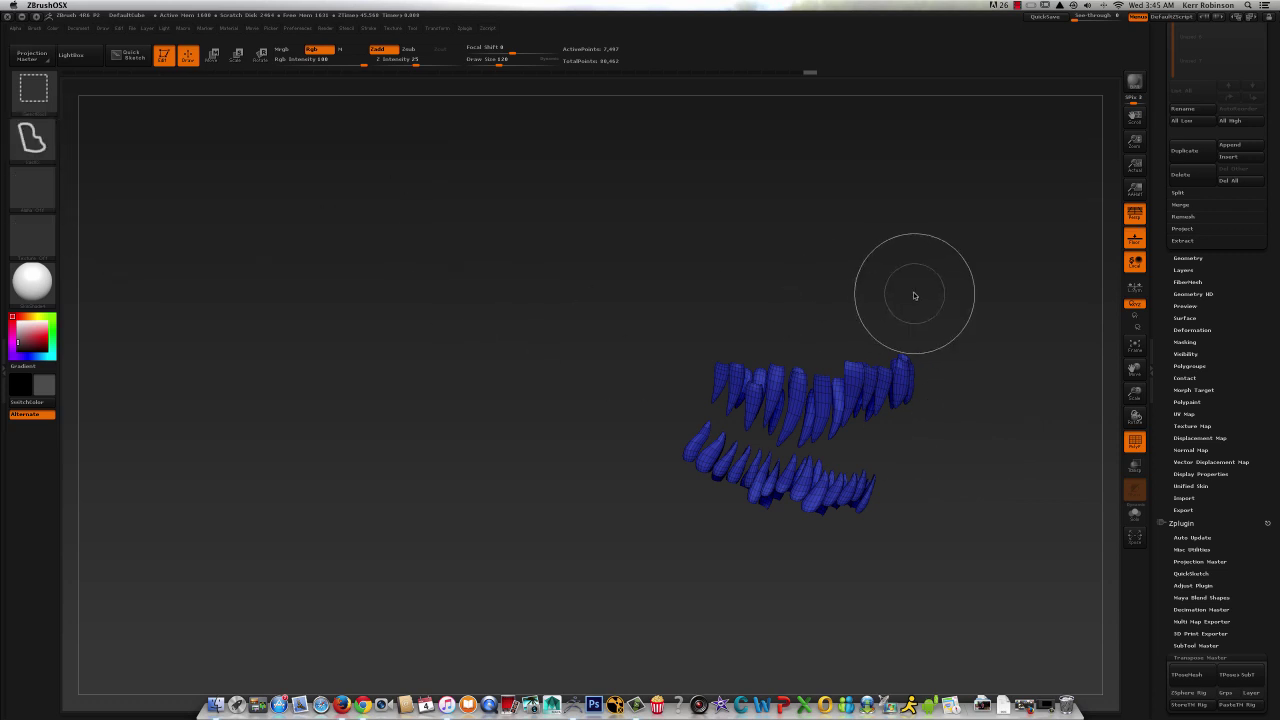
mouse_move(910, 300)
ctrl+shift+mouse_down()
mouse_move(788, 246)
mouse_move(628, 288)
mouse_move(672, 386)
mouse_move(772, 451)
mouse_move(943, 443)
mouse_move(983, 391)
mouse_move(980, 354)
mouse_move(997, 326)
mouse_move(973, 328)
ctrl+shift+mouse_up()
drag(1135, 370, 1078, 430)
drag(928, 400, 917, 357)
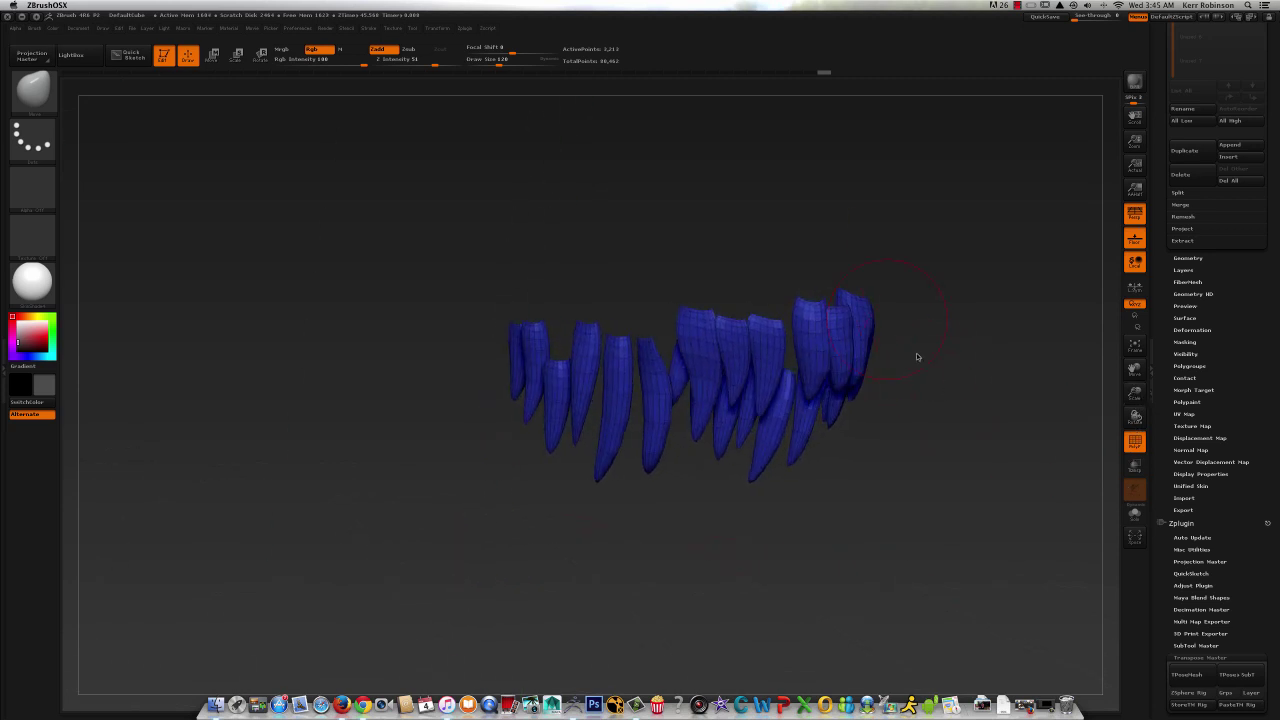
drag(710, 439, 924, 438)
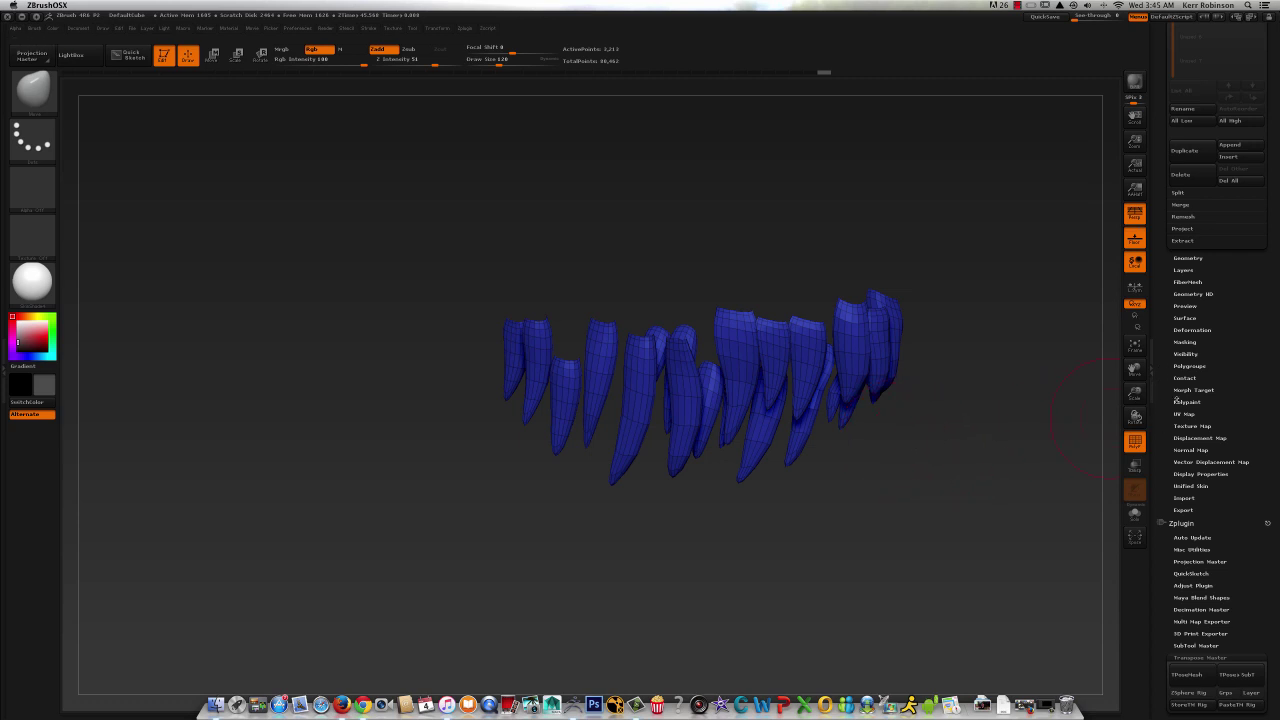
click(1189, 366)
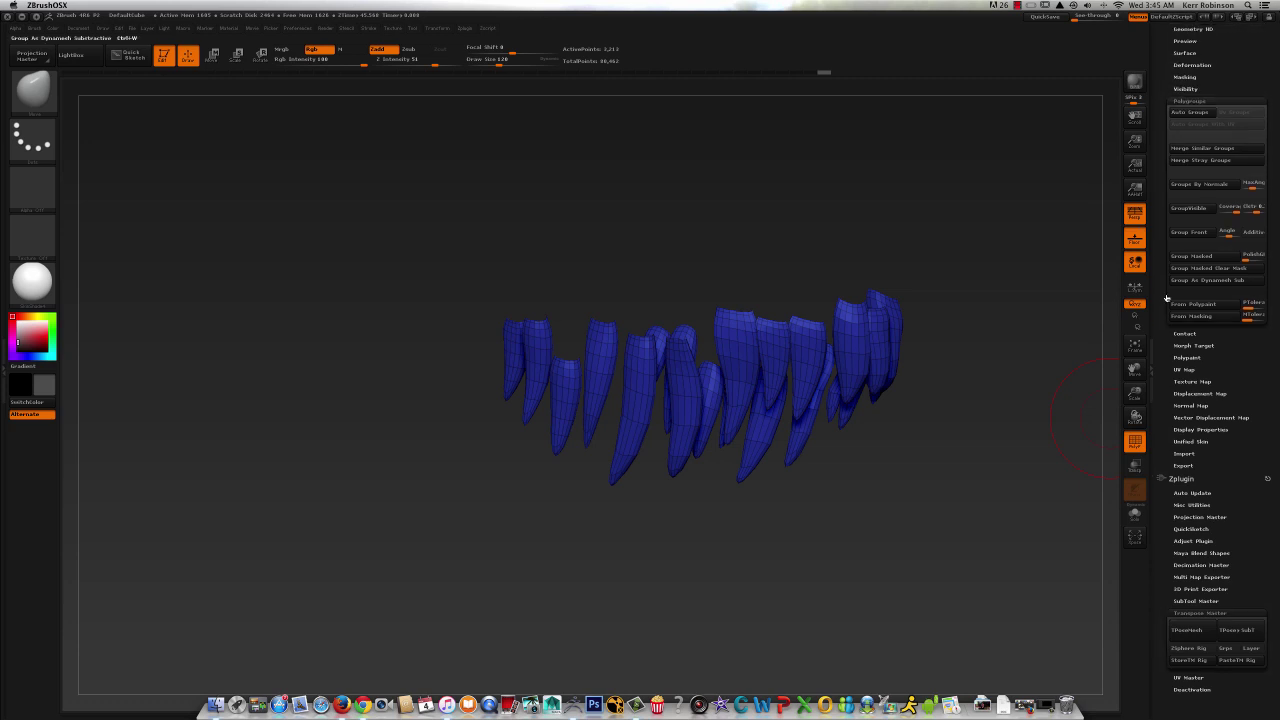
click(1186, 208)
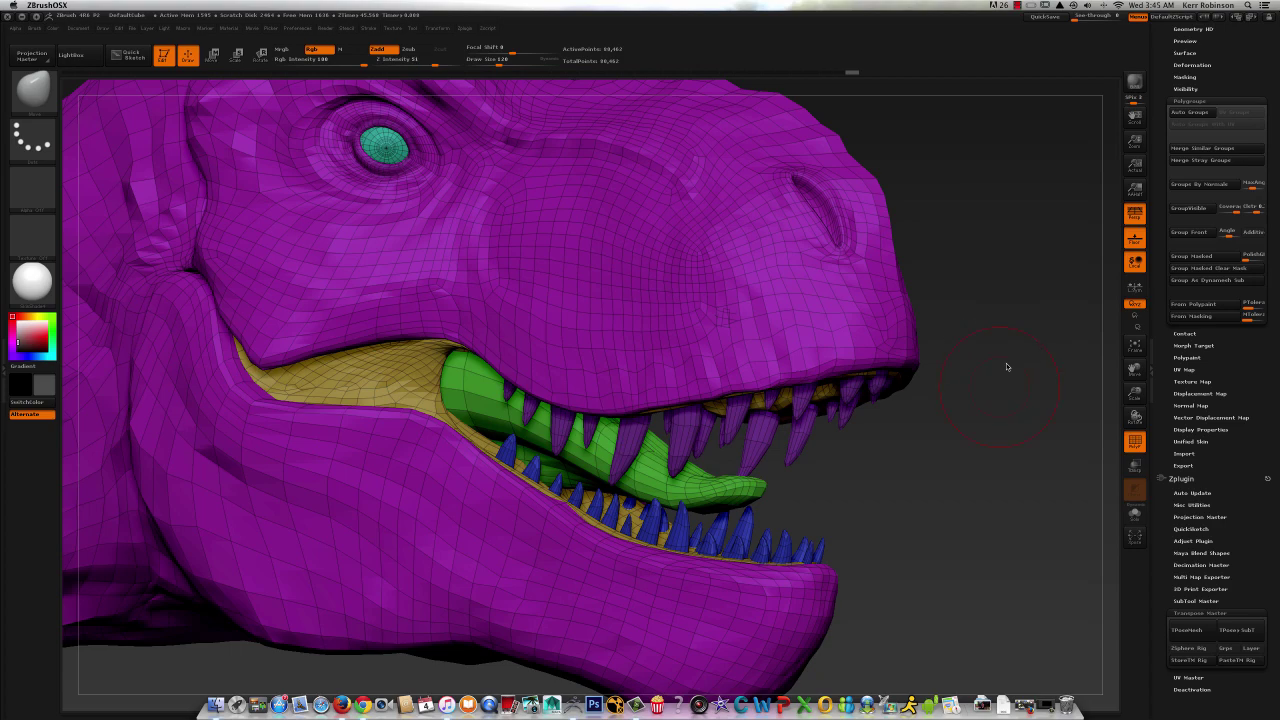
- Check the tooth polygroups by isolating the upper teeth, and show the whole T-Rex again
drag(1006, 366, 1000, 442)
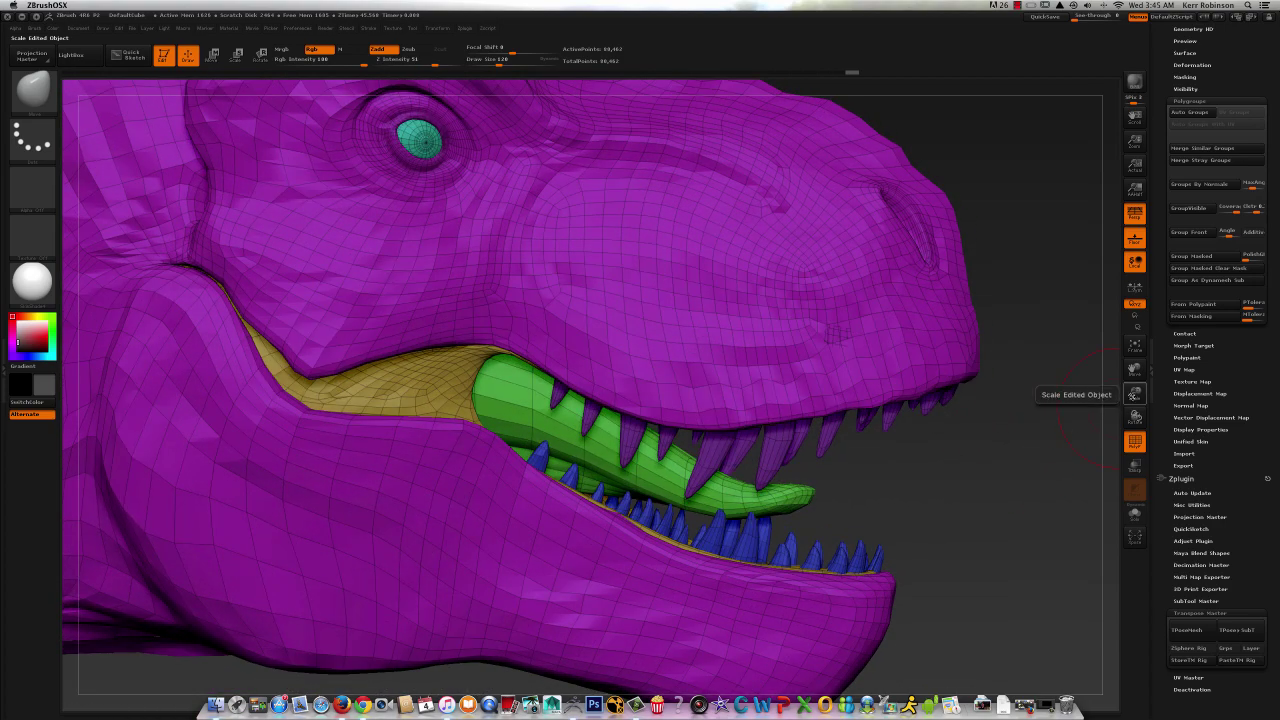
drag(1135, 396, 970, 435)
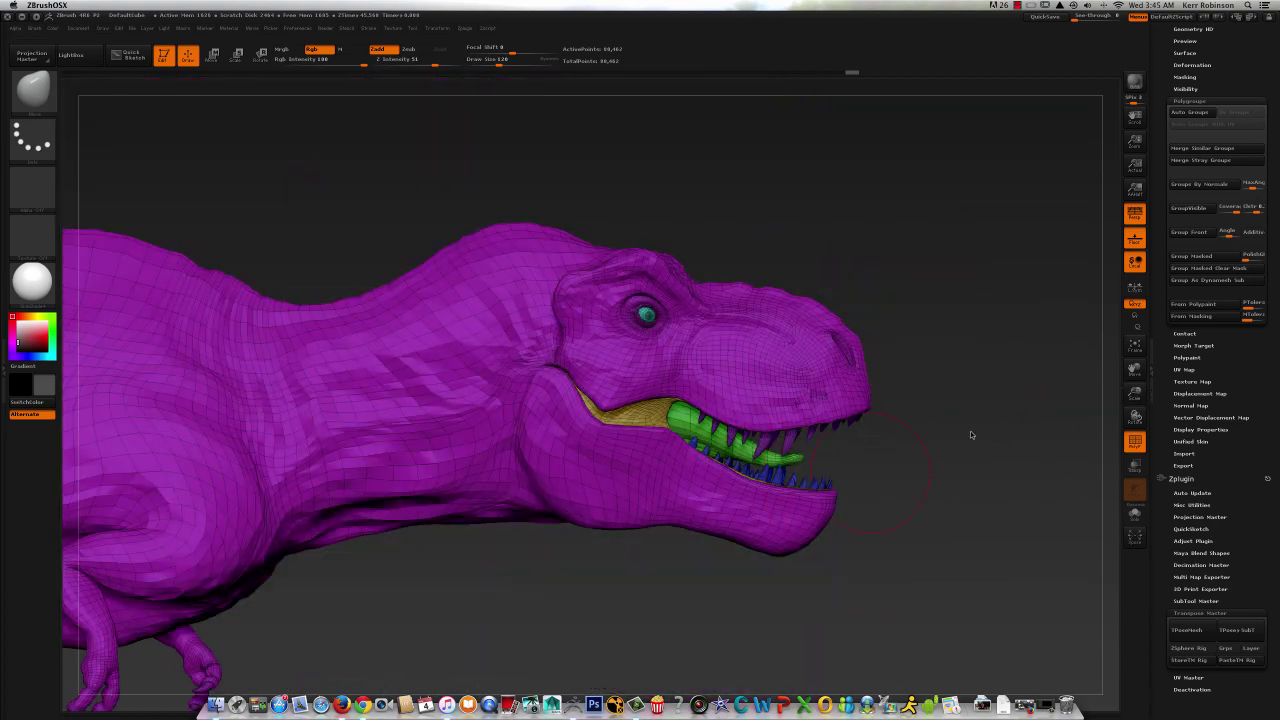
ctrl+shift+click(779, 403)
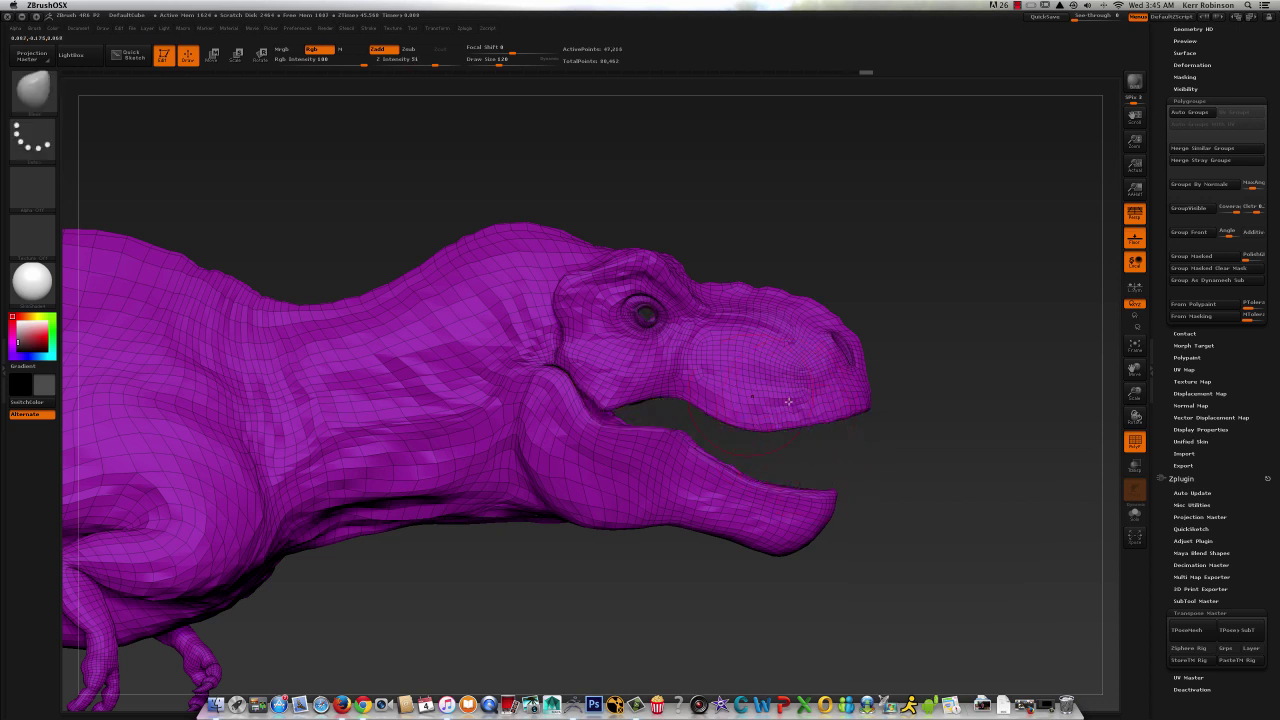
ctrl+shift+click(934, 429)
ctrl+shift+drag(818, 387, 796, 445)
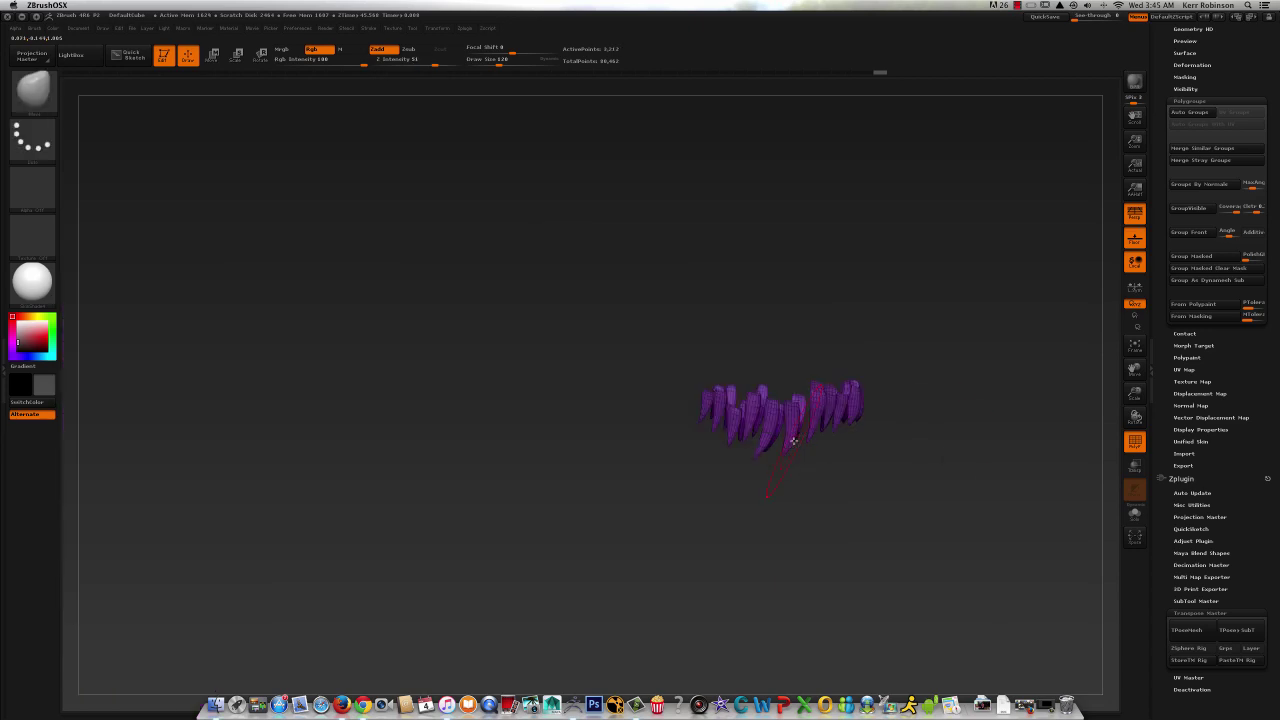
ctrl+shift+click(946, 451)
drag(900, 483, 905, 483)
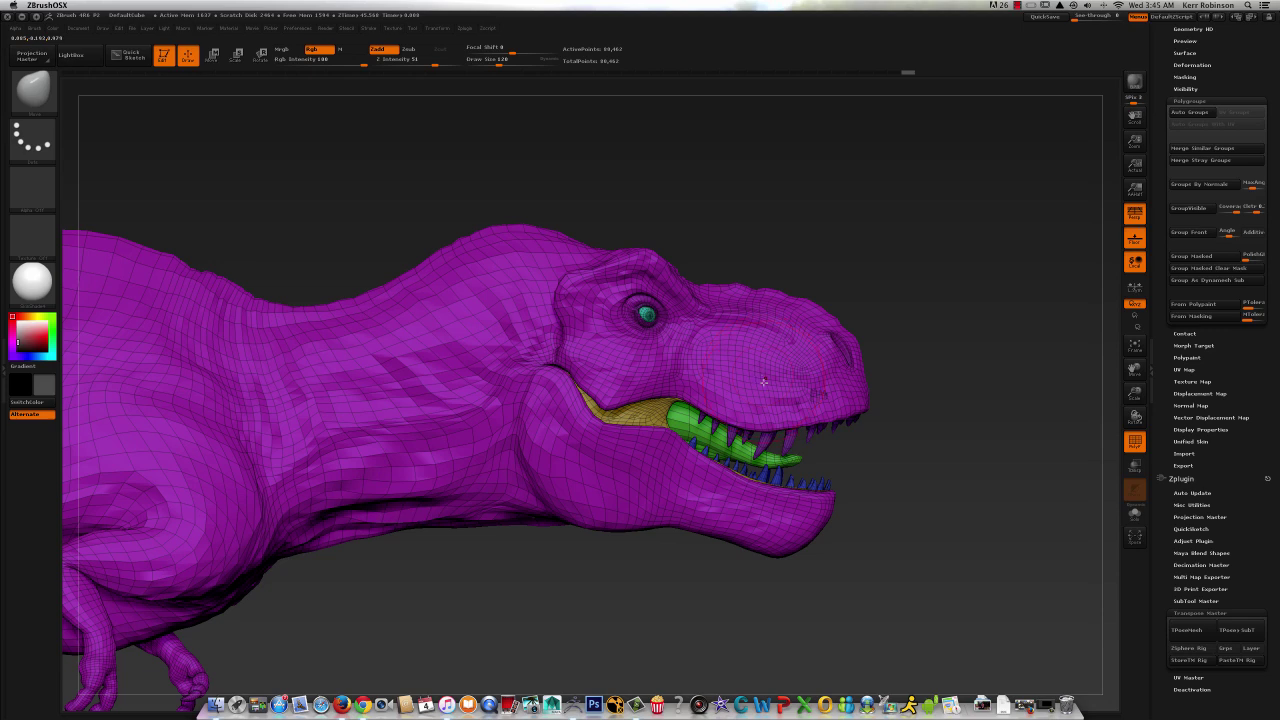
- Isolate the T-Rex's body mesh and turn off the polygroup wireframe display
key(ctrl+shift)
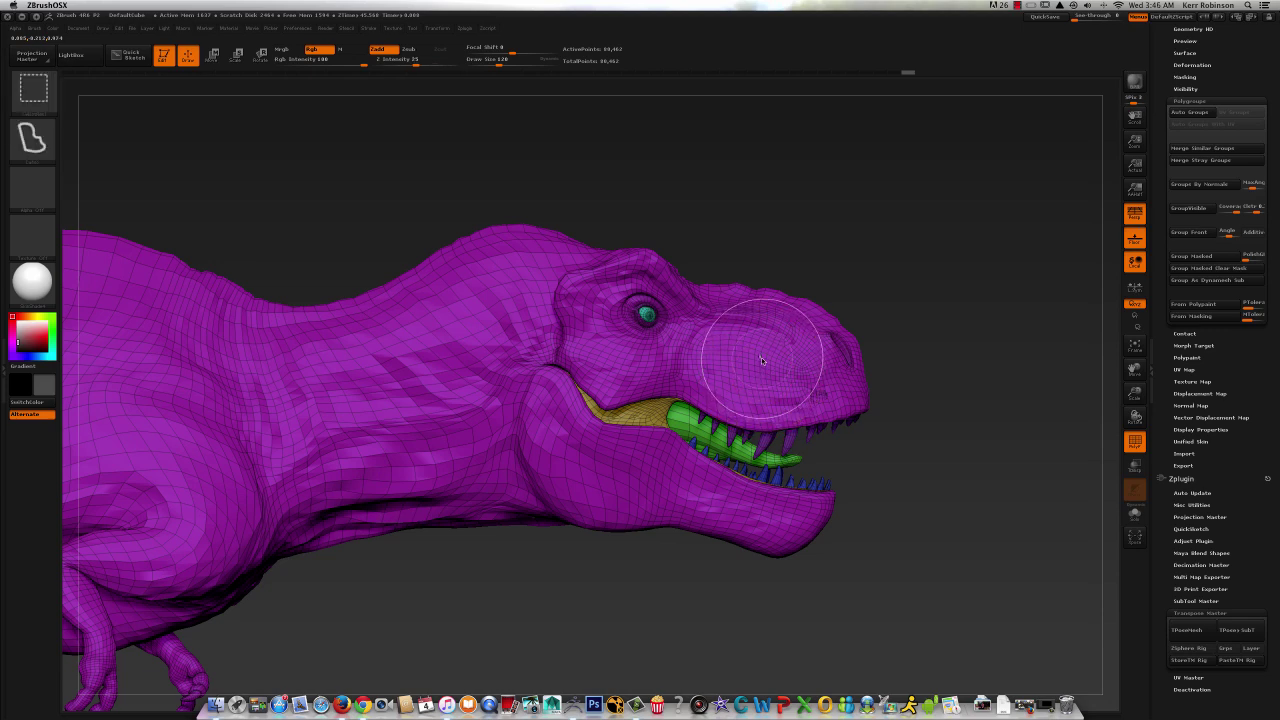
ctrl+shift+click(761, 360)
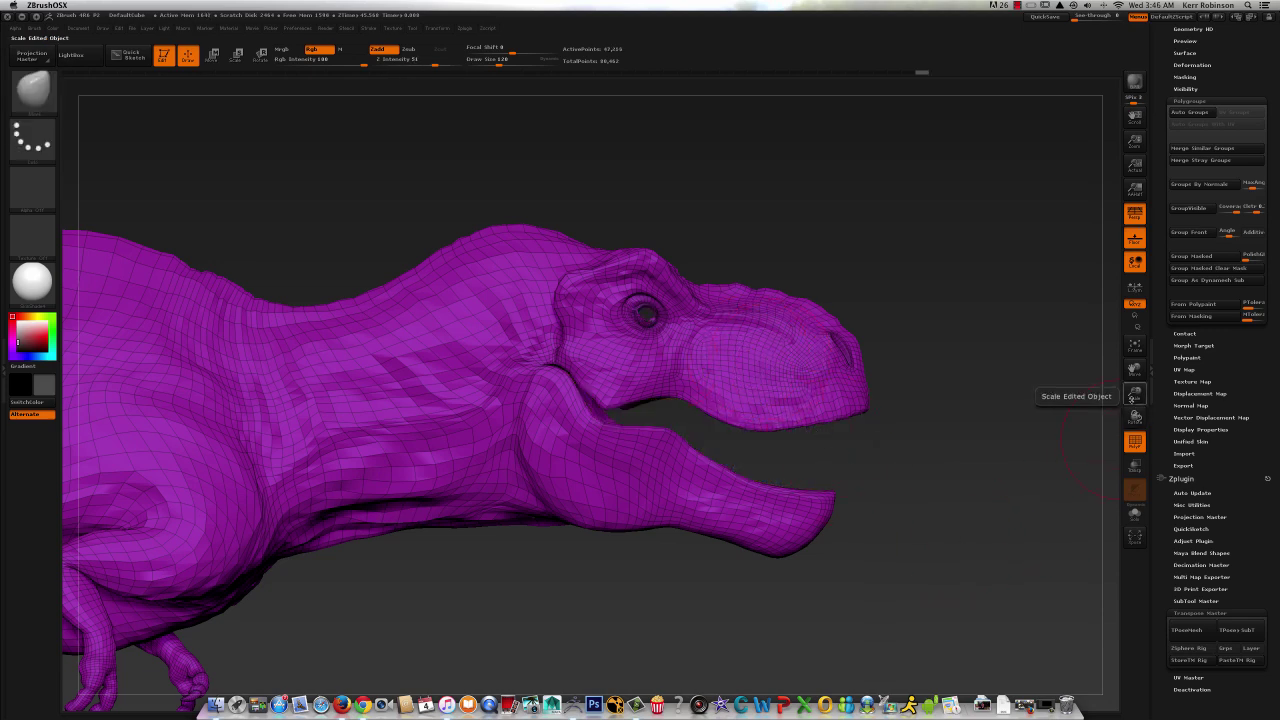
drag(1135, 395, 1117, 432)
drag(1027, 472, 996, 480)
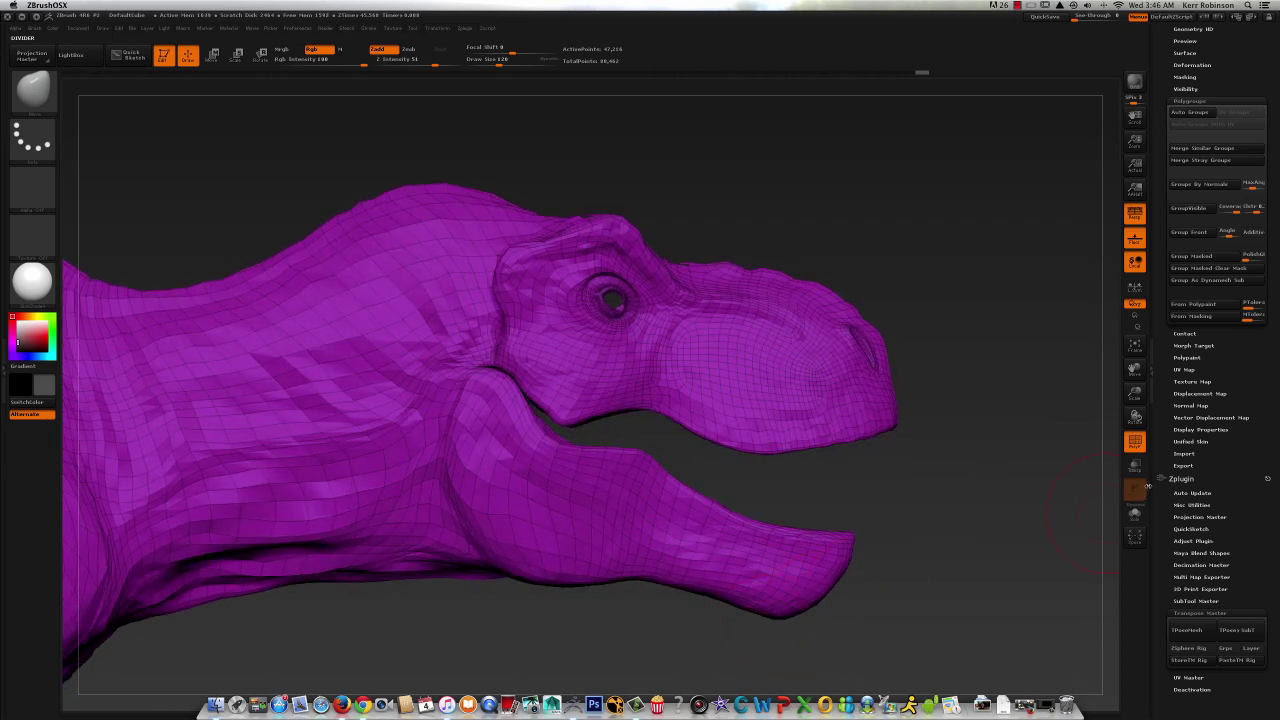
key(shift+f)
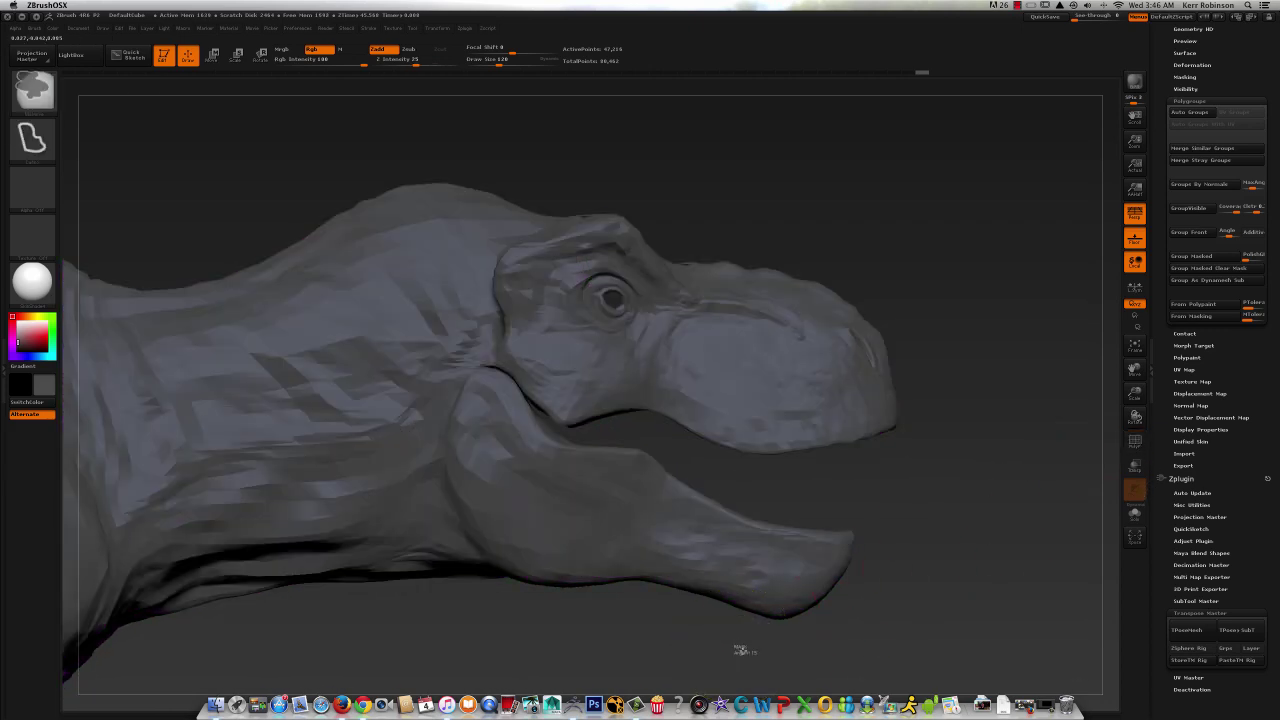
mouse_move(737, 648)
ctrl+shift+mouse_down()
mouse_move(919, 550)
mouse_move(894, 509)
ctrl+shift+mouse_up()
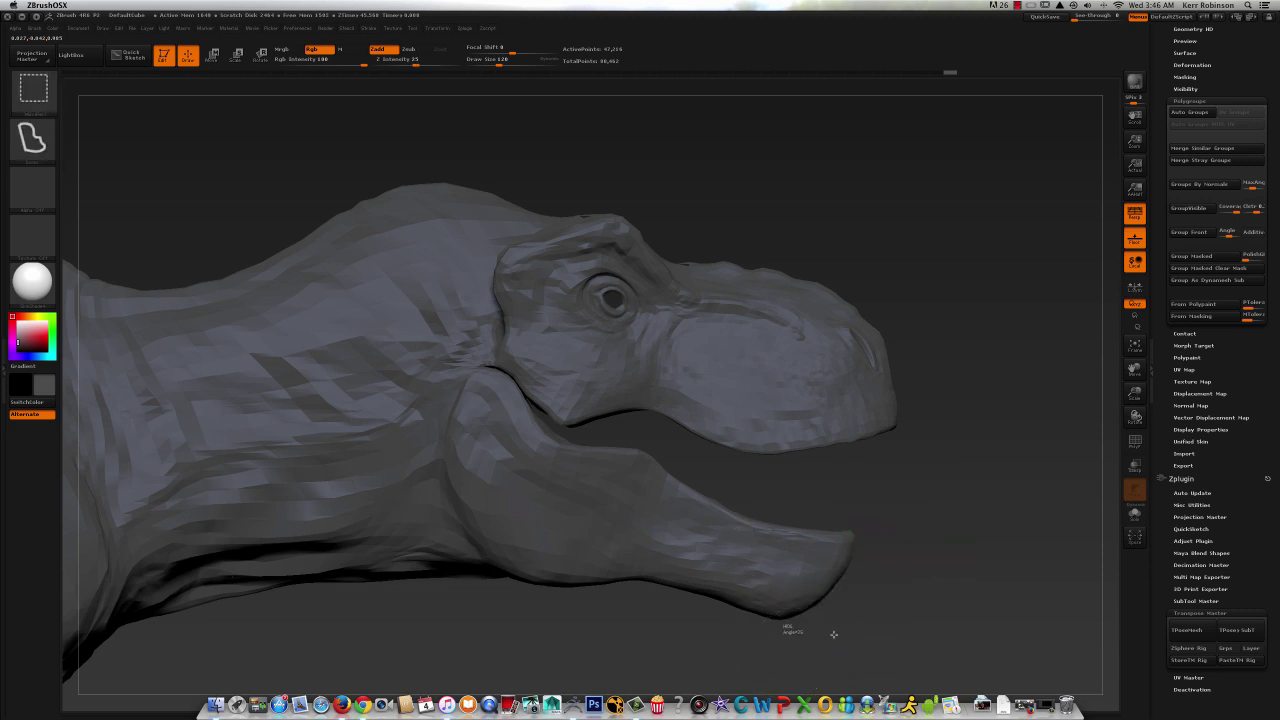
mouse_move(834, 634)
ctrl+shift+mouse_down()
mouse_move(886, 520)
mouse_move(662, 432)
mouse_move(554, 426)
mouse_move(490, 368)
mouse_move(434, 463)
mouse_move(590, 648)
mouse_move(636, 659)
ctrl+shift+mouse_up()
drag(882, 468, 945, 462)
ctrl+shift+click(977, 519)
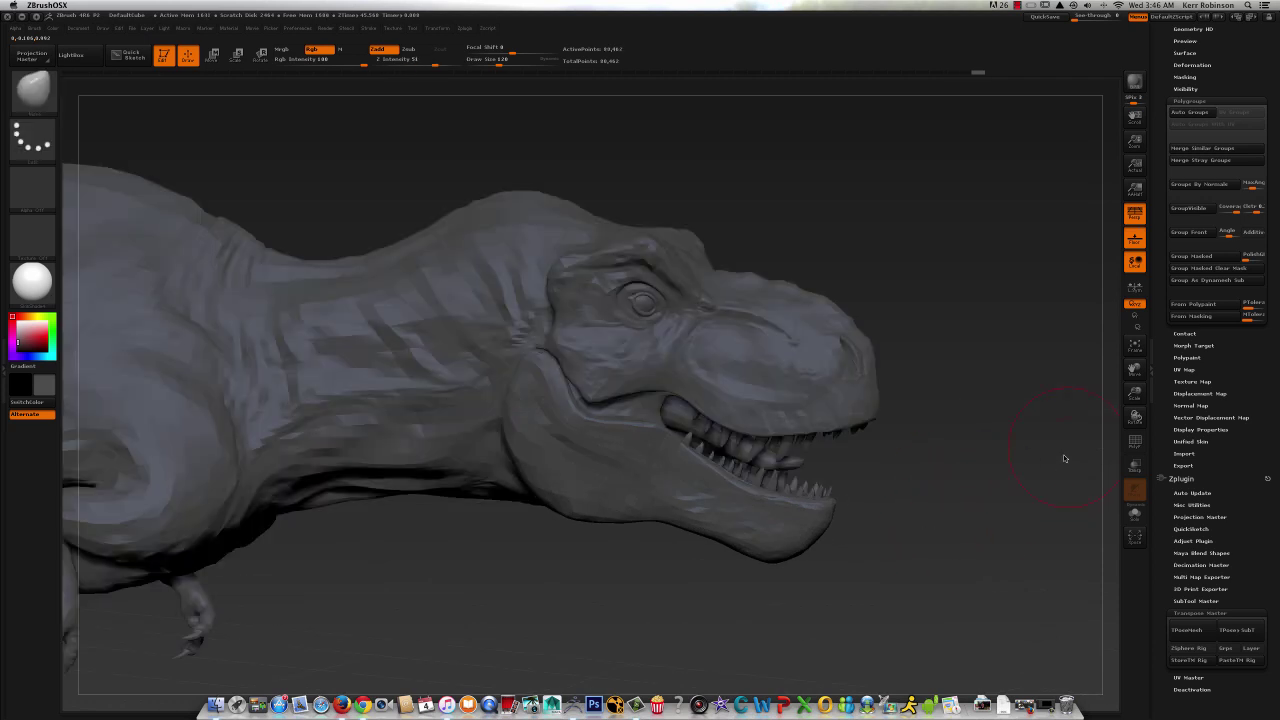
- Show only the T-Rex's body mesh again, with the head framed close up
drag(1134, 394, 1135, 408)
drag(1028, 476, 990, 490)
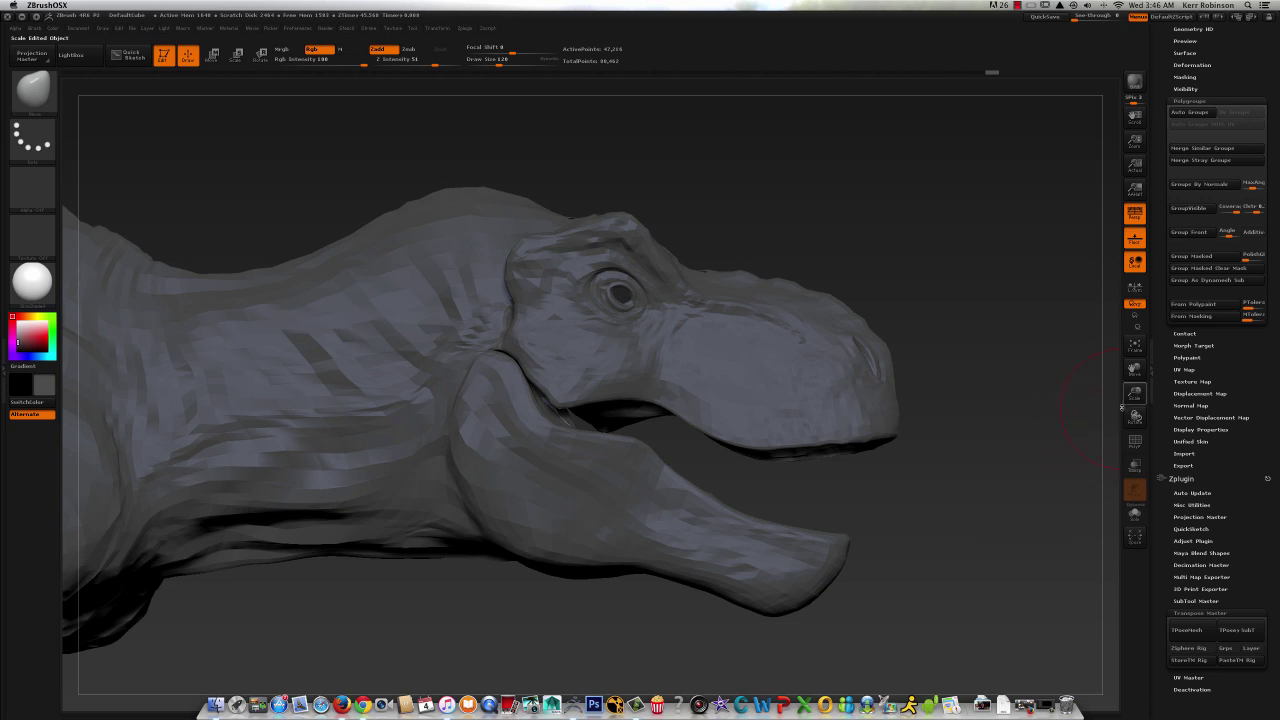
mouse_move(1133, 396)
mouse_down()
mouse_move(1100, 447)
mouse_move(971, 489)
mouse_up()
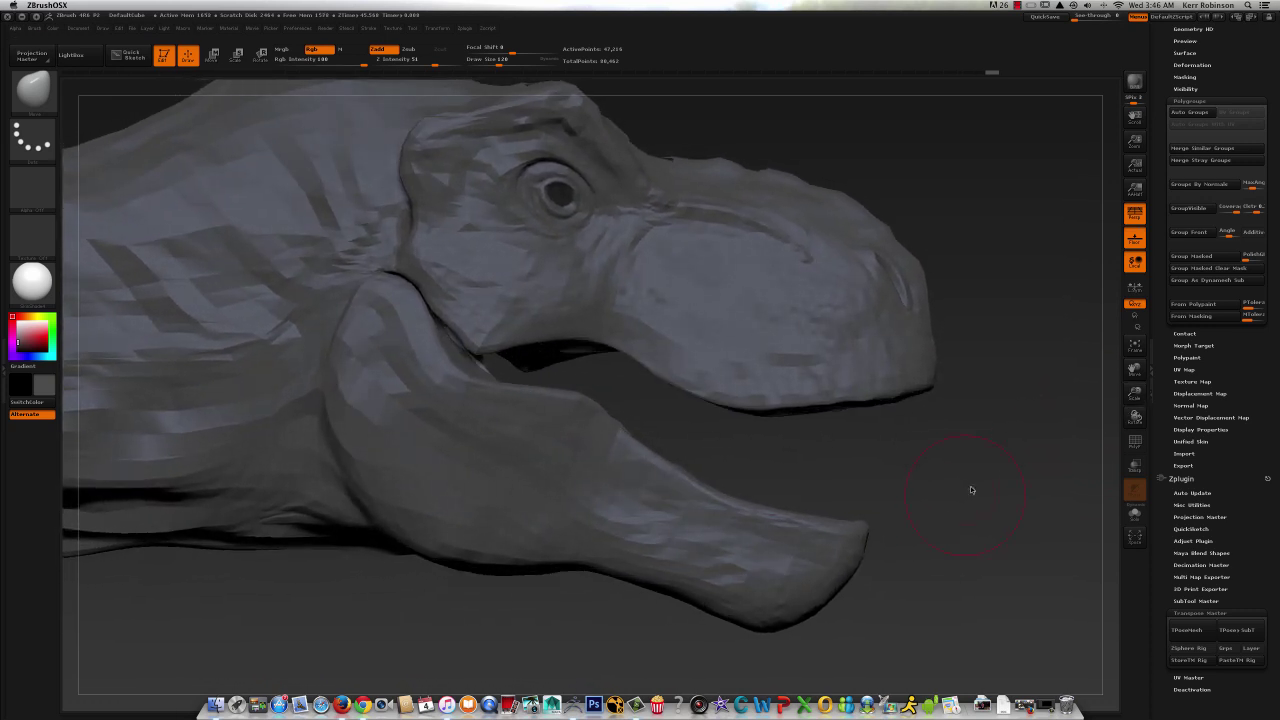
click(1186, 357)
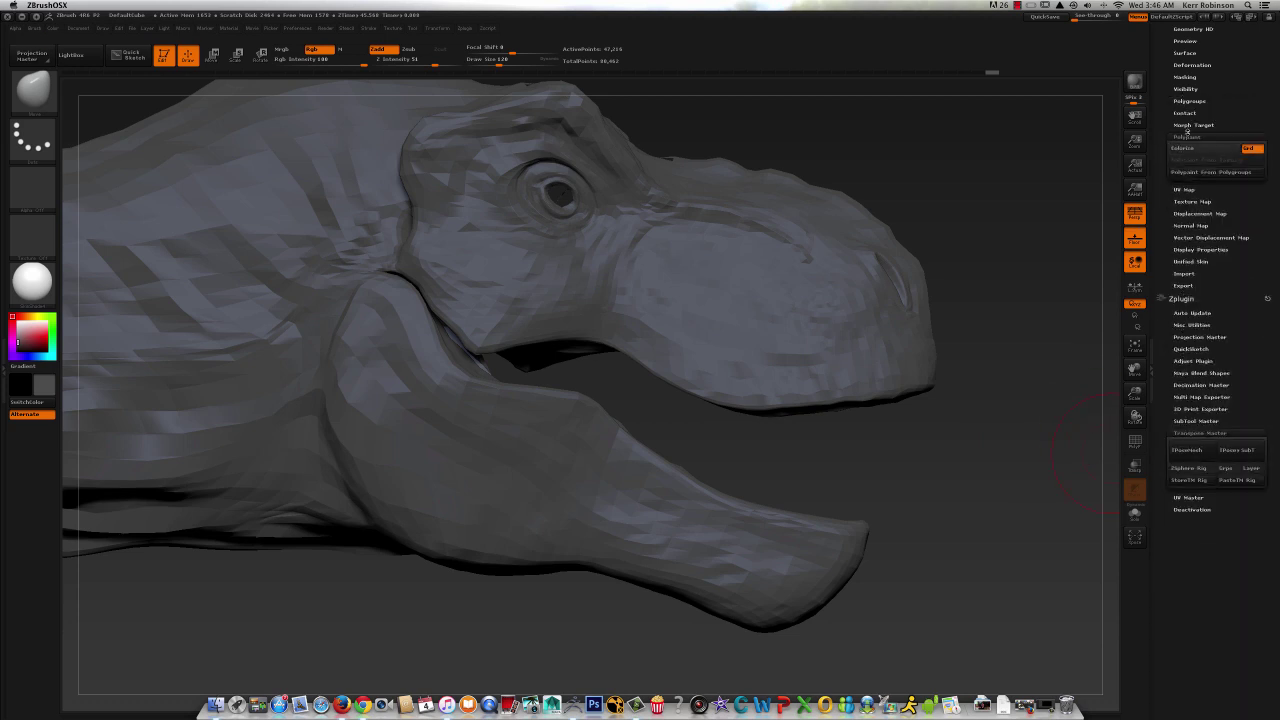
click(1187, 135)
click(1186, 100)
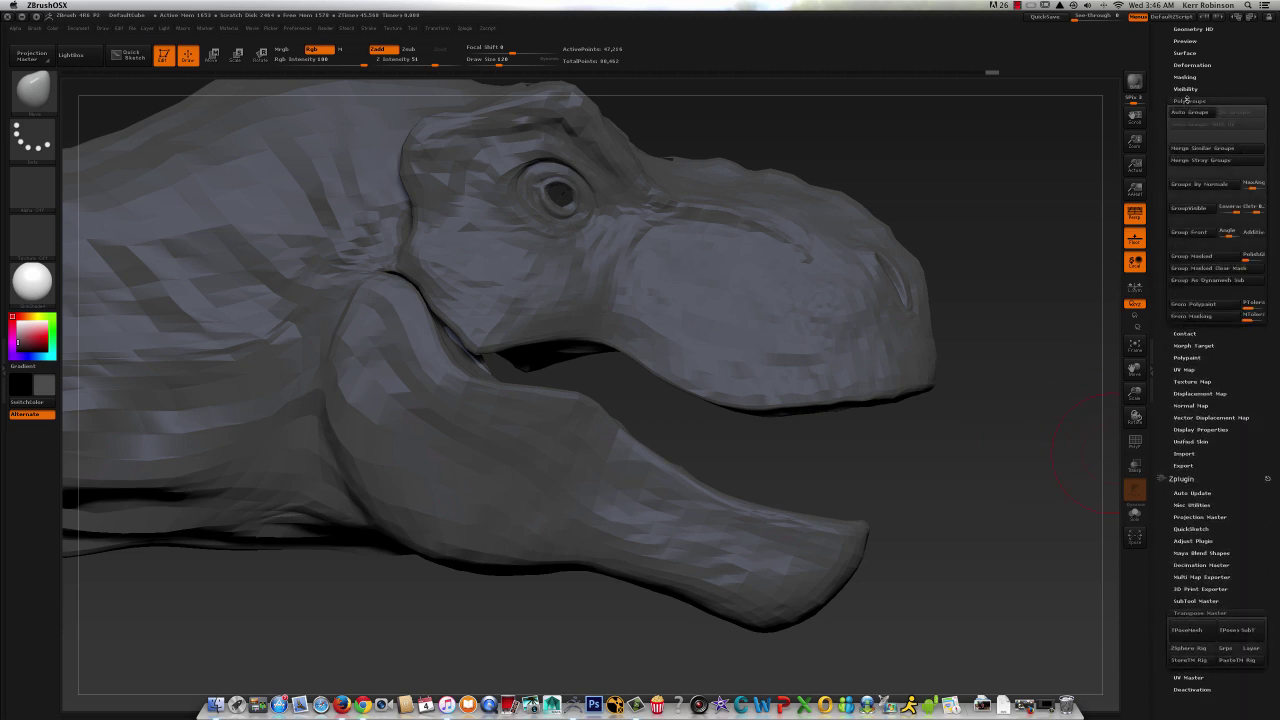
click(1186, 100)
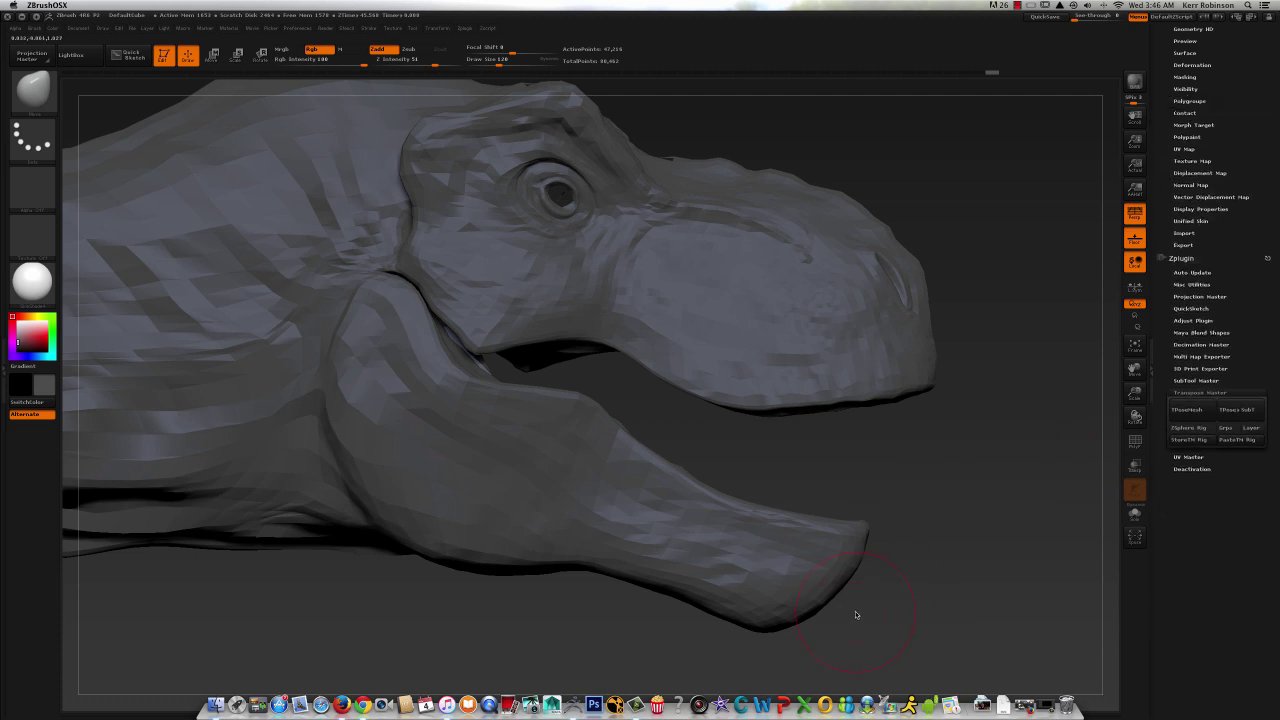
- Lasso-mask the lower jaw of the isolated body mesh from the side
key(ctrl)
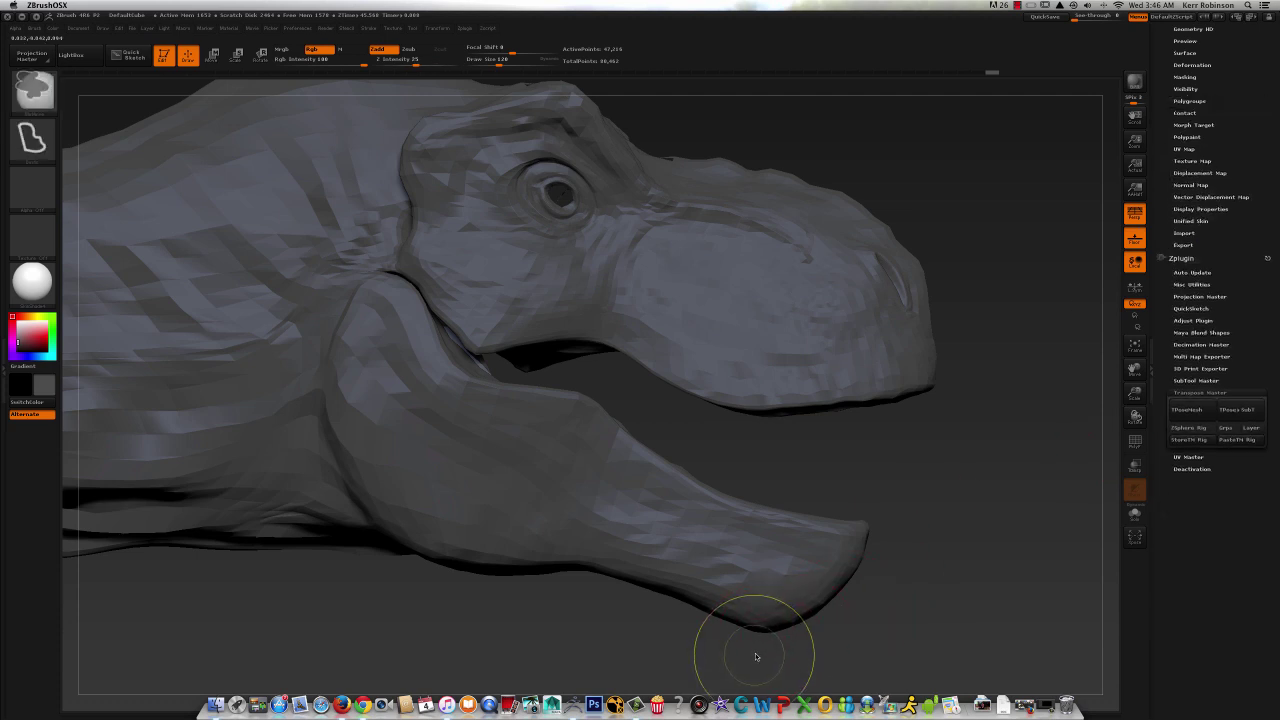
key(ctrl)
mouse_move(765, 653)
ctrl+shift+mouse_down()
mouse_move(766, 457)
mouse_move(638, 402)
mouse_move(626, 380)
mouse_move(445, 372)
mouse_move(350, 392)
mouse_move(356, 465)
mouse_move(414, 566)
mouse_move(690, 636)
ctrl+shift+mouse_up()
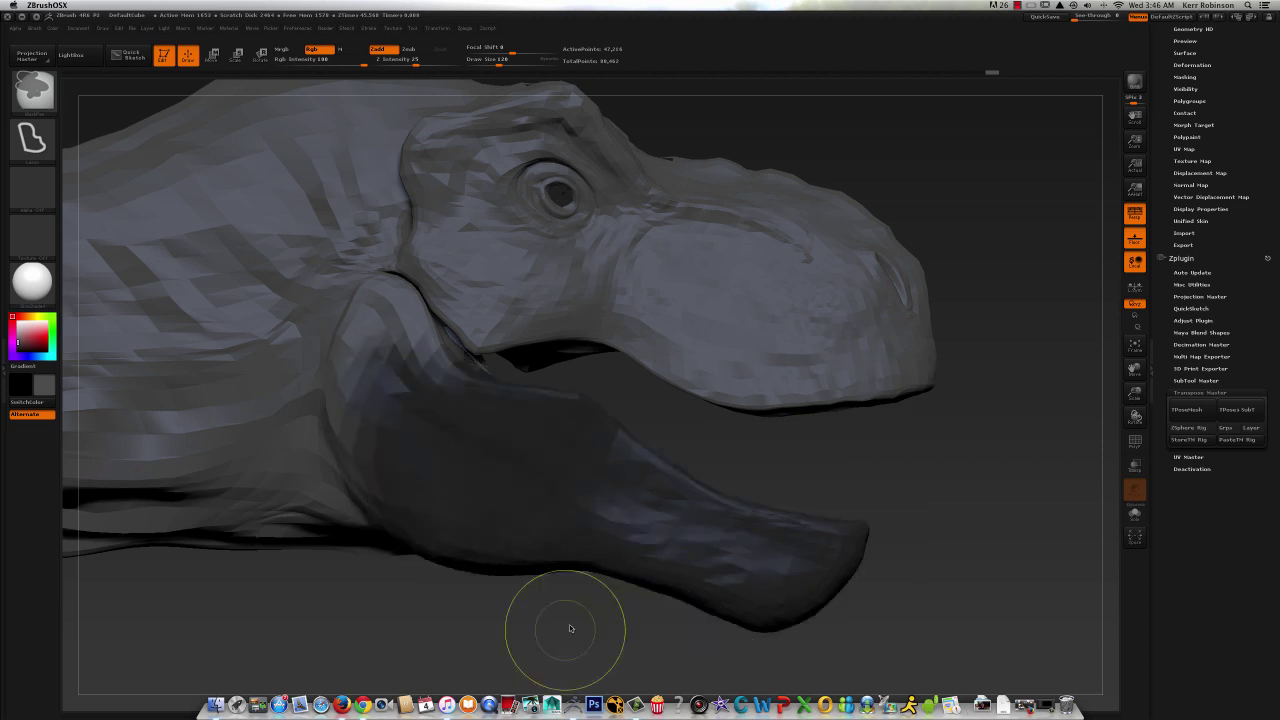
- Set the mask brush to a FreeHand stroke with draw size 44 and paint the mask over the lower jaw's unmasked inner surface
drag(947, 528, 1143, 437)
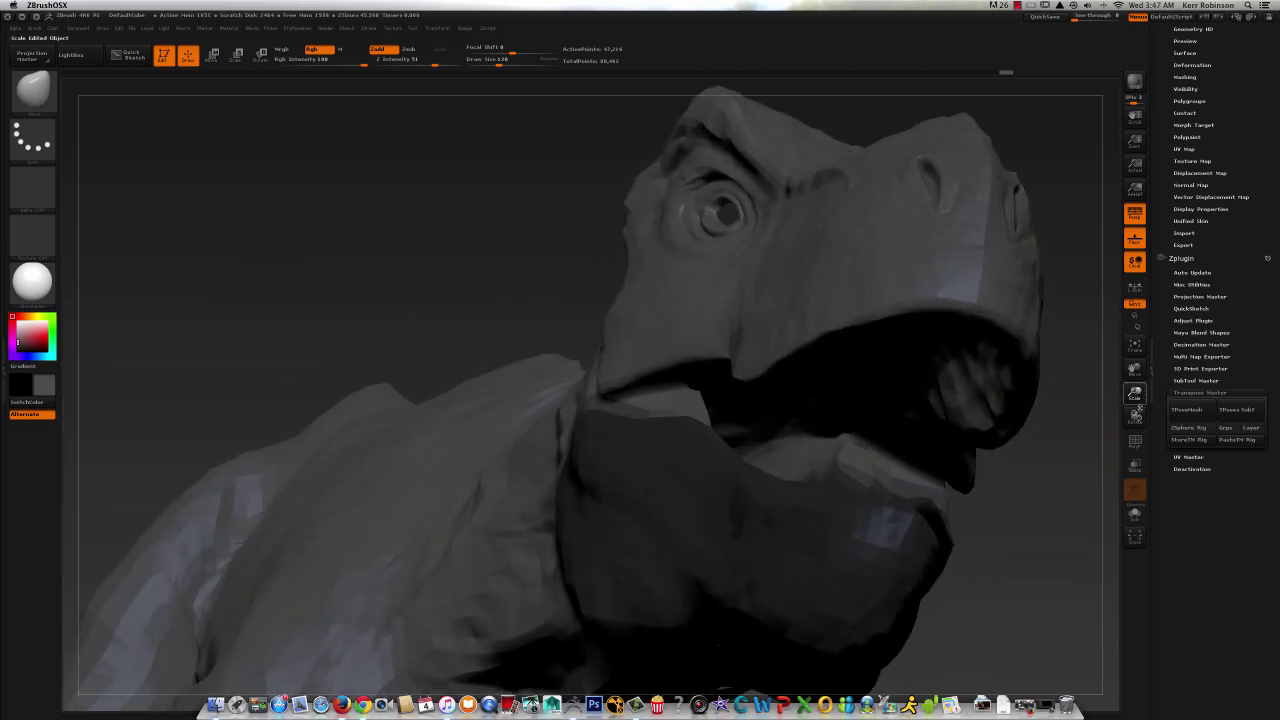
drag(1136, 371, 957, 367)
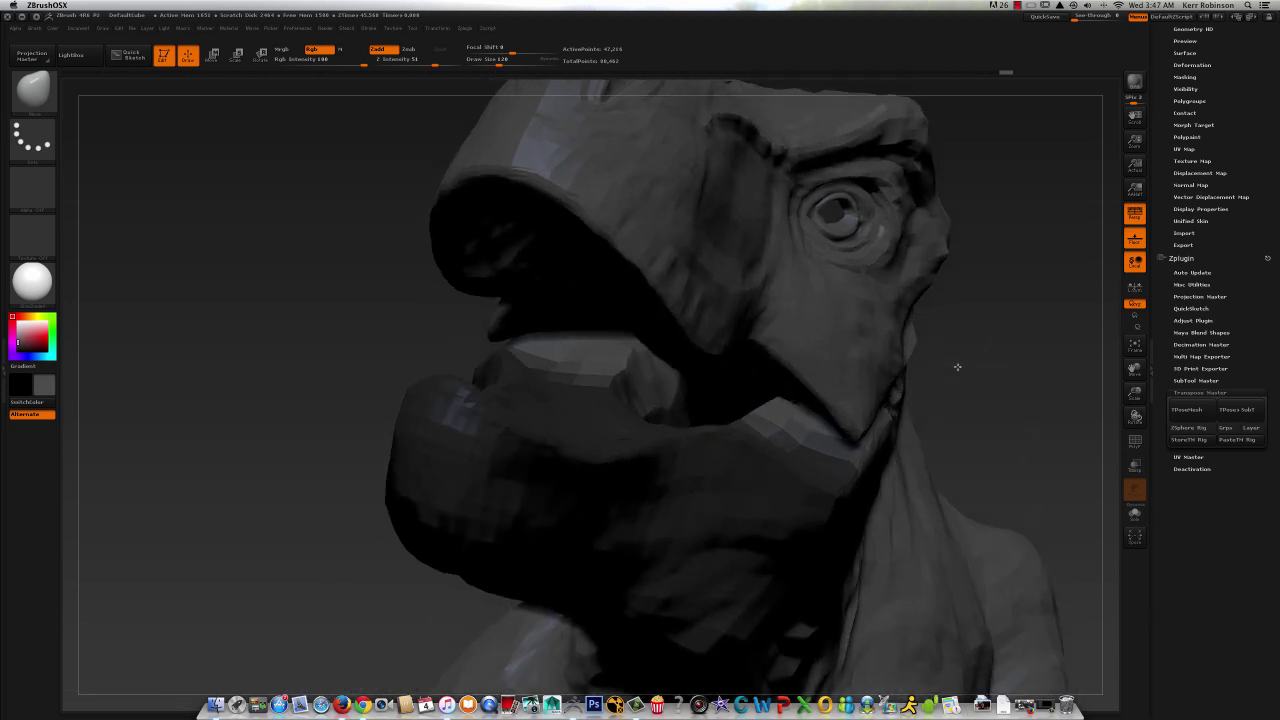
ctrl+click(34, 141)
ctrl+click(194, 151)
drag(497, 63, 488, 63)
mouse_move(578, 351)
shift+mouse_down()
mouse_move(597, 366)
mouse_move(609, 357)
mouse_move(559, 361)
shift+mouse_up()
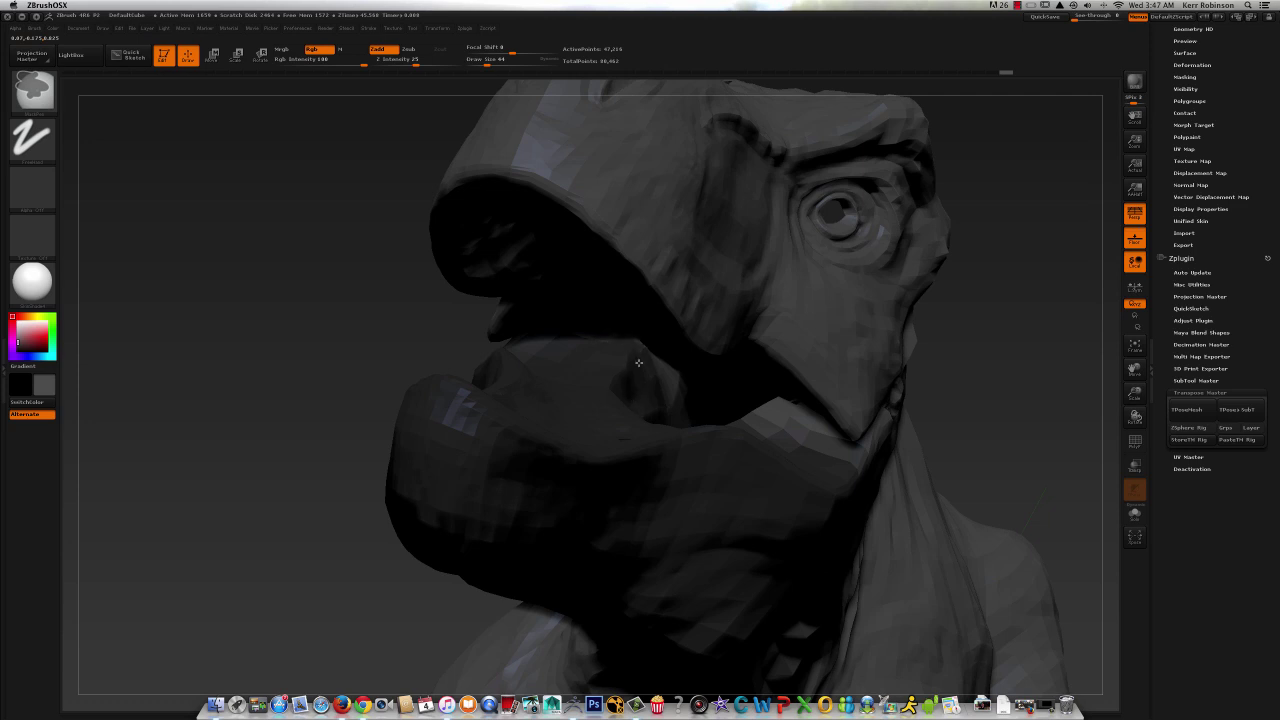
- Paint the mask over the remaining unmasked strip along the inner upper rim of the lower jaw
drag(274, 343, 547, 423)
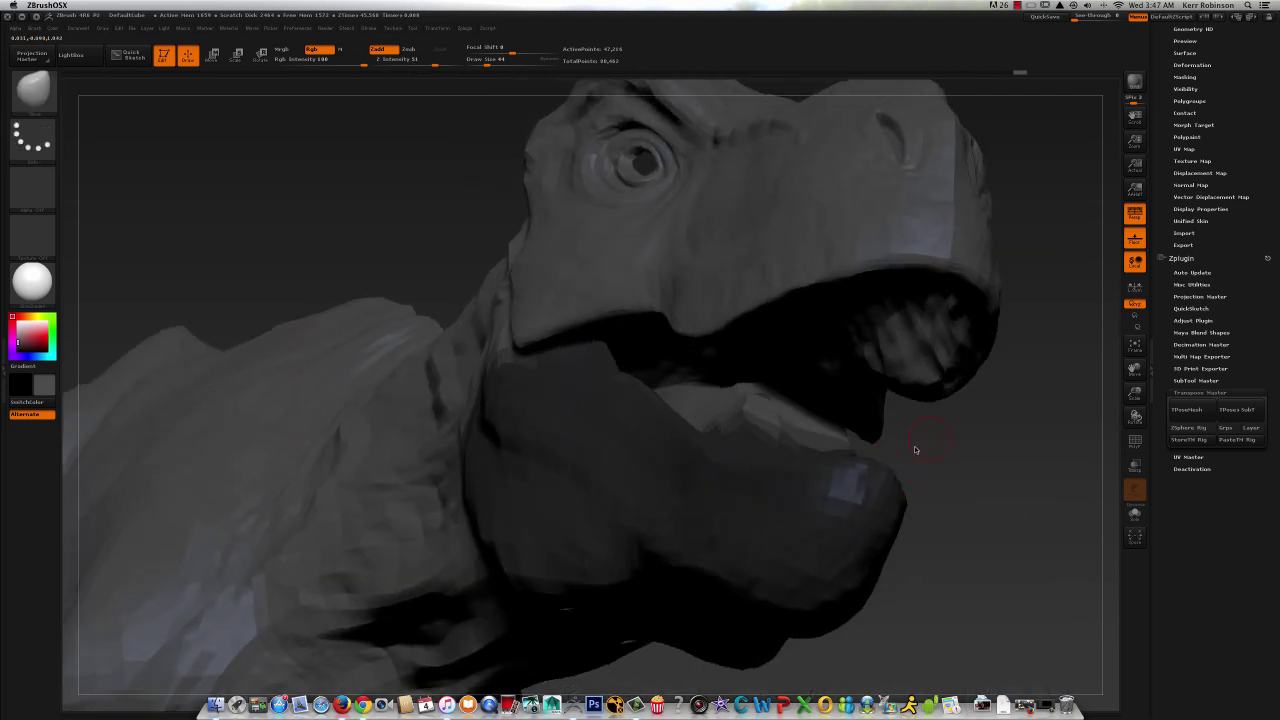
drag(915, 450, 929, 451)
ctrl+drag(800, 435, 749, 430)
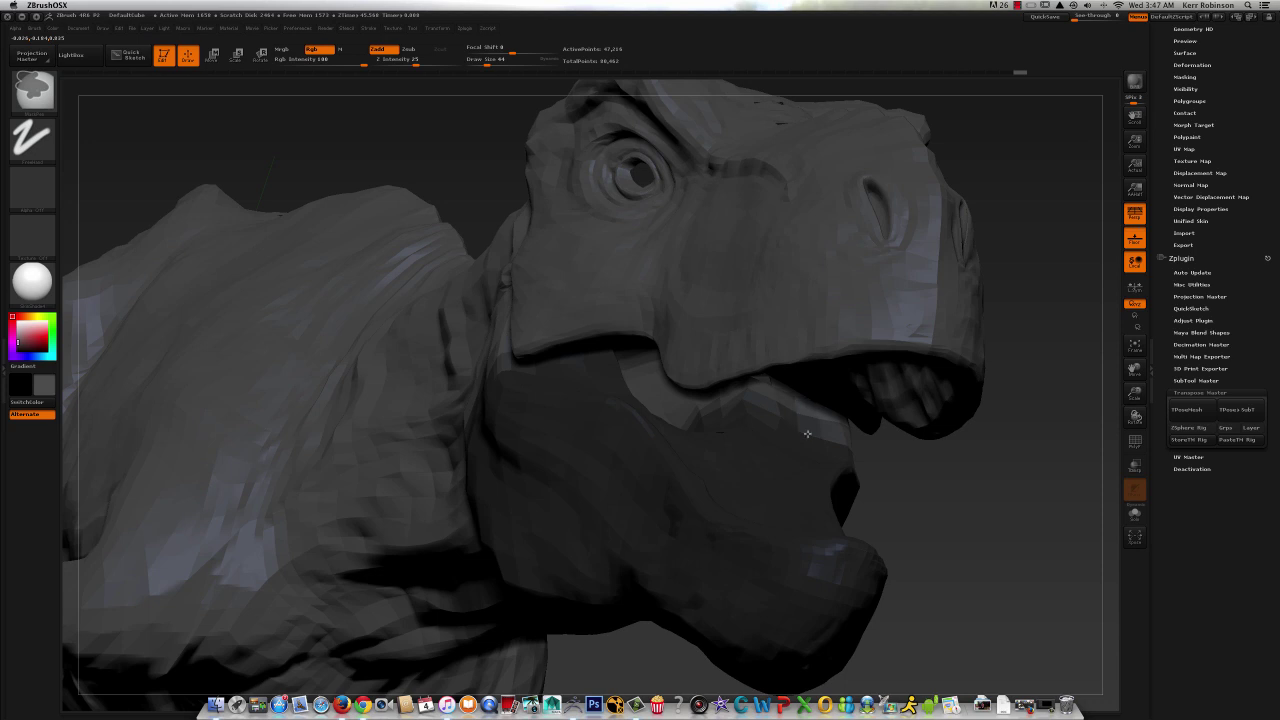
key(shift)
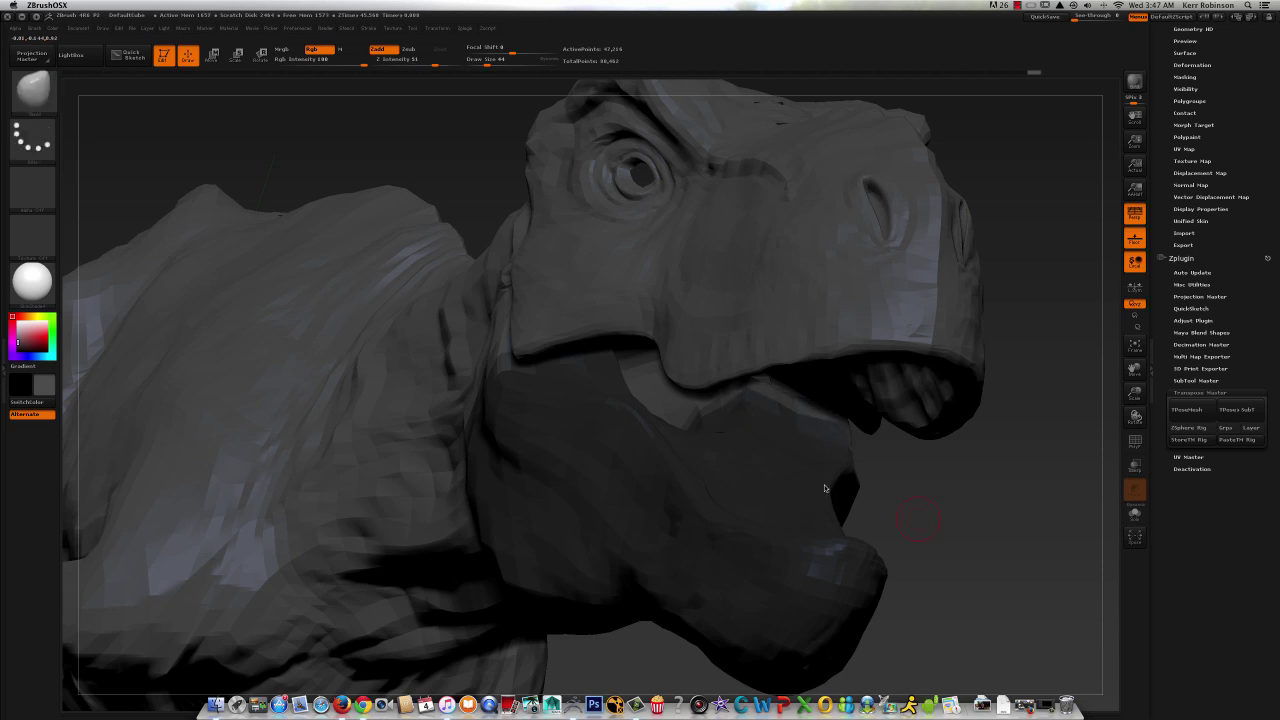
mouse_move(952, 527)
mouse_down()
mouse_move(934, 491)
mouse_move(910, 487)
mouse_up()
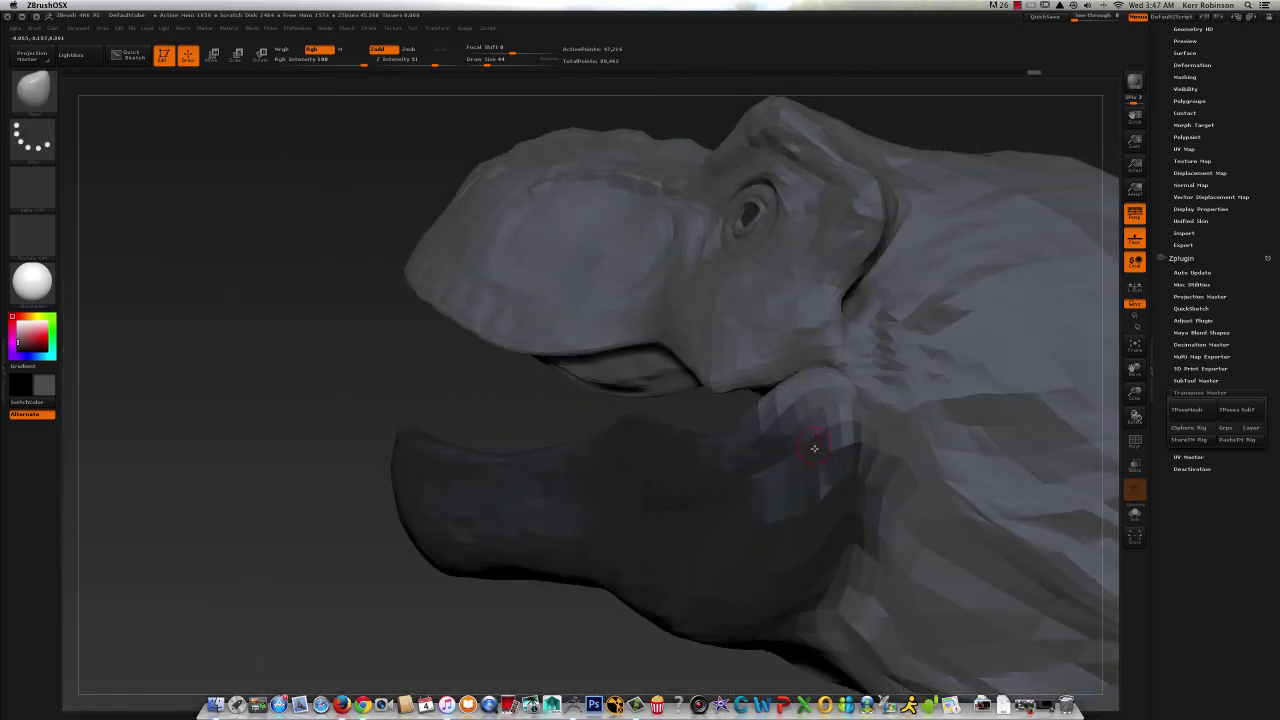
- Paint the mask over the rear corners of the lower jaw at the hinge on both sides of the head
mouse_move(816, 446)
shift+mouse_down()
mouse_move(825, 429)
mouse_move(806, 400)
mouse_move(778, 411)
mouse_move(810, 382)
mouse_move(845, 402)
mouse_move(853, 462)
shift+mouse_up()
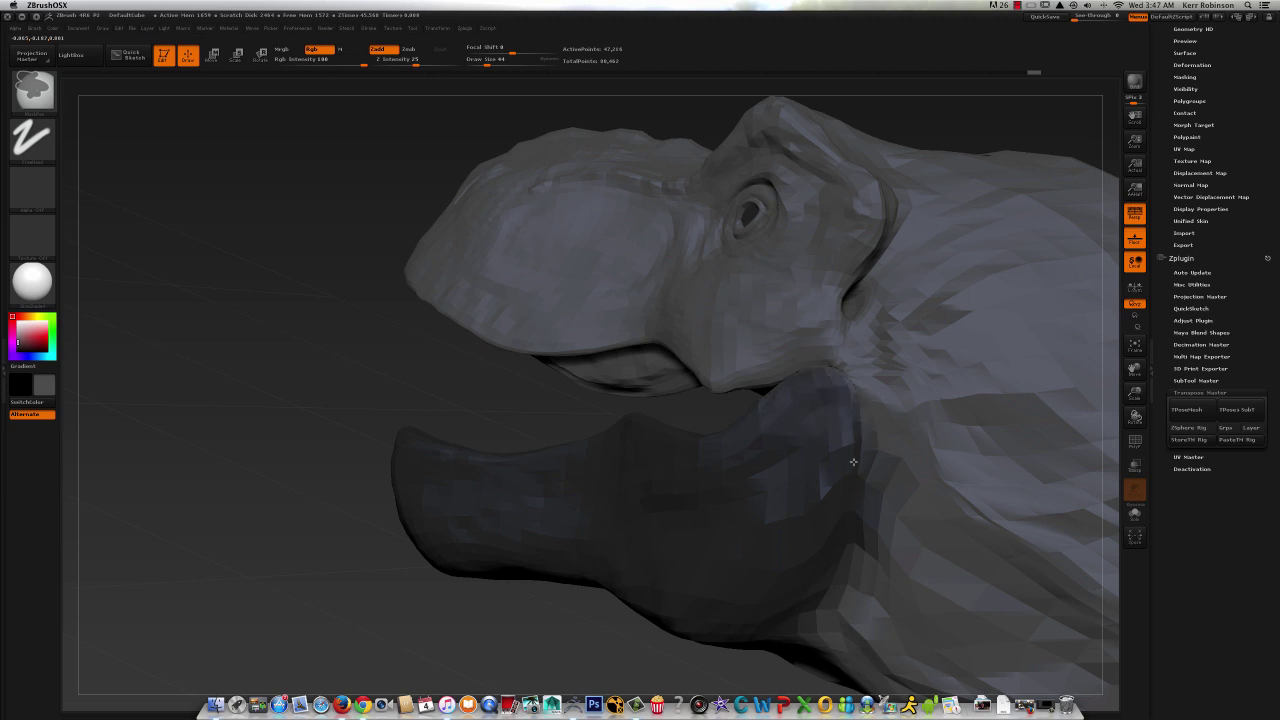
mouse_move(500, 451)
mouse_down()
mouse_move(443, 391)
mouse_move(505, 398)
mouse_up()
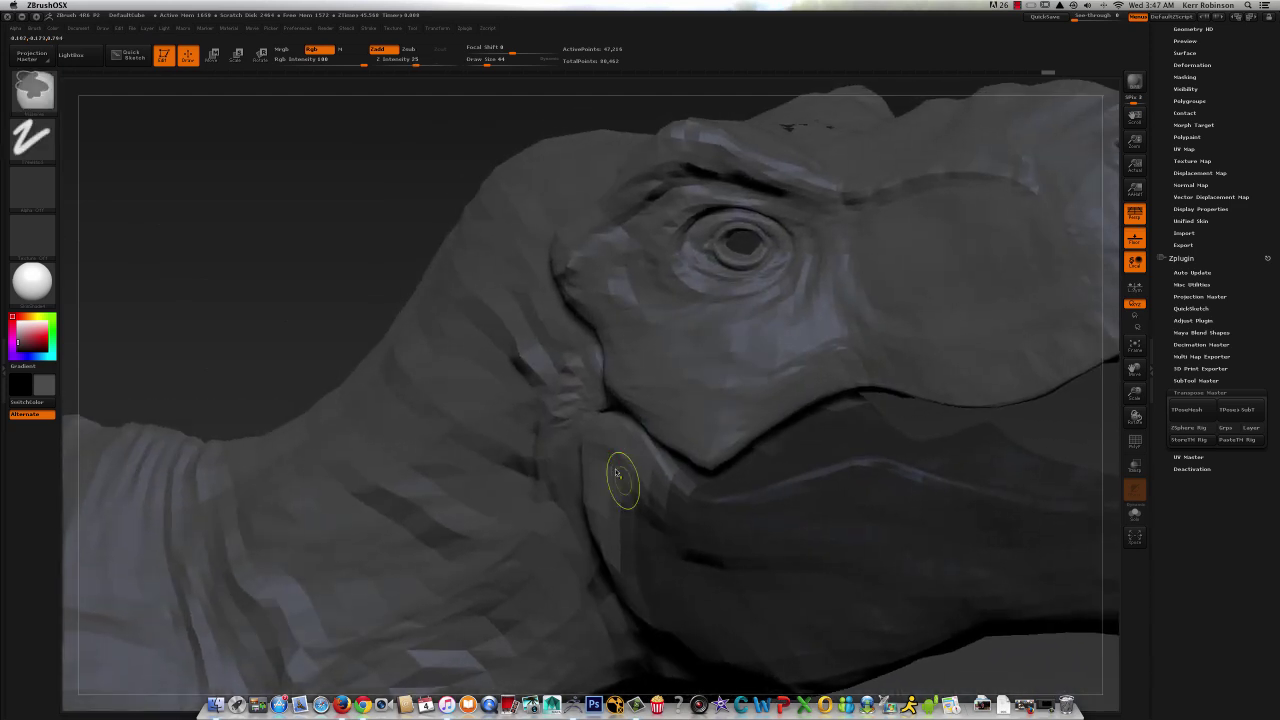
shift+drag(671, 514, 640, 471)
drag(318, 222, 329, 207)
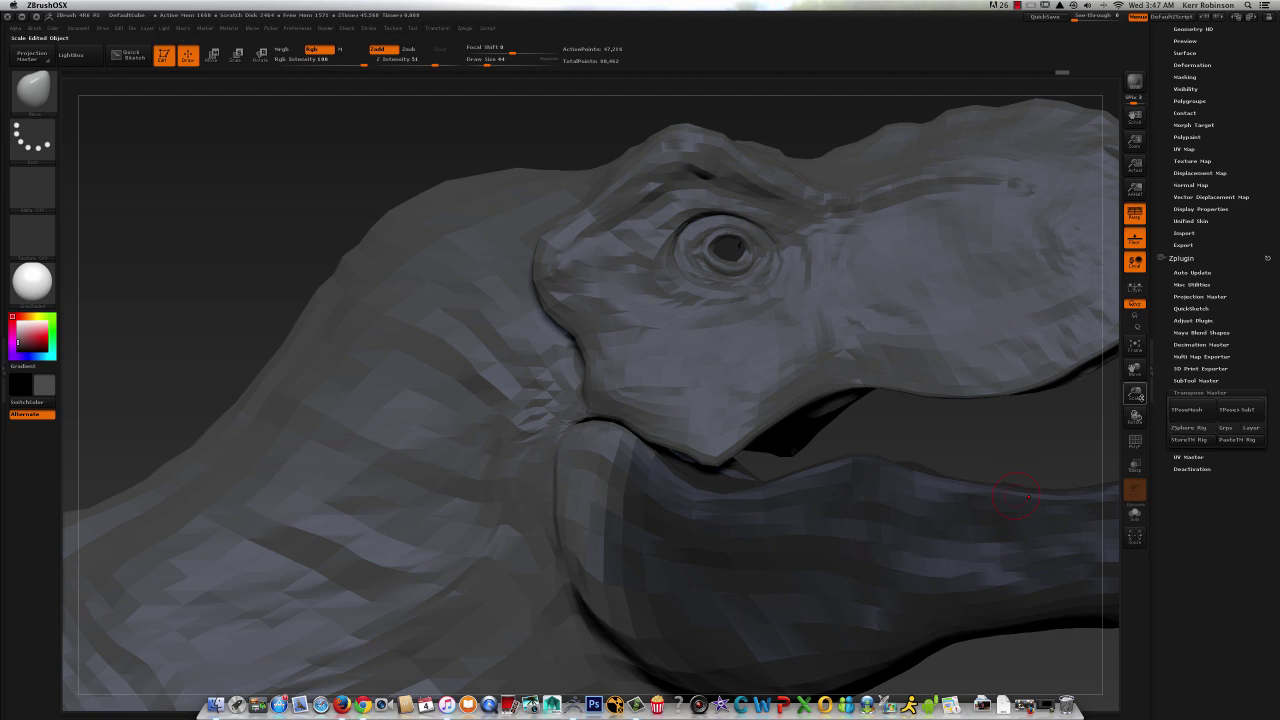
drag(1141, 398, 1043, 431)
mouse_move(650, 449)
shift+mouse_down()
mouse_move(622, 457)
mouse_move(565, 422)
mouse_move(550, 475)
mouse_move(600, 475)
mouse_move(605, 545)
shift+mouse_up()
mouse_move(621, 633)
shift+mouse_down()
mouse_move(572, 588)
mouse_move(553, 521)
shift+mouse_up()
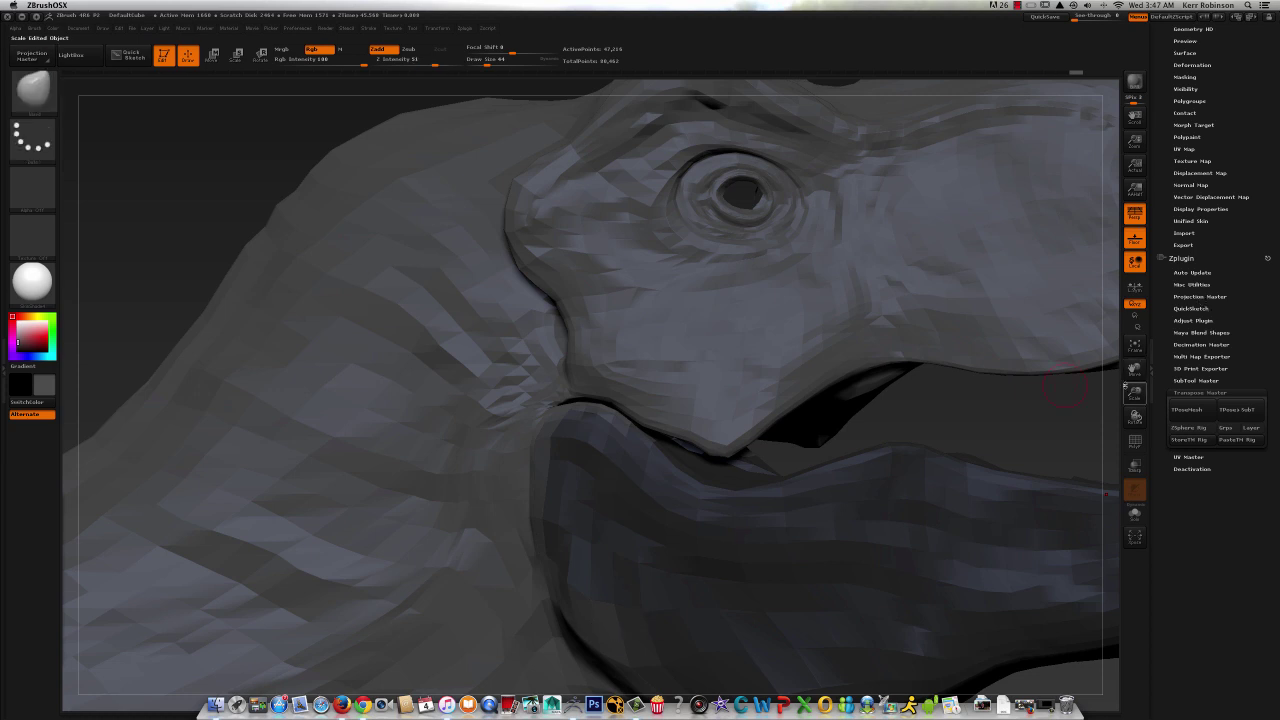
- Extend the mask along the lower jaw's rear lower edge and across its underside to the start of the throat
drag(1134, 370, 1114, 286)
mouse_move(1136, 388)
mouse_down()
mouse_move(1136, 376)
mouse_move(1008, 434)
mouse_up()
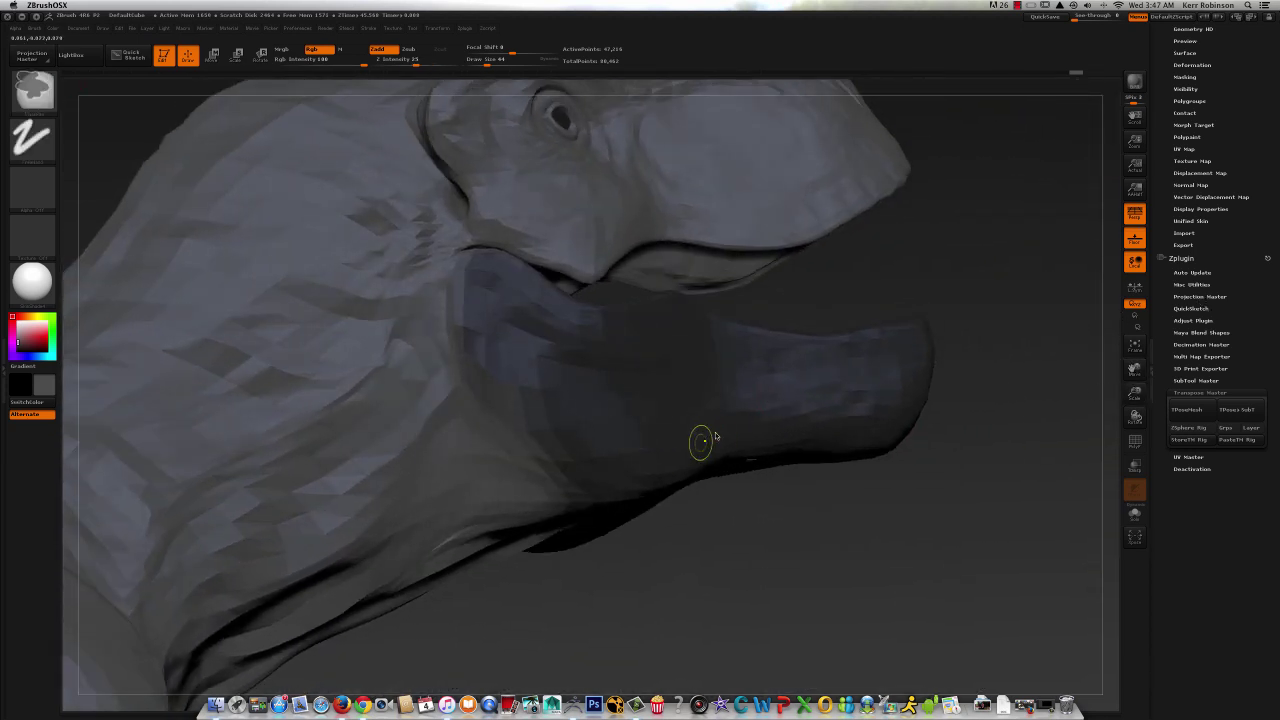
mouse_move(536, 443)
ctrl+mouse_down()
mouse_move(488, 371)
mouse_move(485, 404)
mouse_move(566, 487)
ctrl+mouse_up()
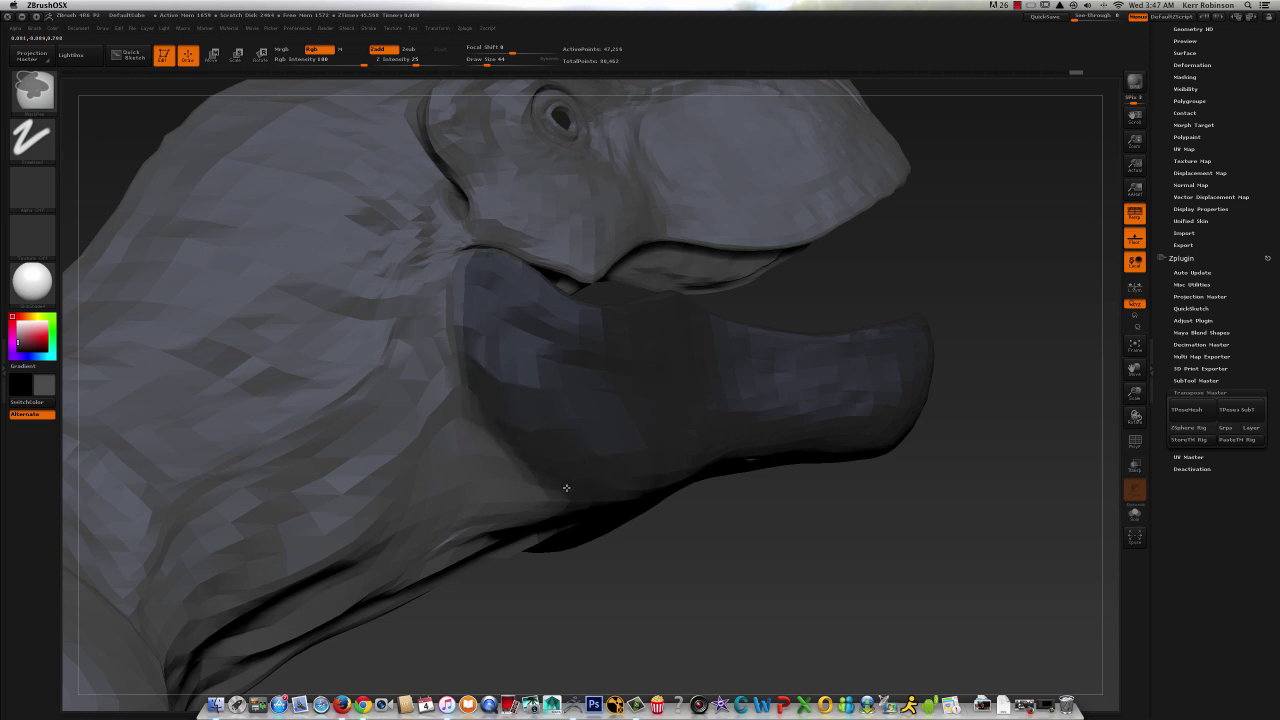
mouse_move(499, 400)
shift+mouse_down()
mouse_move(546, 535)
mouse_move(709, 586)
mouse_move(703, 543)
mouse_move(610, 556)
shift+mouse_up()
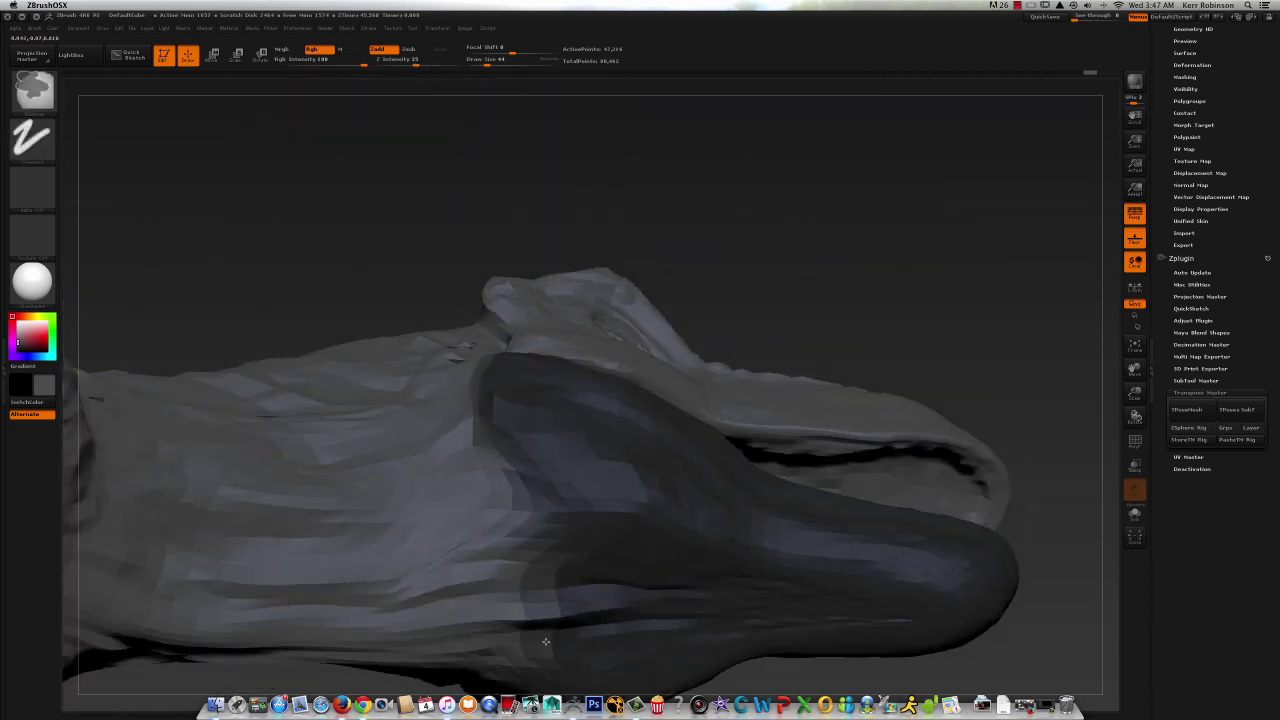
mouse_move(546, 642)
ctrl+mouse_down()
mouse_move(515, 566)
mouse_move(487, 632)
mouse_move(537, 519)
ctrl+mouse_up()
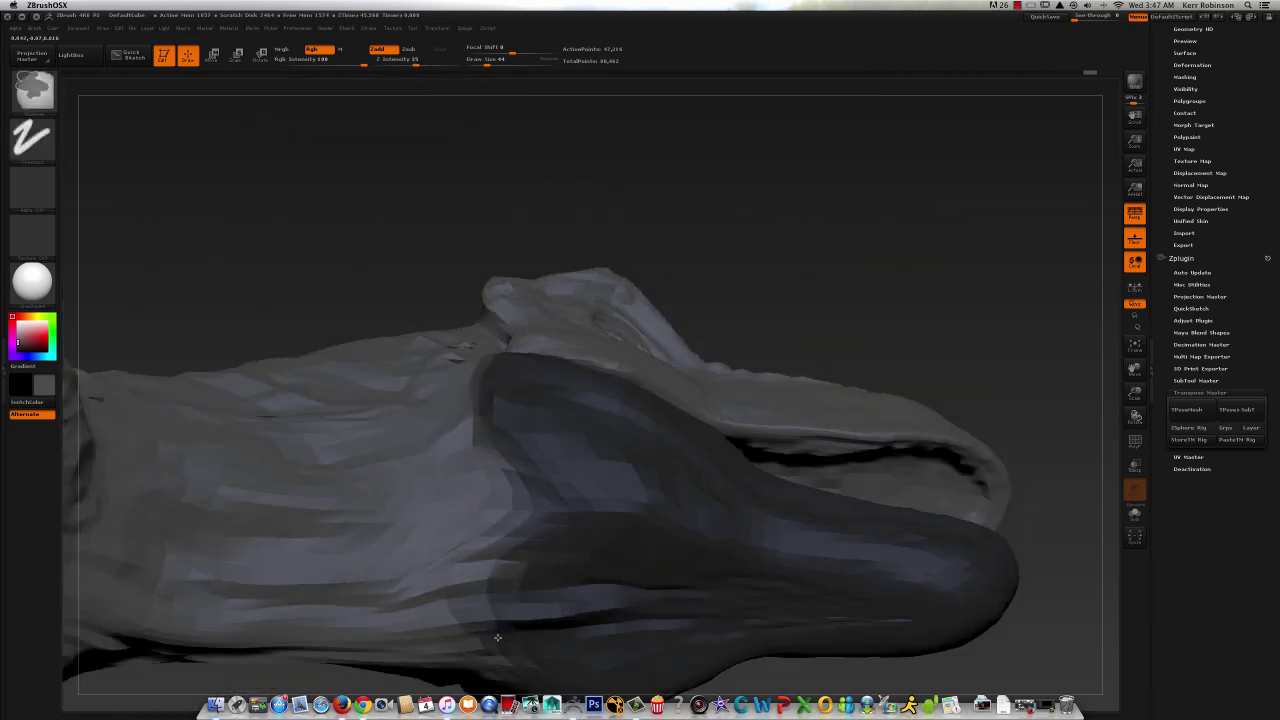
key(shift)
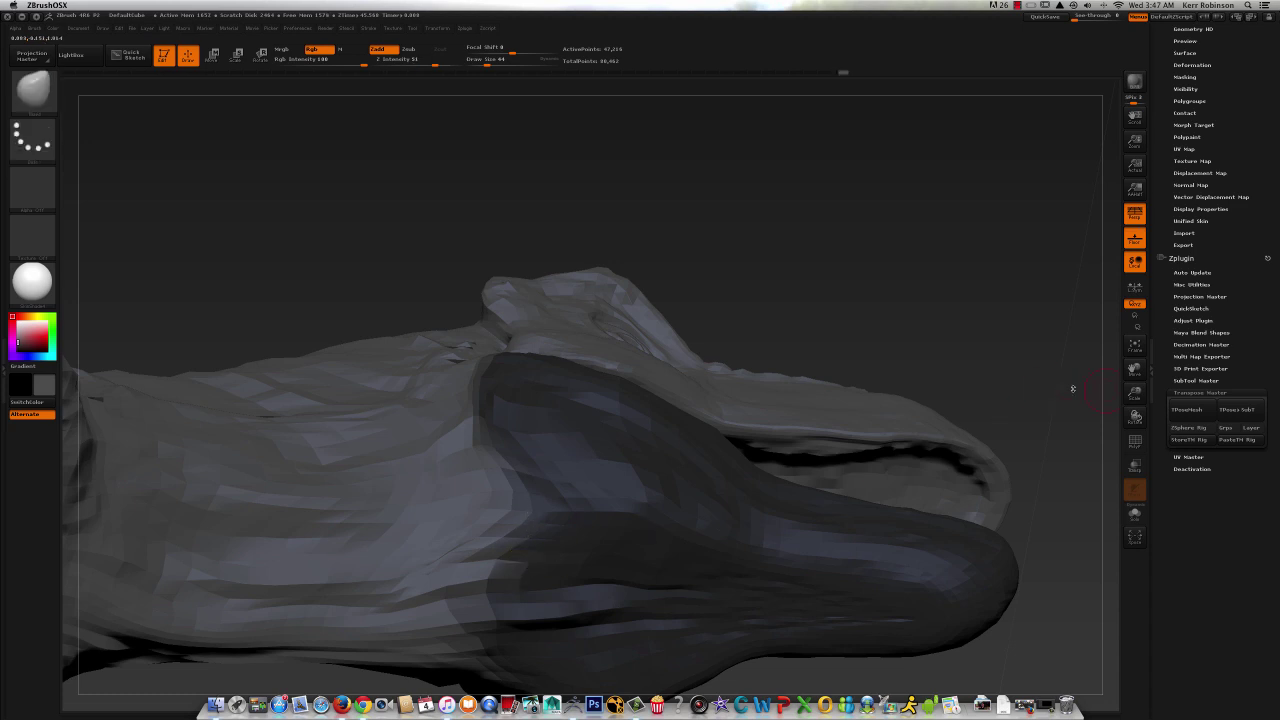
drag(1143, 387, 1060, 365)
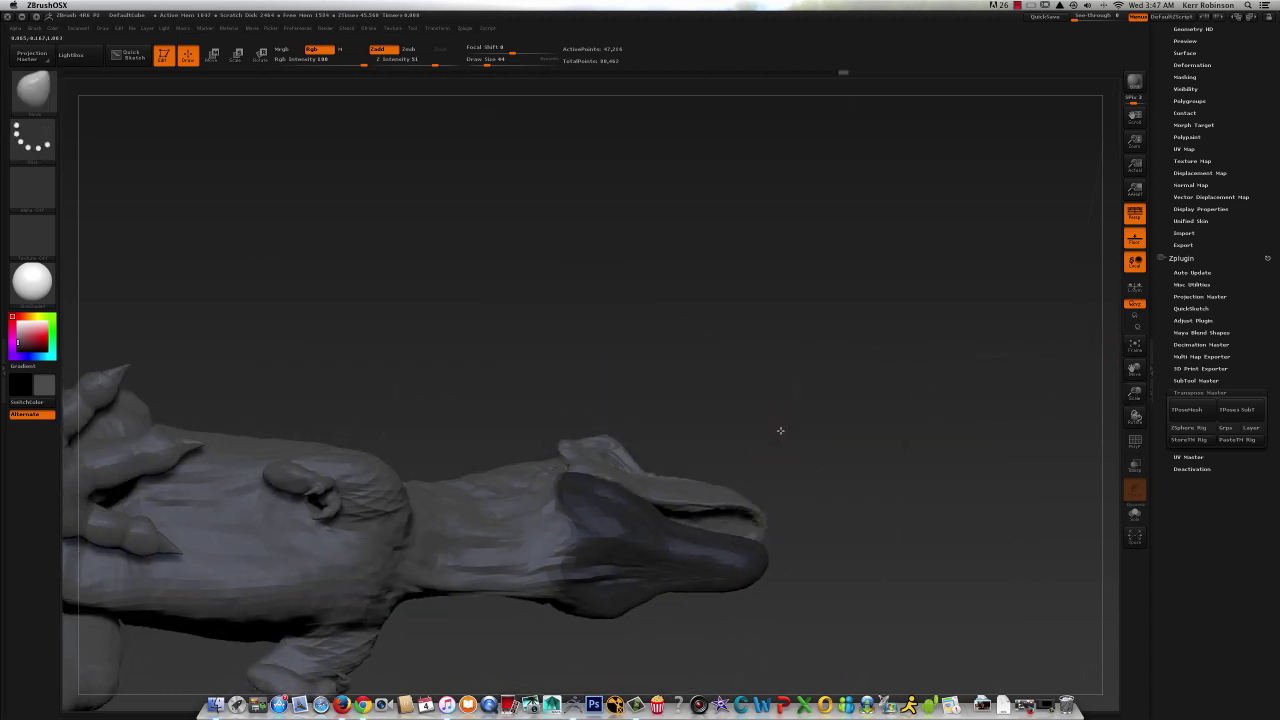
drag(780, 431, 782, 513)
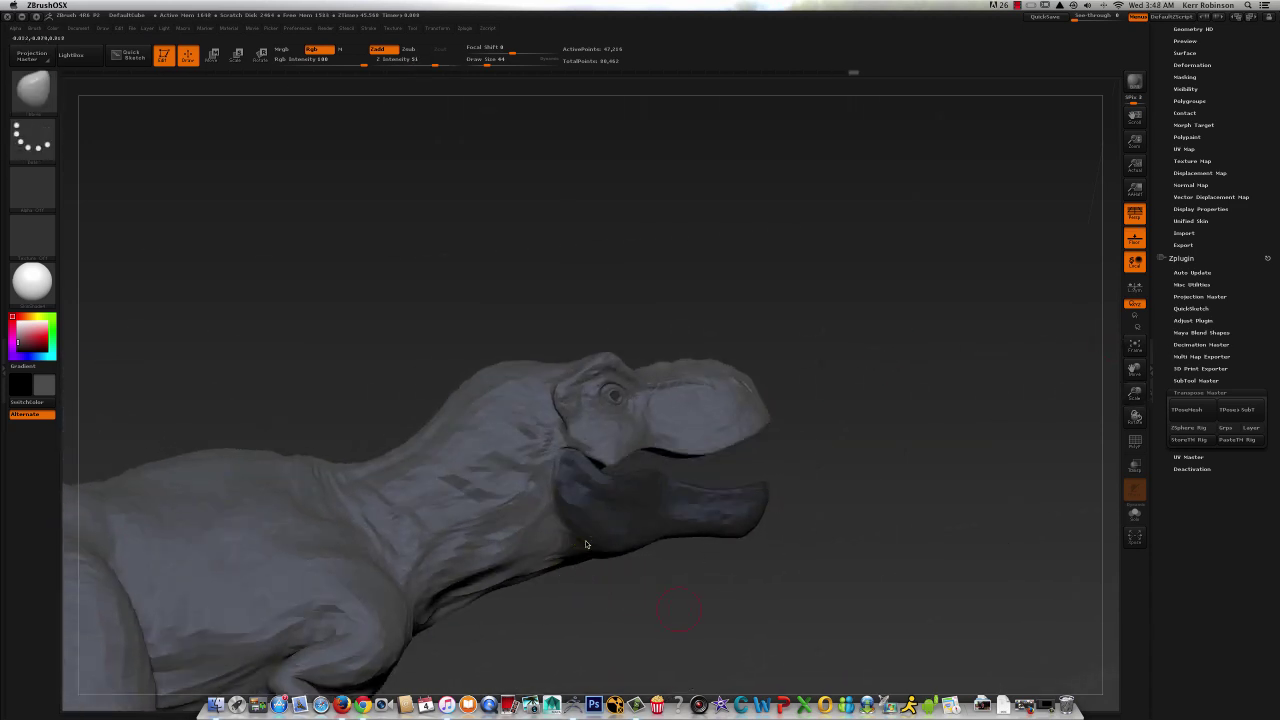
mouse_move(580, 549)
mouse_down()
mouse_move(661, 511)
mouse_move(600, 591)
mouse_up()
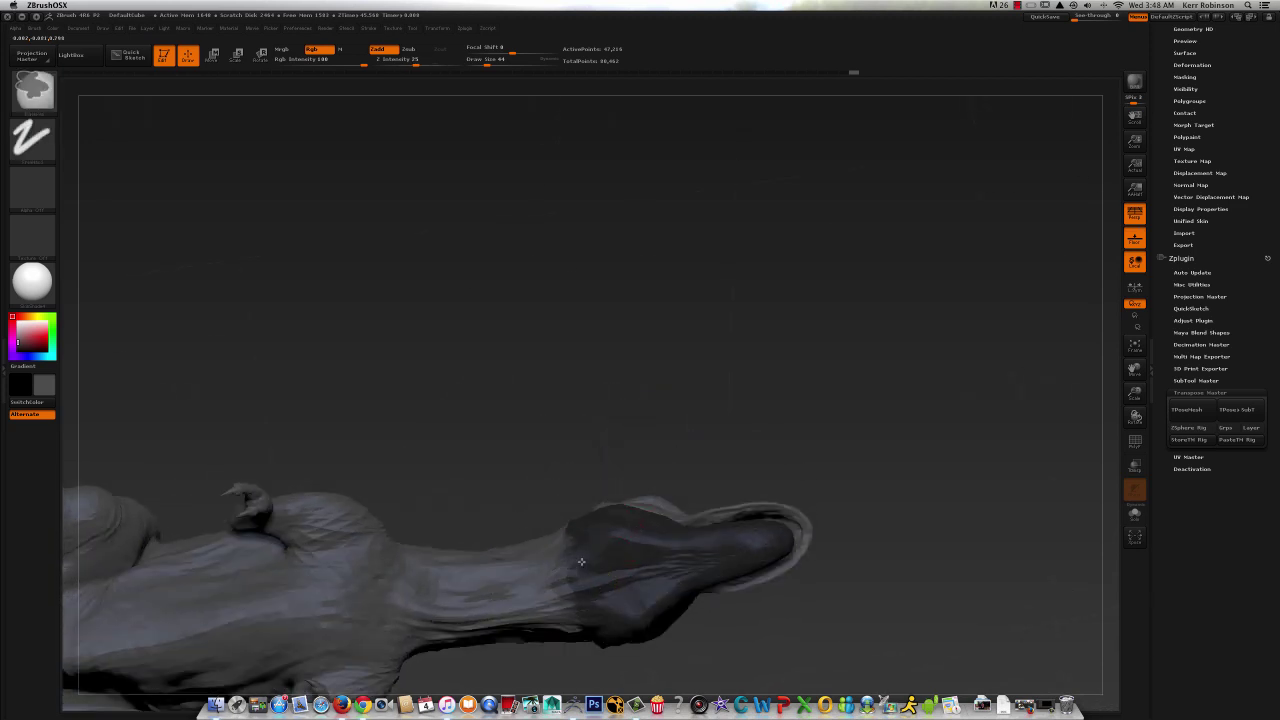
mouse_move(634, 489)
shift+mouse_down()
mouse_move(737, 409)
mouse_move(799, 524)
mouse_move(900, 537)
mouse_move(874, 509)
mouse_move(911, 514)
shift+mouse_up()
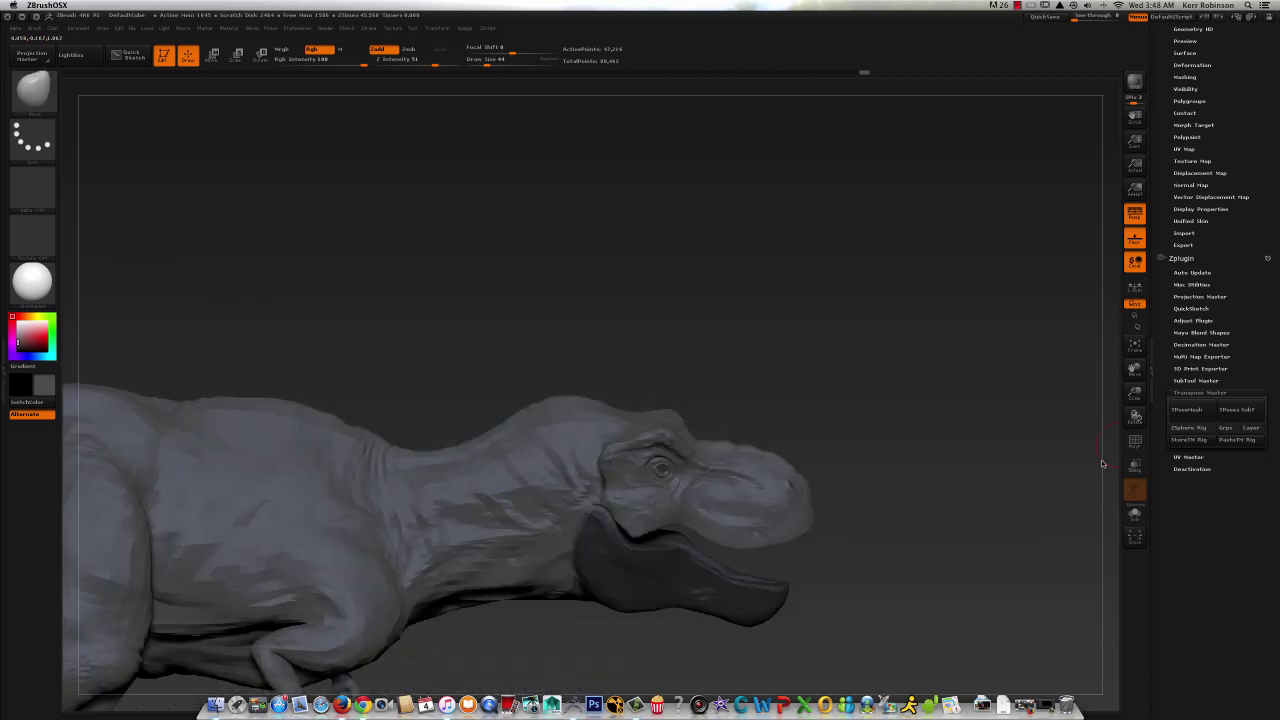
- Make the masked lower jaw its own polygroup with Group Masked and turn on the PolyFrame display
drag(1135, 370, 1155, 254)
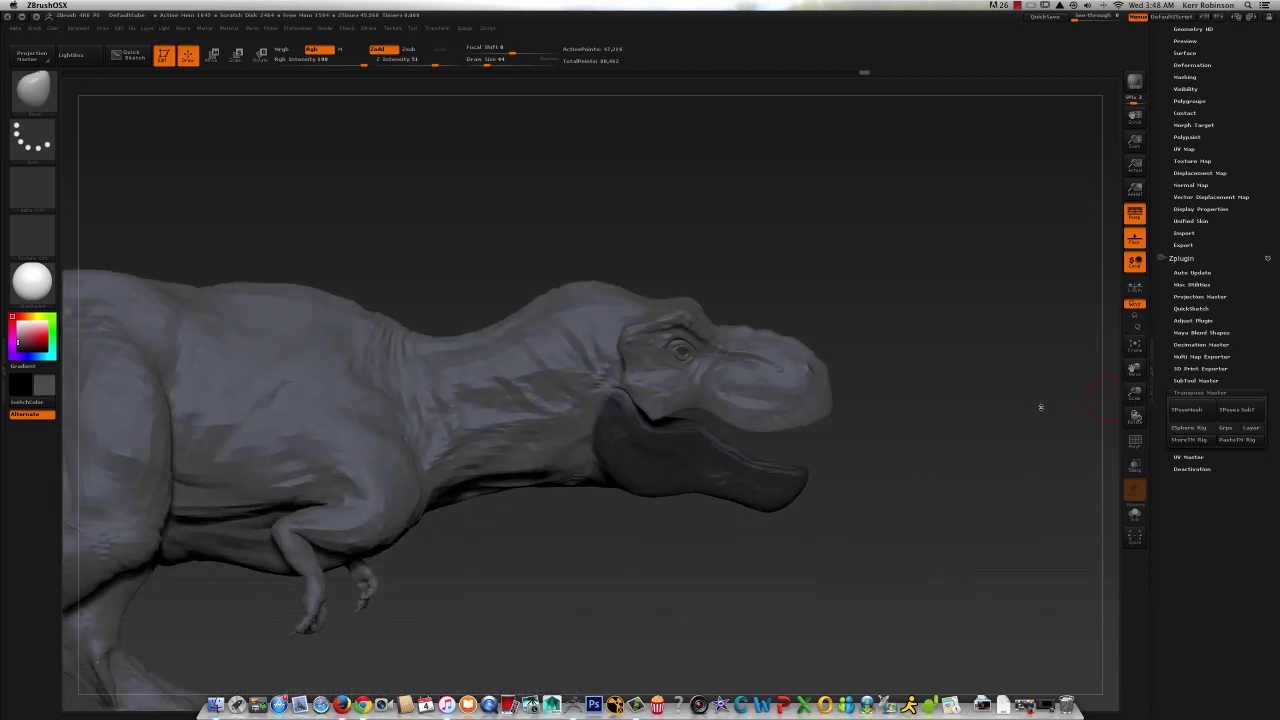
scroll(1170, 278, up, 1)
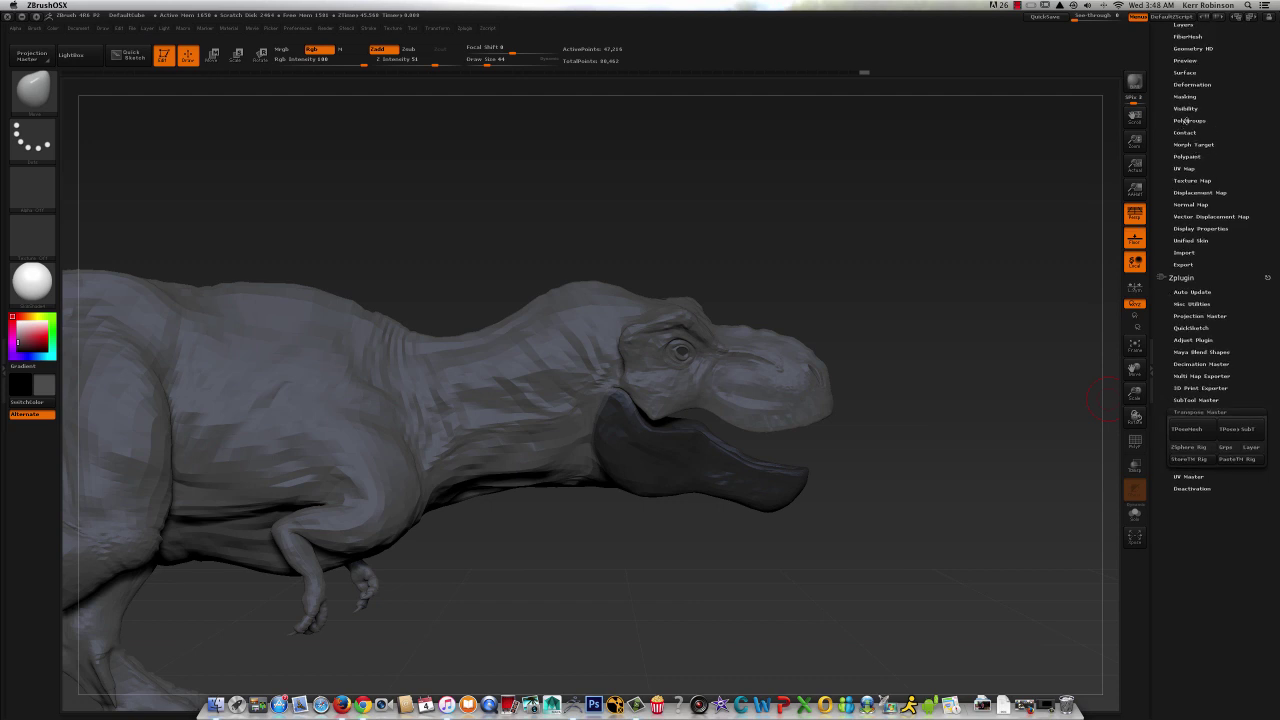
click(1187, 120)
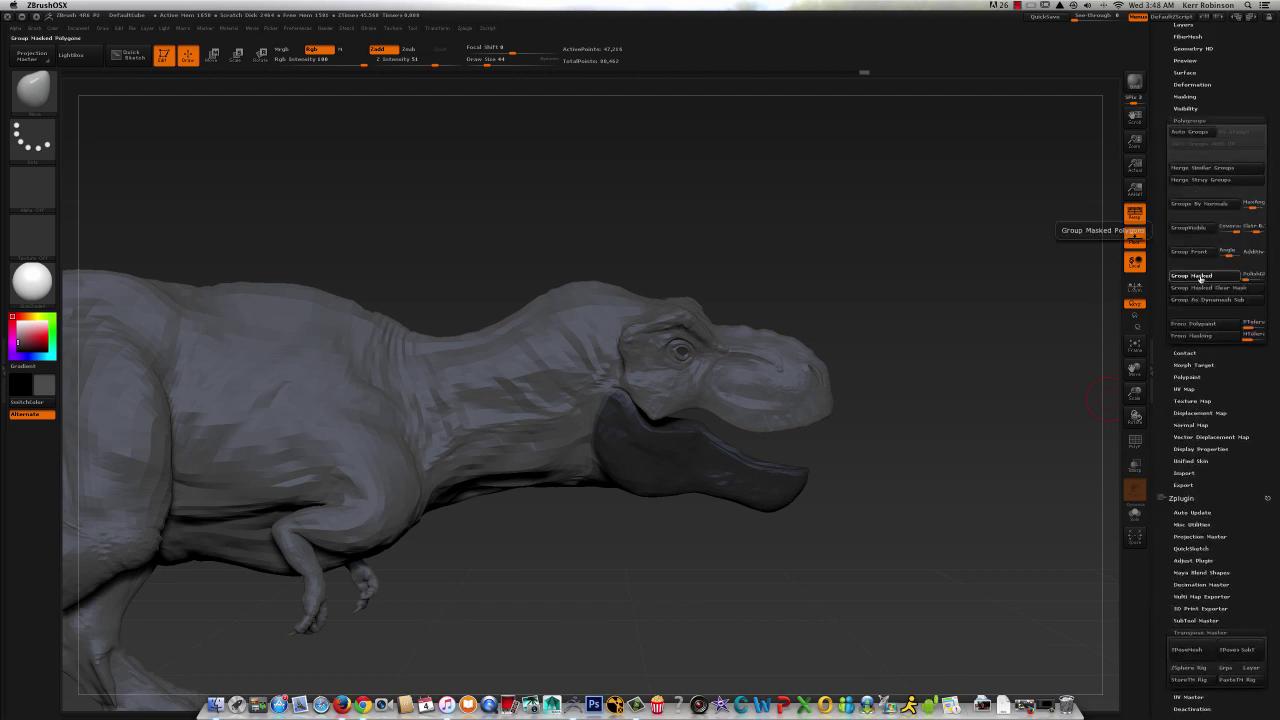
click(1201, 277)
click(1133, 442)
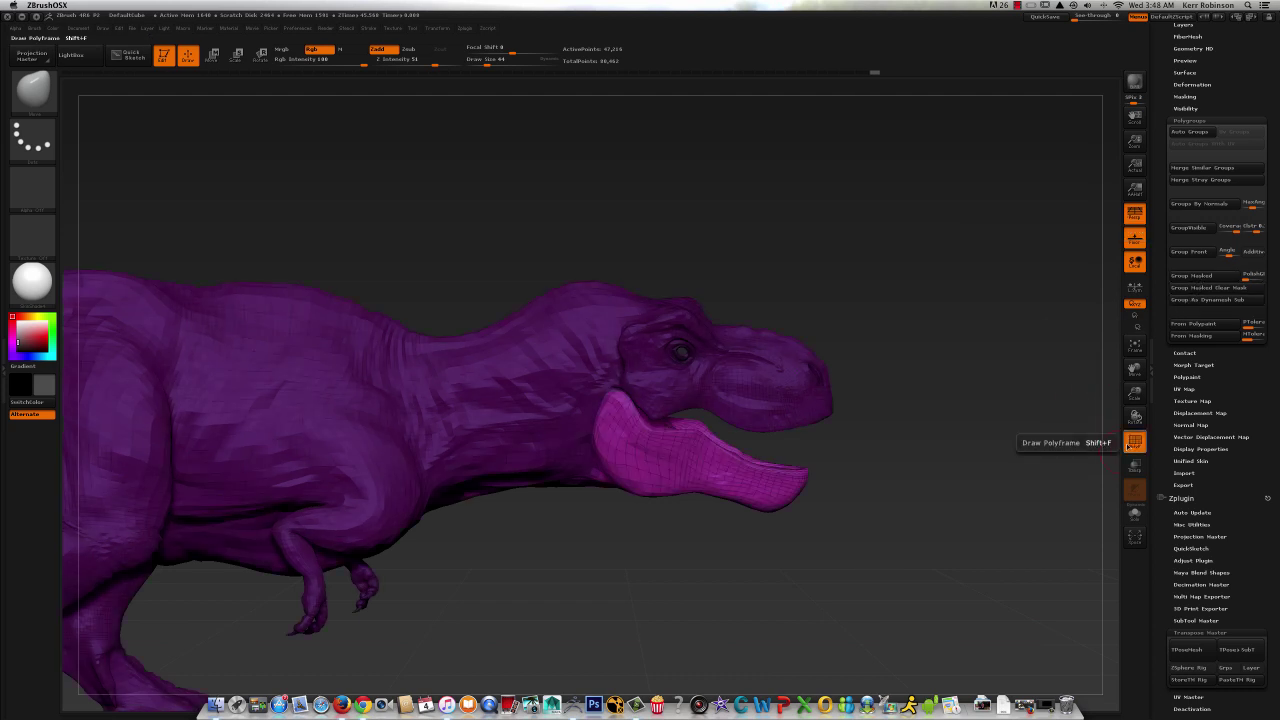
- Unhide all parts of the T-Rex, including the teeth, tongue and eyes, with the head framed from the side
mouse_move(966, 486)
mouse_down()
mouse_move(960, 451)
mouse_move(963, 466)
mouse_up()
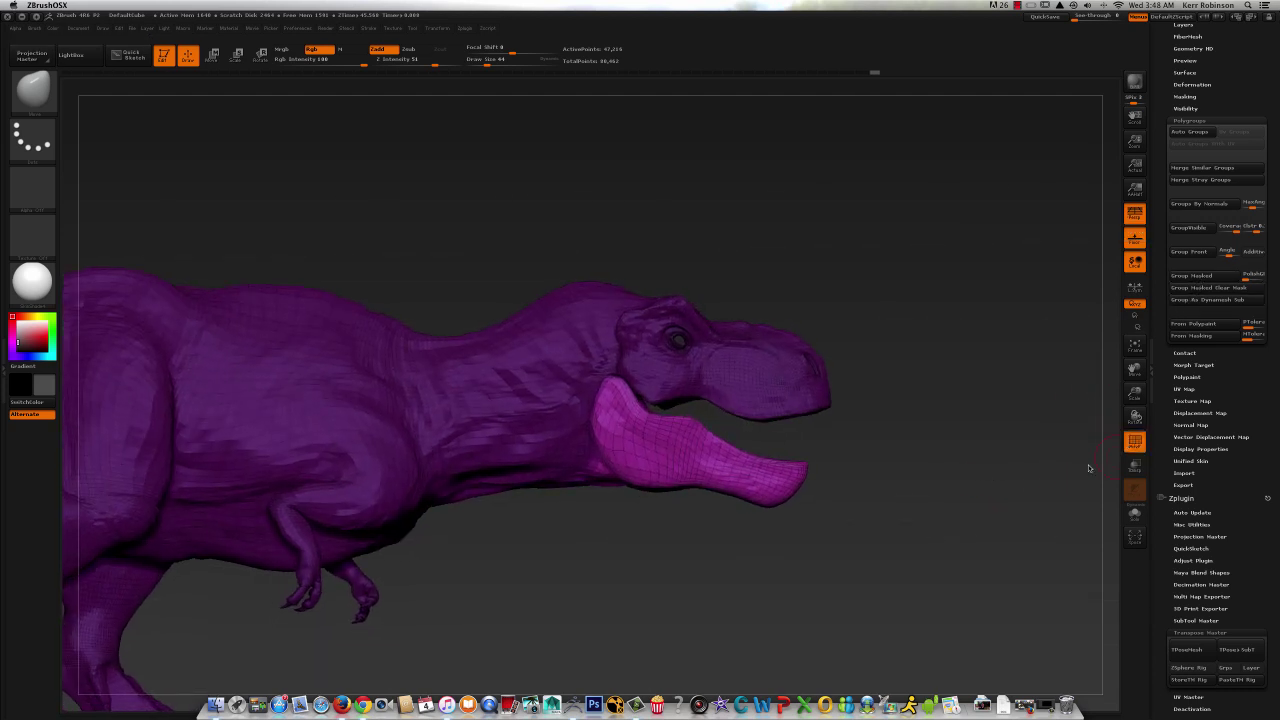
drag(1134, 393, 1131, 432)
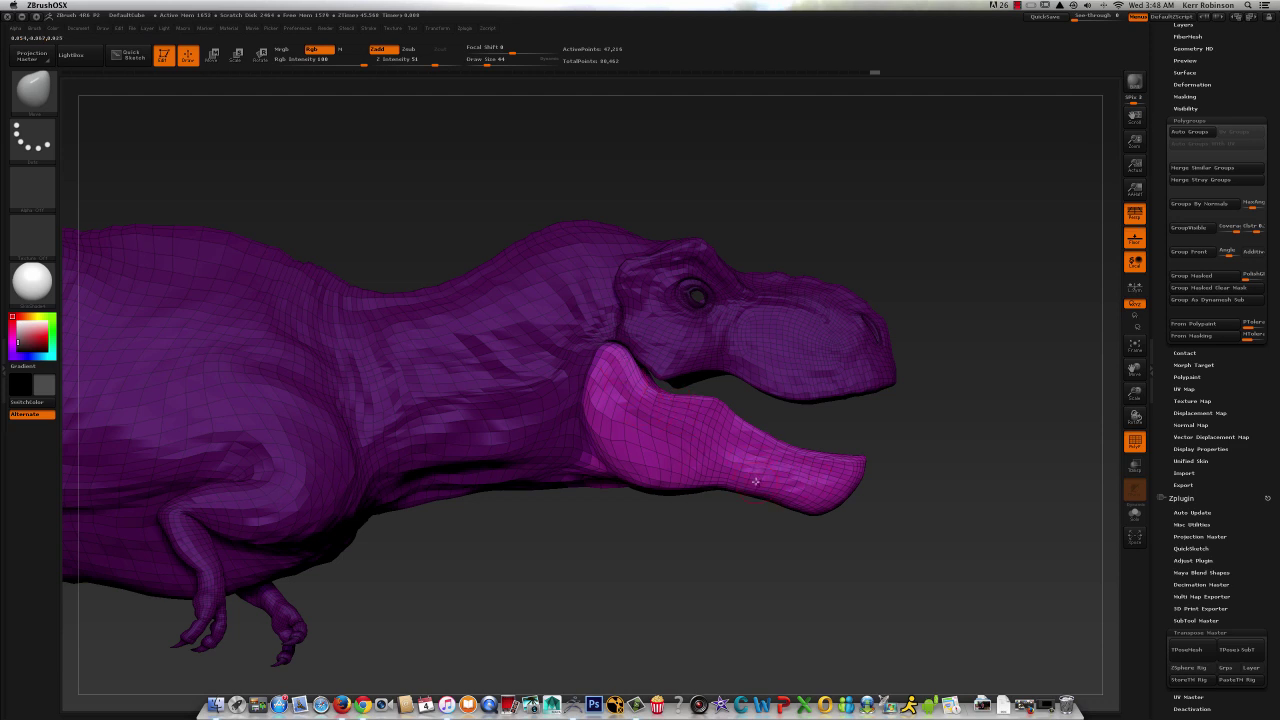
ctrl+shift+click(991, 400)
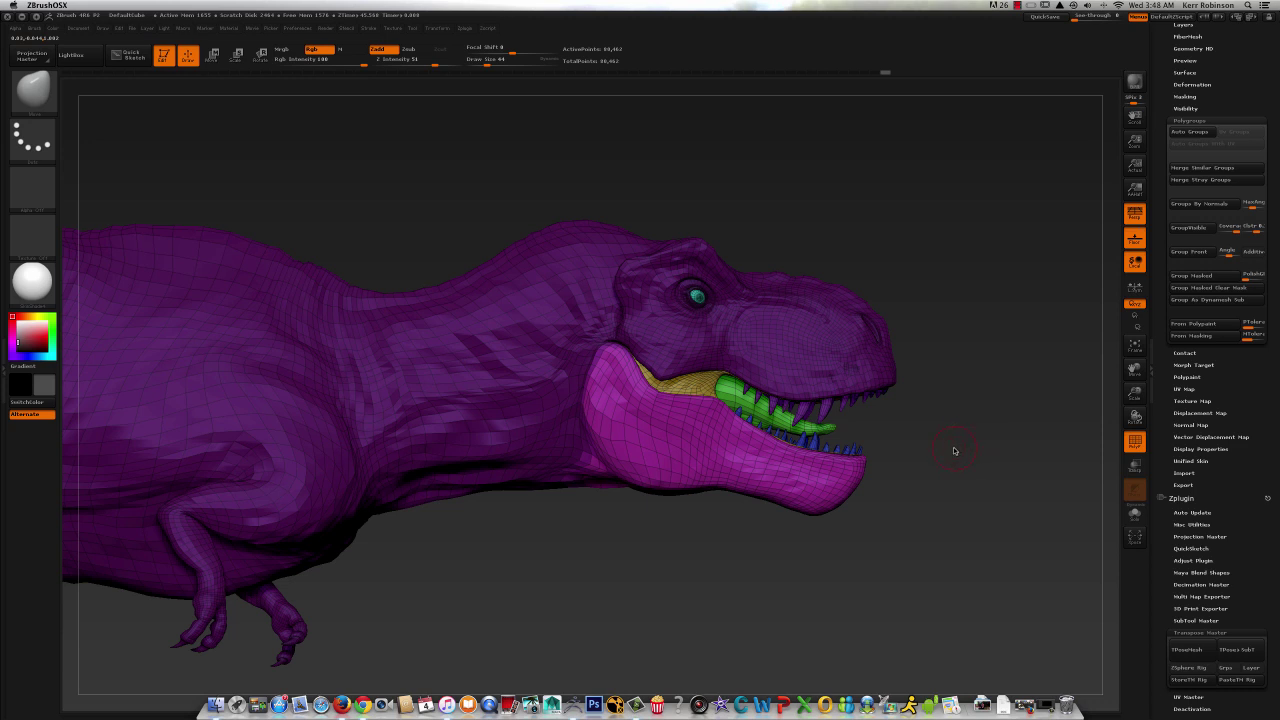
key(shift)
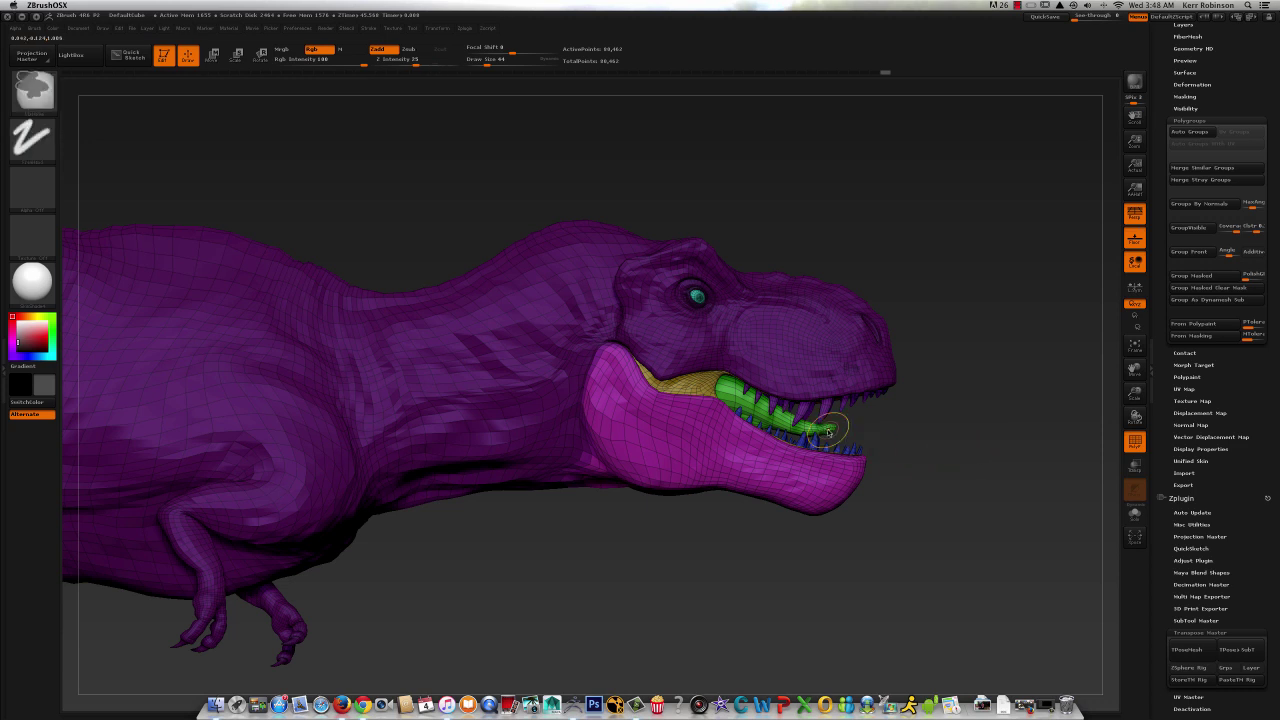
key(ctrl+shift)
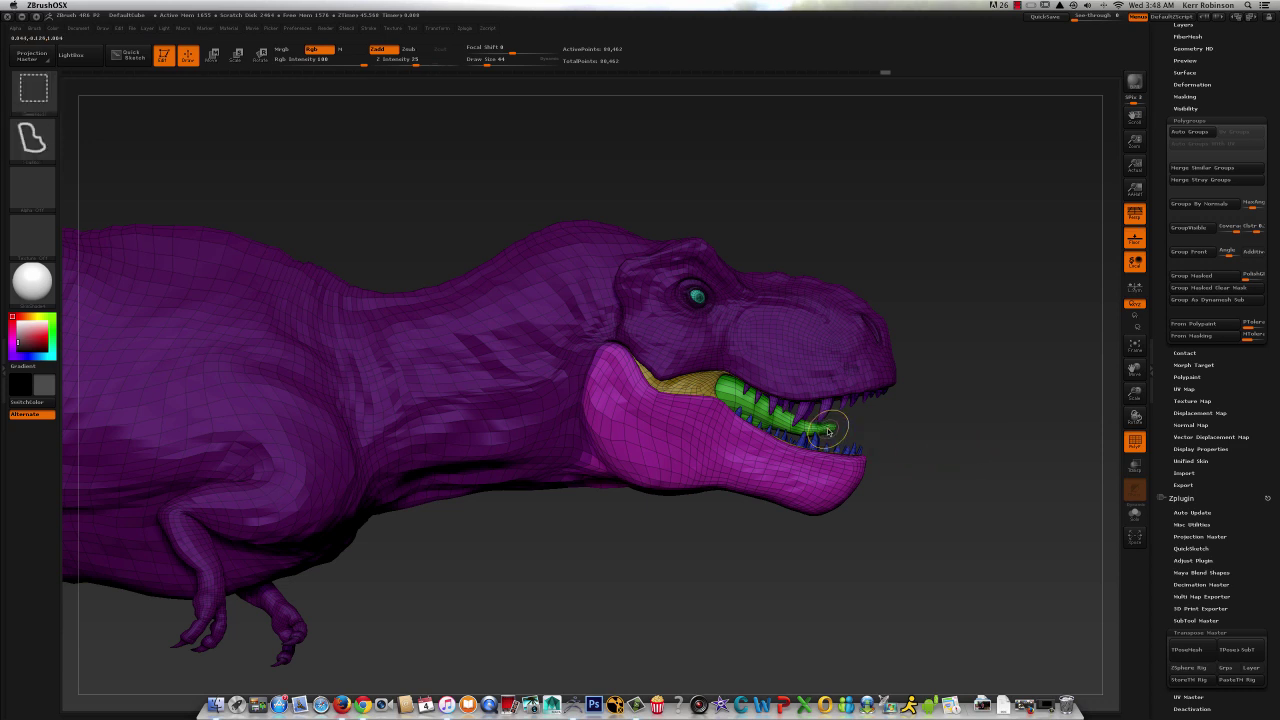
drag(983, 513, 943, 484)
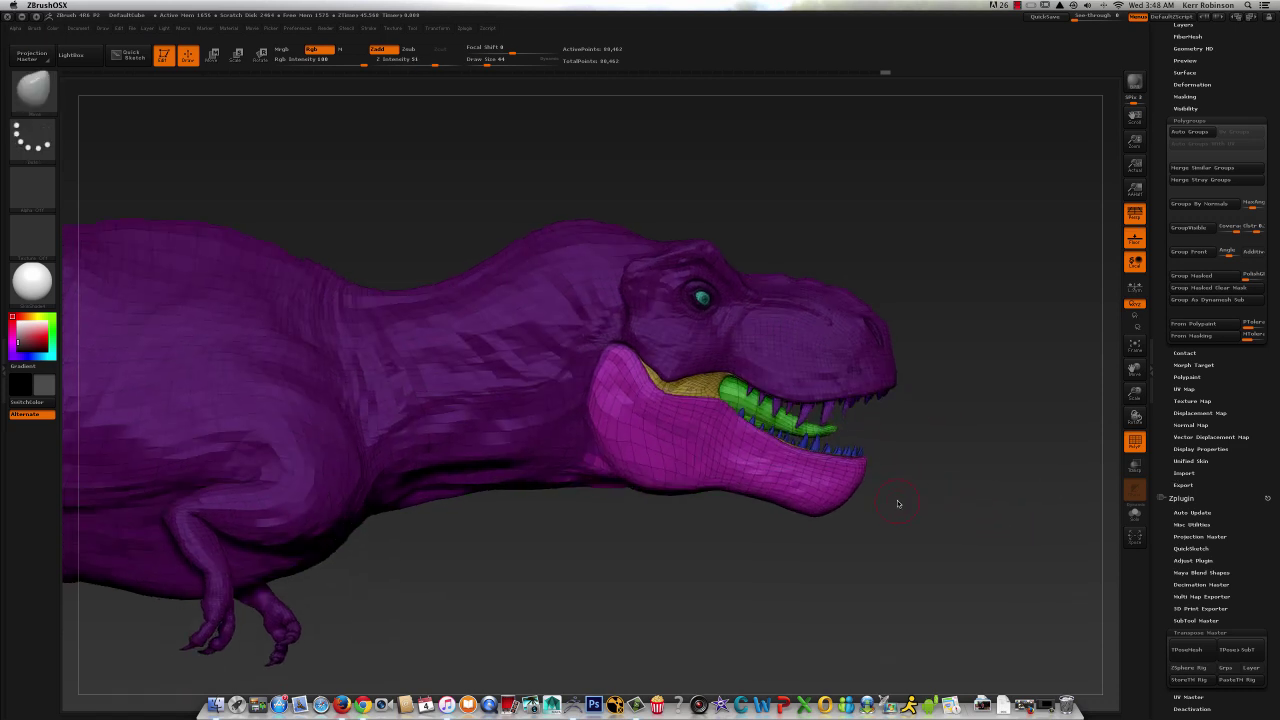
drag(1030, 390, 1116, 400)
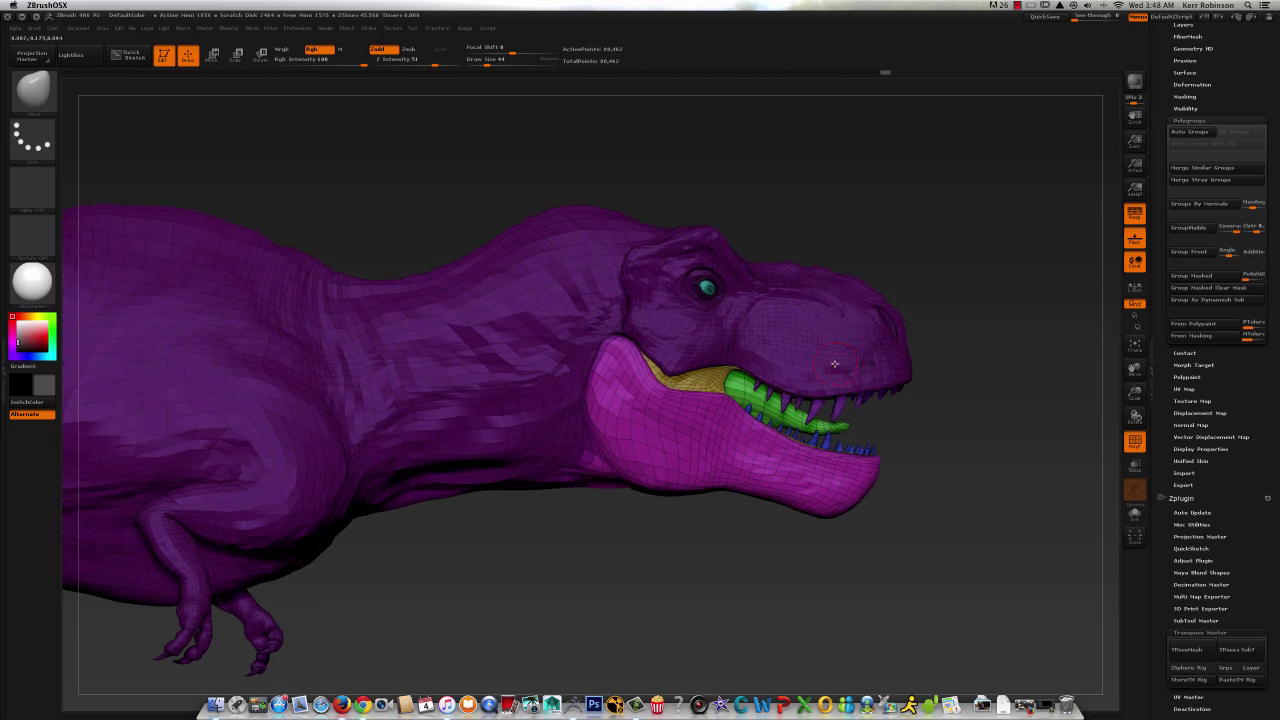
key(ctrl+shift)
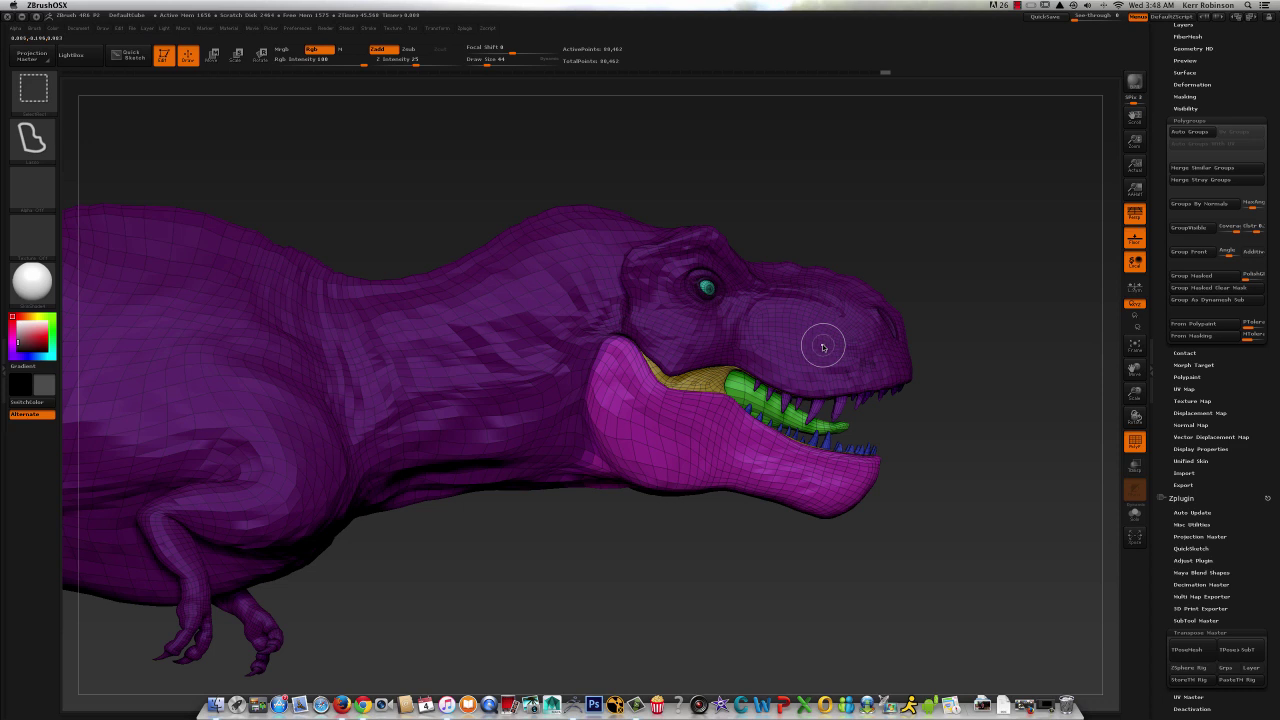
- Turn off the PolyFrame display, isolate the body polygroup without the lower jaw, and frame the whole T-Rex
click(1135, 441)
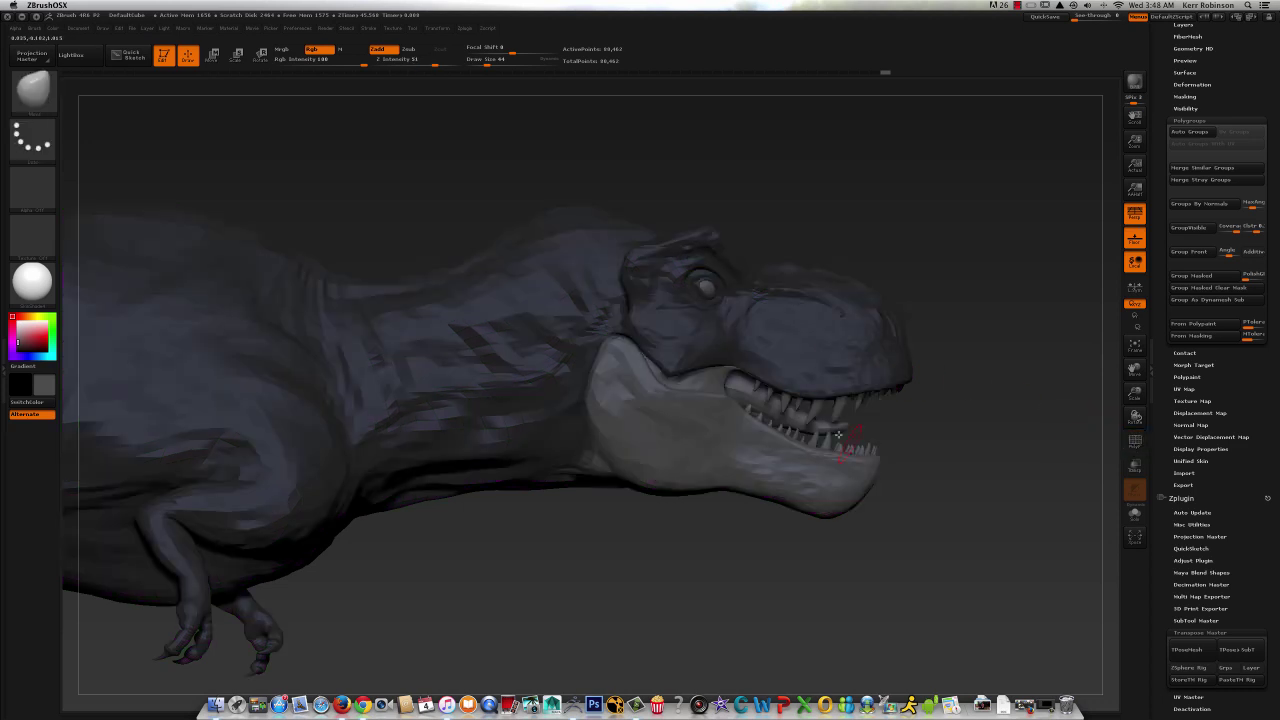
ctrl+shift+click(836, 357)
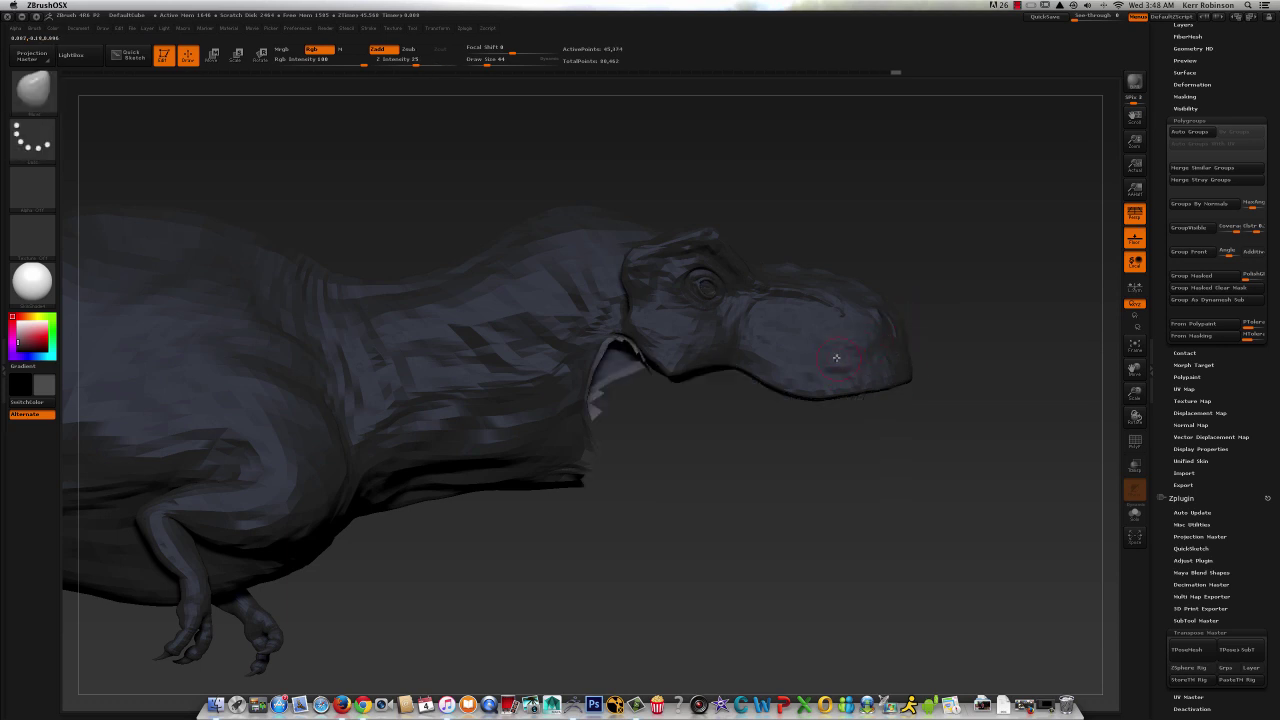
drag(1134, 394, 1057, 291)
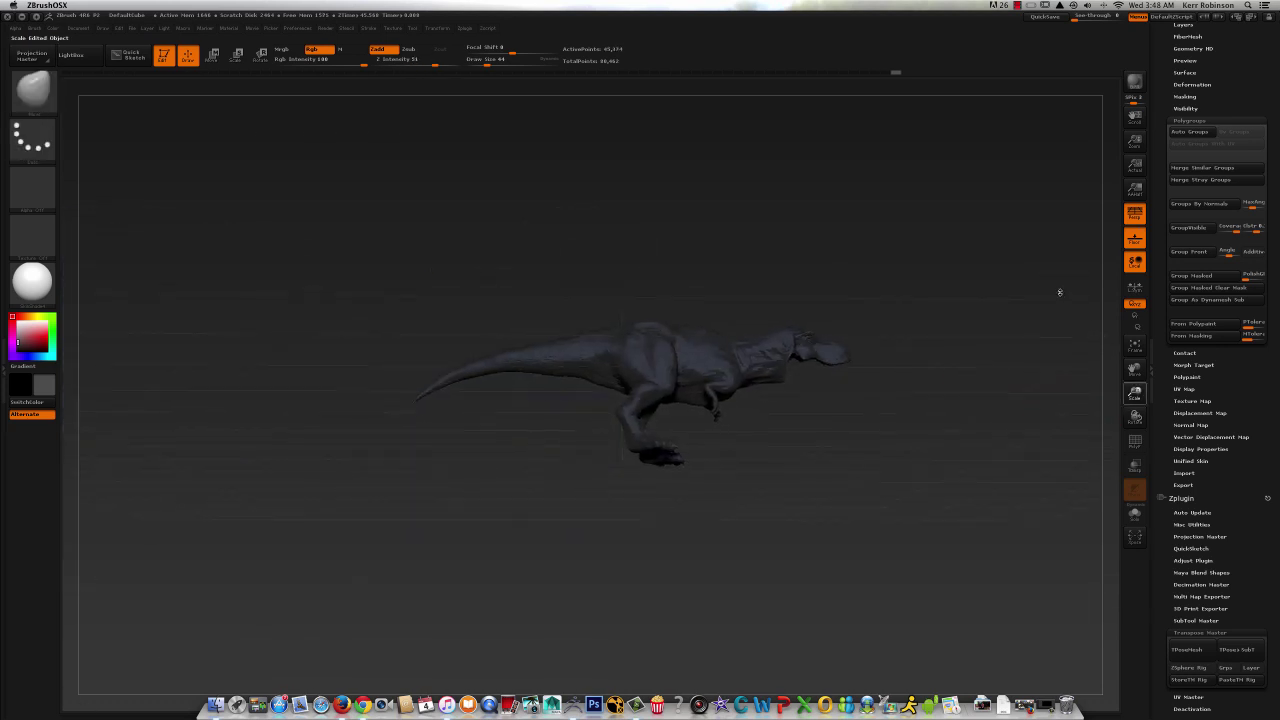
drag(1003, 392, 975, 409)
drag(1134, 394, 1132, 442)
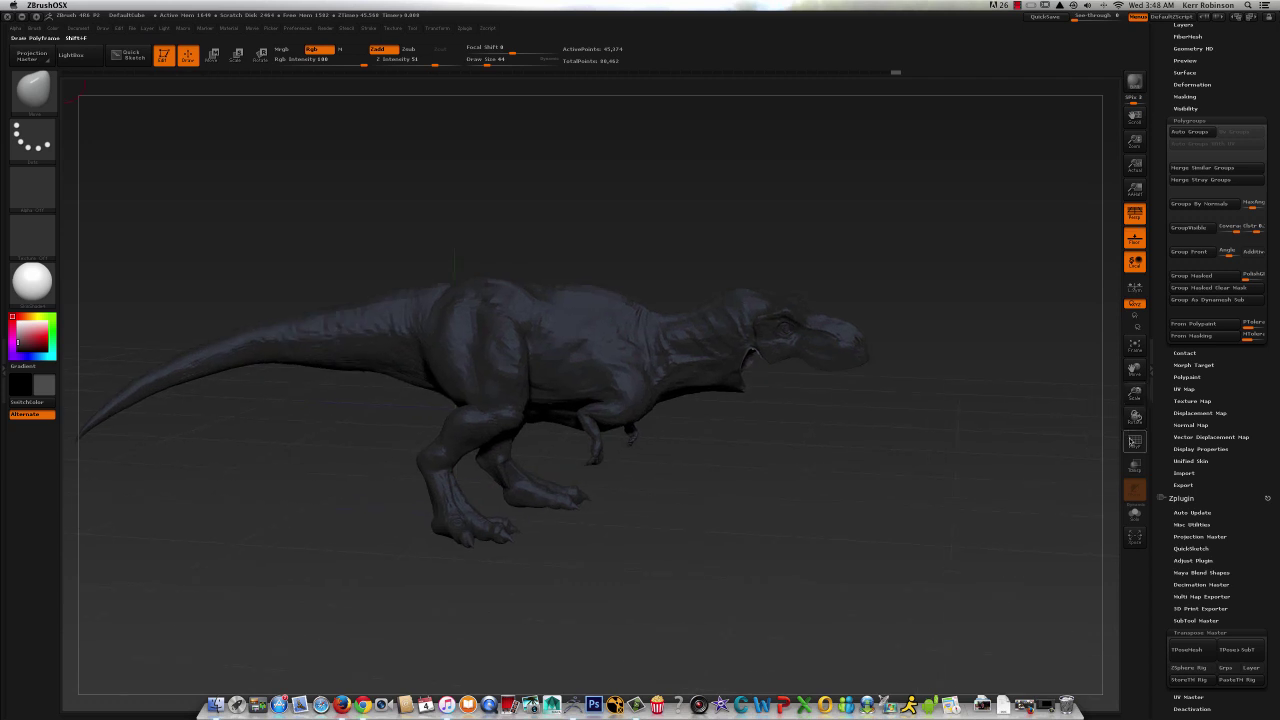
drag(1036, 446, 953, 432)
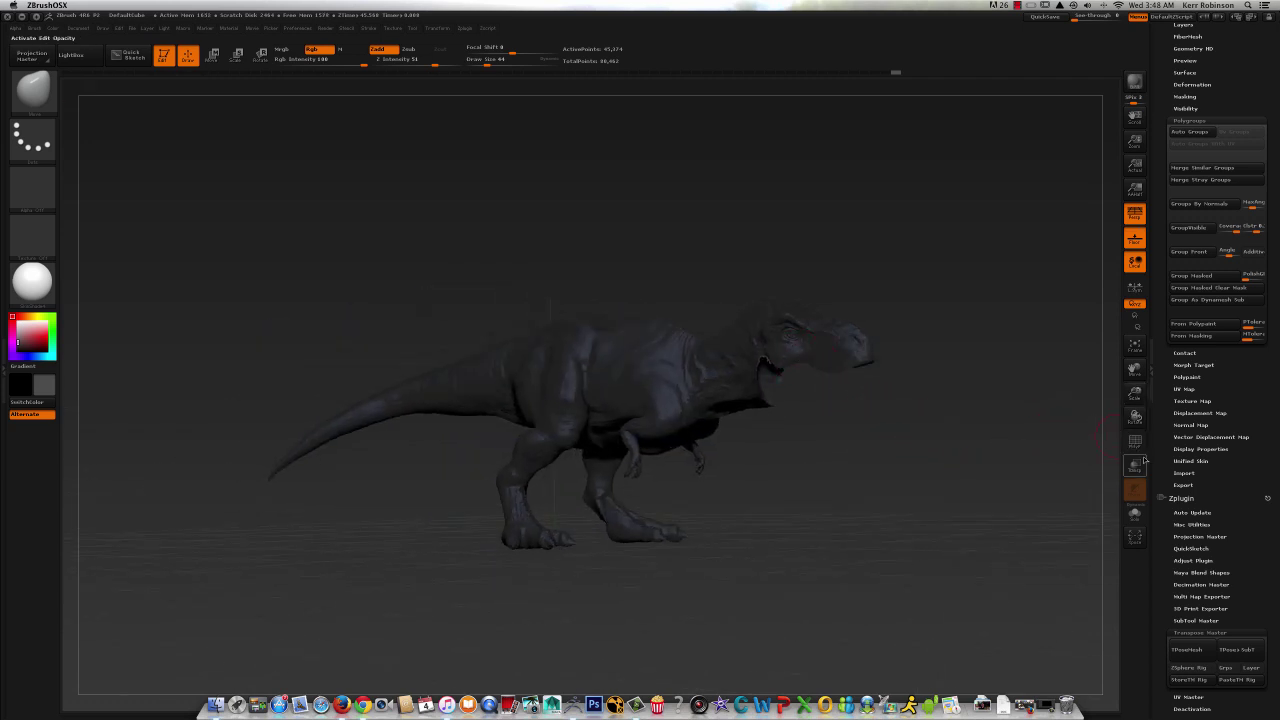
key(ctrl)
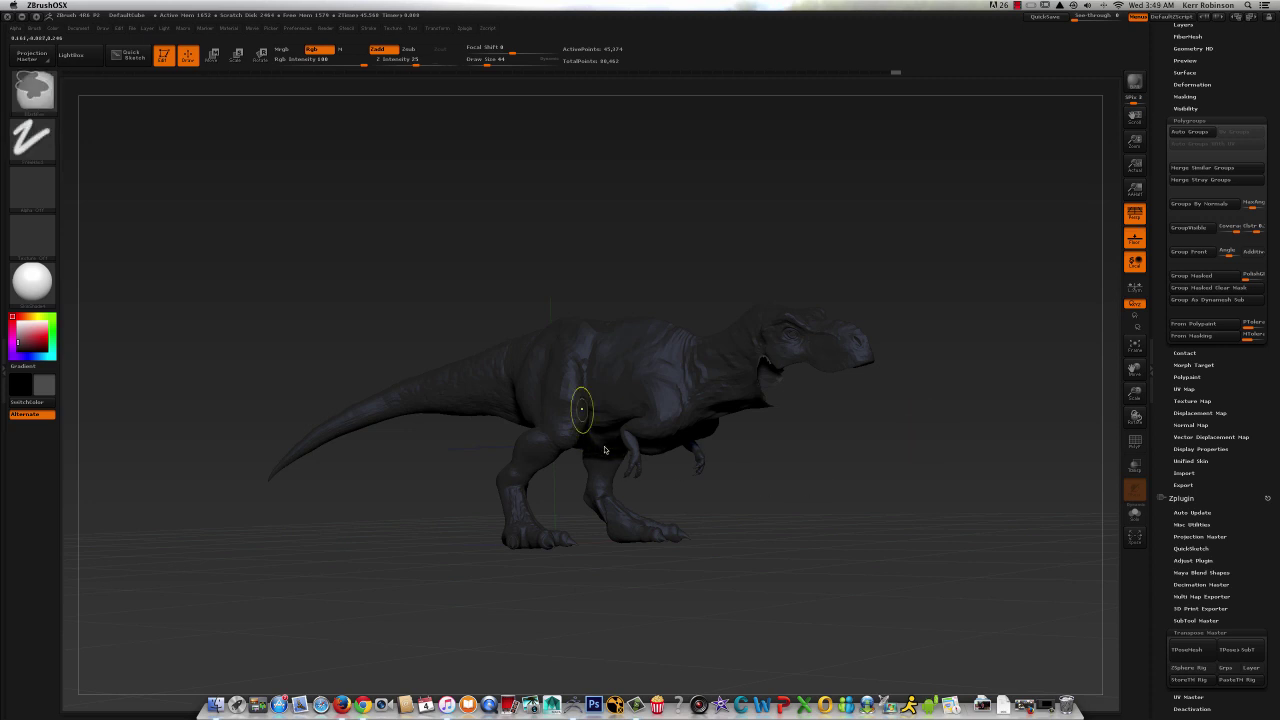
- Mask the isolated body polygroup and unhide all parts, leaving the lower jaw unmasked, with the head framed up close
click(33, 140)
click(205, 179)
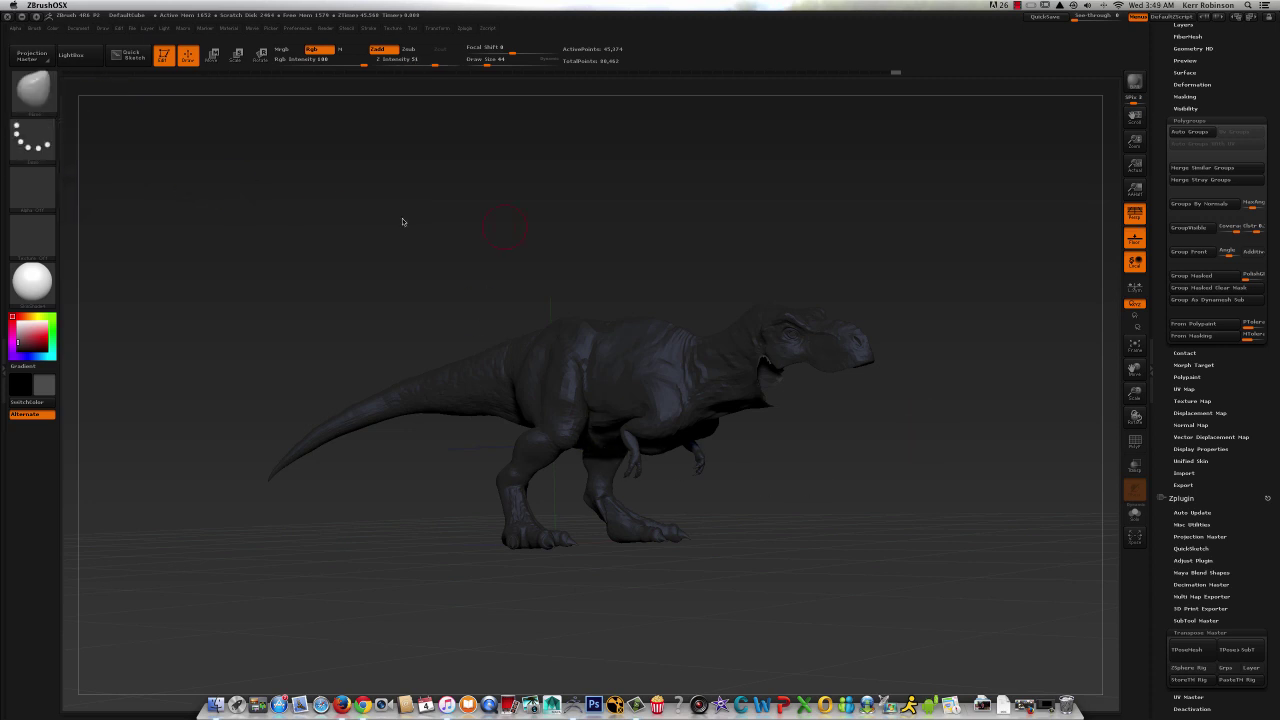
mouse_move(655, 214)
mouse_down()
mouse_move(214, 526)
mouse_move(841, 540)
mouse_move(938, 262)
mouse_up()
drag(911, 311, 945, 307)
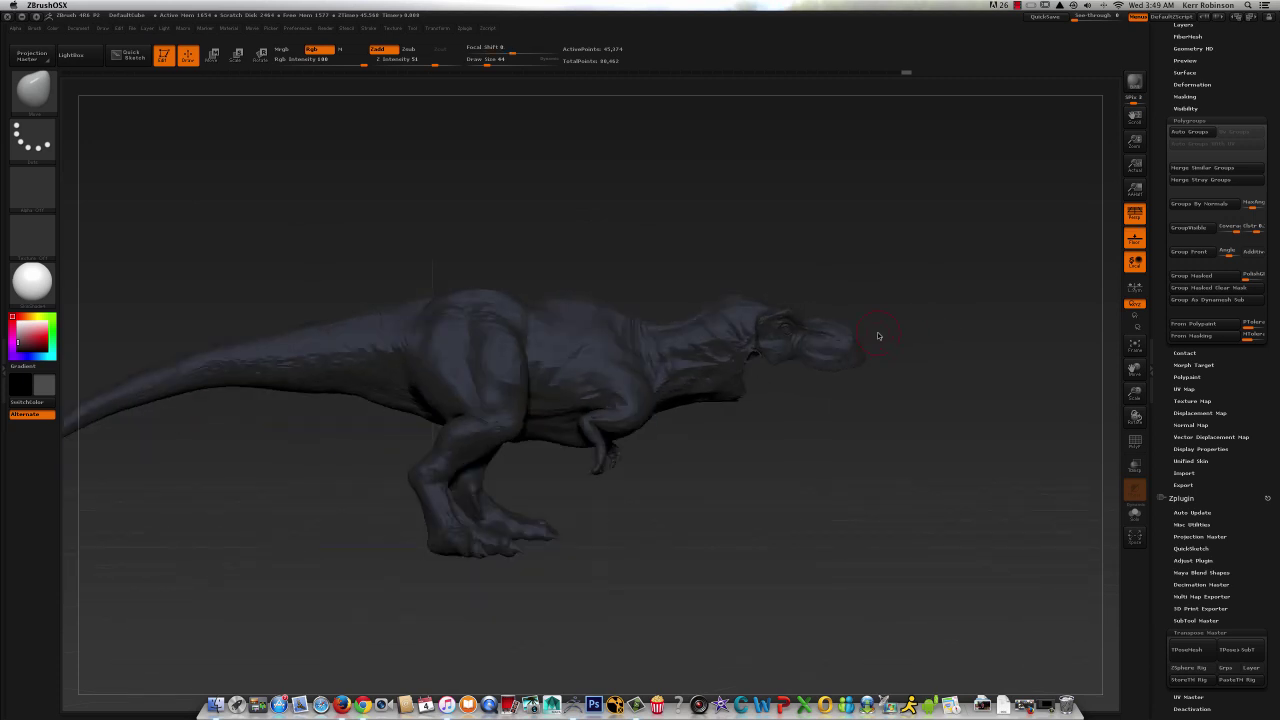
ctrl+shift+click(957, 264)
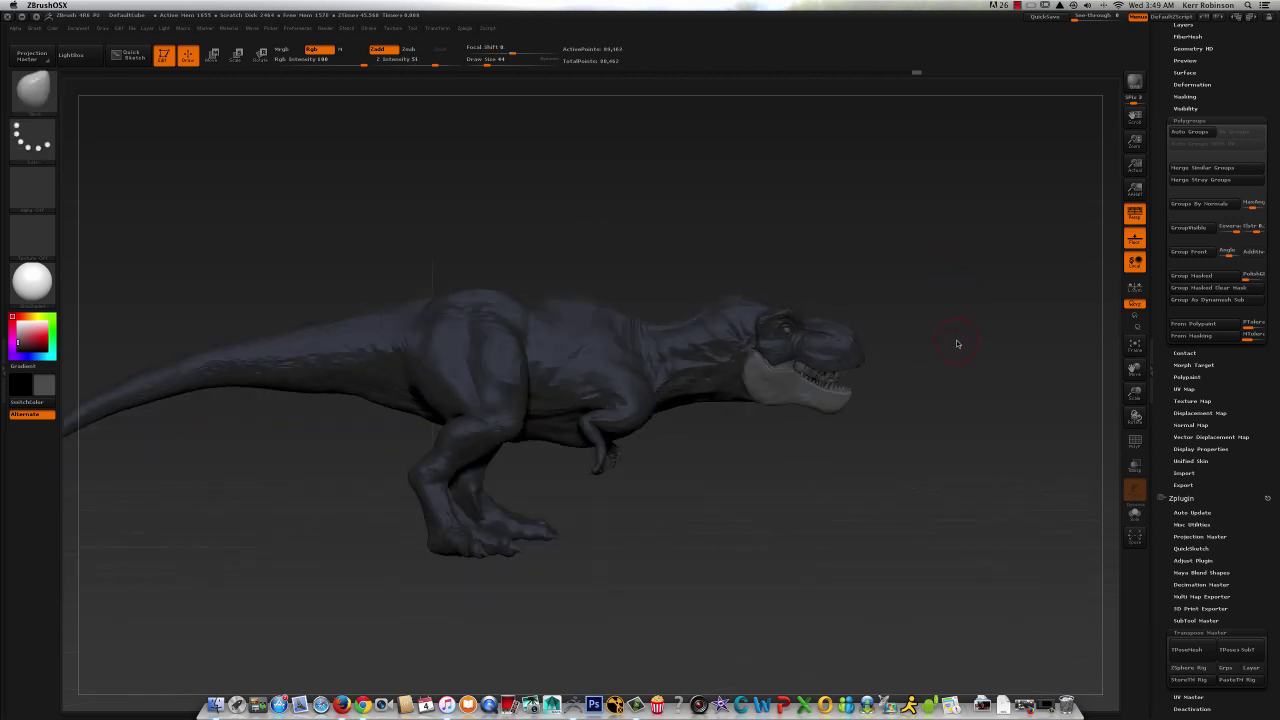
drag(1135, 393, 1157, 454)
mouse_move(836, 223)
mouse_down()
mouse_move(846, 209)
mouse_move(828, 217)
mouse_up()
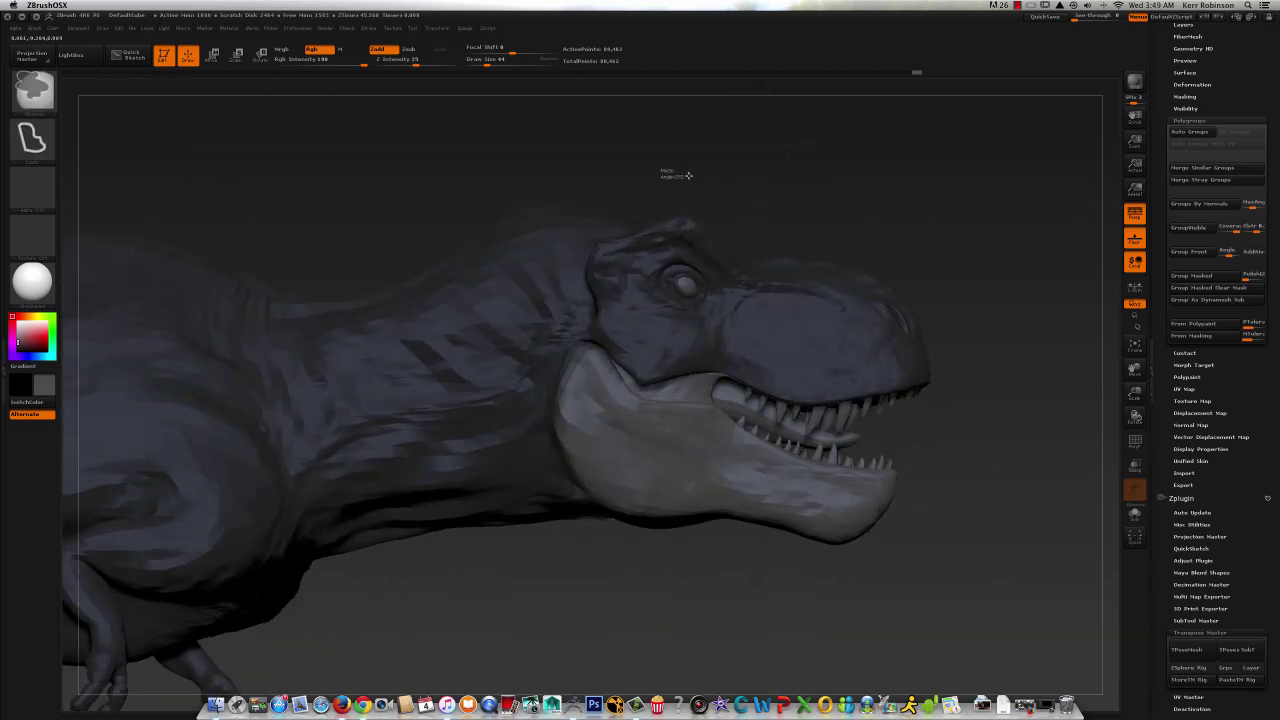
- Add the upper head, including the eyes, to the mask with a lasso outline
mouse_move(688, 176)
ctrl+mouse_down()
mouse_move(626, 288)
mouse_move(872, 292)
ctrl+mouse_up()
mouse_move(958, 200)
mouse_down()
mouse_move(828, 204)
mouse_move(934, 196)
mouse_move(1064, 270)
mouse_up()
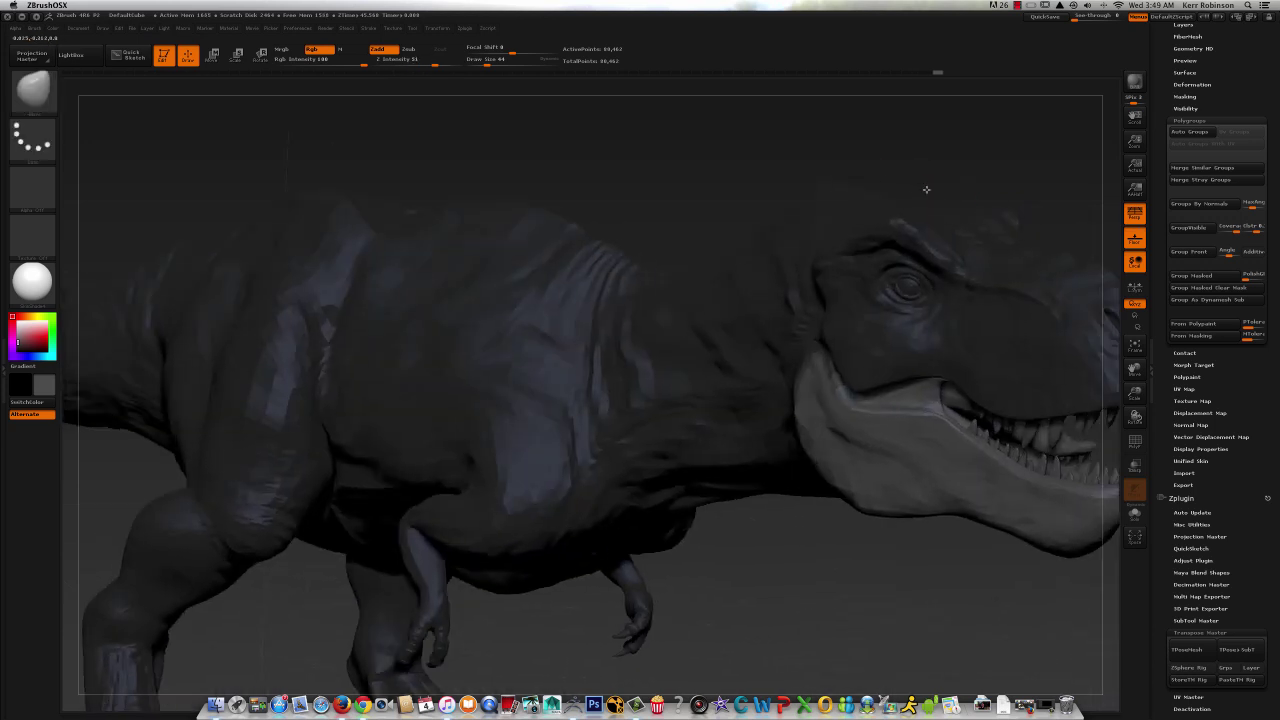
drag(926, 190, 936, 191)
drag(1134, 369, 991, 354)
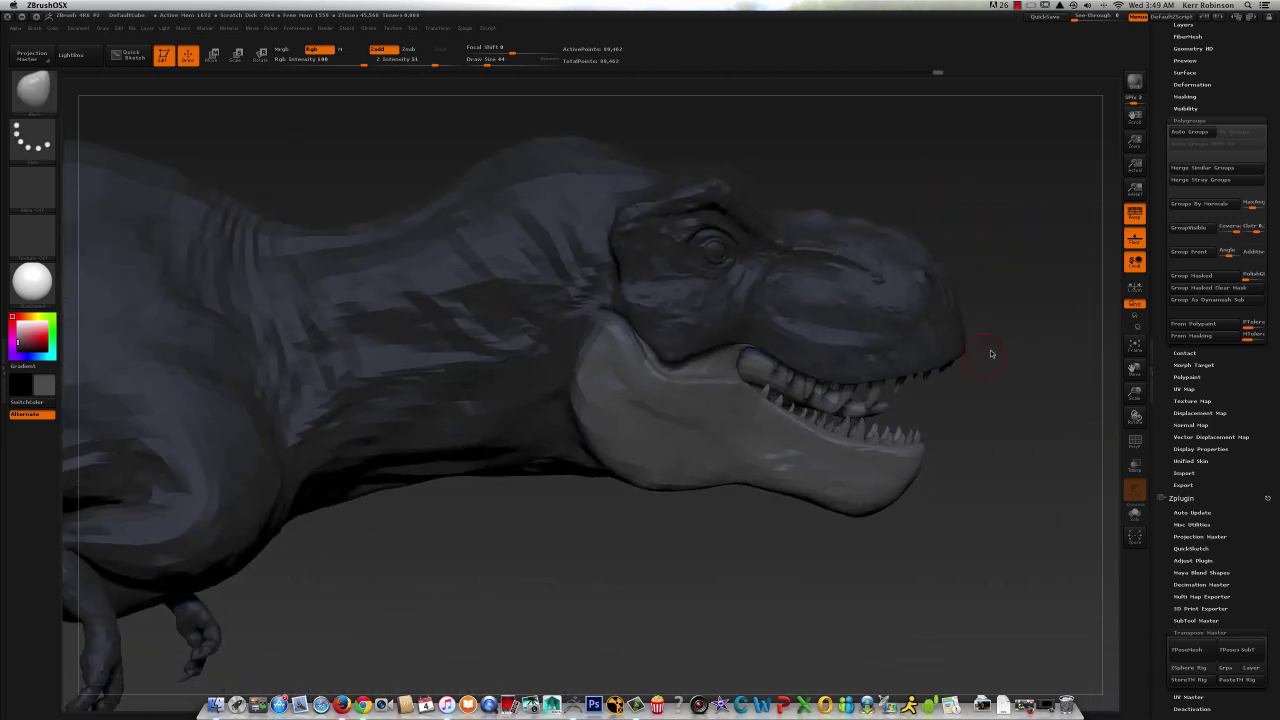
- Isolate the upper teeth polygroup, mask it, and unhide all parts of the T-Rex
ctrl+shift+click(899, 391)
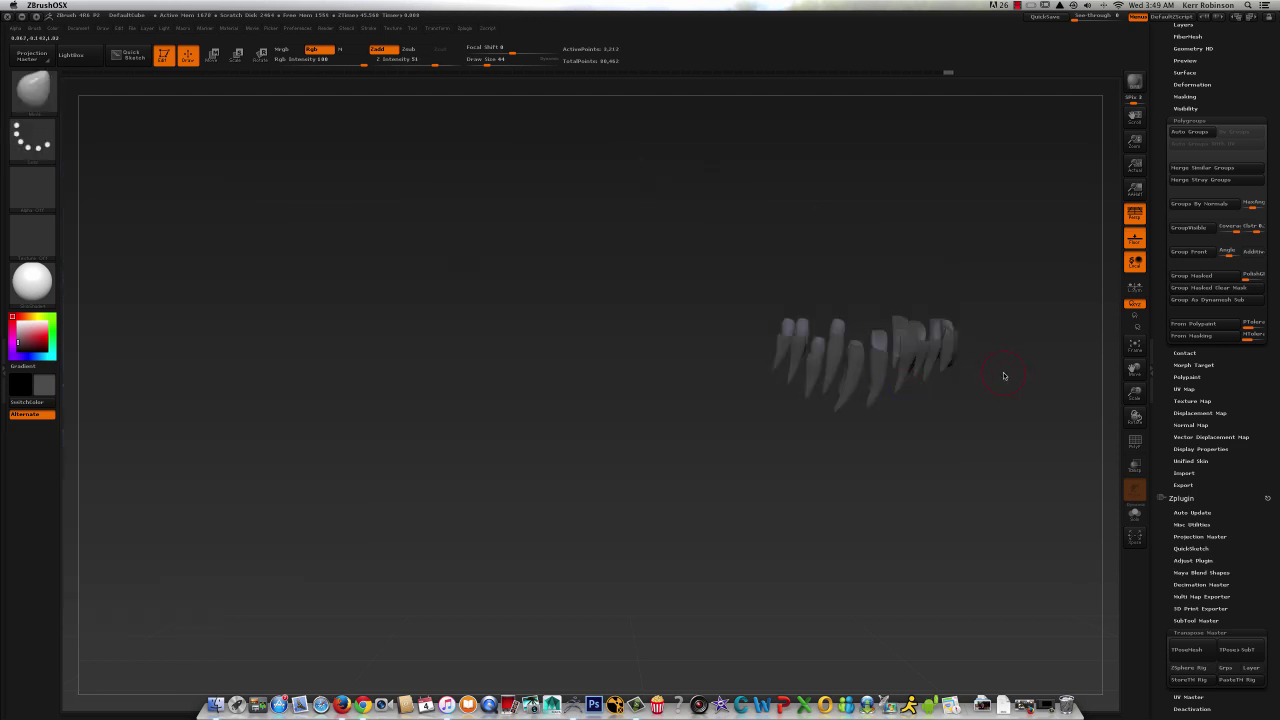
mouse_move(971, 262)
ctrl+mouse_down()
mouse_move(737, 508)
mouse_move(1020, 437)
mouse_move(1007, 210)
ctrl+mouse_up()
ctrl+shift+click(1021, 255)
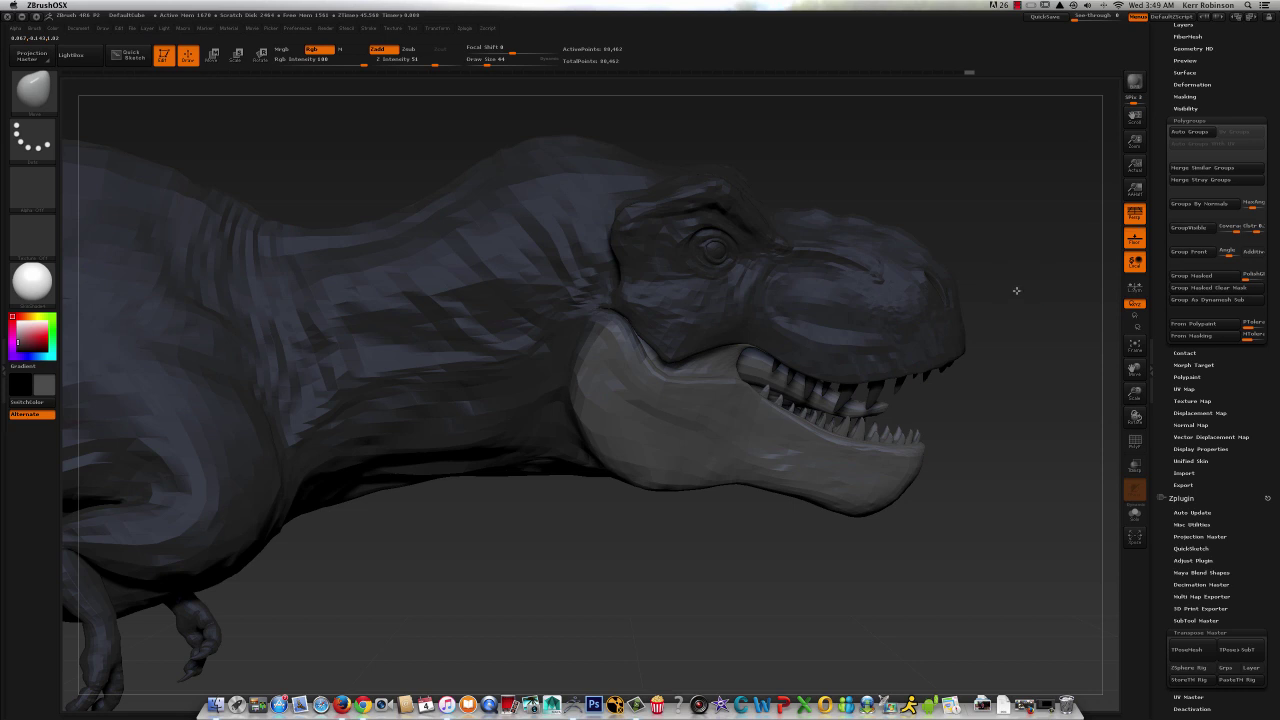
drag(1017, 291, 1015, 281)
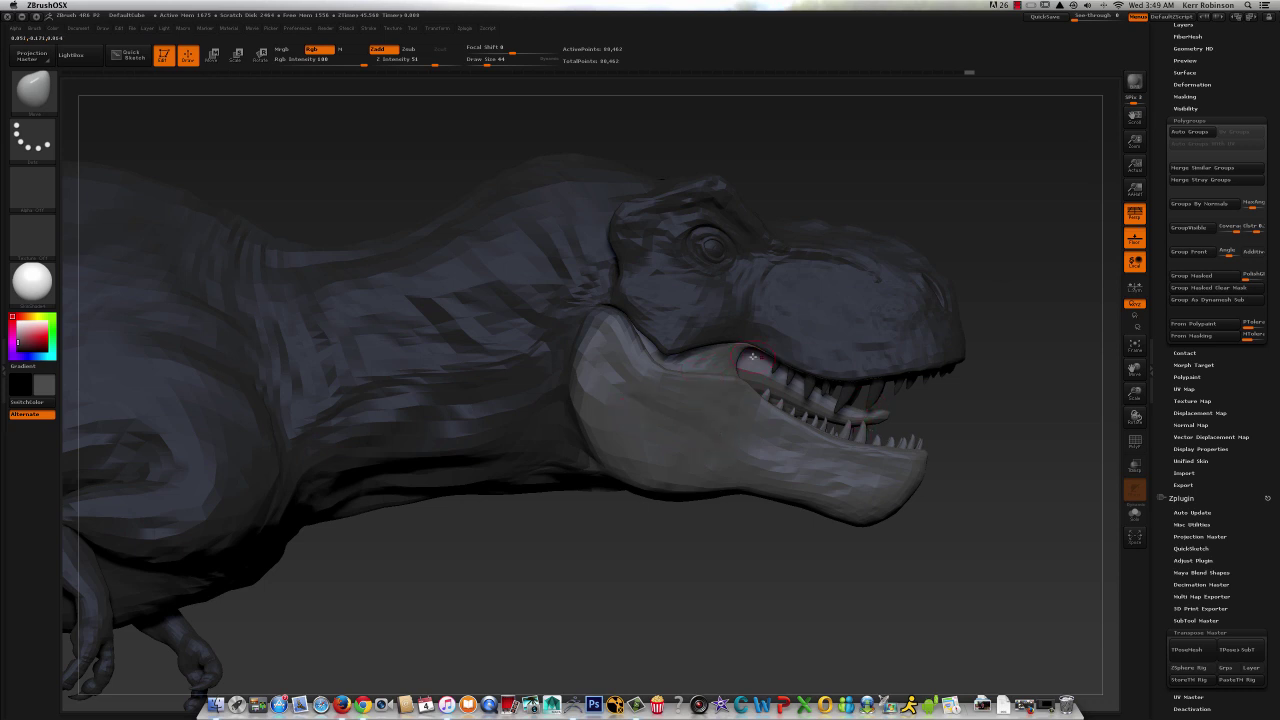
mouse_move(910, 361)
mouse_down()
mouse_move(948, 441)
mouse_move(986, 395)
mouse_up()
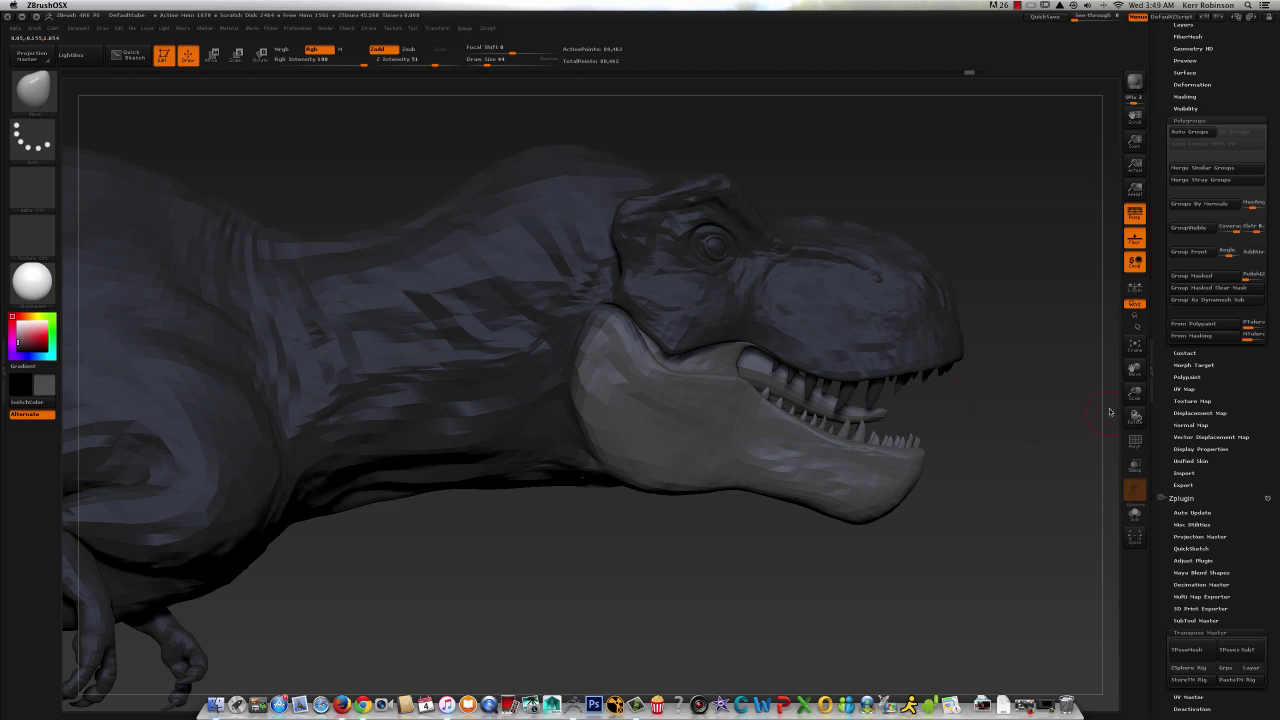
- Check the head's polygroups with PolyFrame and inspect the mask on the isolated mouth interior, ending with all parts visible
click(1135, 445)
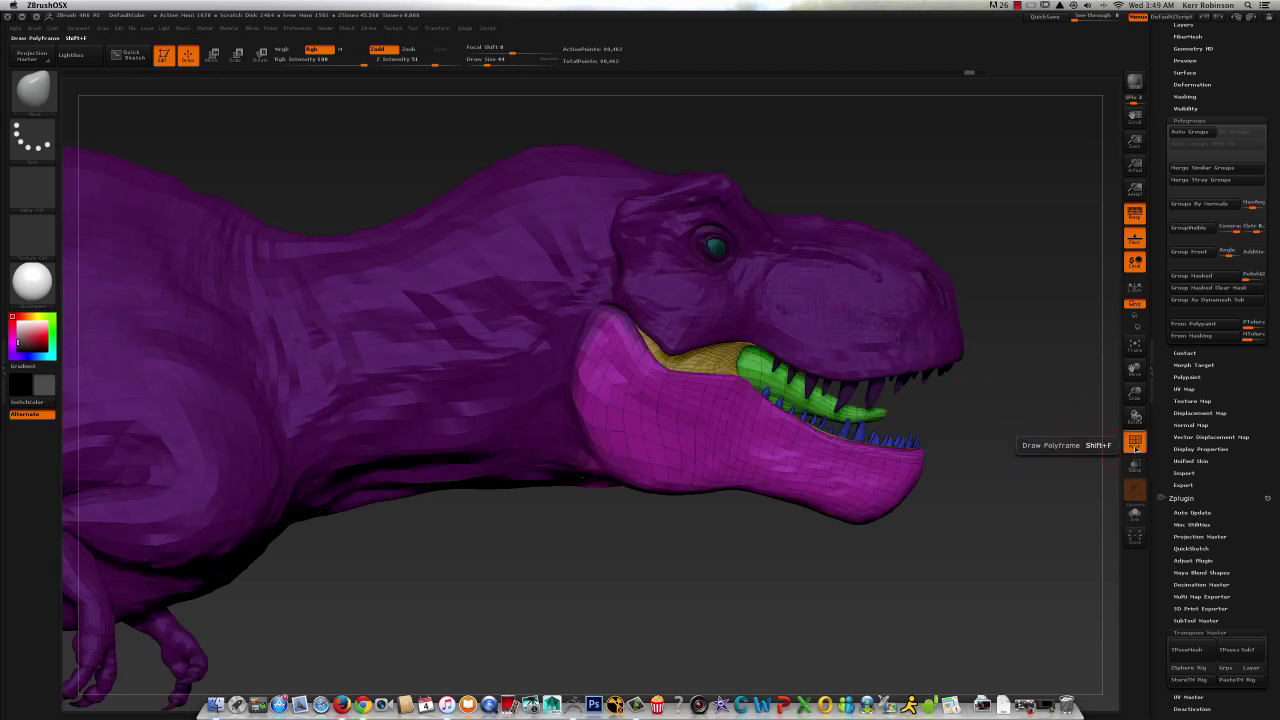
click(1135, 445)
mouse_move(1135, 393)
mouse_down()
mouse_move(1135, 432)
mouse_move(1134, 372)
mouse_move(1084, 377)
mouse_up()
ctrl+shift+click(714, 369)
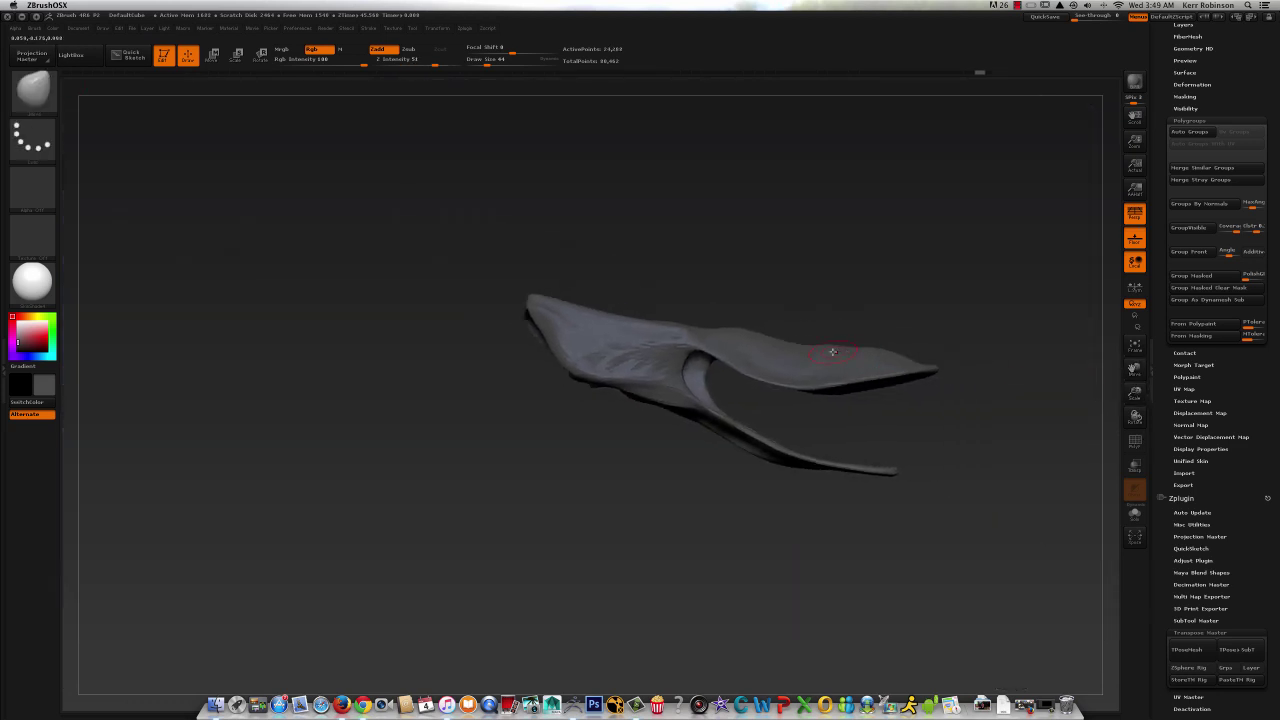
mouse_move(903, 312)
mouse_down()
mouse_move(927, 316)
mouse_move(520, 150)
mouse_move(451, 176)
mouse_move(480, 289)
mouse_move(539, 322)
mouse_move(740, 385)
mouse_move(903, 421)
mouse_move(975, 305)
mouse_up()
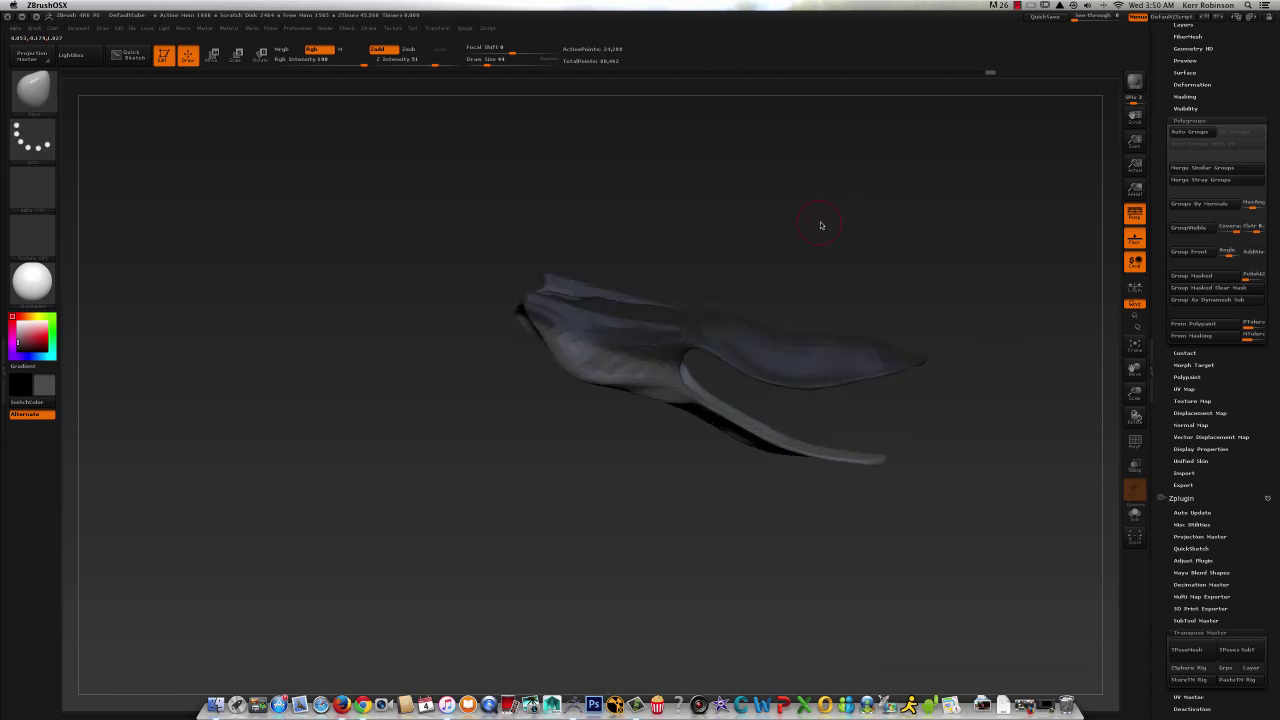
ctrl+shift+click(1022, 320)
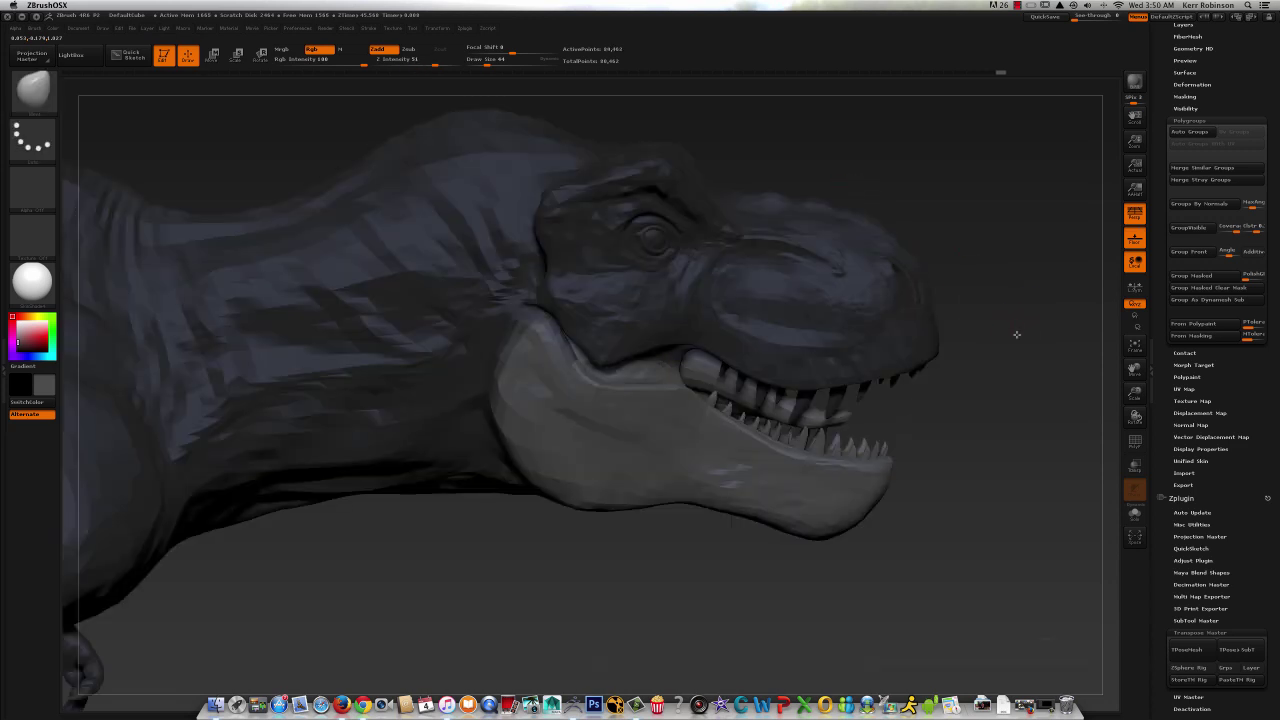
- Place a Transpose Rotate line along the lower jaw from the jaw joint to the chin and centre it from the front
drag(1017, 307, 997, 342)
drag(1000, 440, 1017, 447)
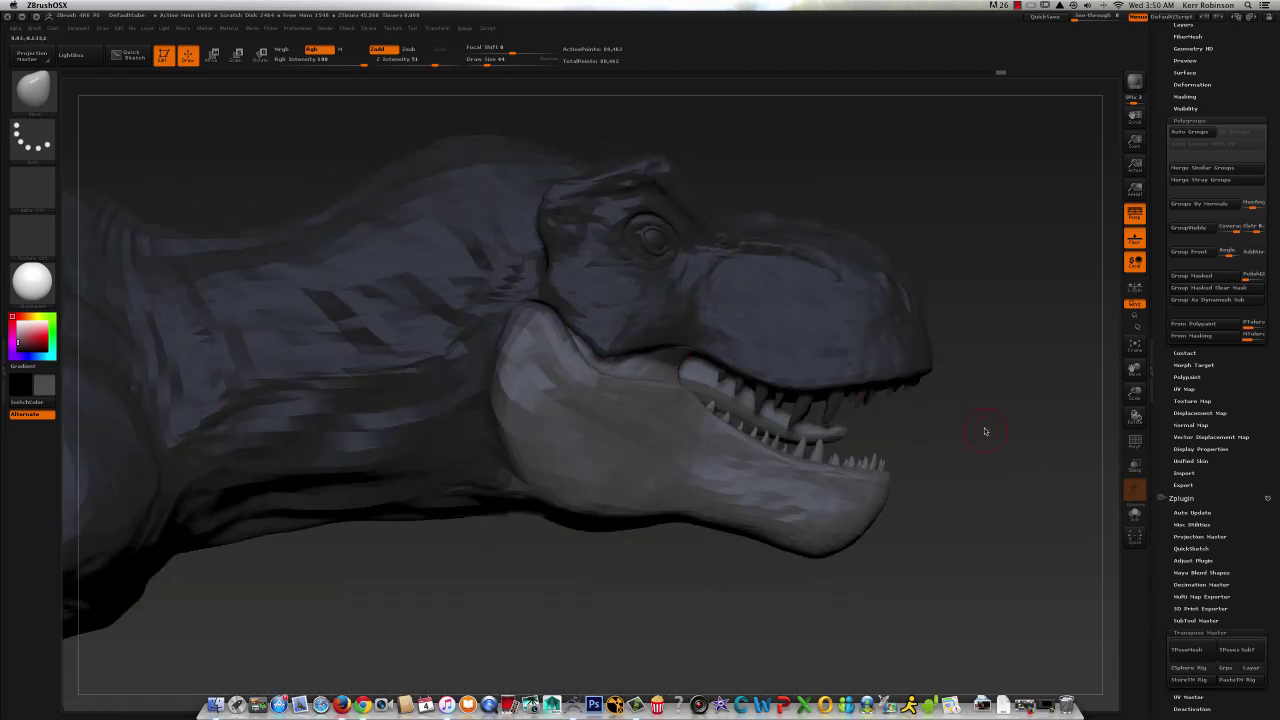
drag(1135, 394, 1035, 374)
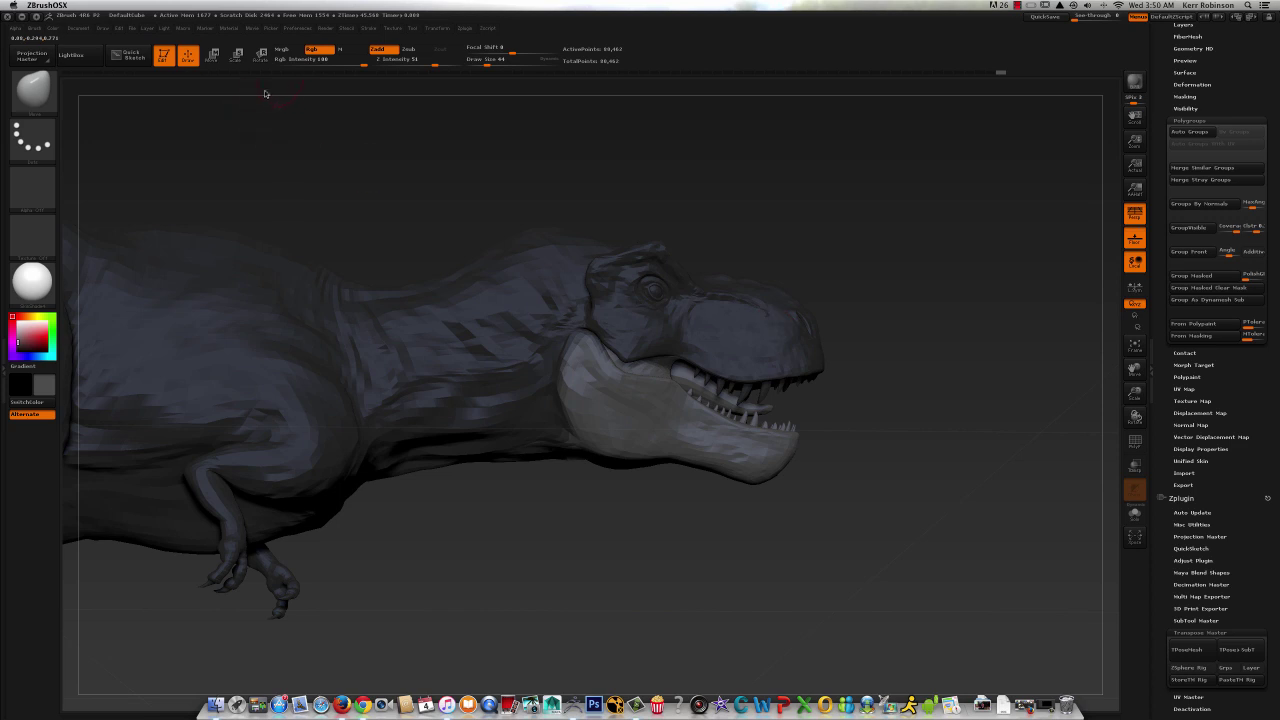
click(262, 56)
drag(911, 330, 912, 389)
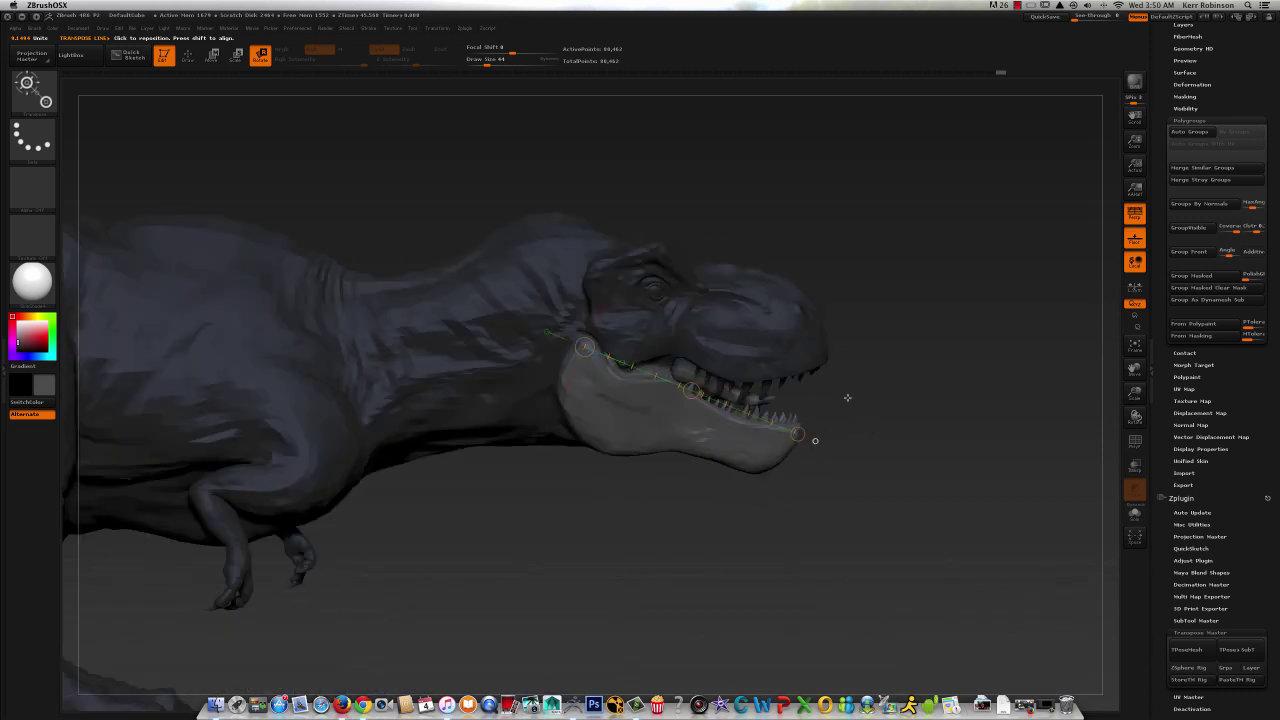
drag(847, 397, 836, 391)
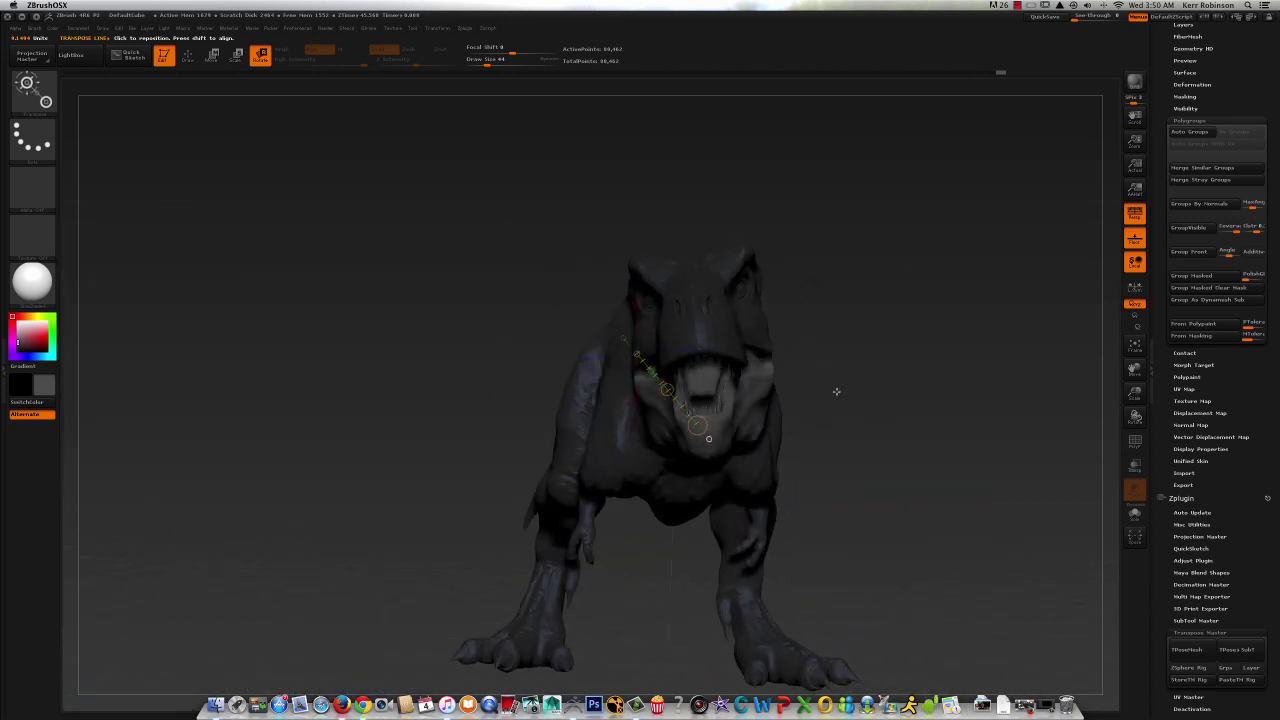
drag(637, 353, 704, 384)
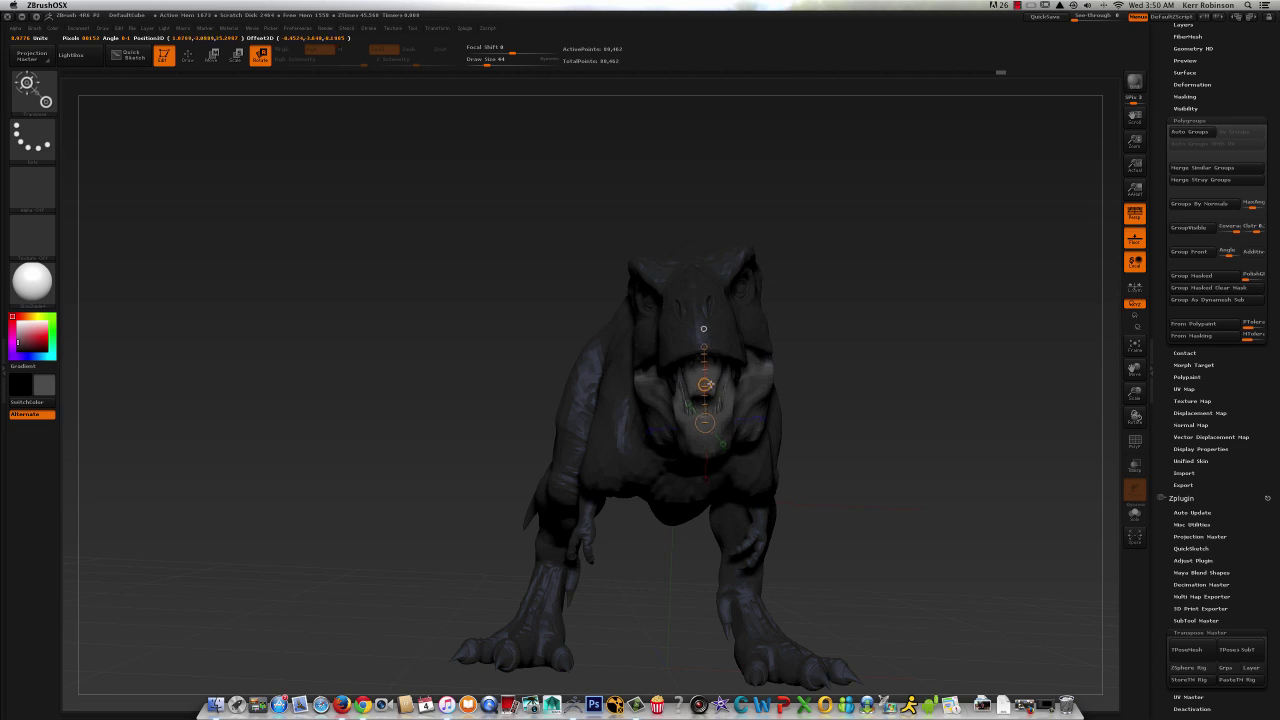
drag(703, 328, 701, 328)
drag(798, 366, 876, 398)
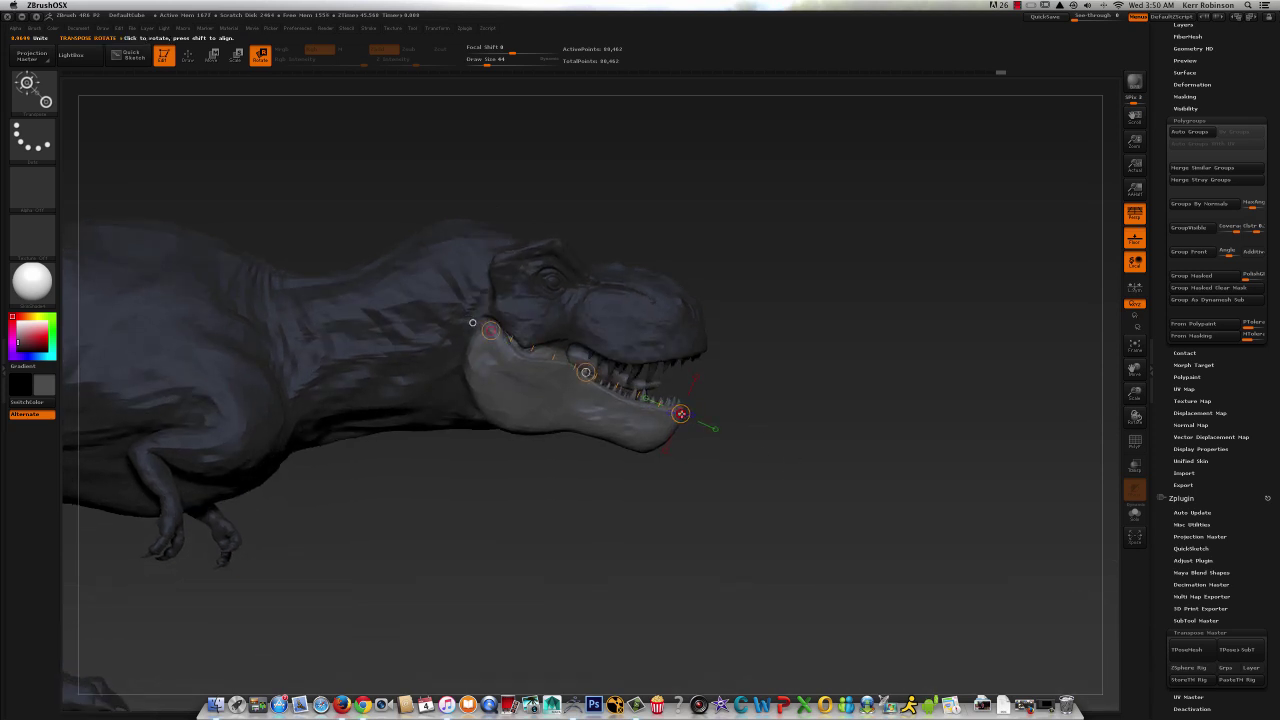
- Try to open the mouth by rotating the lower jaw about its joint, and undo the rotation
drag(681, 413, 656, 449)
key(super+z)
click(190, 58)
drag(882, 414, 914, 417)
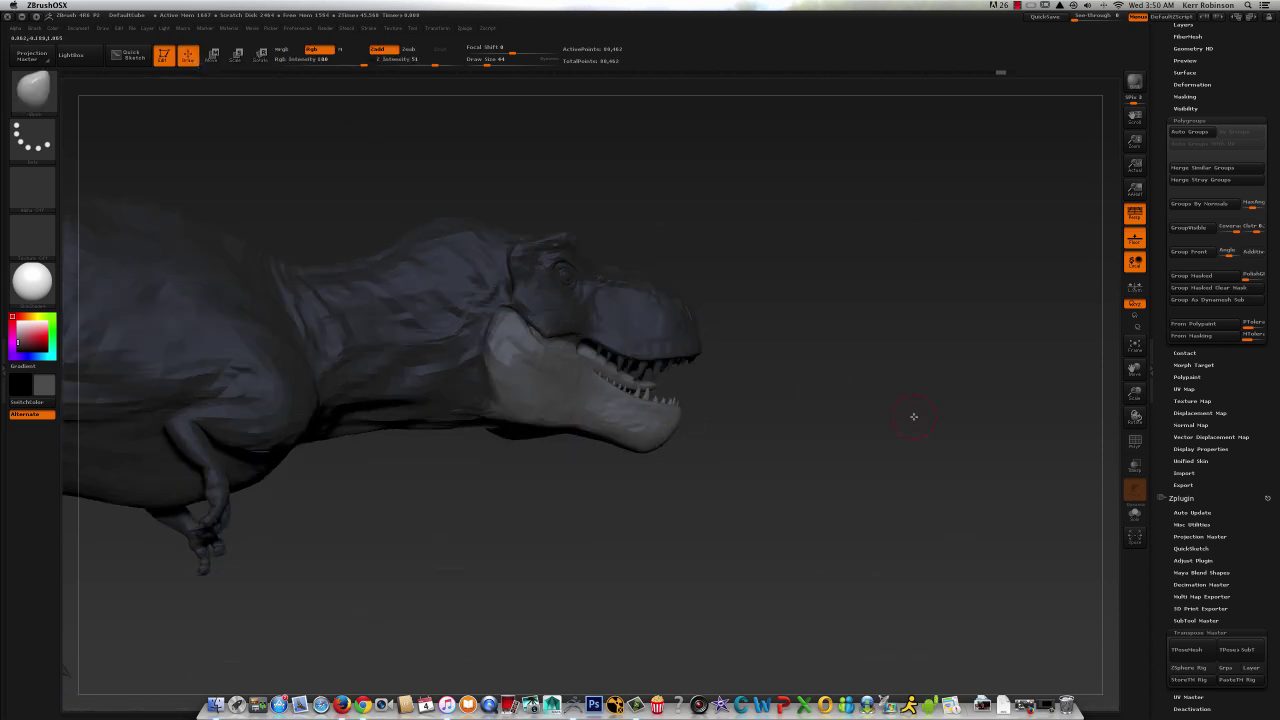
key(r)
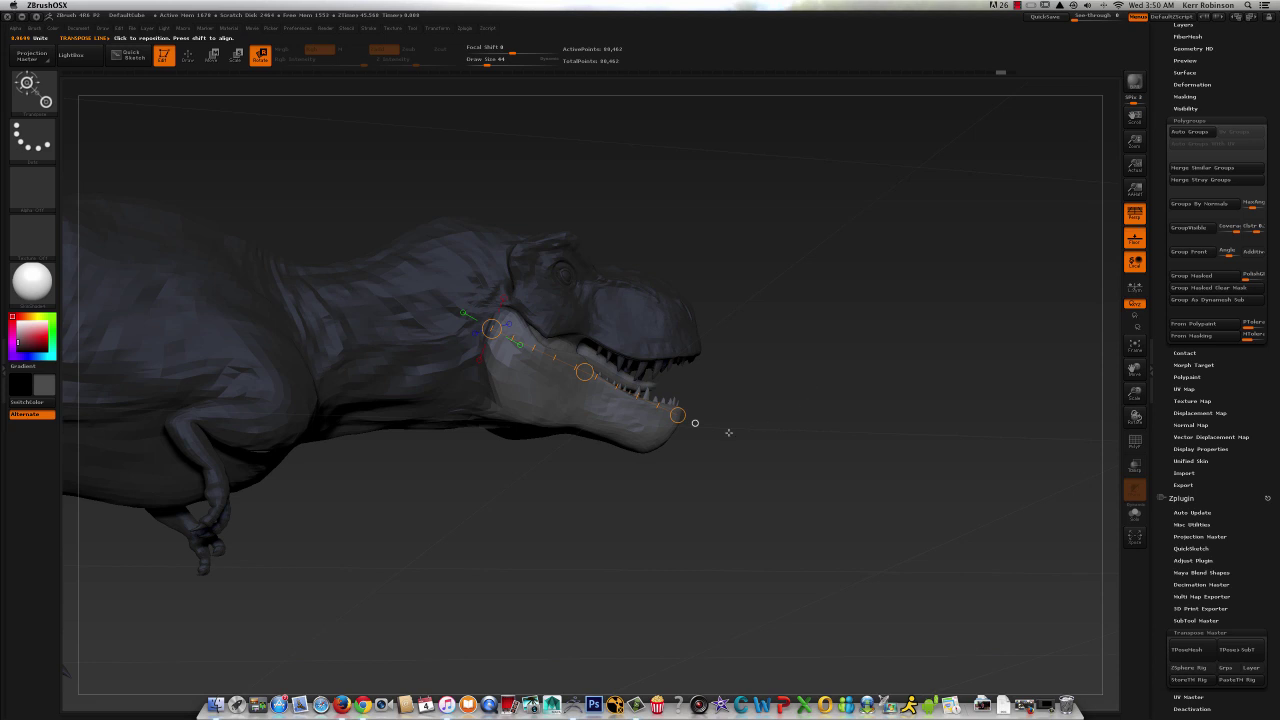
drag(679, 416, 662, 444)
drag(792, 454, 826, 449)
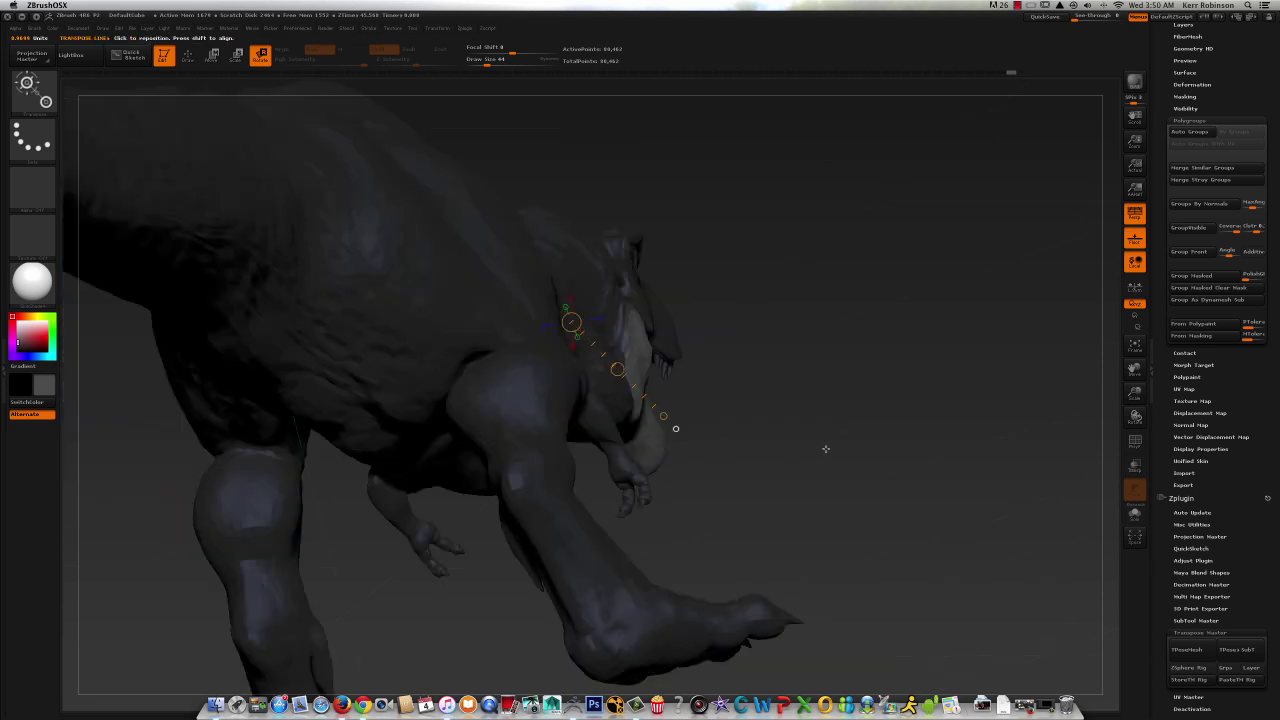
drag(1111, 381, 880, 416)
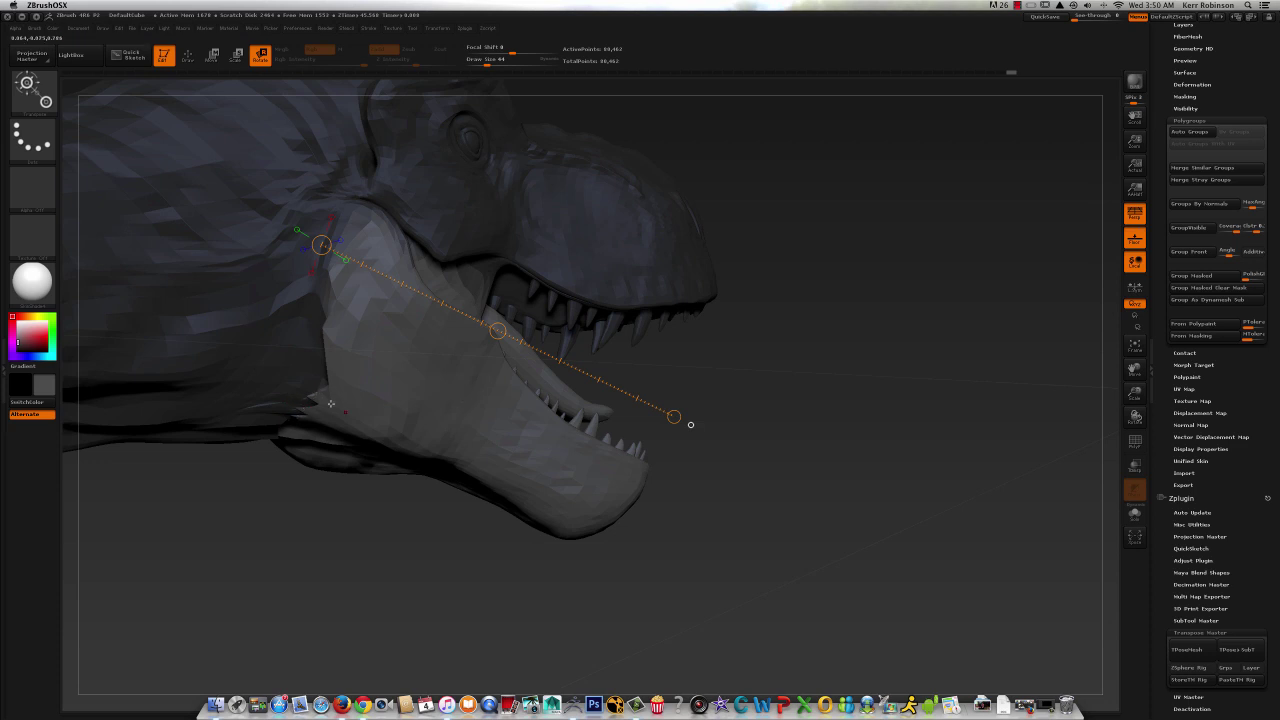
key(ctrl+z)
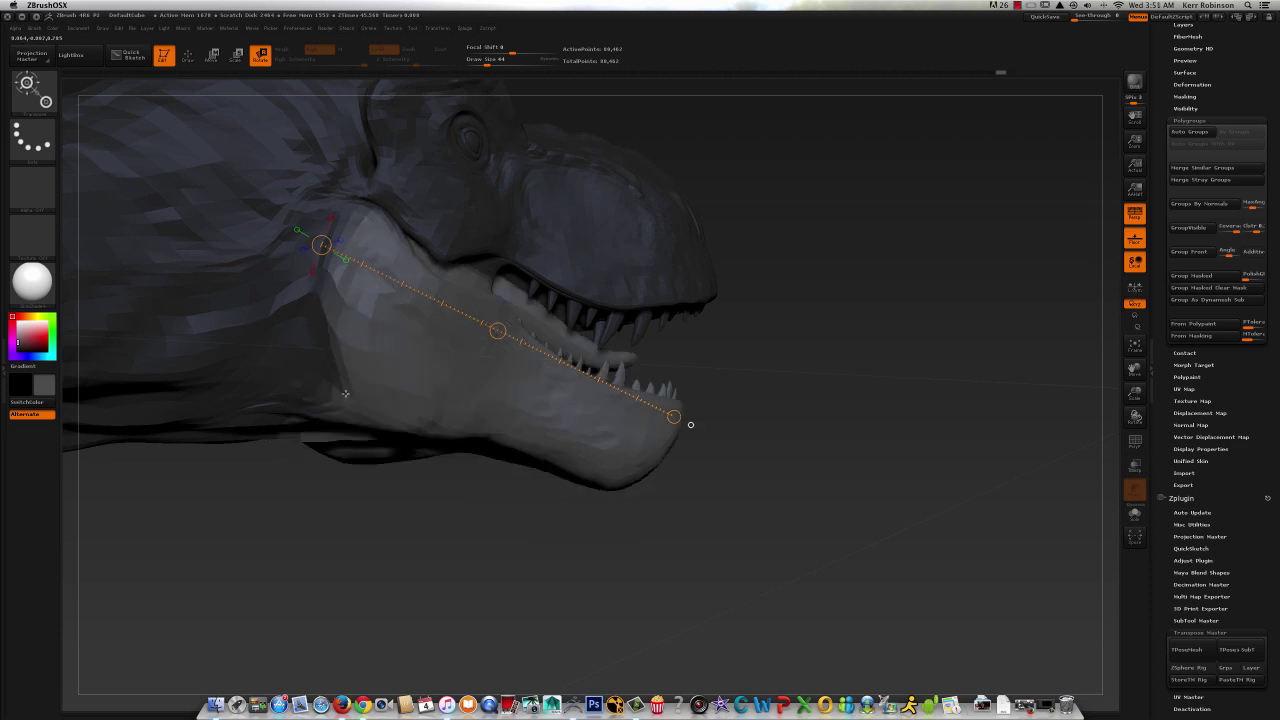
- Blur the mask edge around the lower jaw and return to Transpose Rotate
click(190, 62)
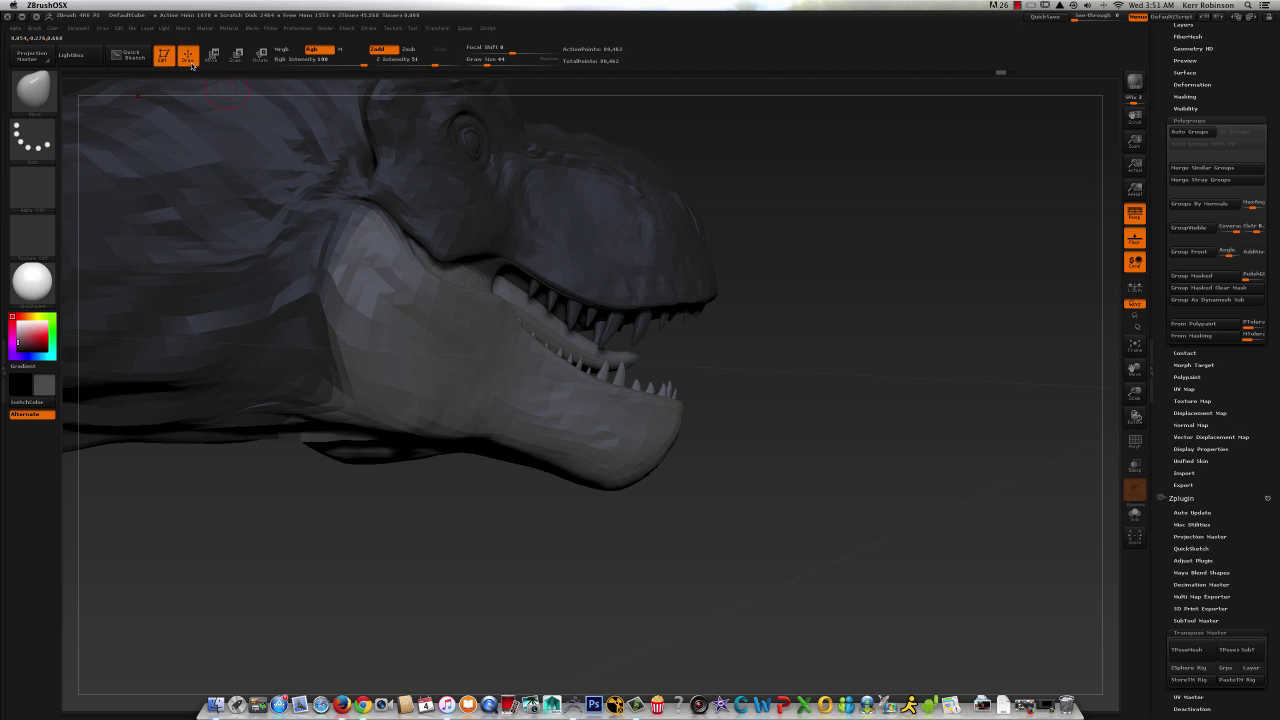
ctrl+click(466, 370)
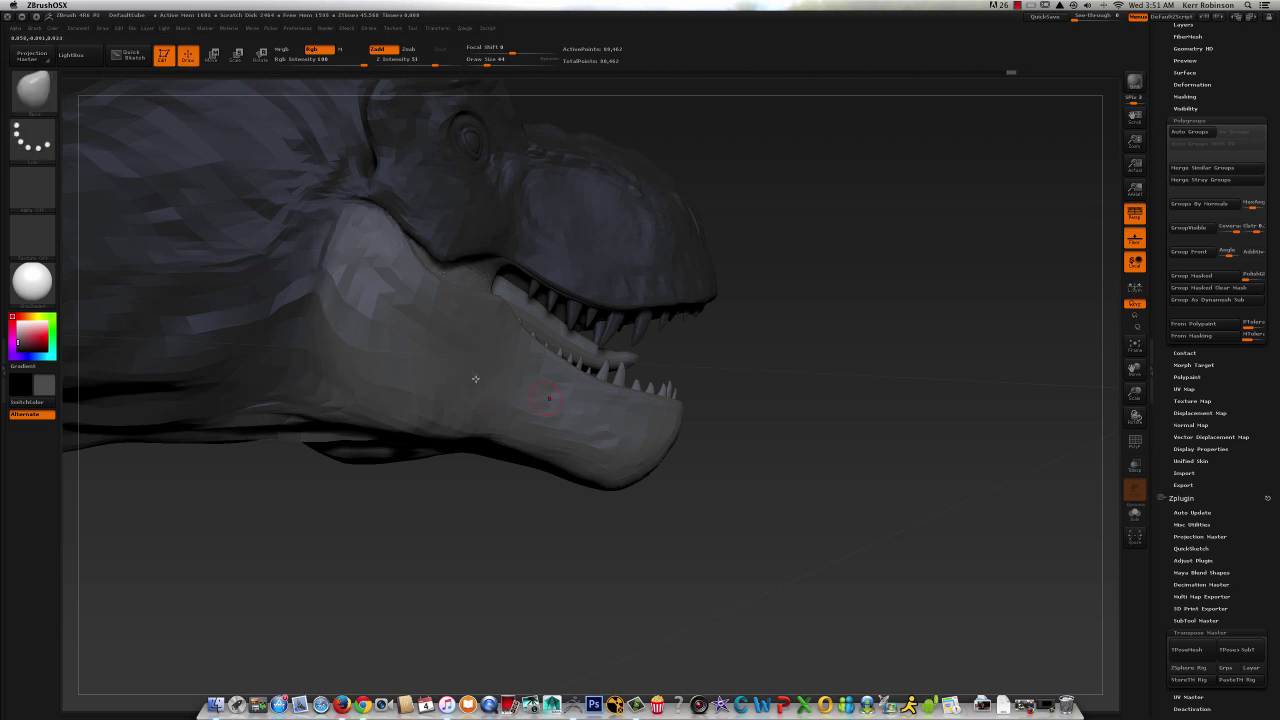
key(ctrl+shift+z)
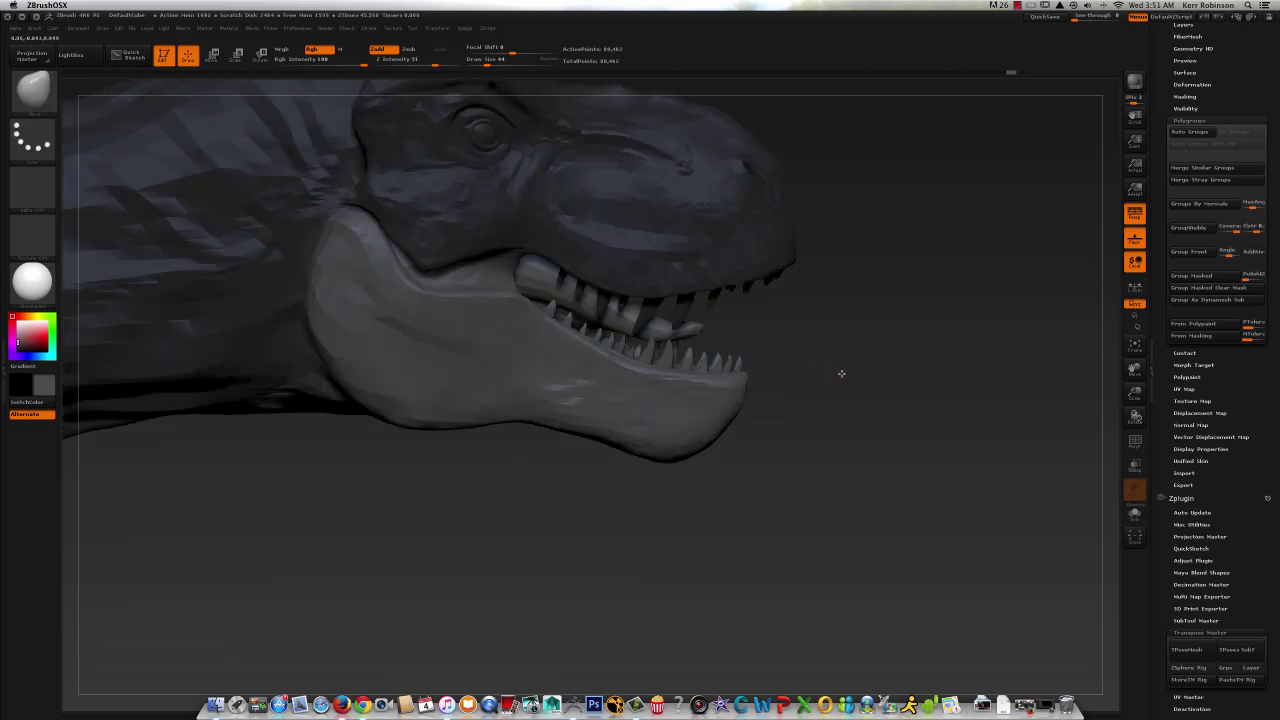
click(260, 55)
drag(836, 328, 808, 336)
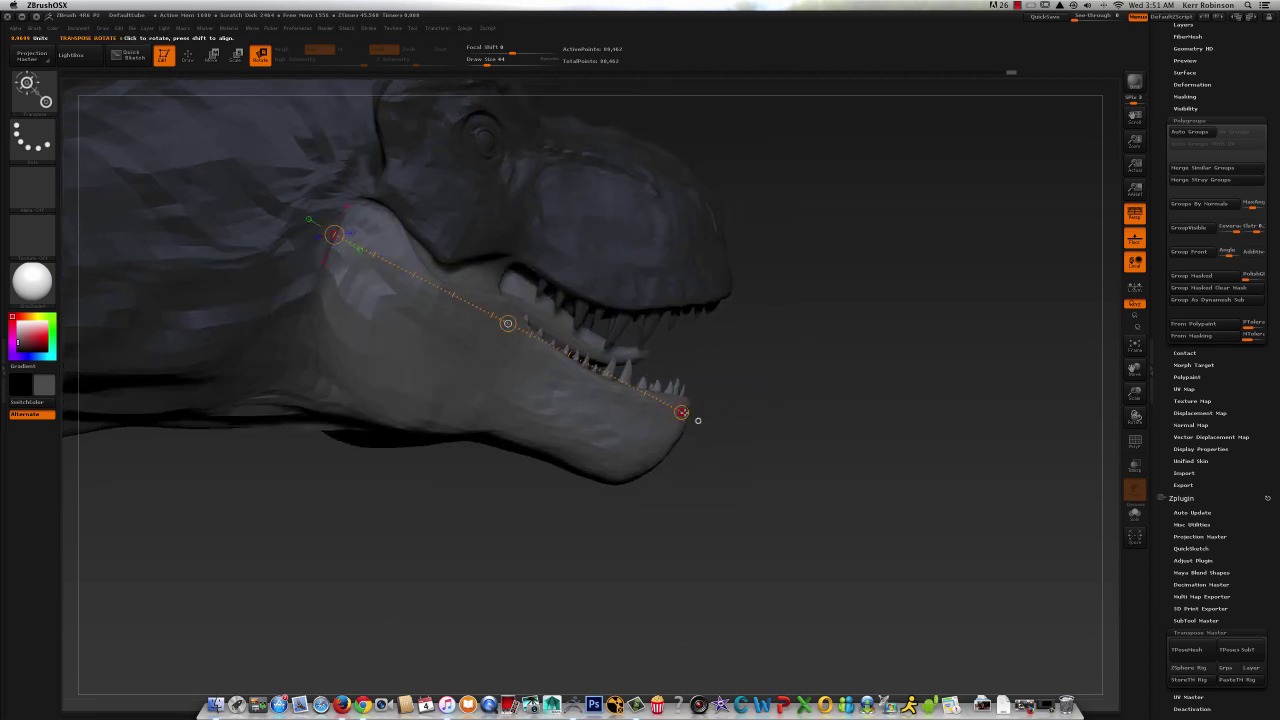
- Try to rotate the lower jaw downward with the softened mask, inspect the throat, and undo the rotation
drag(684, 412, 884, 383)
drag(1135, 393, 1179, 388)
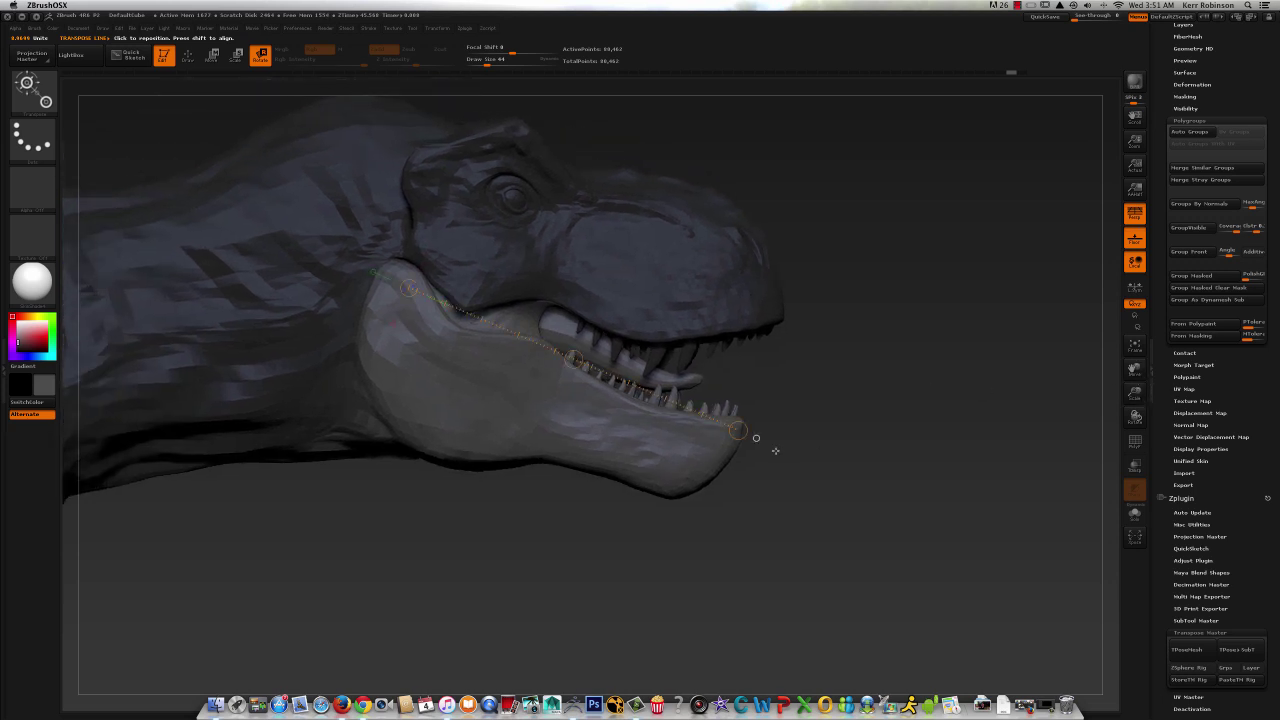
drag(738, 430, 671, 513)
drag(780, 426, 789, 409)
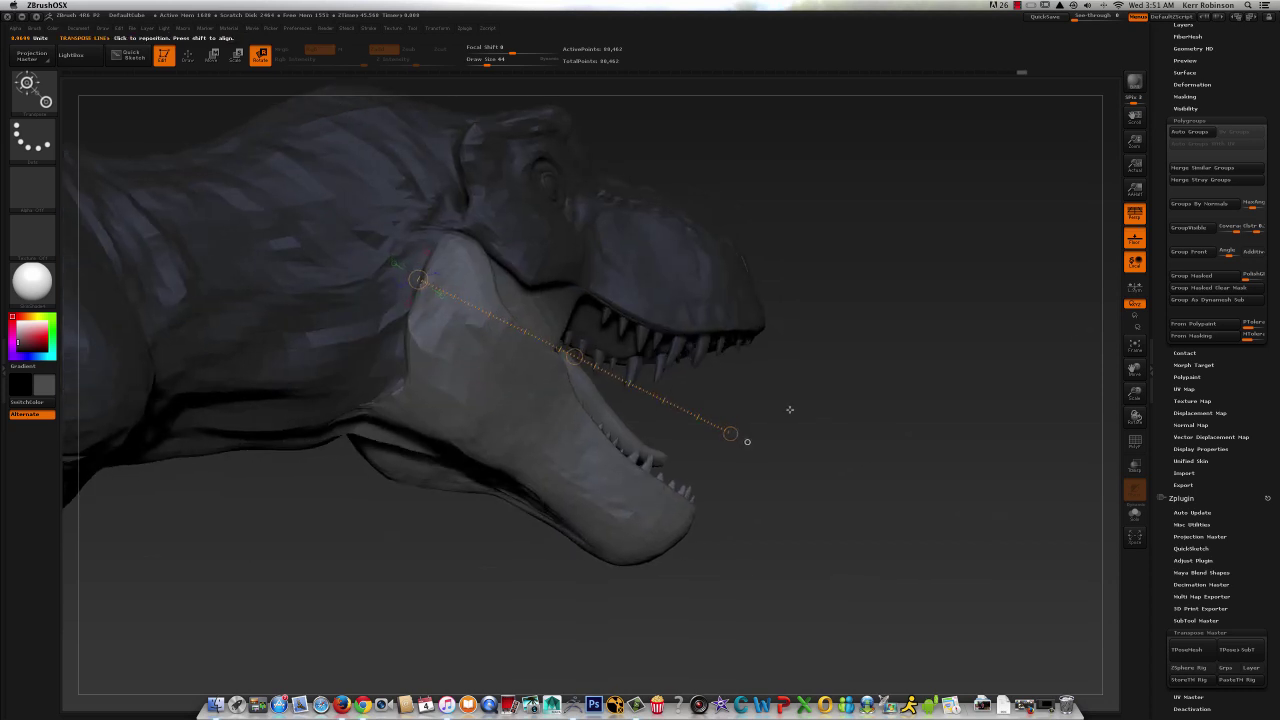
drag(400, 413, 823, 393)
- Soften the mask border behind the lower jaw further and bring back the Transpose Rotate line
click(188, 56)
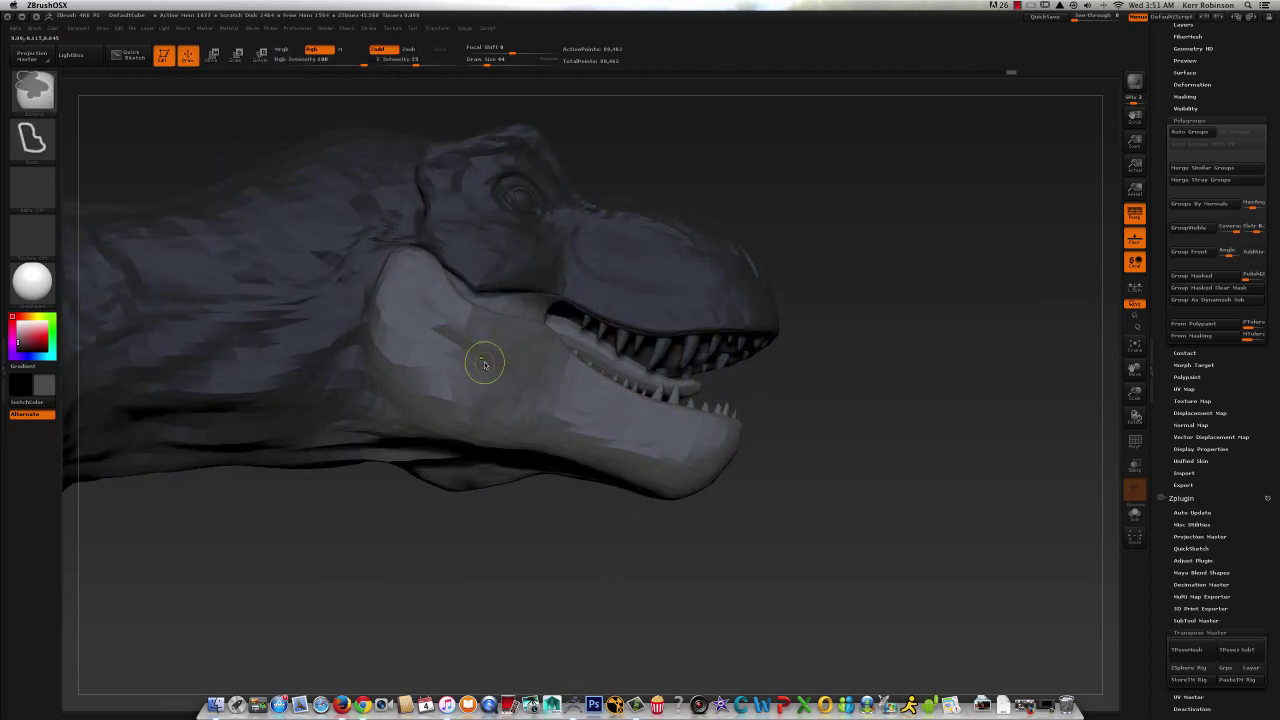
key(shift)
click(260, 55)
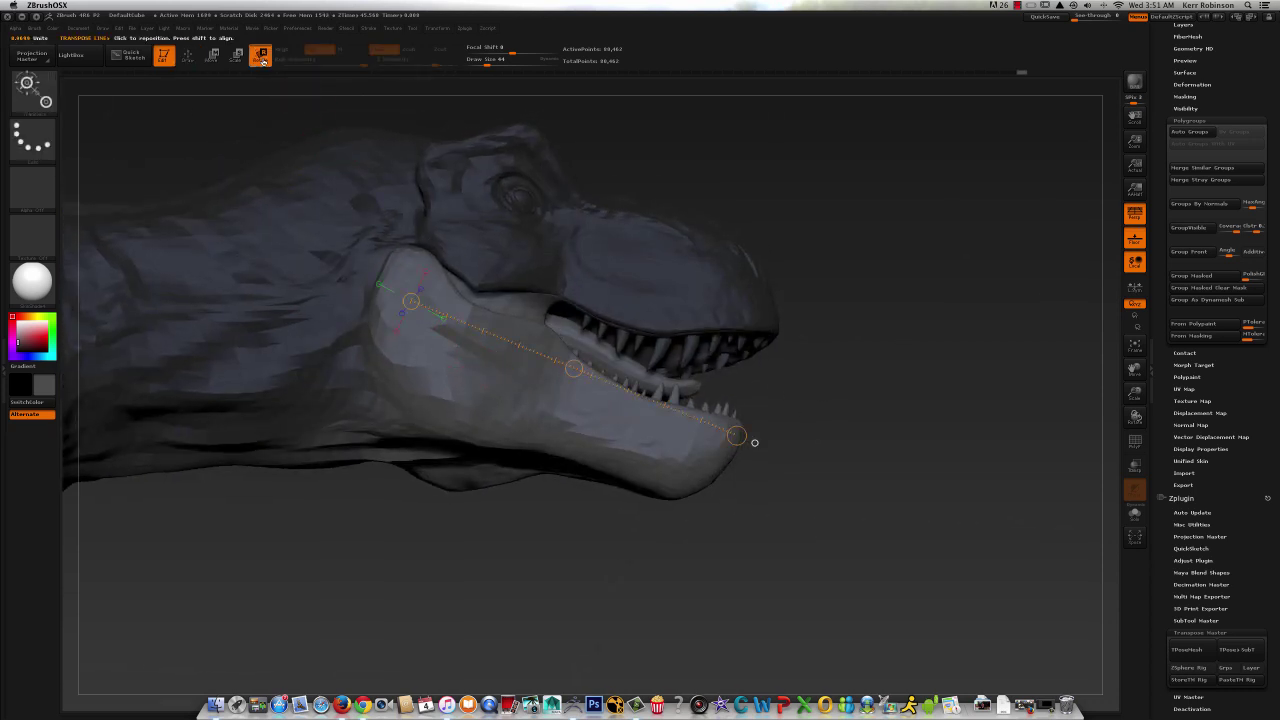
- Rotate the lower jaw, with its teeth and tongue, down about the jaw joint to open the mouth wide
drag(954, 434, 940, 455)
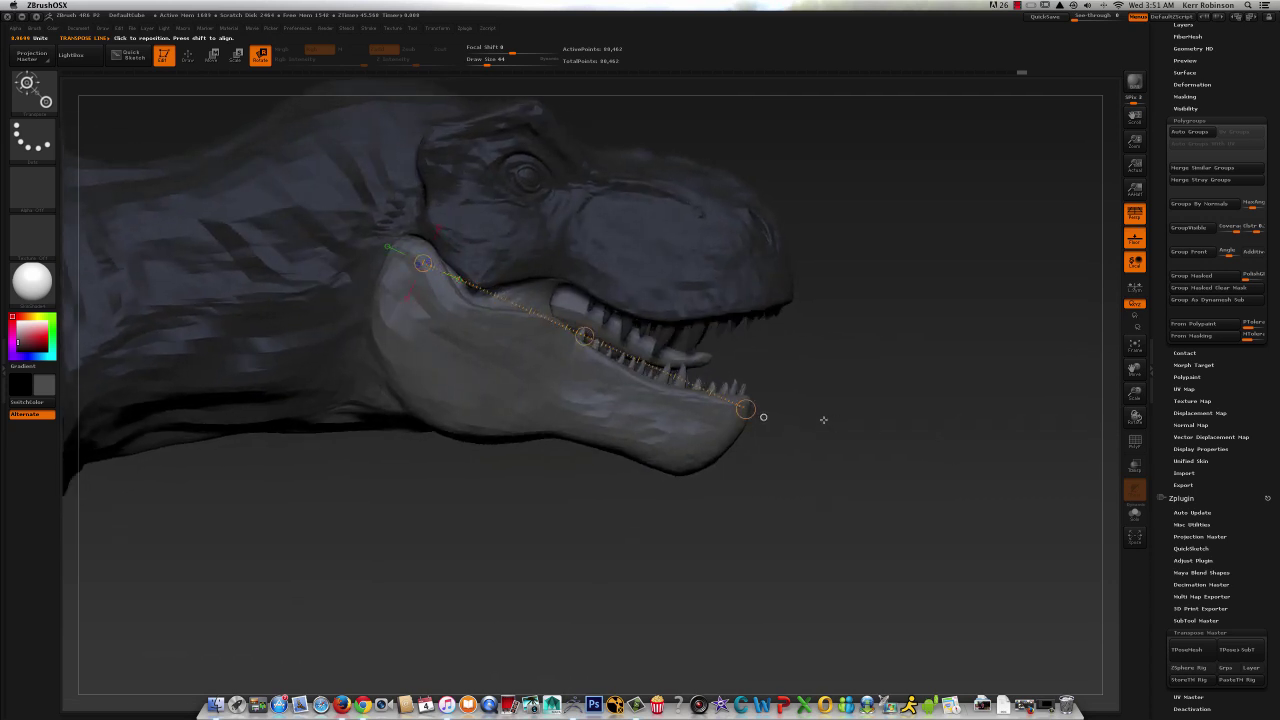
drag(750, 410, 684, 536)
drag(682, 545, 686, 536)
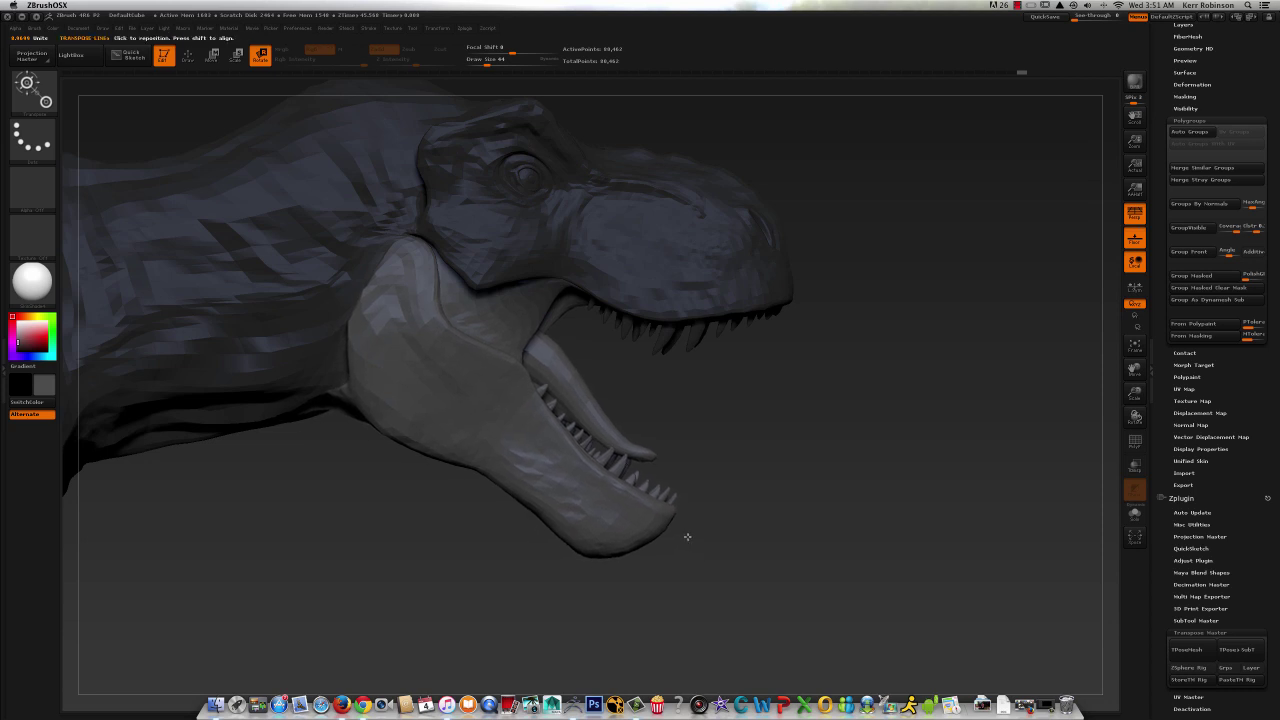
- Leave Transpose for the Move brush and set the draw size to 100 for reworking the jaw corner
drag(776, 452, 941, 419)
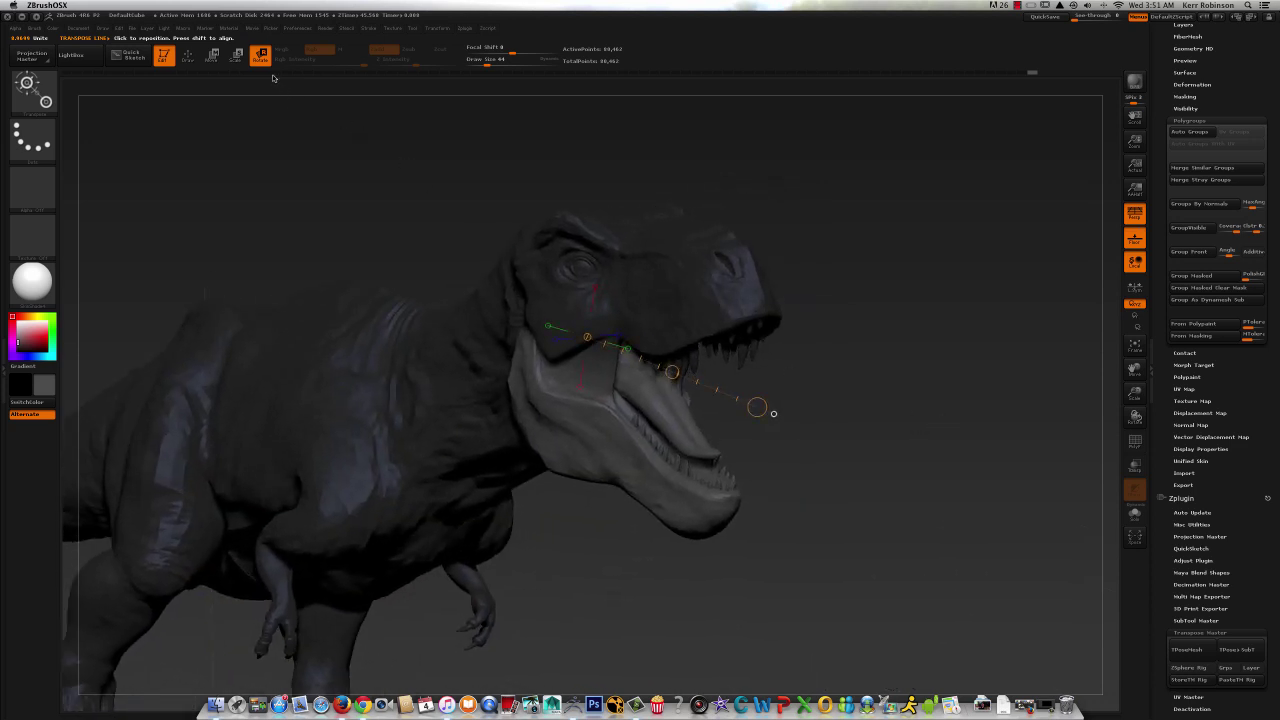
key(q)
mouse_move(771, 429)
mouse_down()
mouse_move(797, 380)
mouse_move(726, 478)
mouse_move(949, 414)
mouse_up()
drag(1135, 393, 1135, 392)
drag(925, 450, 857, 462)
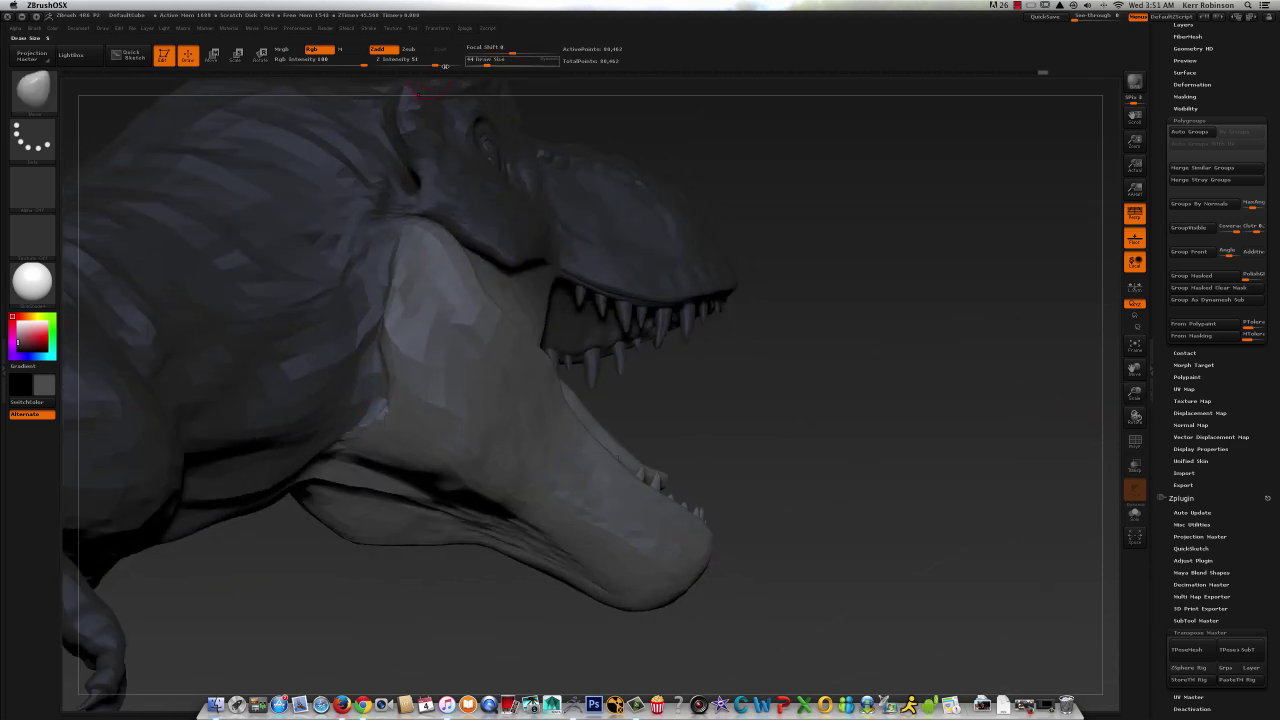
click(497, 61)
key(Return)
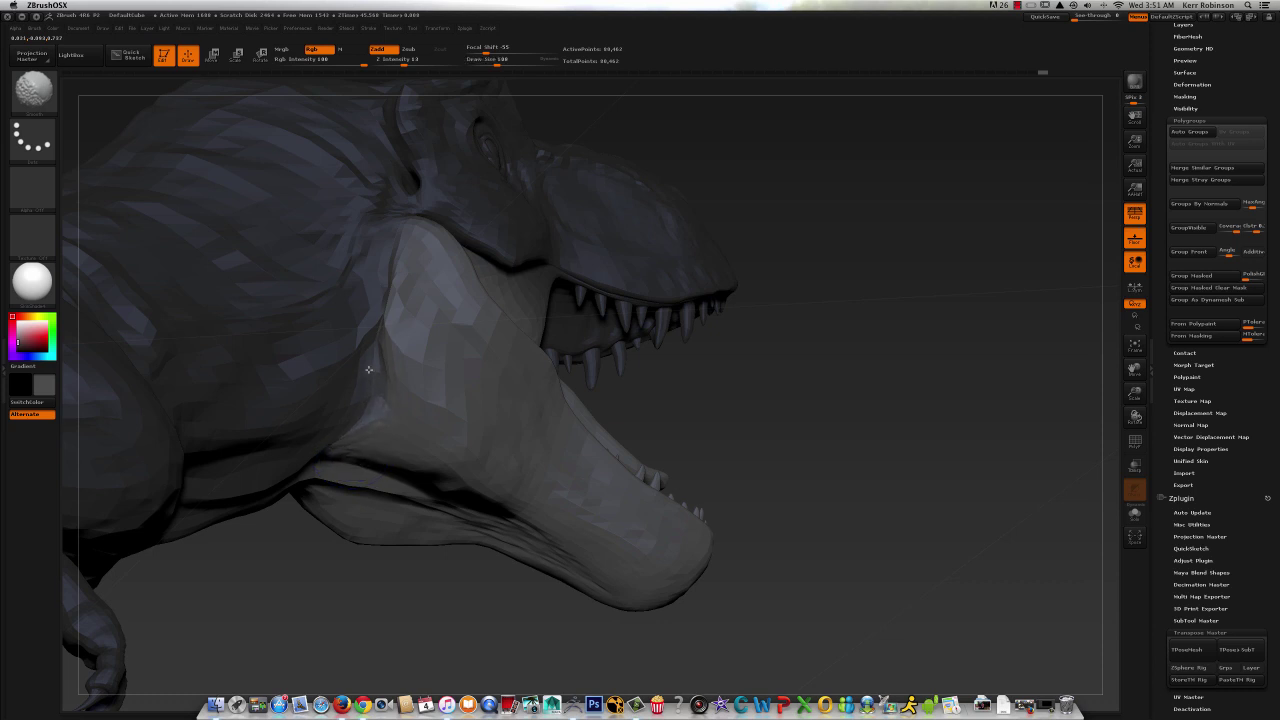
- Try to reshape and smooth the stretched skin where the opened lower jaw meets the neck, checking it from both sides
mouse_move(714, 424)
mouse_down()
mouse_move(757, 395)
mouse_move(784, 396)
mouse_move(431, 432)
mouse_up()
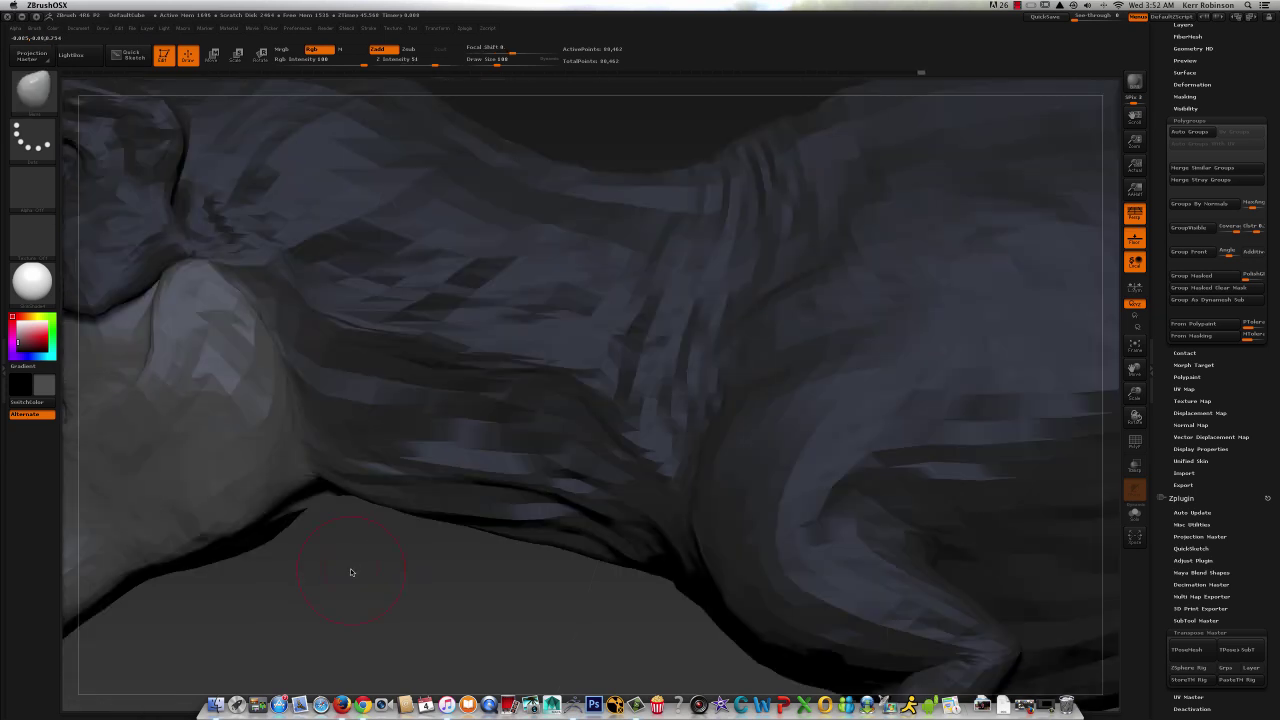
drag(351, 571, 312, 470)
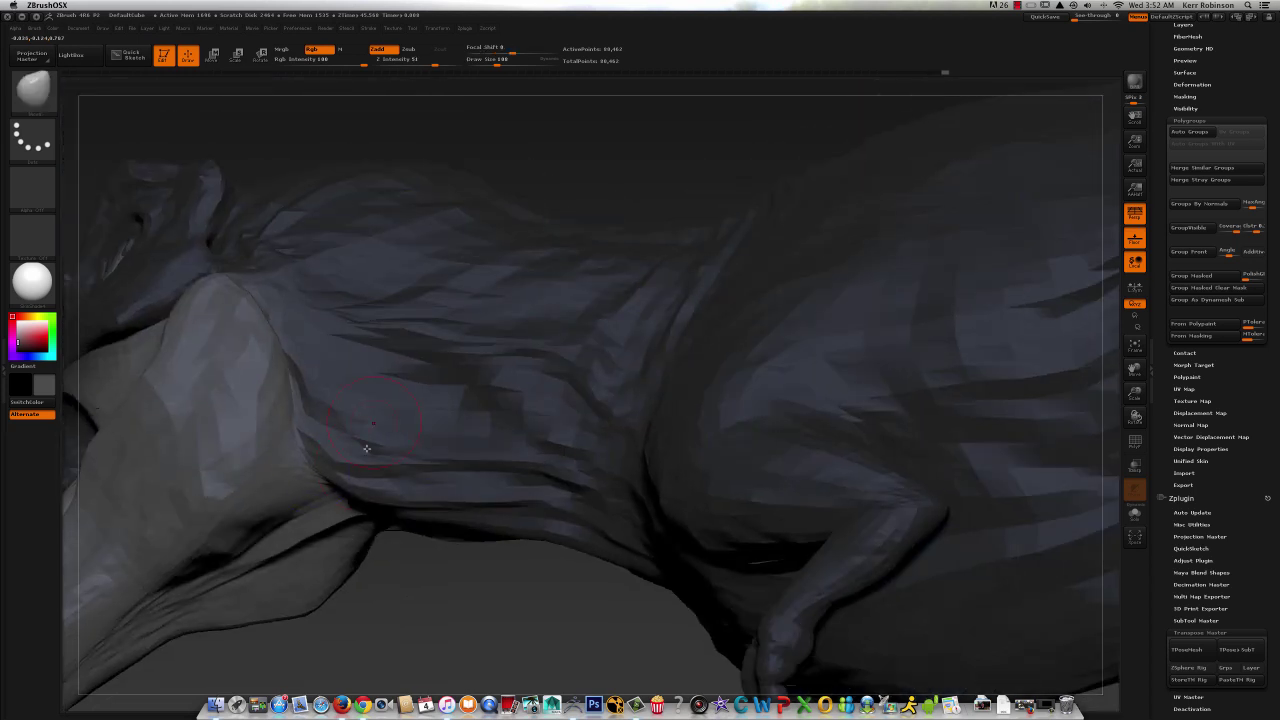
shift+drag(517, 131, 507, 140)
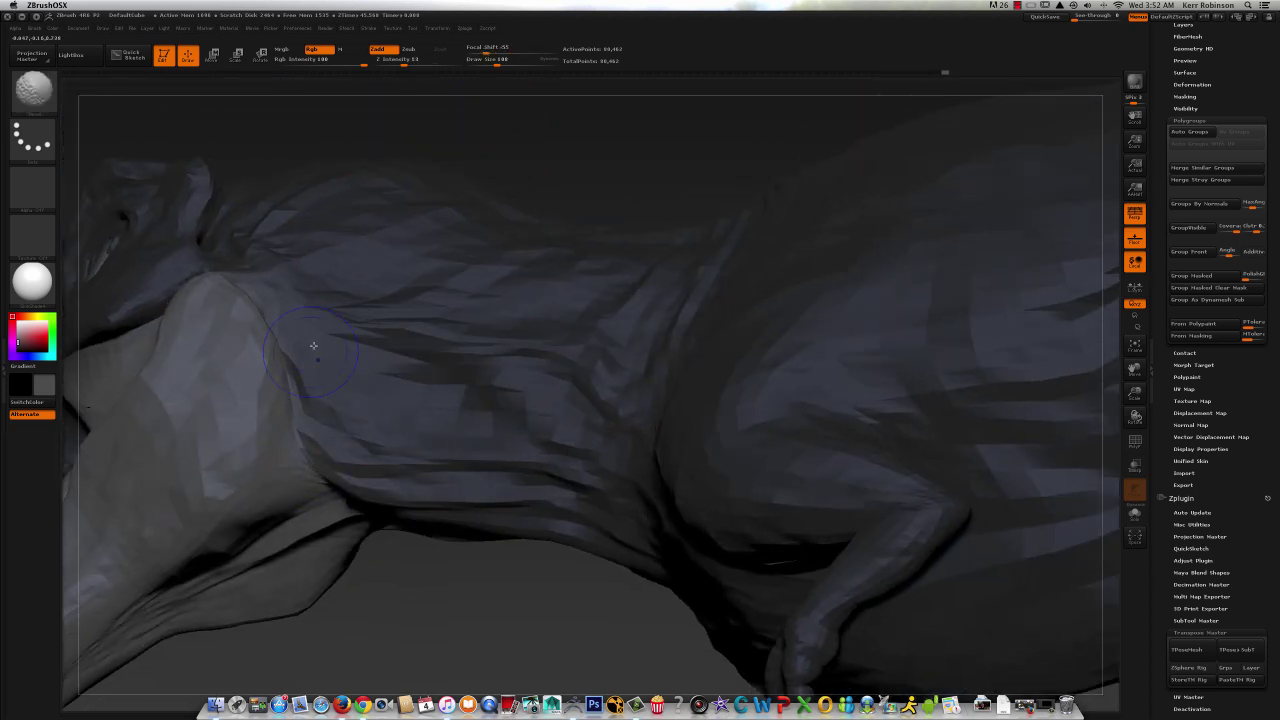
mouse_move(597, 129)
mouse_down()
mouse_move(608, 157)
mouse_move(770, 265)
mouse_up()
drag(1135, 393, 1085, 250)
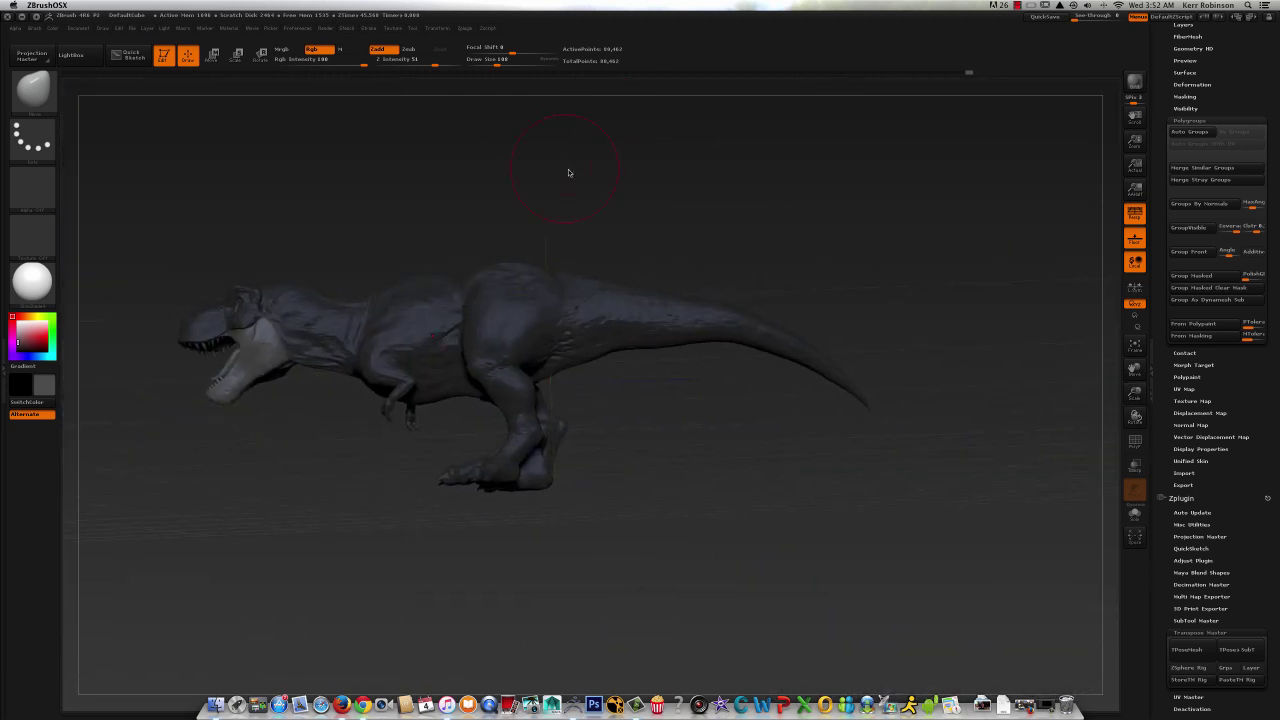
drag(569, 171, 598, 187)
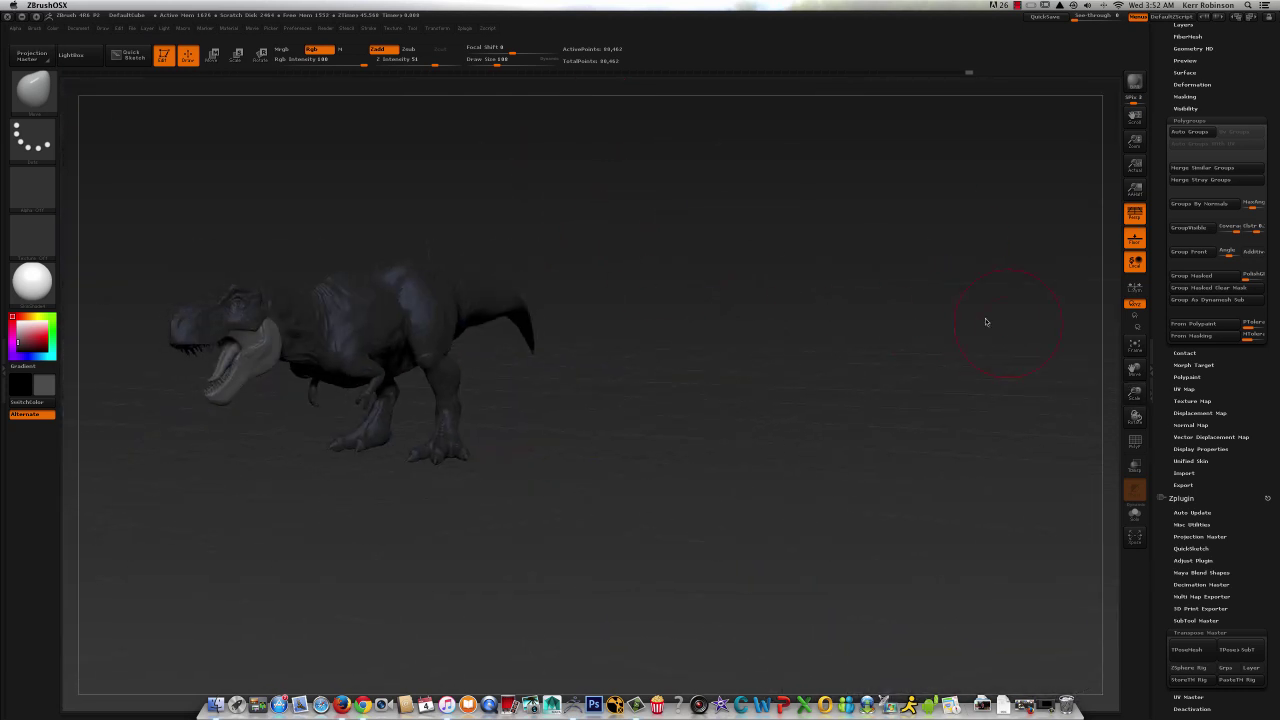
drag(1135, 370, 1228, 398)
drag(1135, 393, 1214, 498)
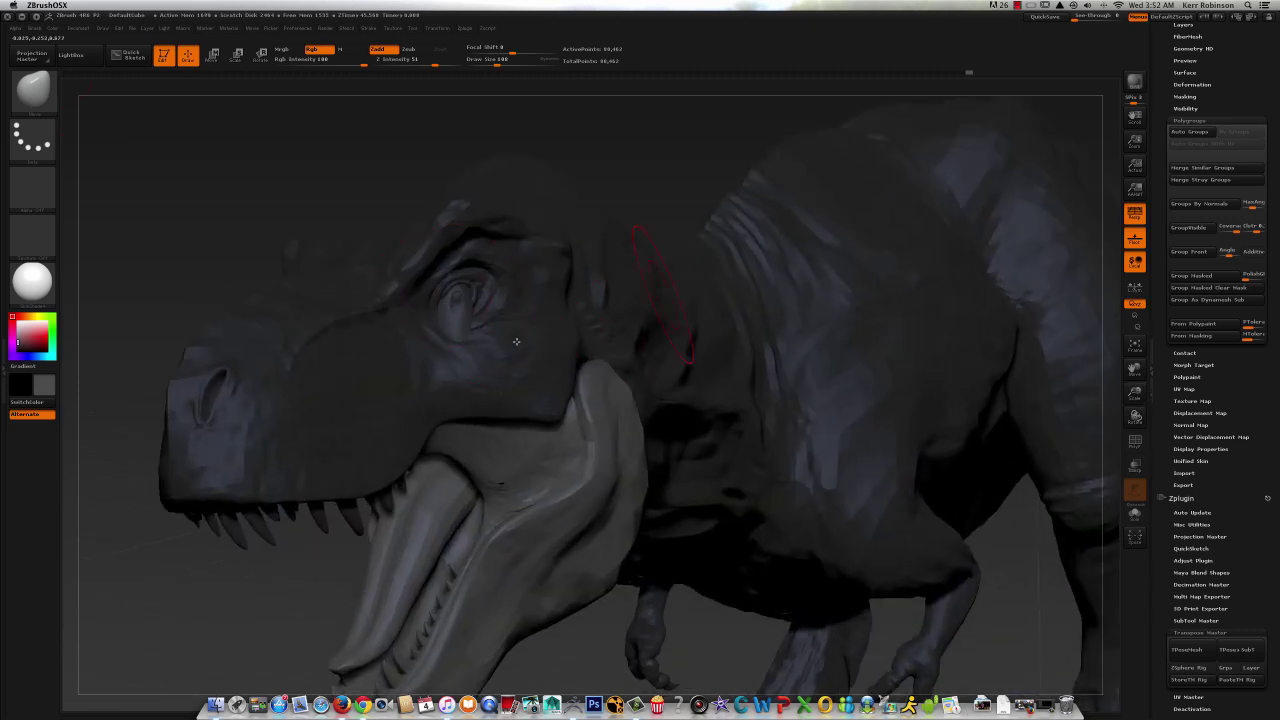
- Undo the brush edits and the wide jaw opening, and soften the mask border around the lower jaw
key(ctrl)
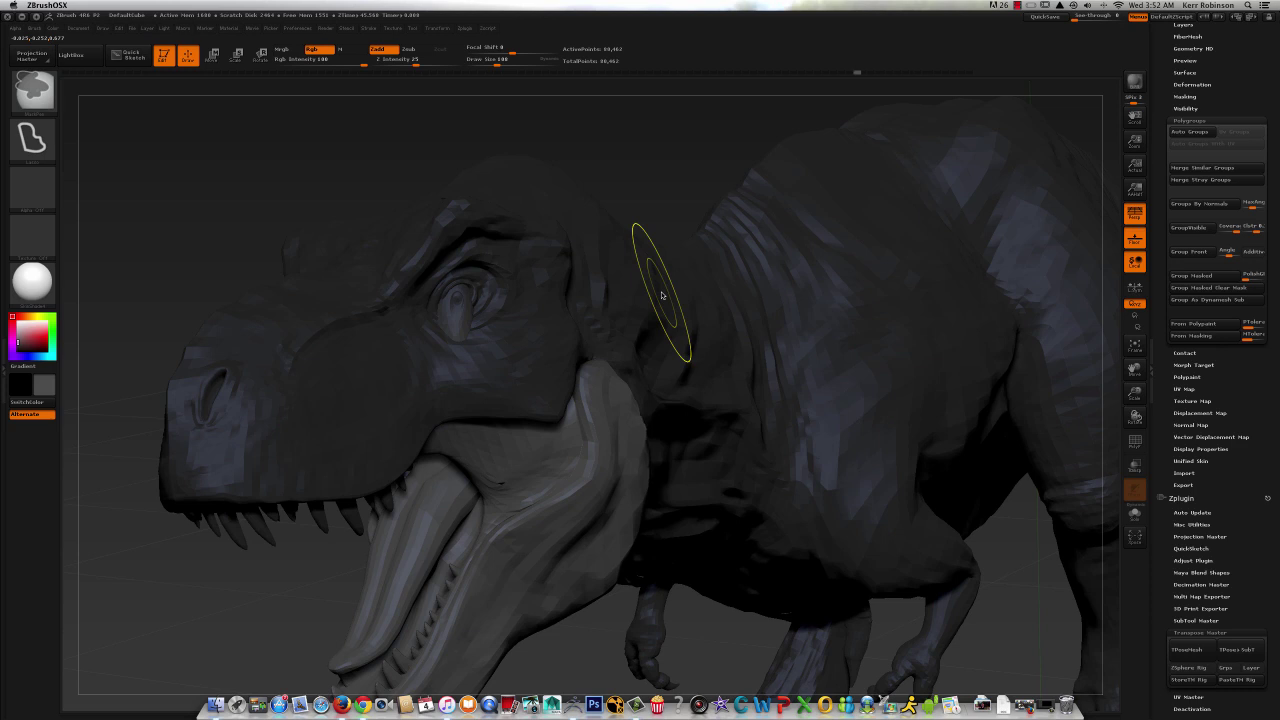
ctrl+shift+click(660, 292)
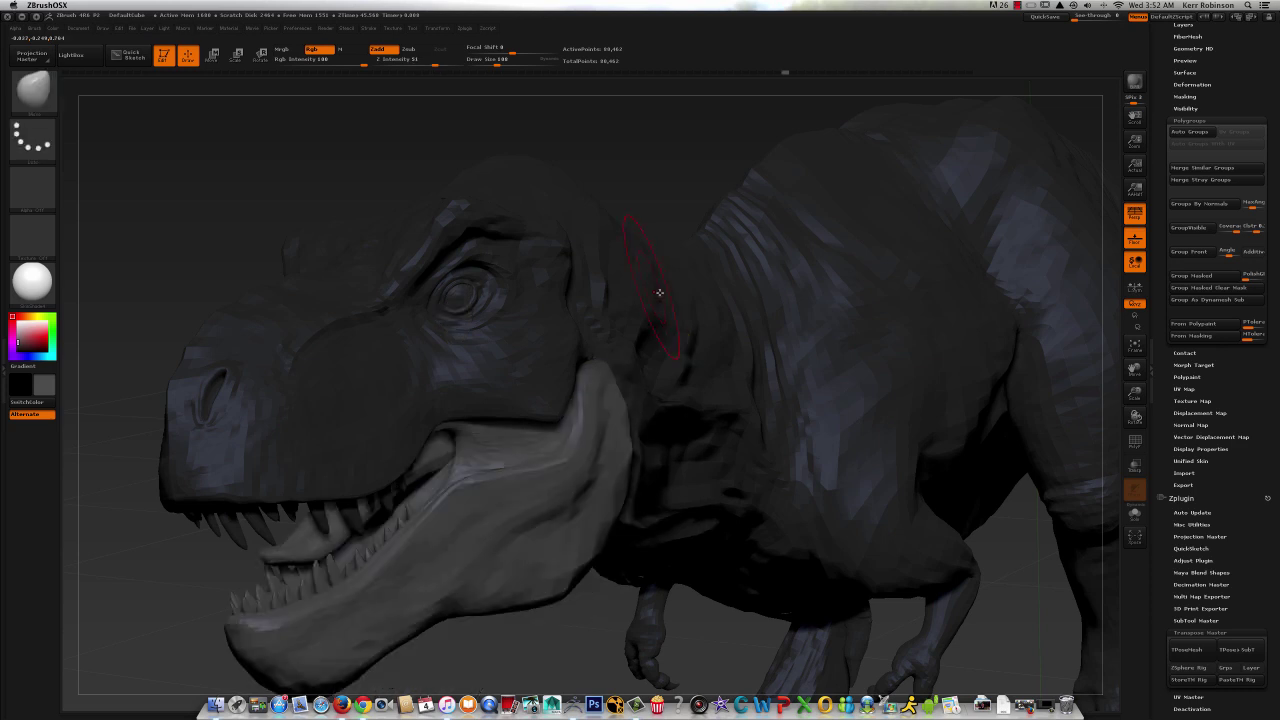
mouse_move(648, 170)
mouse_down()
mouse_move(671, 149)
mouse_move(636, 149)
mouse_up()
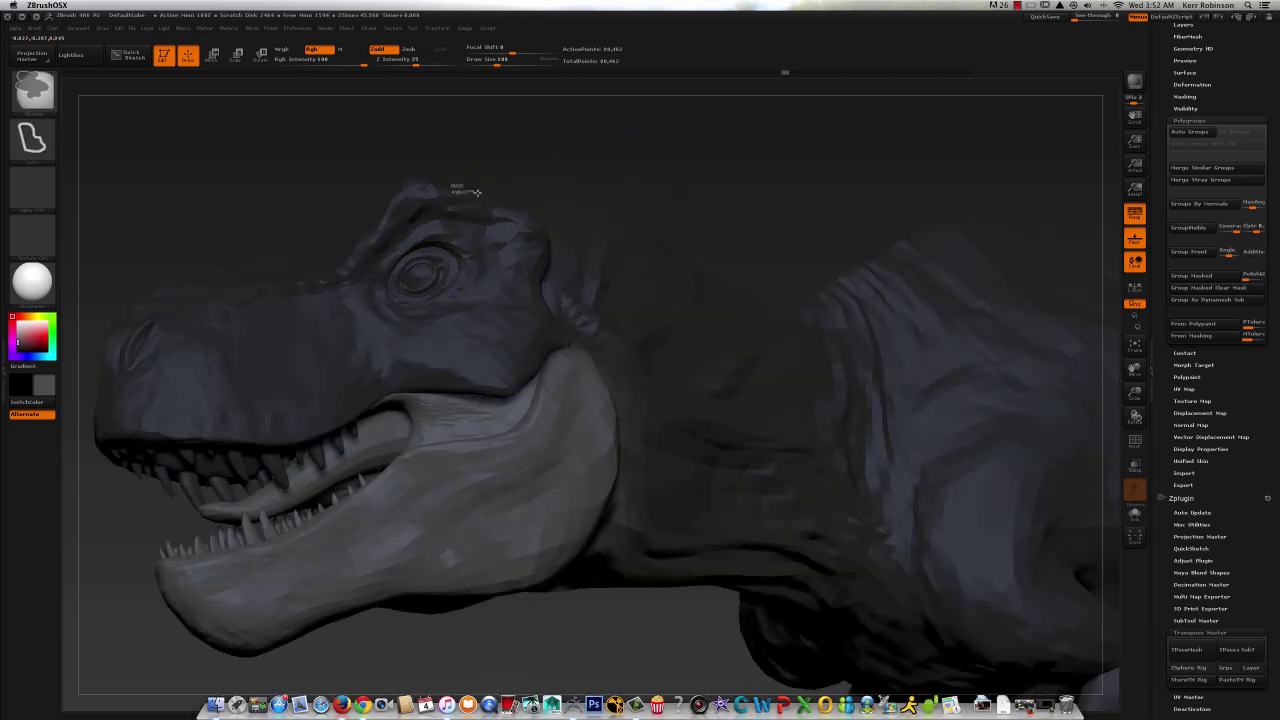
mouse_move(470, 198)
ctrl+mouse_down()
mouse_move(385, 258)
mouse_move(447, 321)
mouse_move(563, 197)
ctrl+mouse_up()
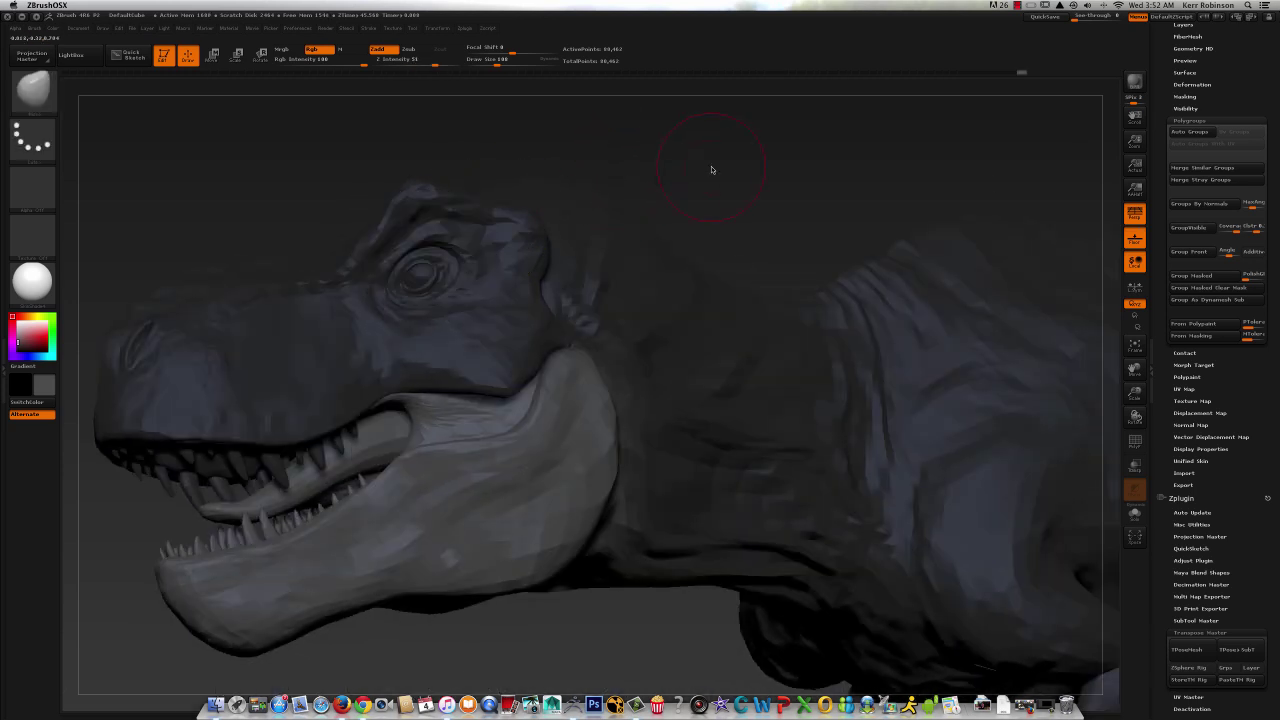
- Try to rotate the lower jaw down from the jaw joint with Transpose Rotate, and undo the rotation
mouse_move(714, 167)
mouse_down()
mouse_move(763, 163)
mouse_move(846, 314)
mouse_move(899, 285)
mouse_move(890, 293)
mouse_up()
click(260, 55)
drag(838, 513, 722, 625)
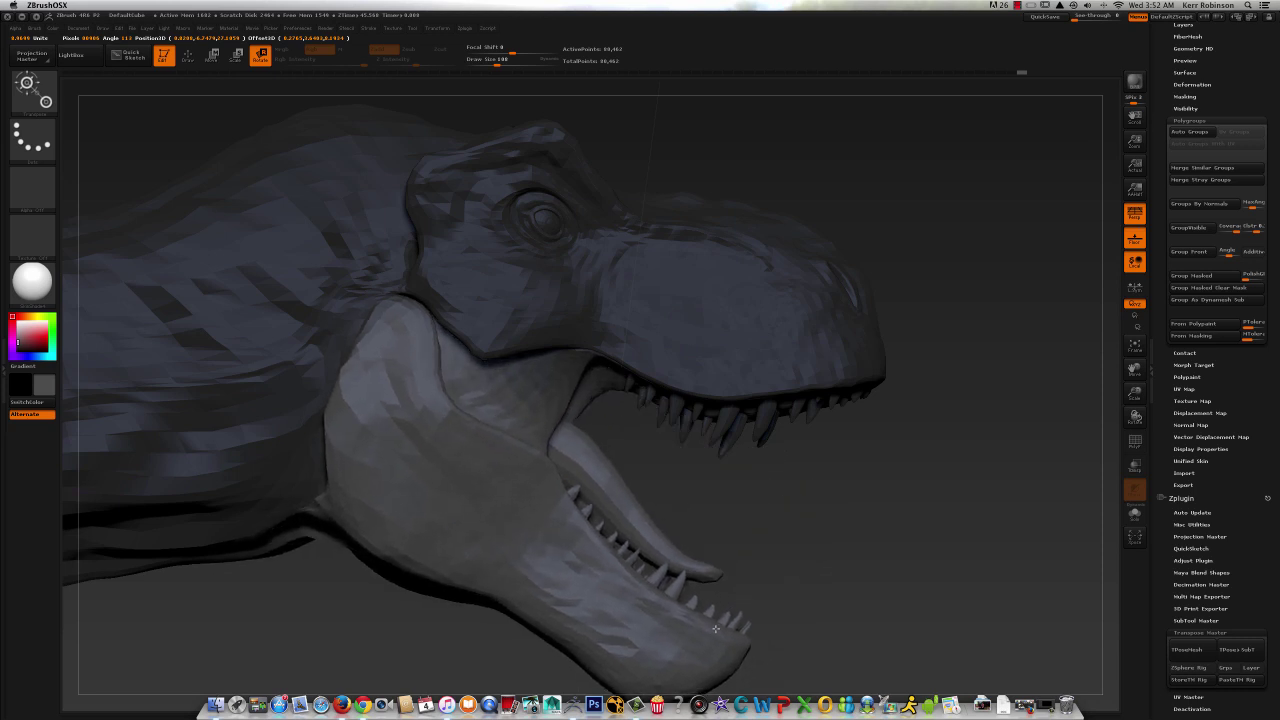
key(ctrl+z)
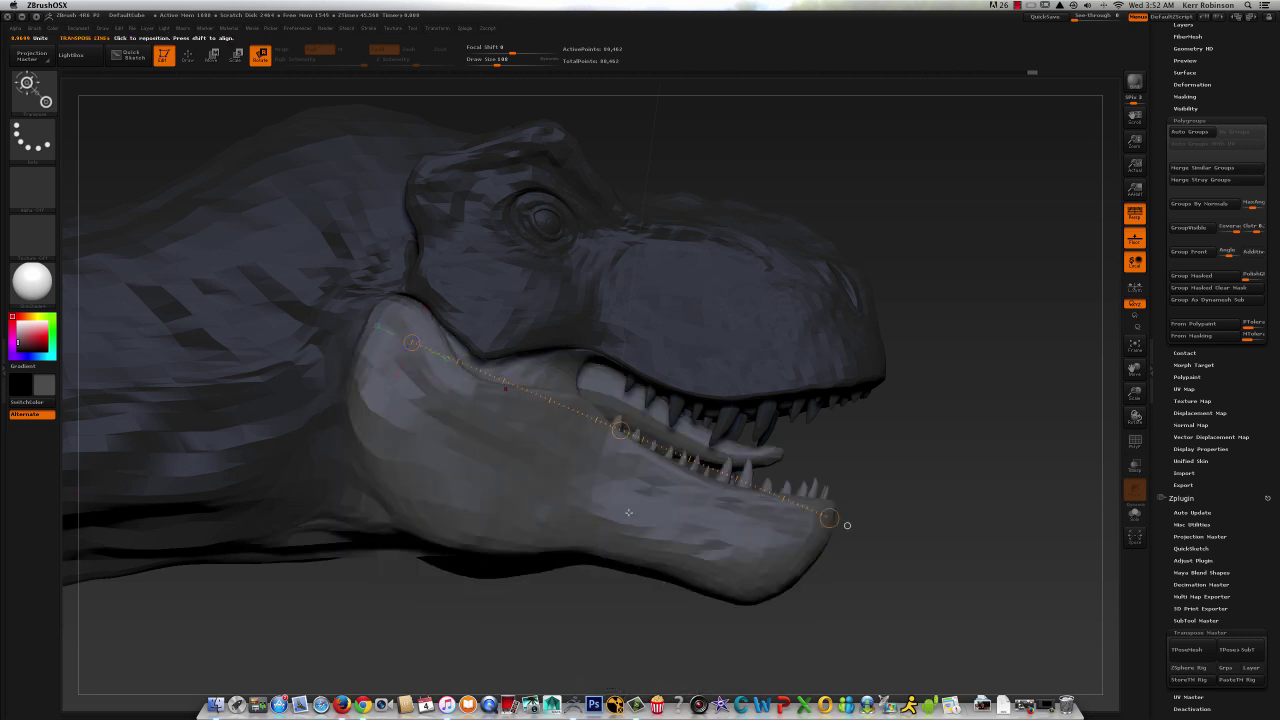
- Rotate the lower jaw wide open about its joint and shift it slightly forward with Transpose Move
click(188, 55)
click(260, 54)
mouse_move(830, 518)
mouse_down()
mouse_move(876, 497)
mouse_move(757, 648)
mouse_up()
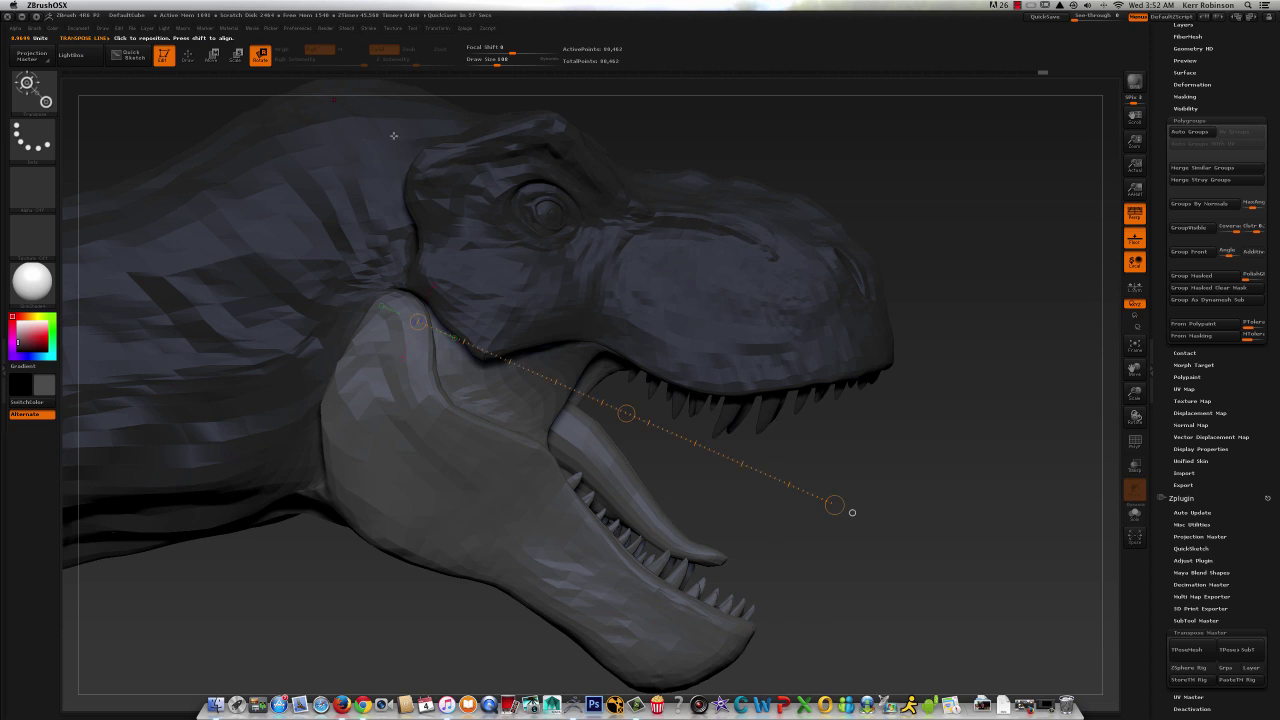
click(211, 54)
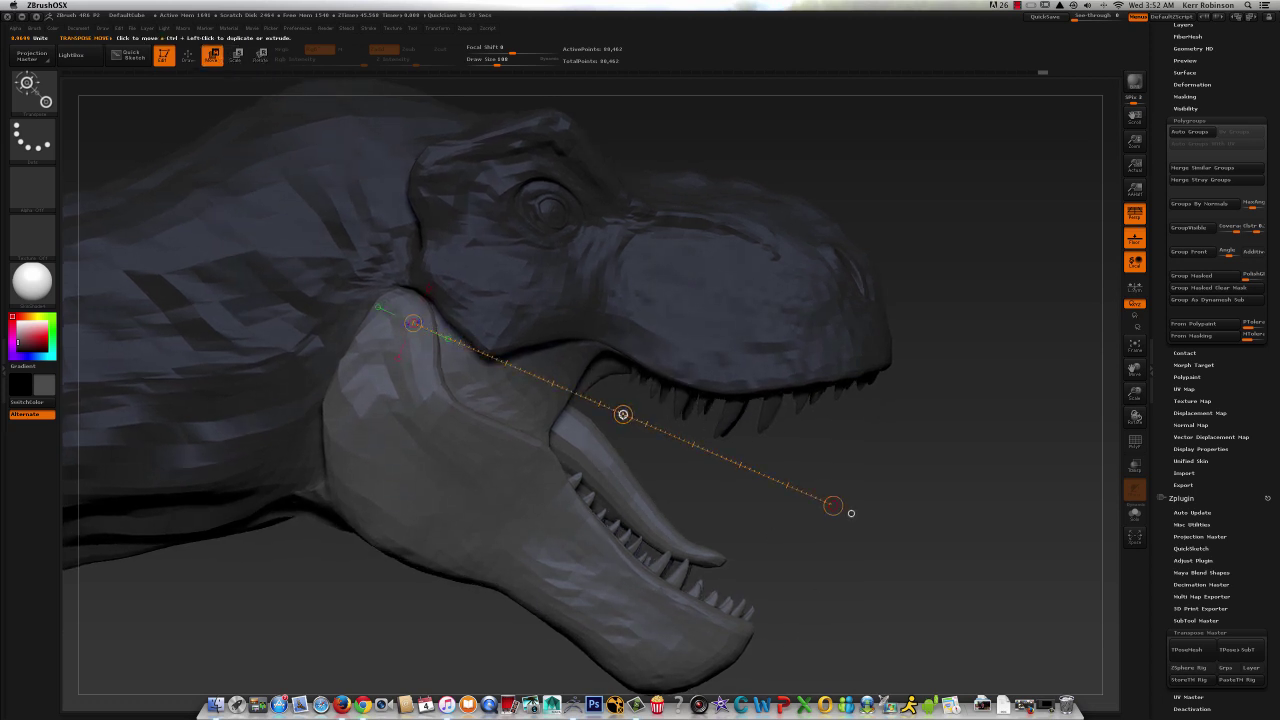
drag(622, 414, 634, 419)
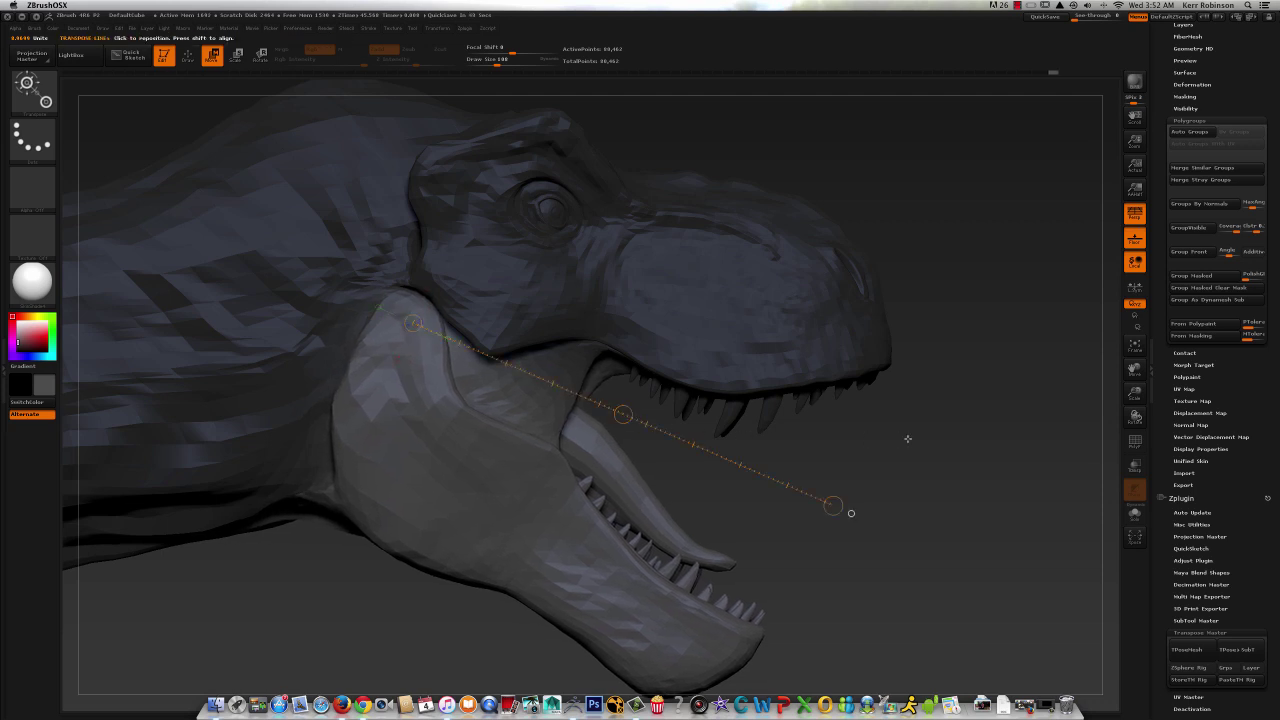
- Try to push the lower jaw farther forward and down, and undo both moves and the preceding rotation
alt+drag(908, 438, 618, 466)
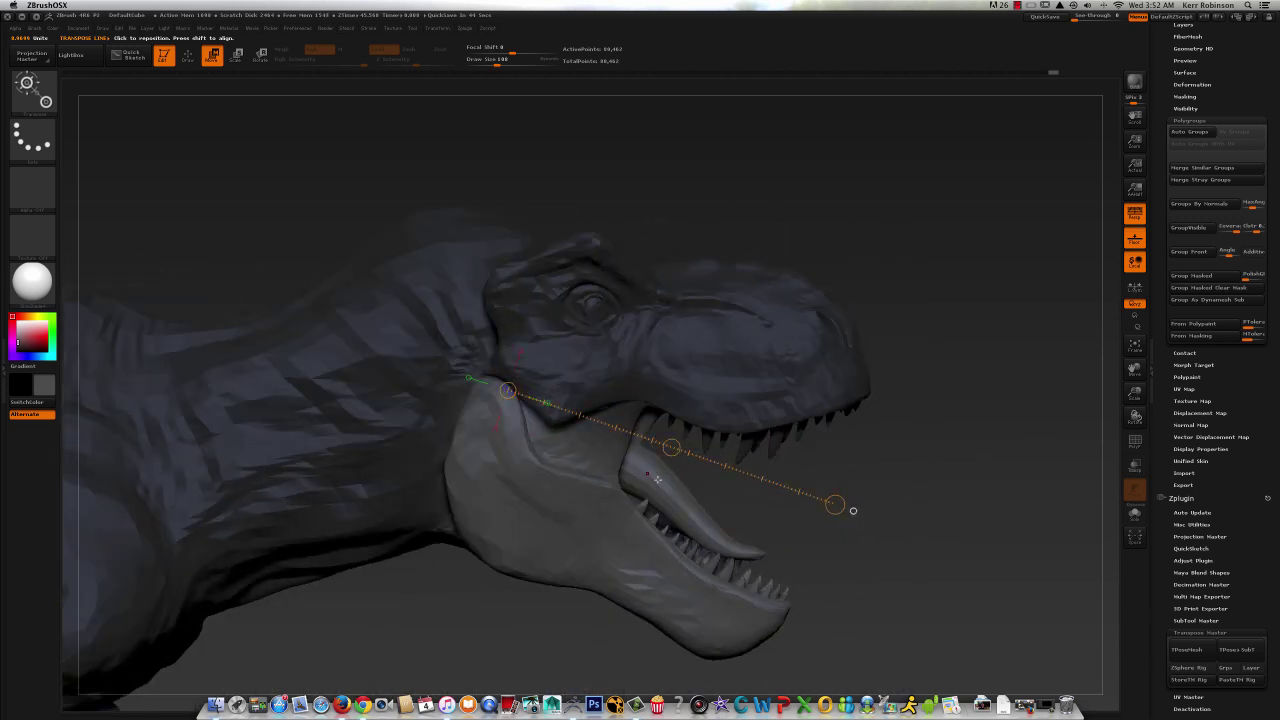
drag(897, 537, 903, 560)
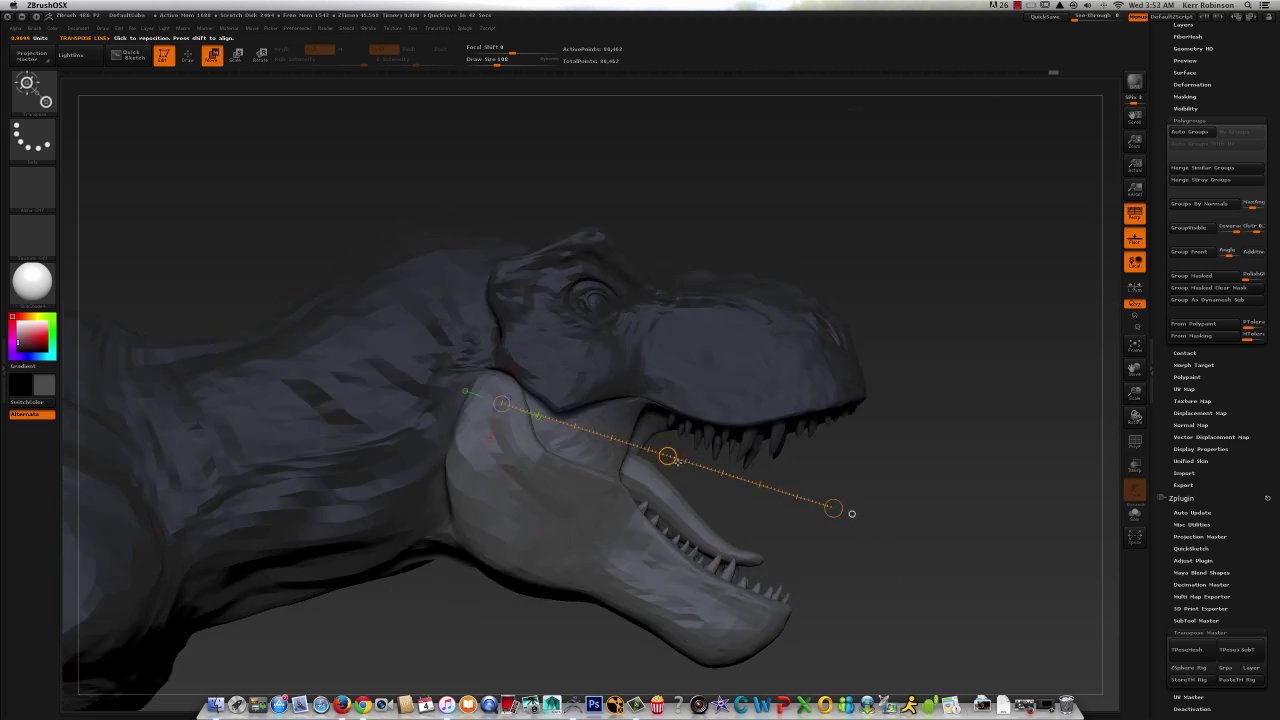
drag(672, 457, 705, 478)
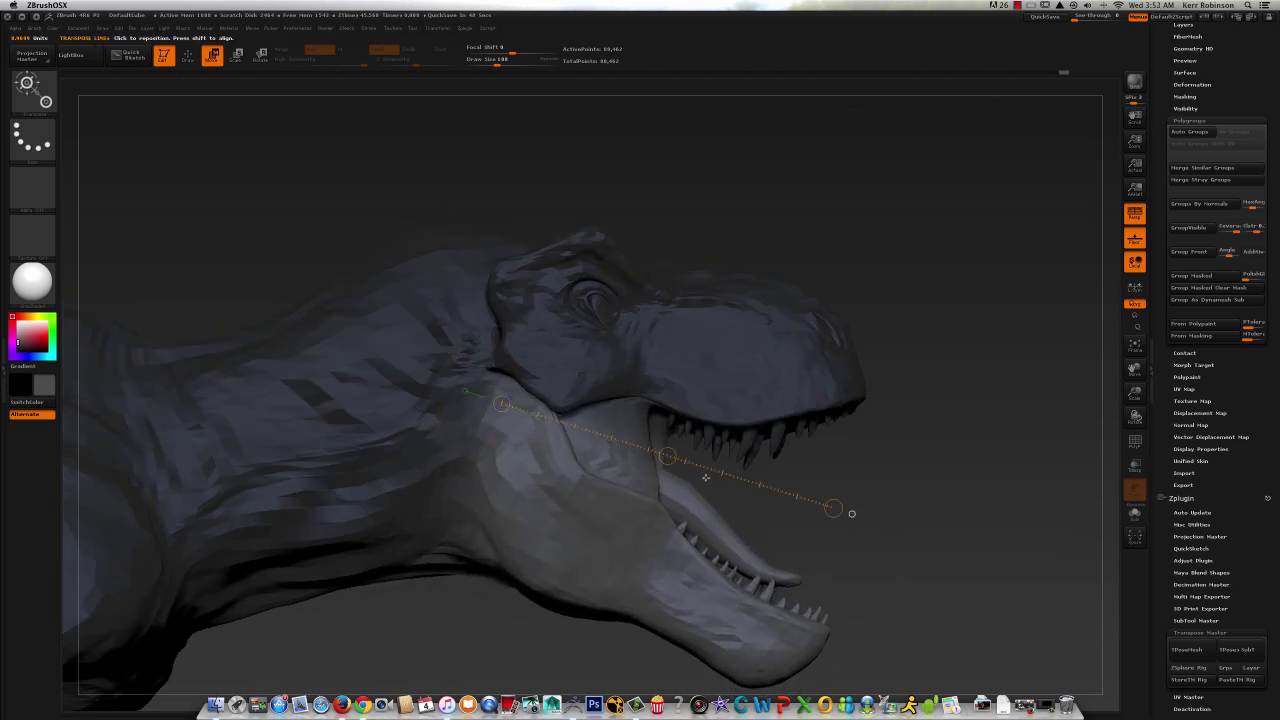
key(ctrl+z)
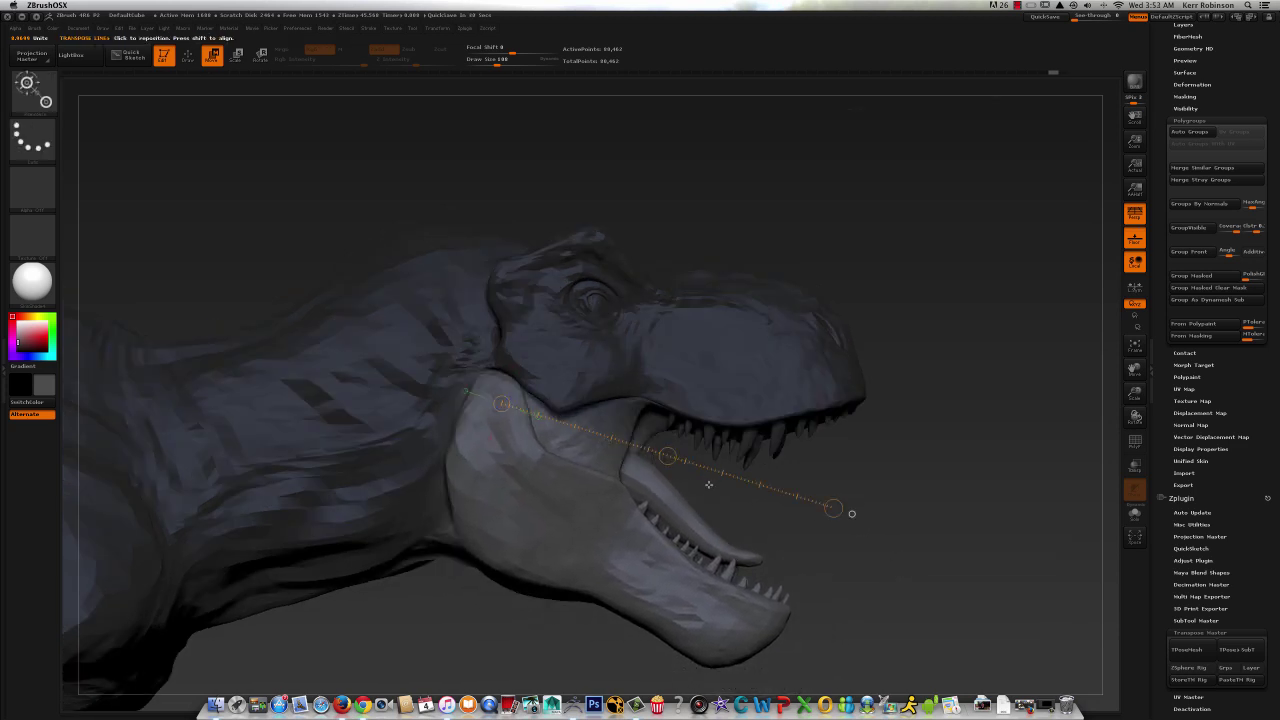
key(ctrl+z)
key(ctrl+z)
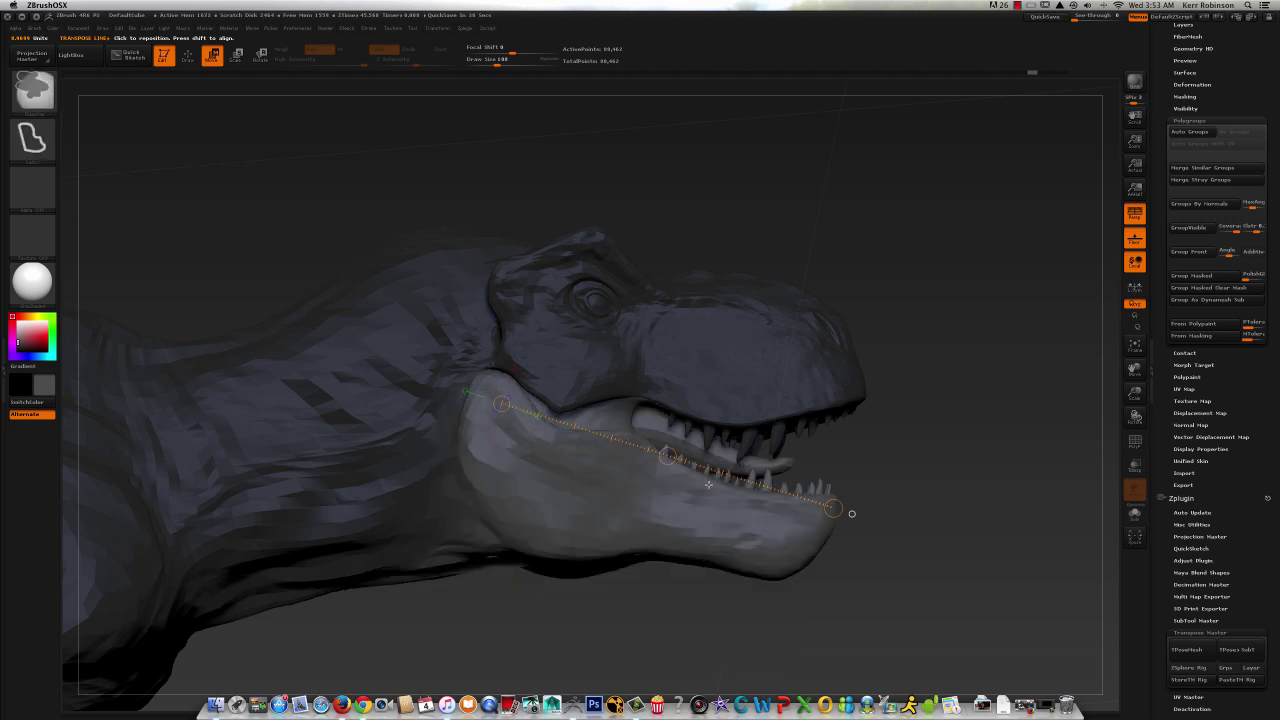
- Return to Draw mode and soften the mask border around the lower jaw further
key(q)
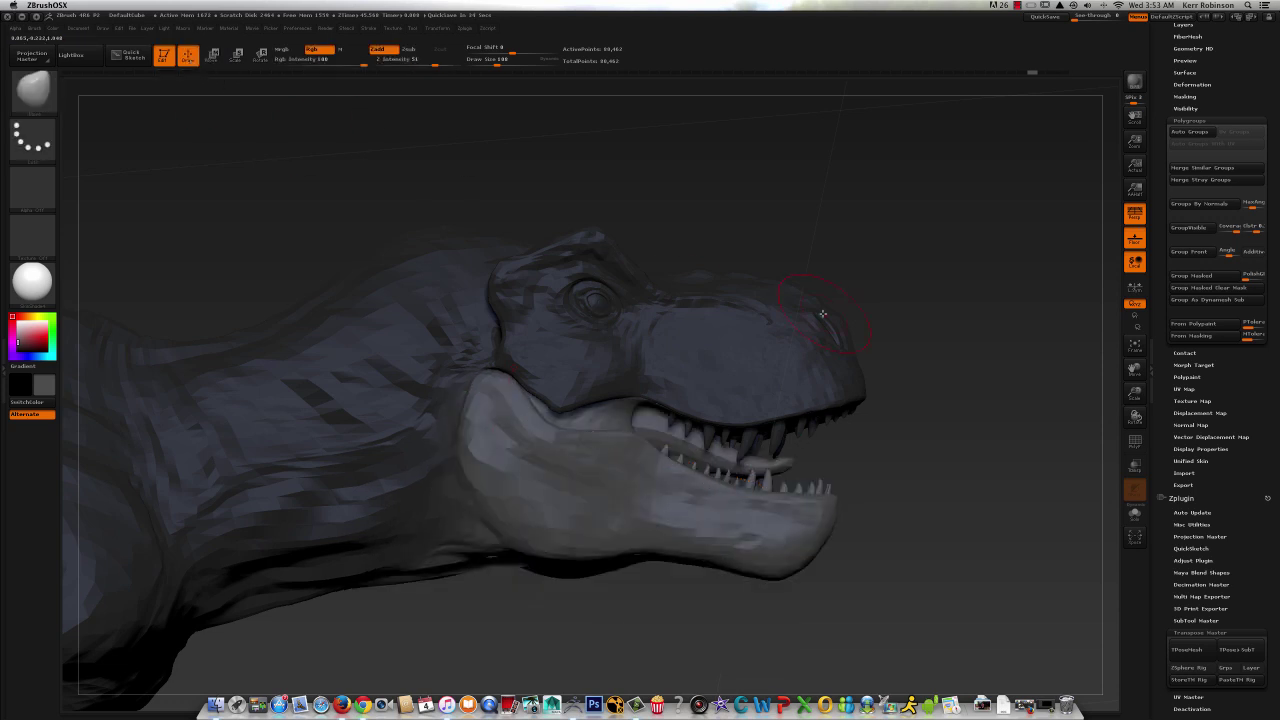
click(1135, 468)
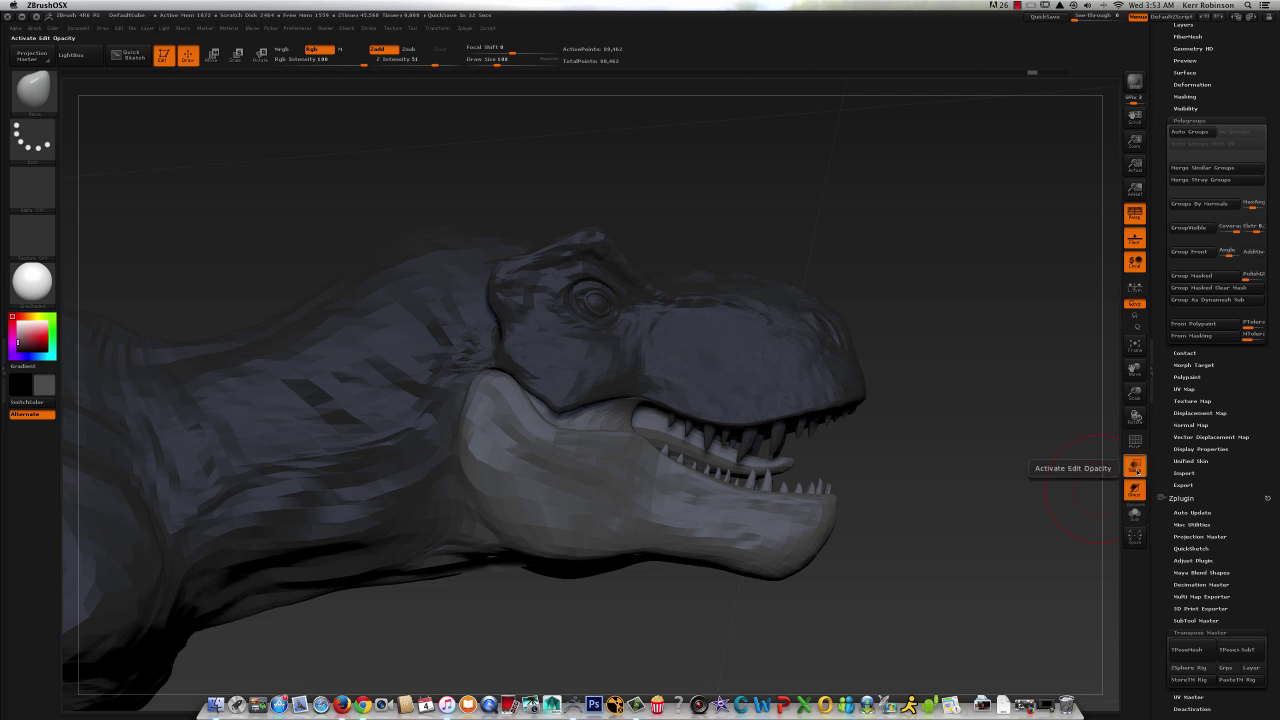
click(1135, 470)
drag(1016, 455, 998, 436)
mouse_move(711, 203)
ctrl+mouse_down()
mouse_move(521, 175)
mouse_move(504, 276)
mouse_move(552, 341)
mouse_move(667, 352)
mouse_move(824, 225)
ctrl+mouse_up()
mouse_move(637, 287)
ctrl+mouse_down()
mouse_move(600, 208)
mouse_move(545, 245)
mouse_move(612, 352)
mouse_move(751, 263)
ctrl+mouse_up()
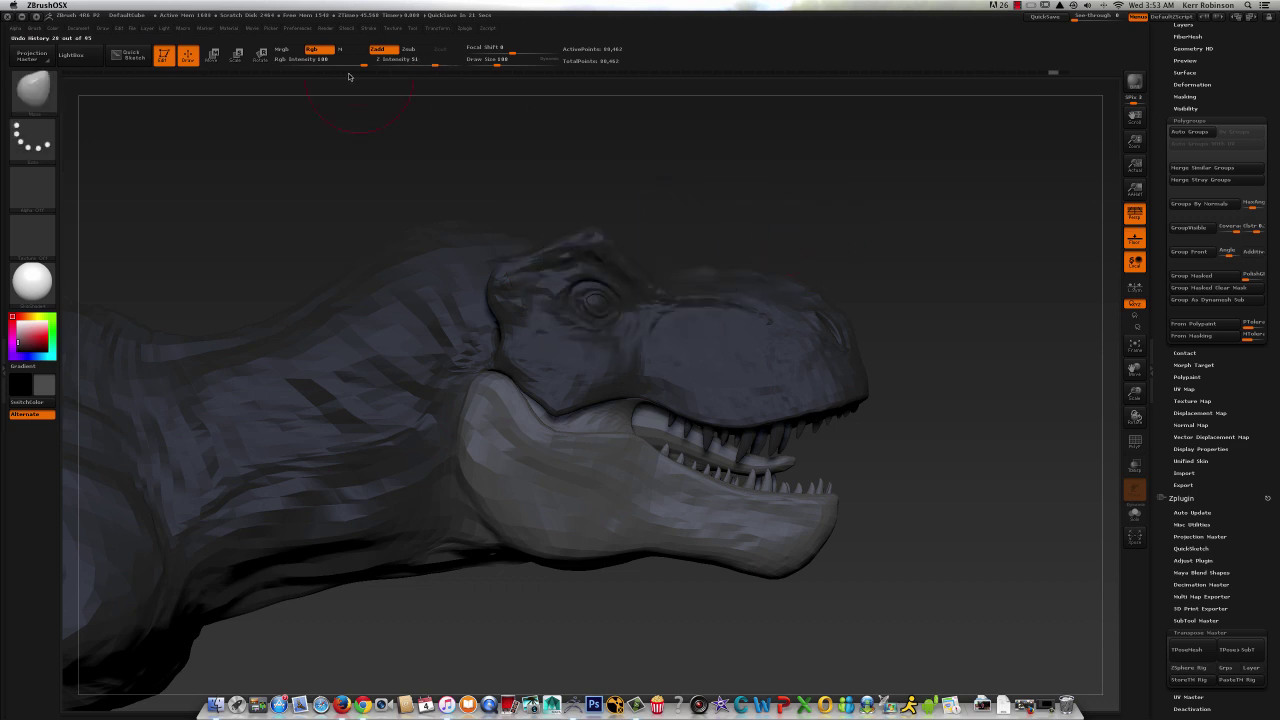
- Rotate the lower jaw, teeth and tongue down about the jaw joint in two passes until the mouth is wide open
click(262, 57)
drag(823, 516, 792, 590)
drag(962, 494, 923, 514)
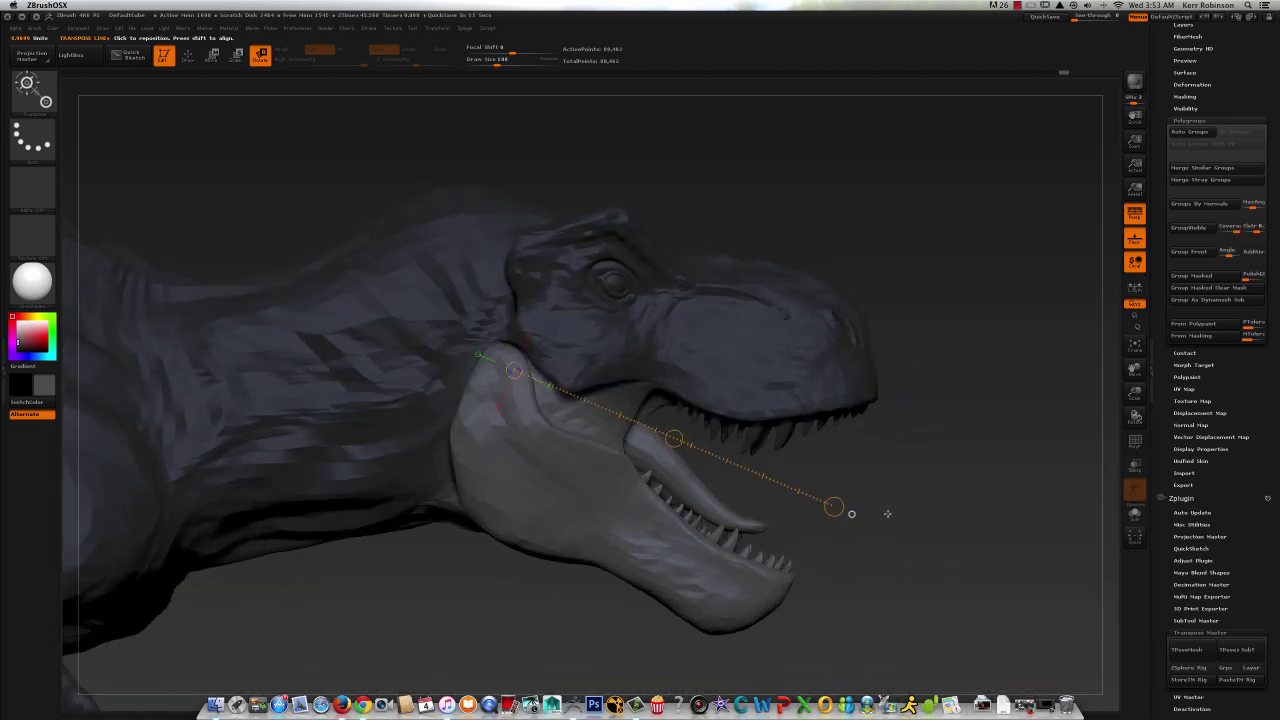
drag(834, 504, 817, 531)
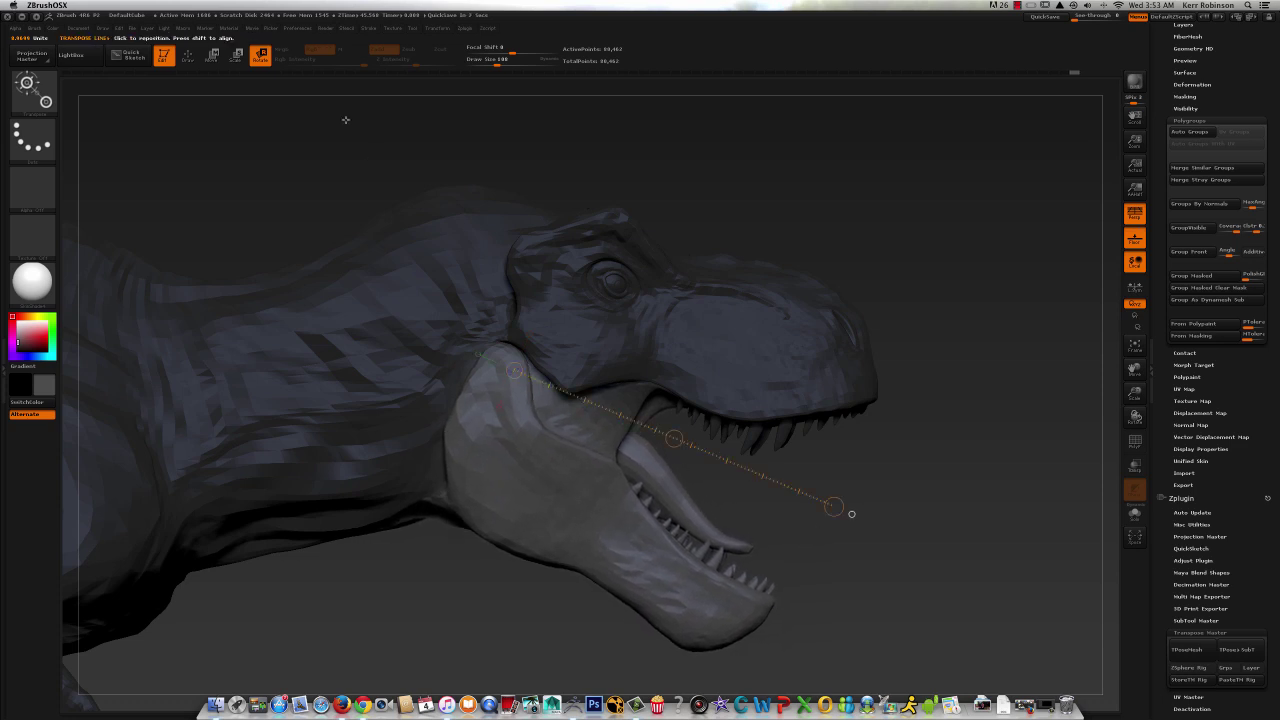
- Try to shift the opened lower jaw forward along the Transpose Move line, and undo the change
click(211, 55)
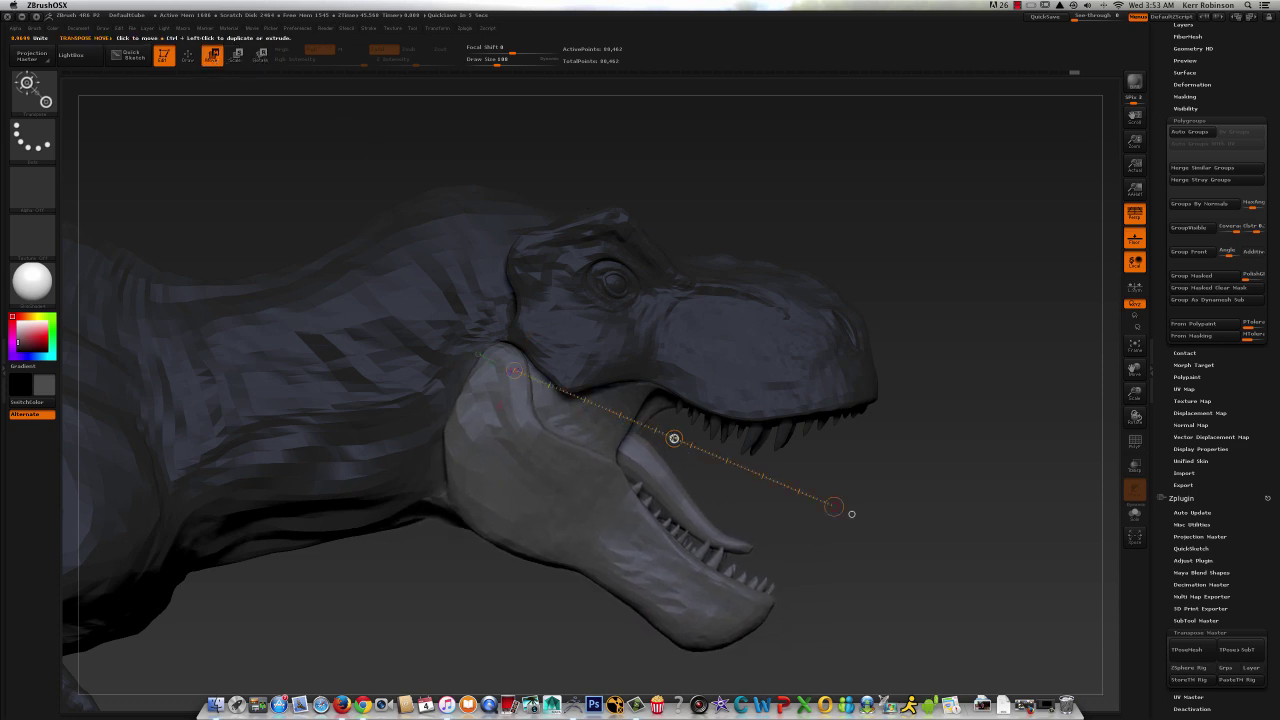
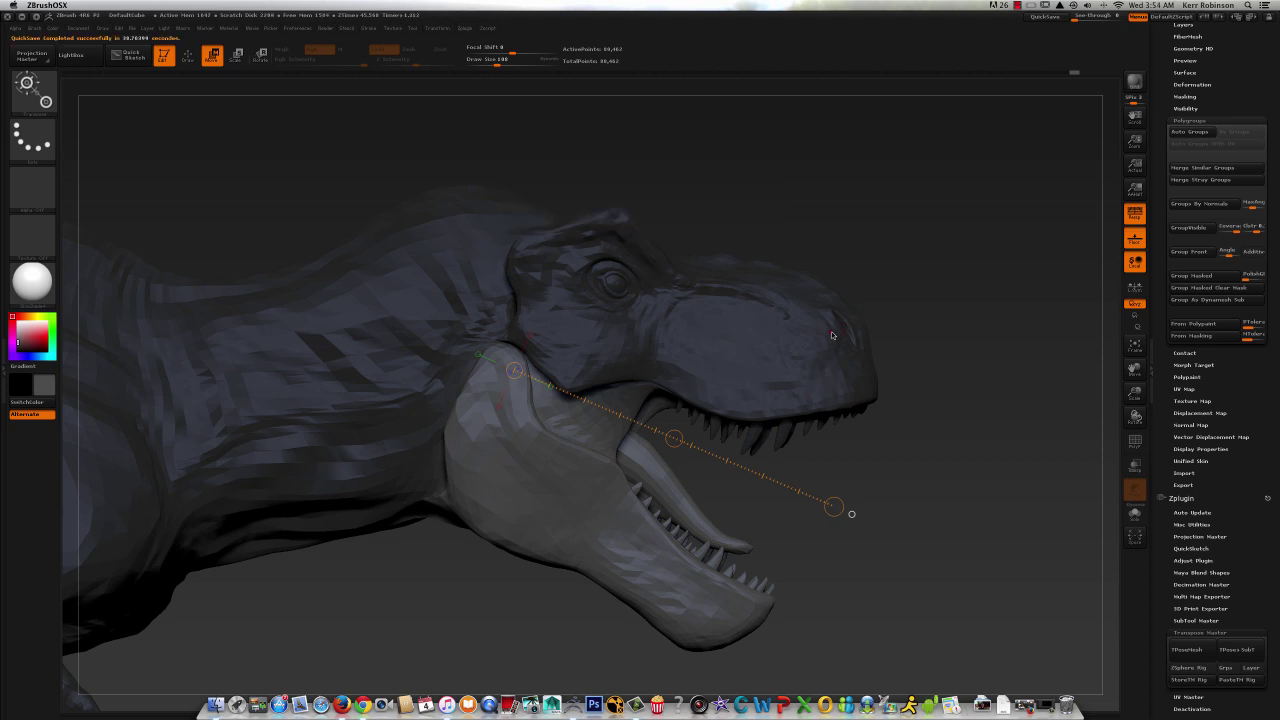
drag(825, 195, 876, 306)
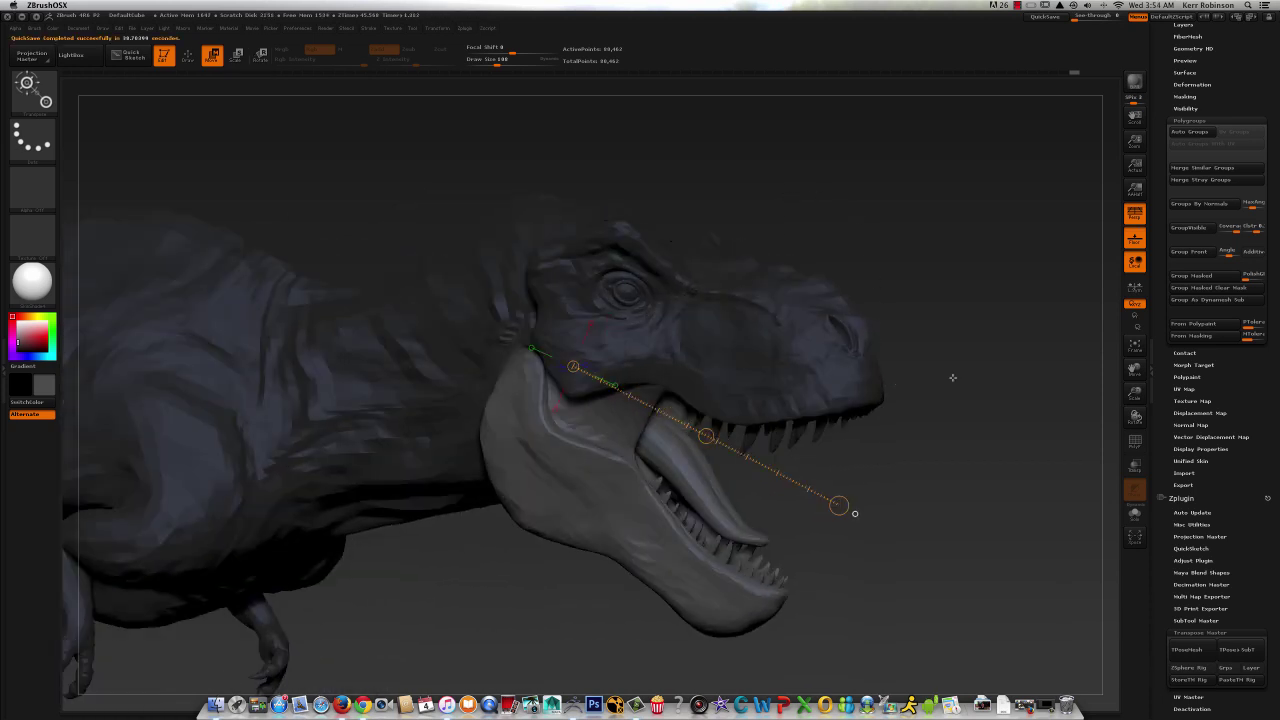
drag(952, 377, 963, 378)
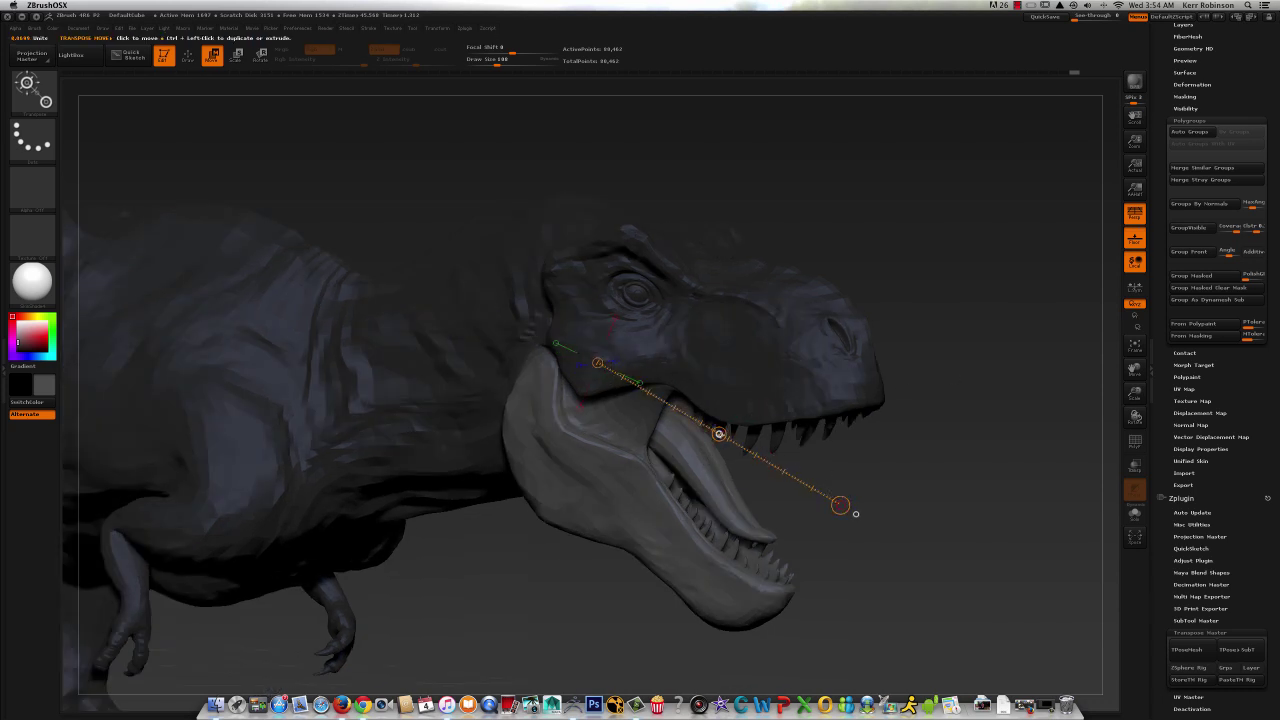
drag(868, 449, 886, 444)
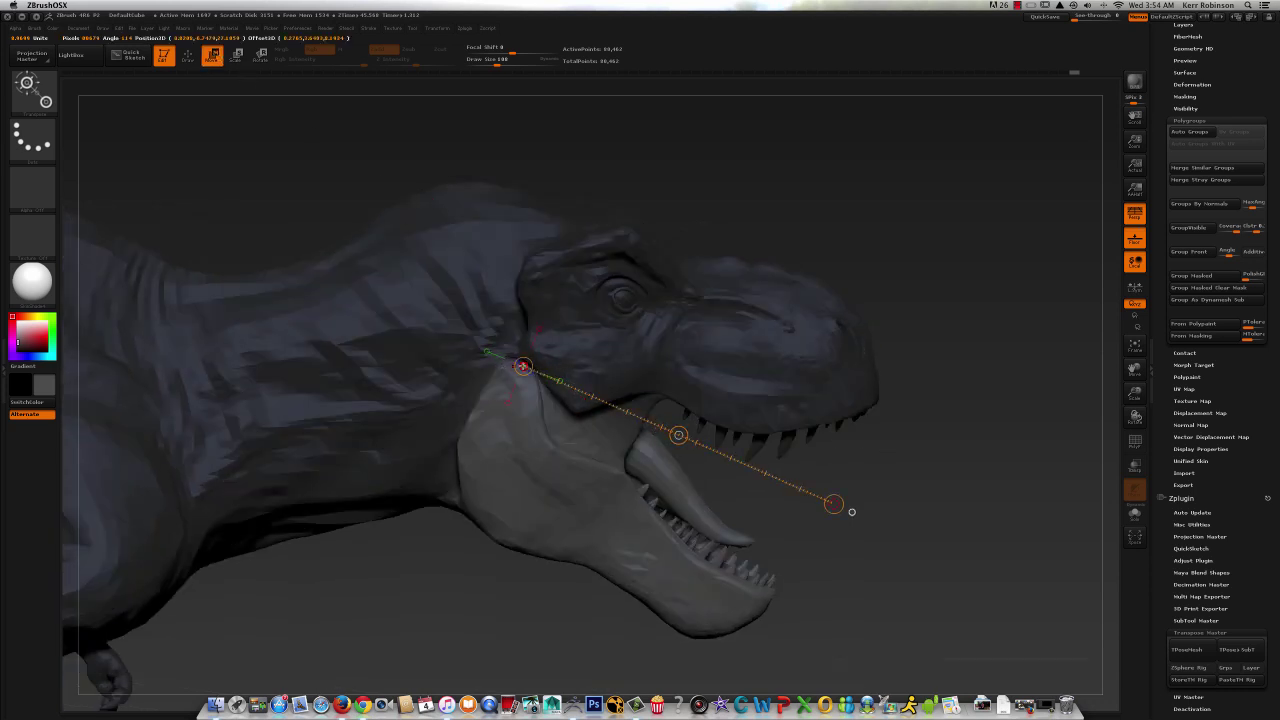
drag(523, 366, 556, 384)
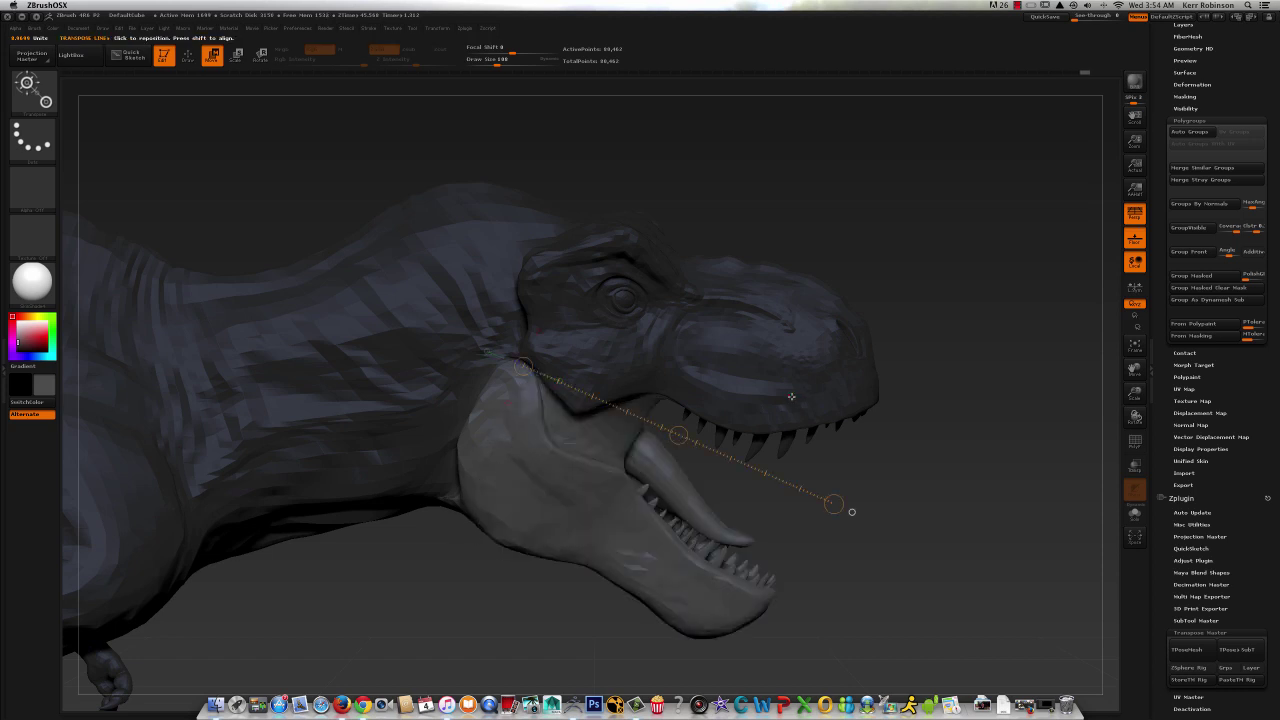
drag(833, 504, 888, 522)
key(super+z)
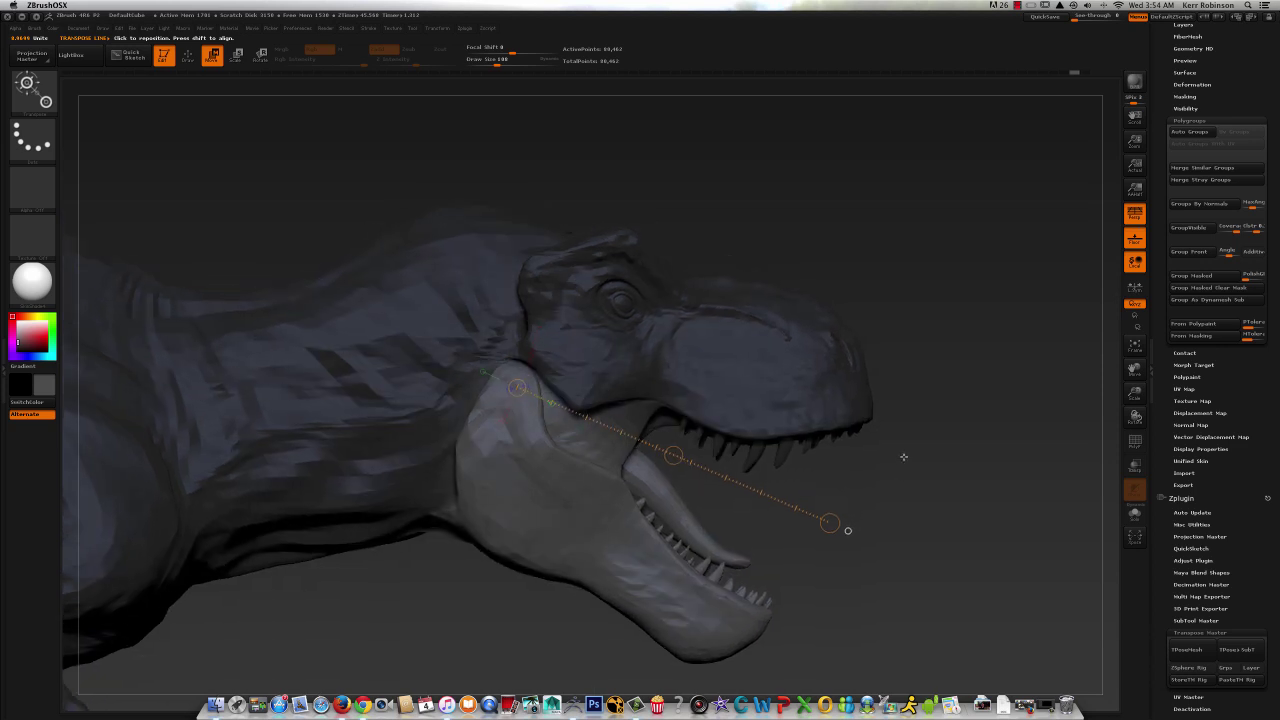
- Undo the last jaw change and nudge the unmasked lower jaw slightly forward and down with Transpose Move
key(super+z)
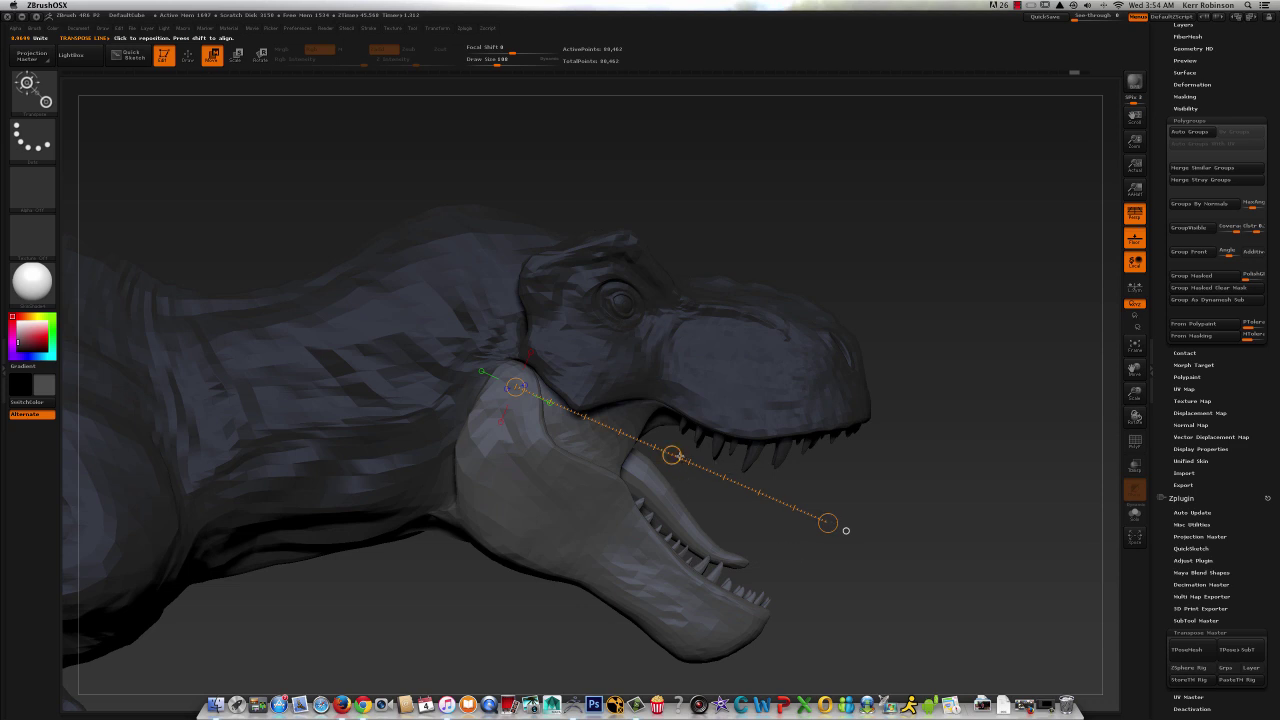
drag(671, 455, 675, 464)
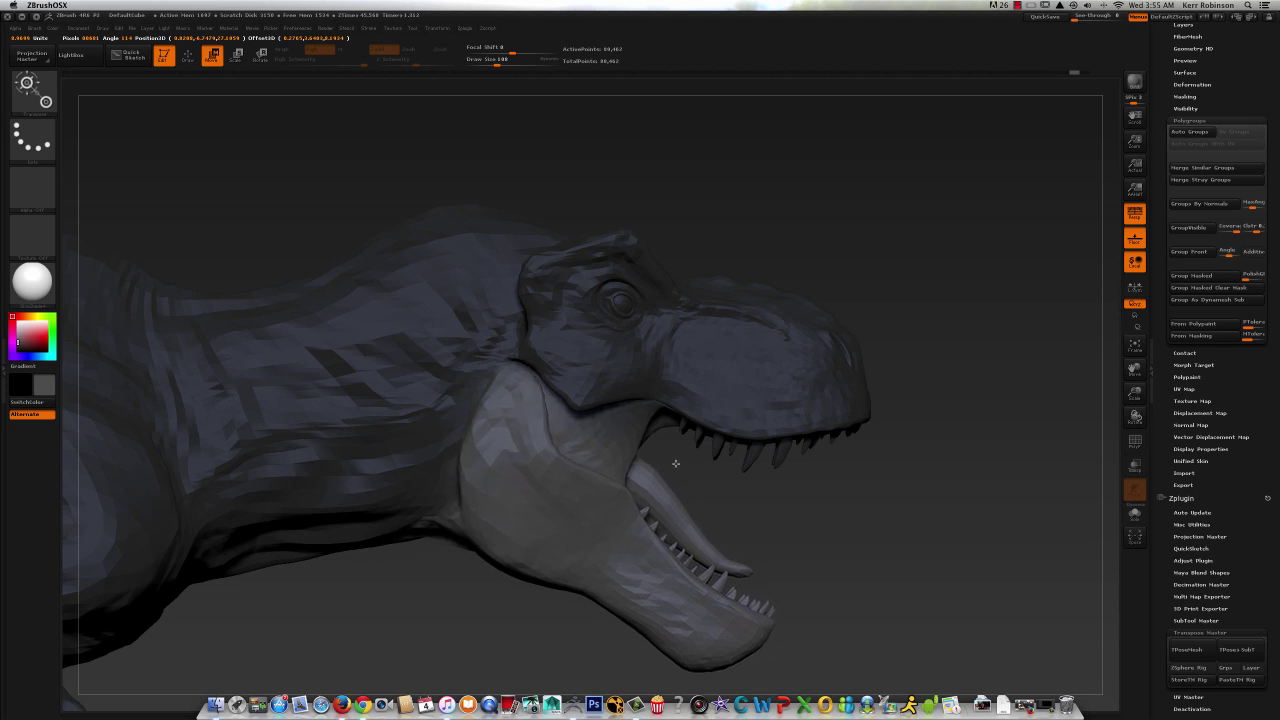
drag(951, 523, 930, 489)
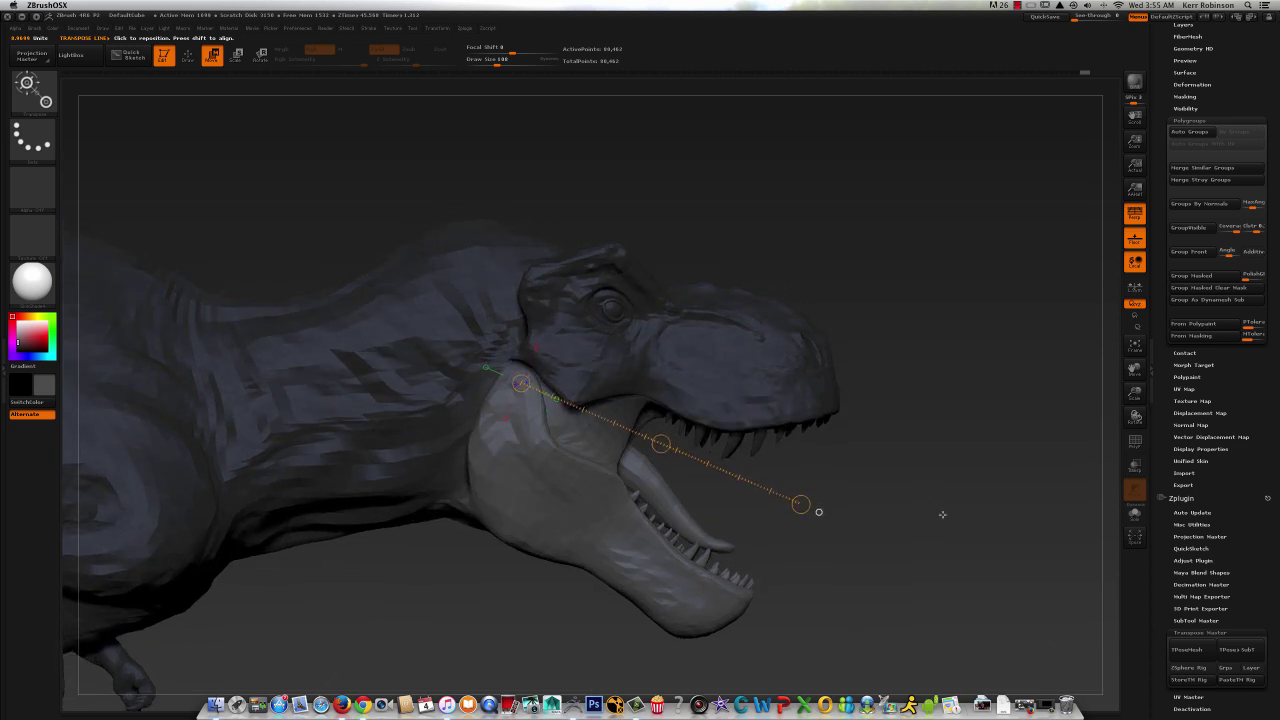
- Swing the unmasked lower jaw, teeth and tongue slightly sideways with Transpose Rotate, undoing the first rotation
click(260, 55)
drag(928, 438, 871, 449)
drag(710, 536, 732, 496)
key(super+z)
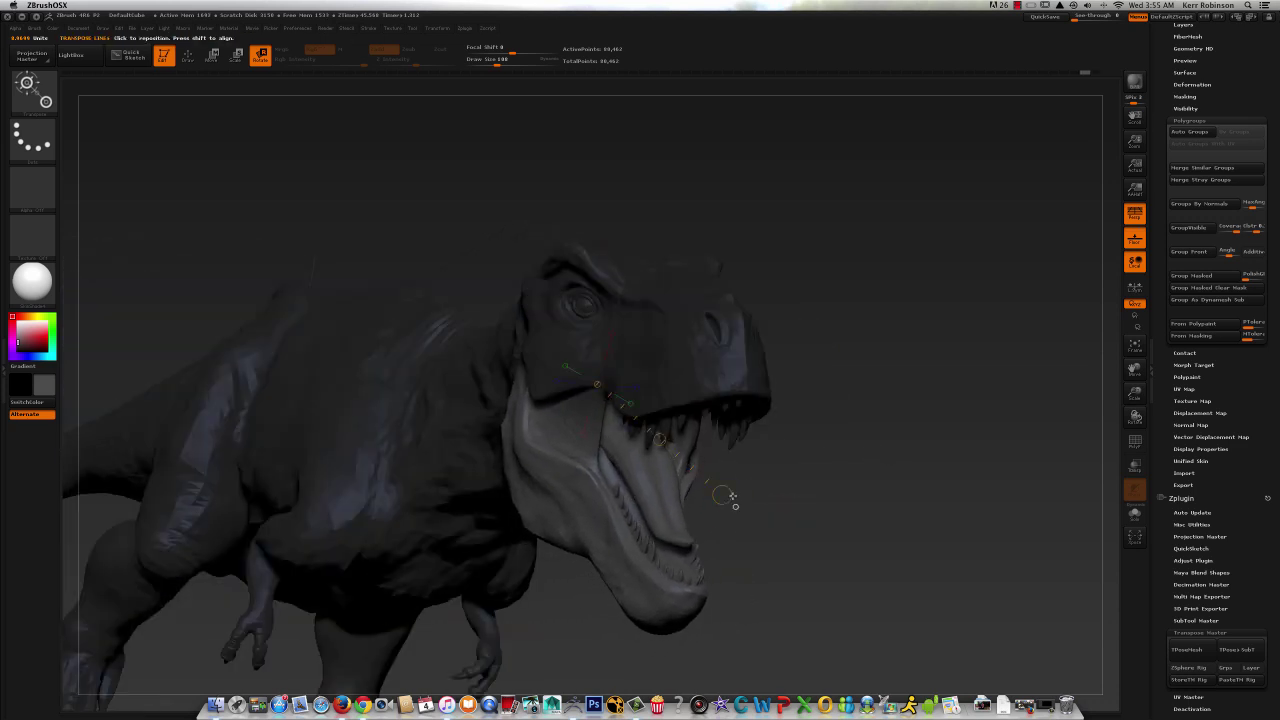
drag(660, 439, 661, 440)
drag(705, 384, 826, 413)
drag(674, 440, 583, 440)
drag(735, 506, 579, 424)
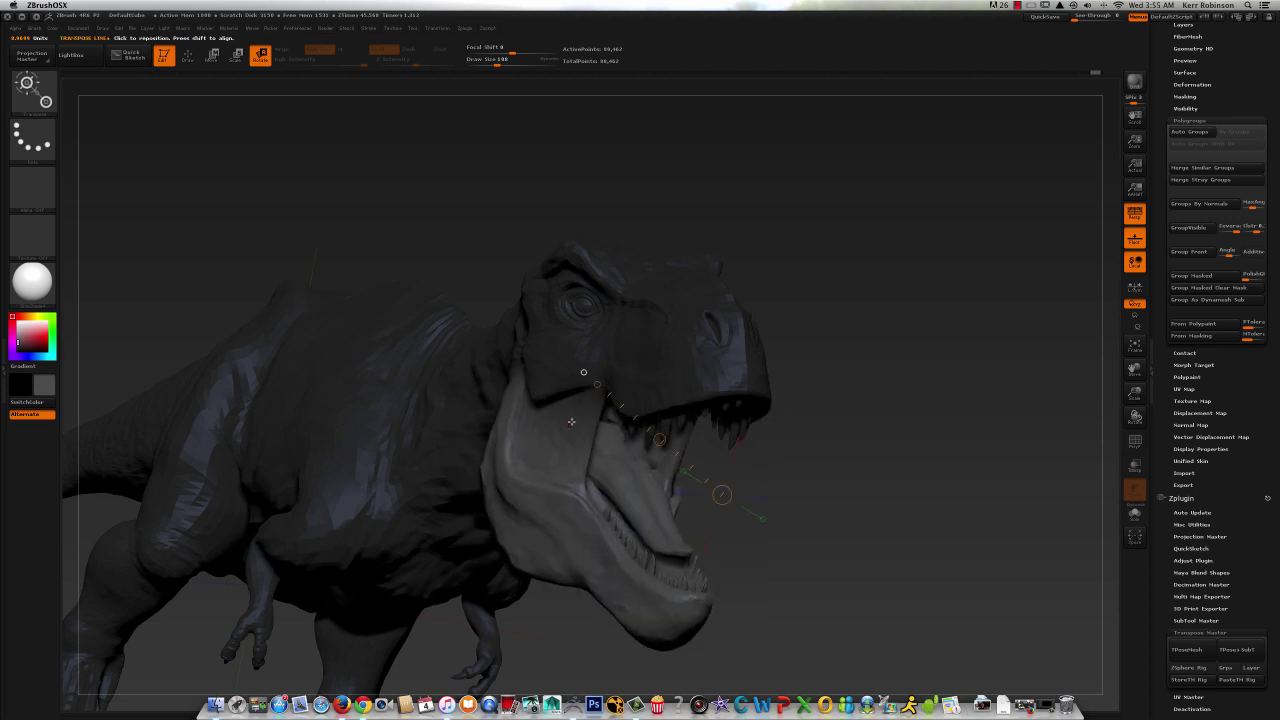
drag(799, 464, 832, 461)
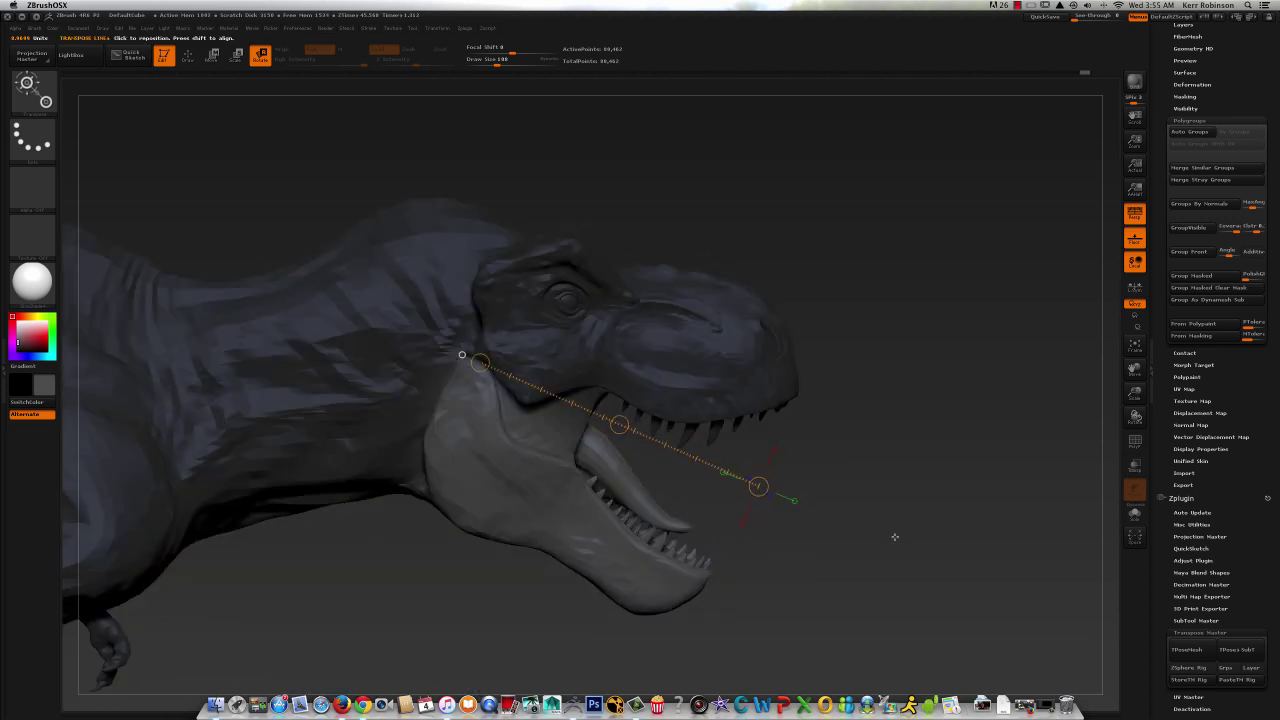
drag(894, 531, 895, 516)
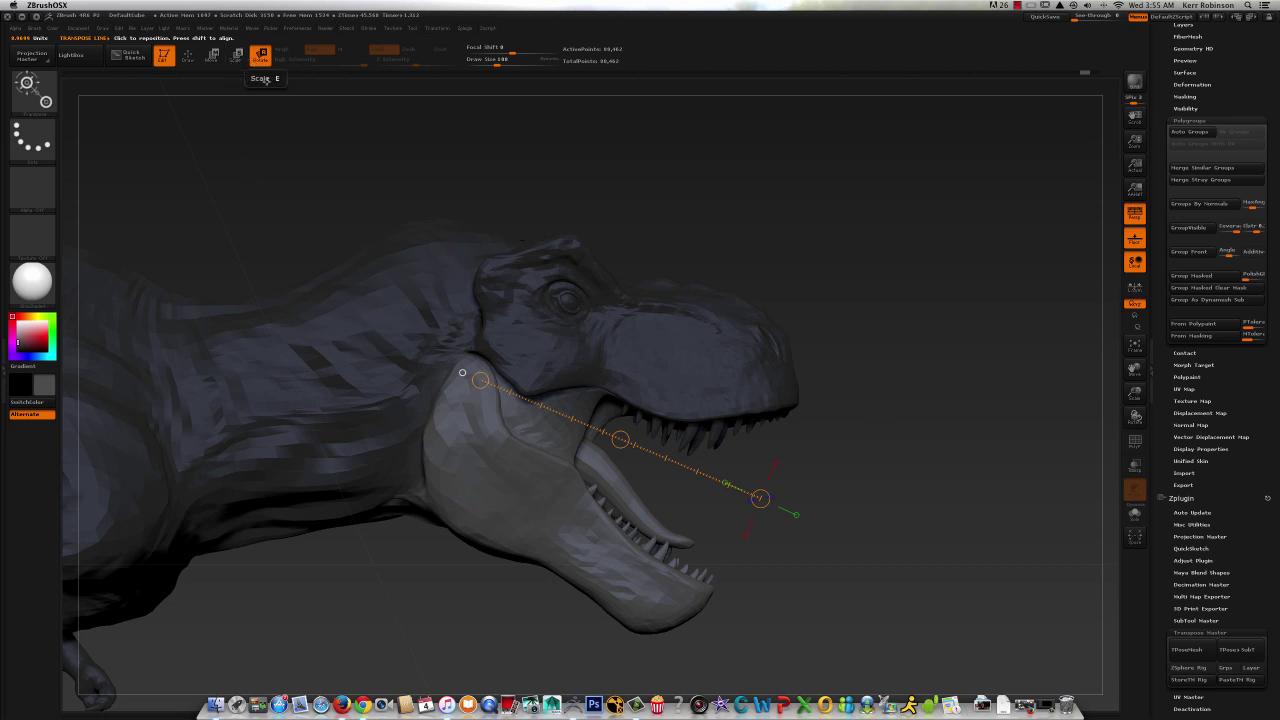
drag(866, 551, 886, 529)
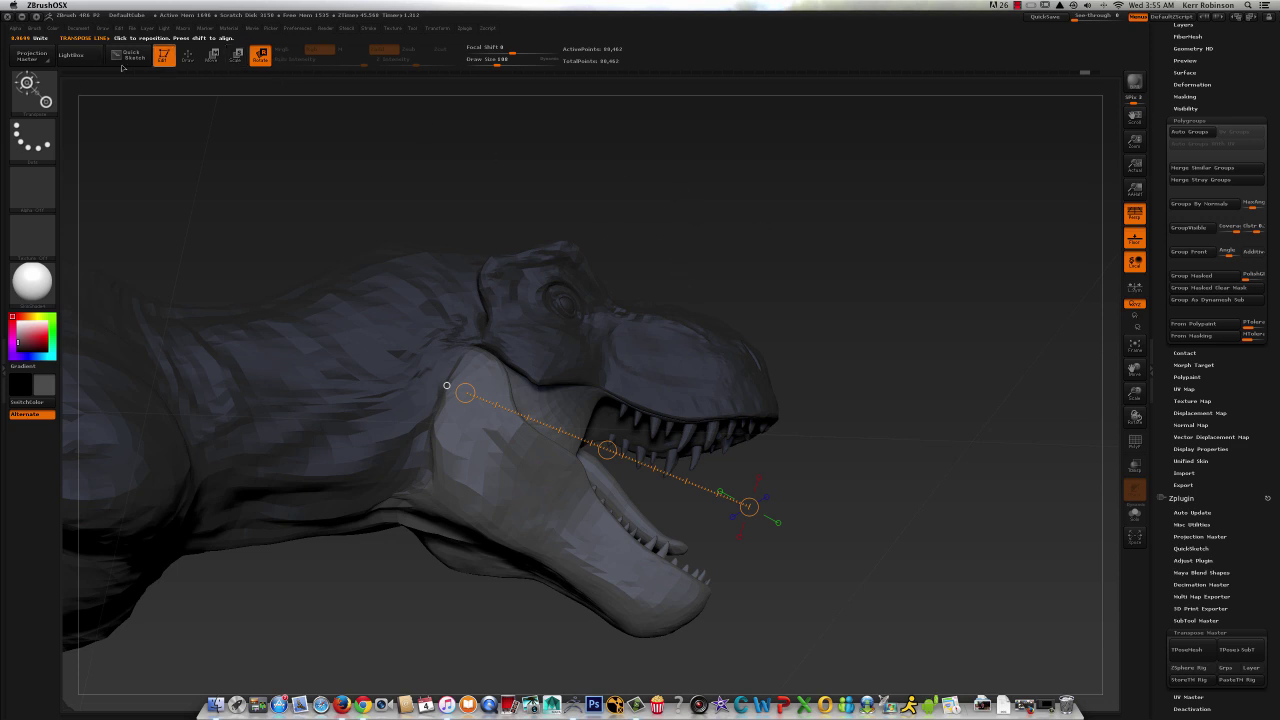
- Return to Draw mode and smooth the skin where the lower jaw meets the neck on both sides with draw size 54
click(190, 60)
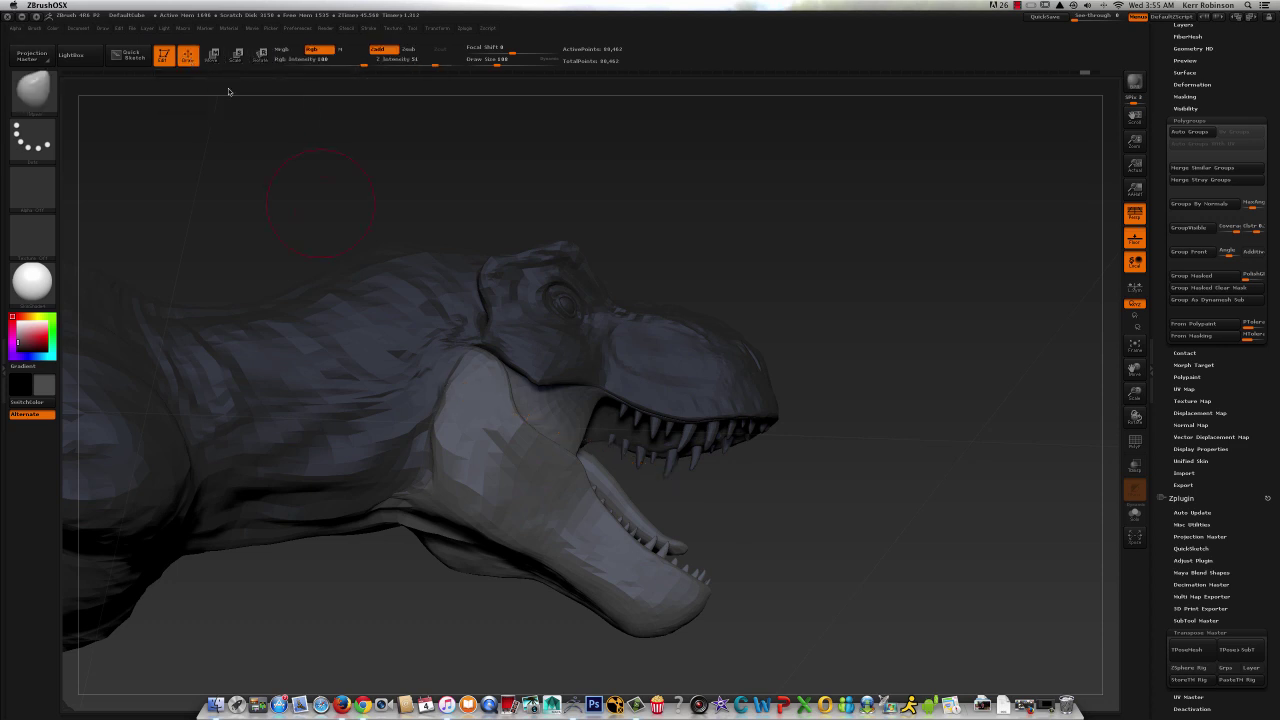
click(490, 62)
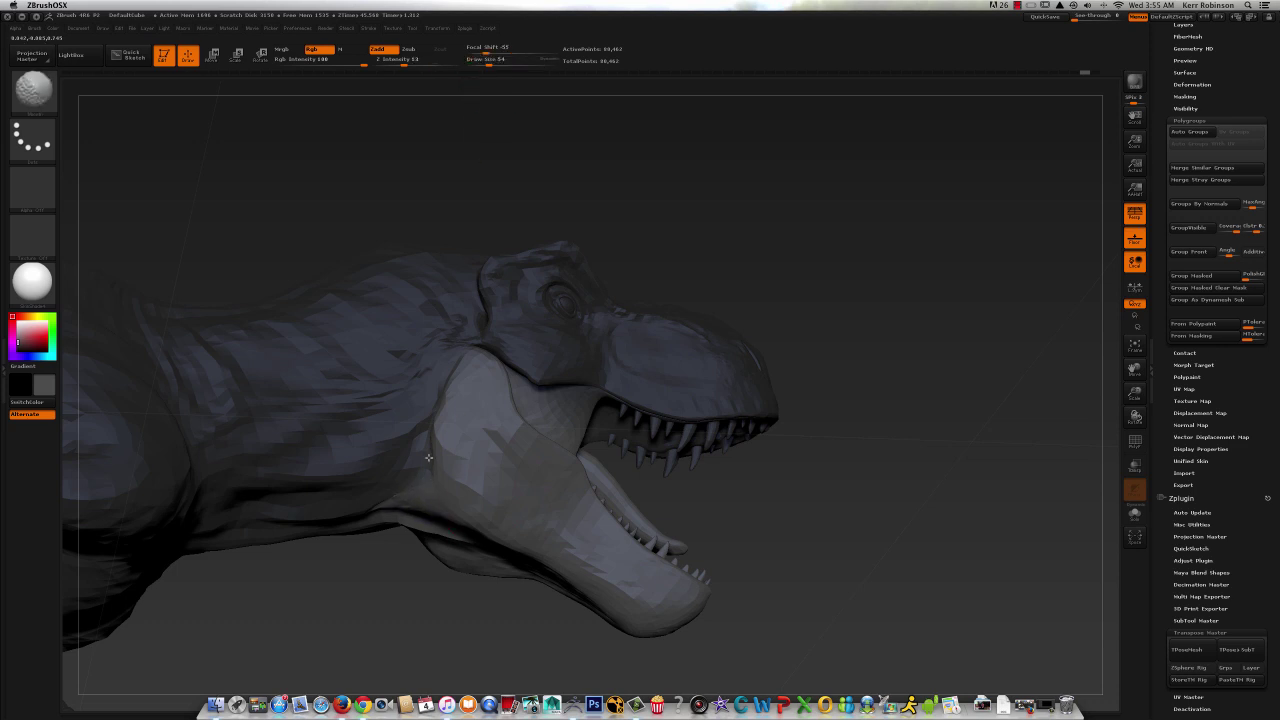
drag(762, 491, 449, 517)
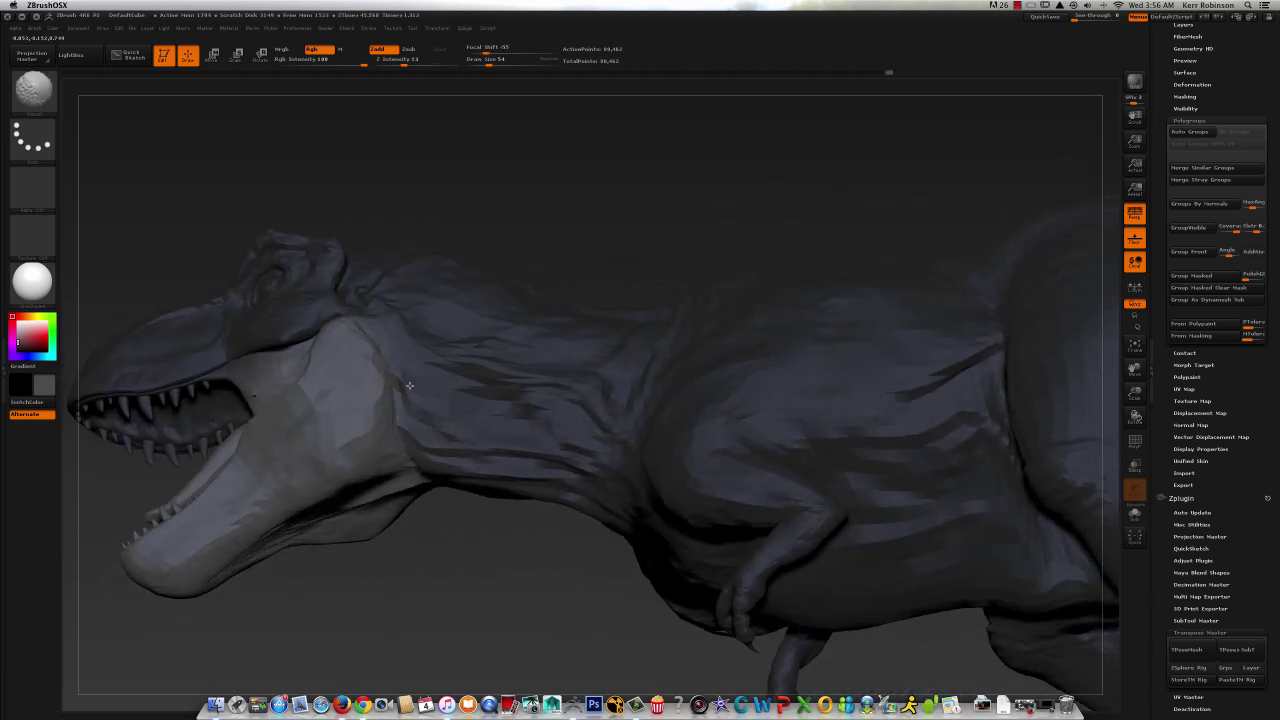
drag(566, 131, 541, 188)
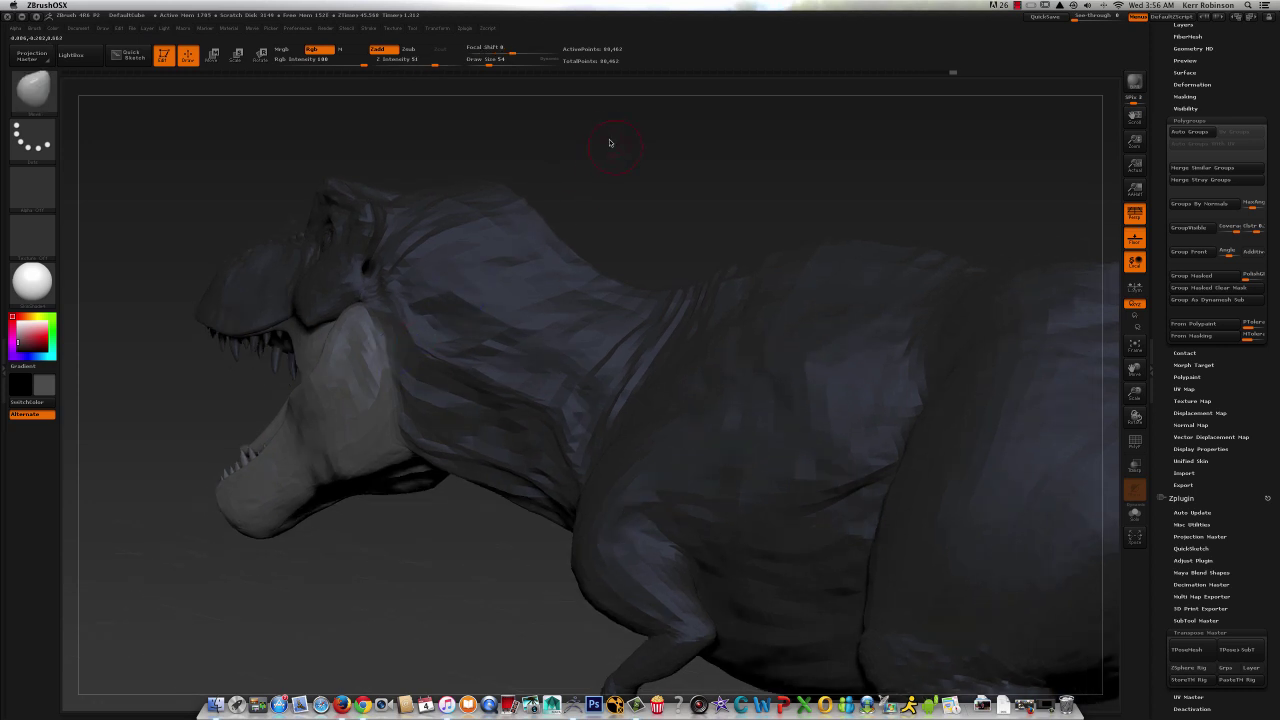
drag(608, 143, 600, 211)
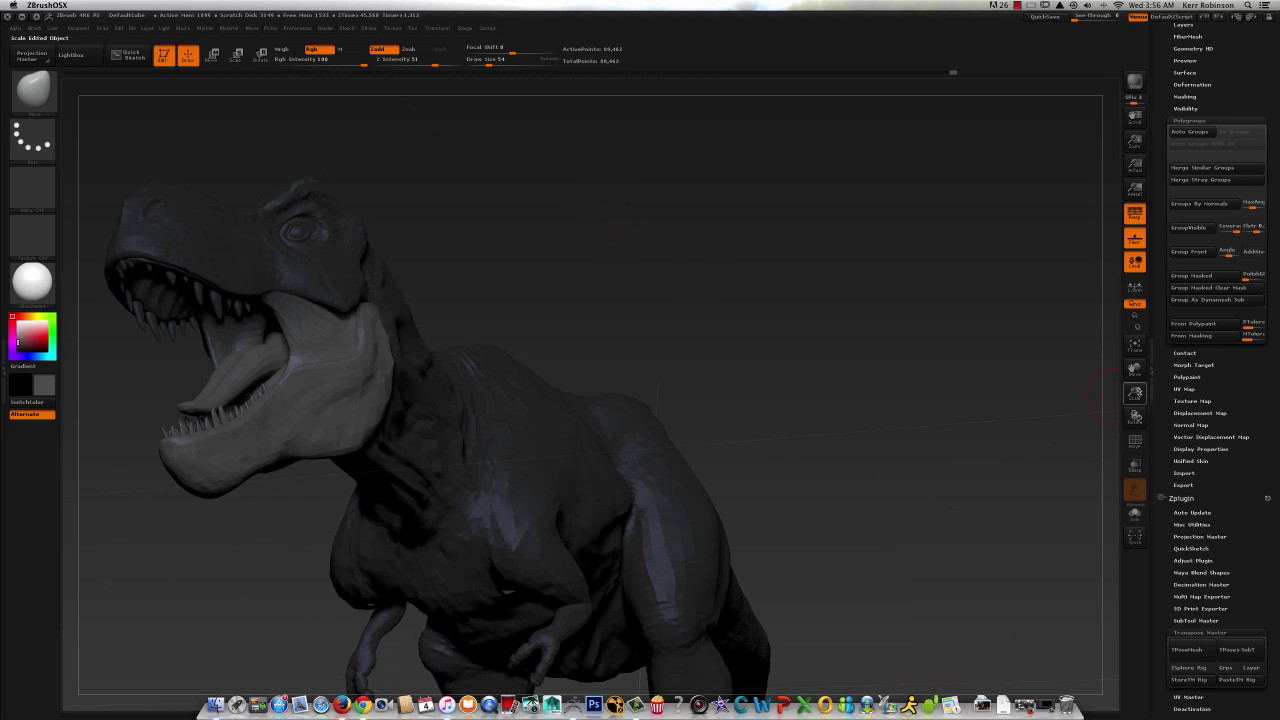
- Smooth the stretched cheek skin around both corners of the open mouth
drag(1135, 393, 1086, 388)
drag(946, 355, 1037, 368)
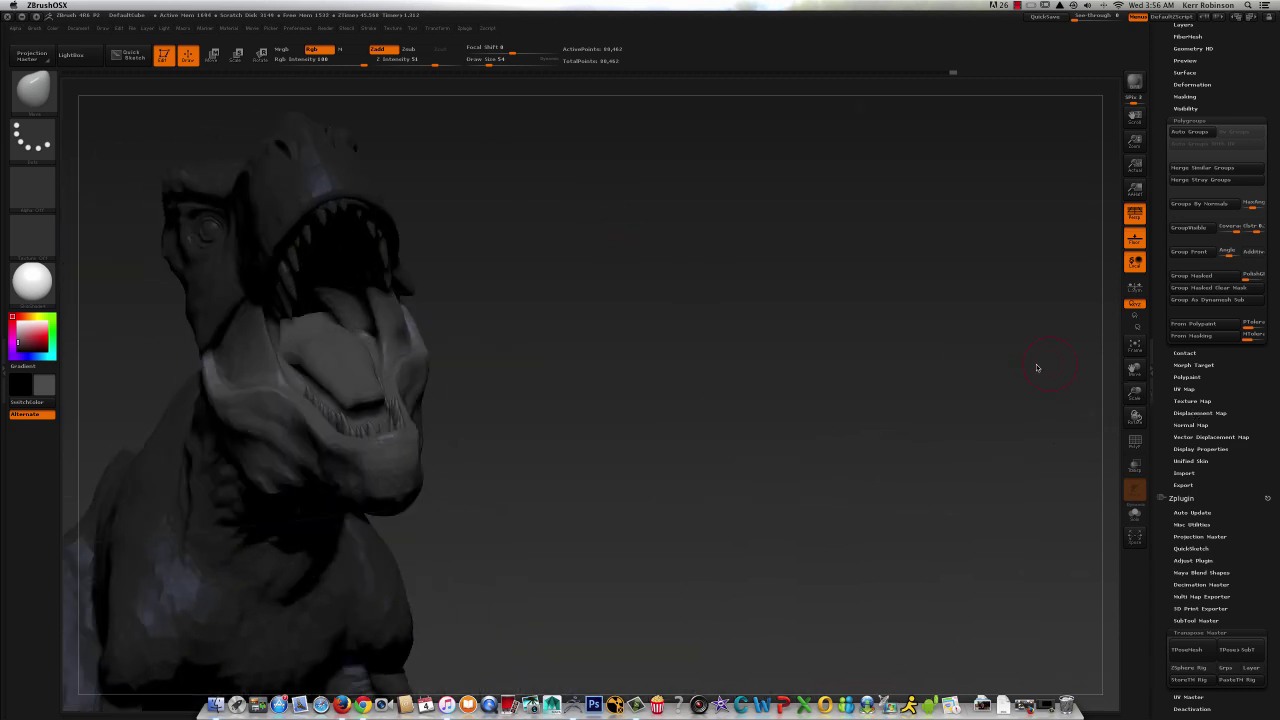
drag(1134, 371, 868, 402)
mouse_move(1009, 411)
mouse_down()
mouse_move(821, 355)
mouse_move(875, 380)
mouse_up()
drag(1134, 393, 1150, 432)
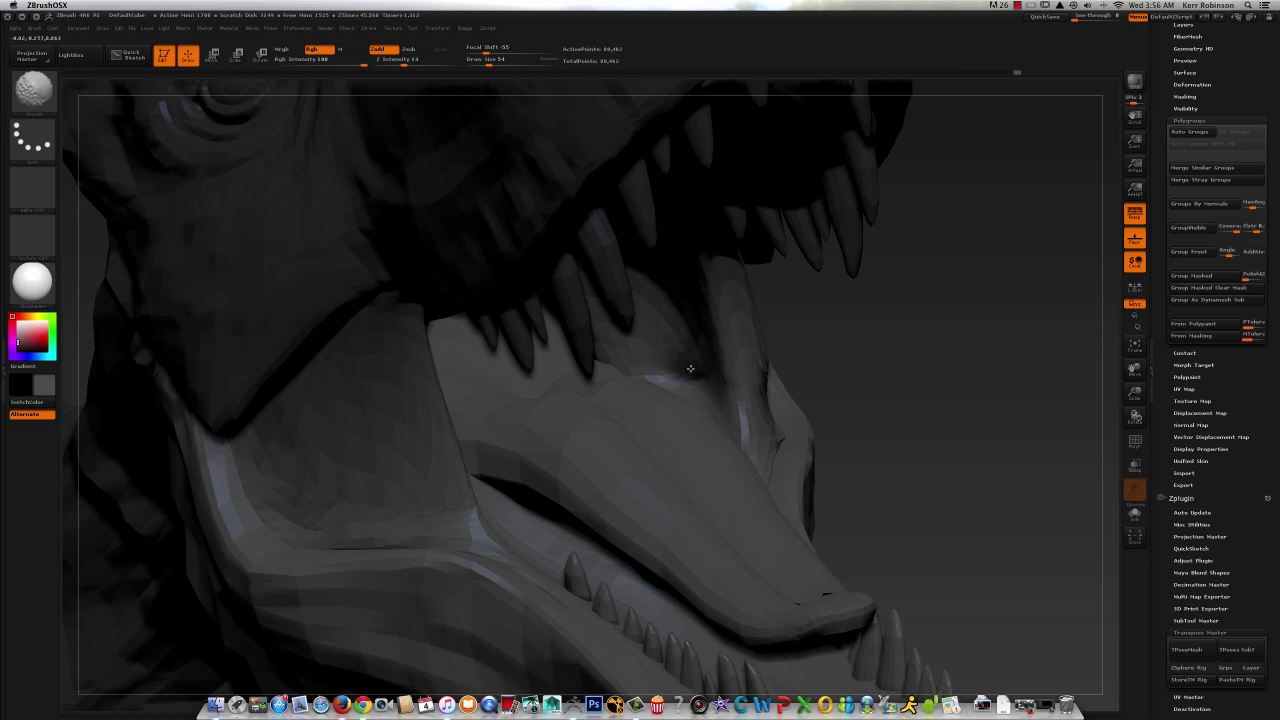
drag(857, 342, 828, 338)
mouse_move(439, 369)
shift+mouse_down()
mouse_move(437, 358)
mouse_move(476, 355)
shift+mouse_up()
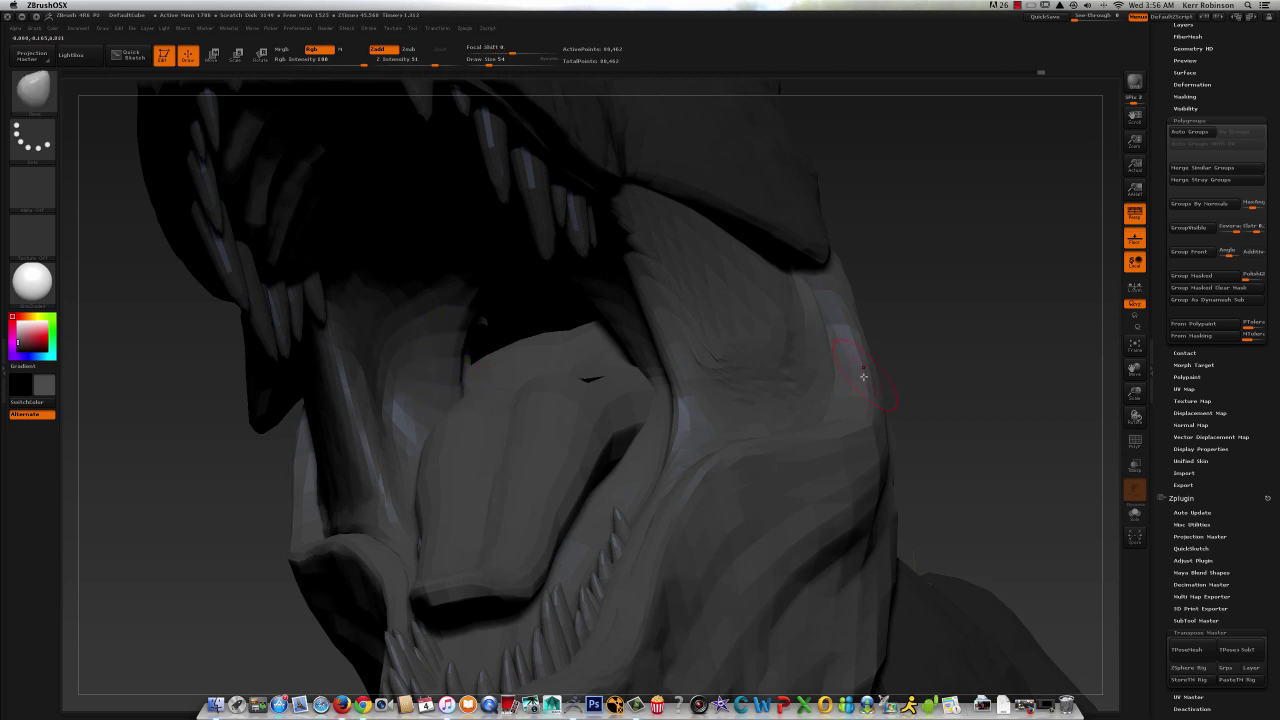
shift+drag(714, 355, 718, 369)
drag(897, 334, 928, 323)
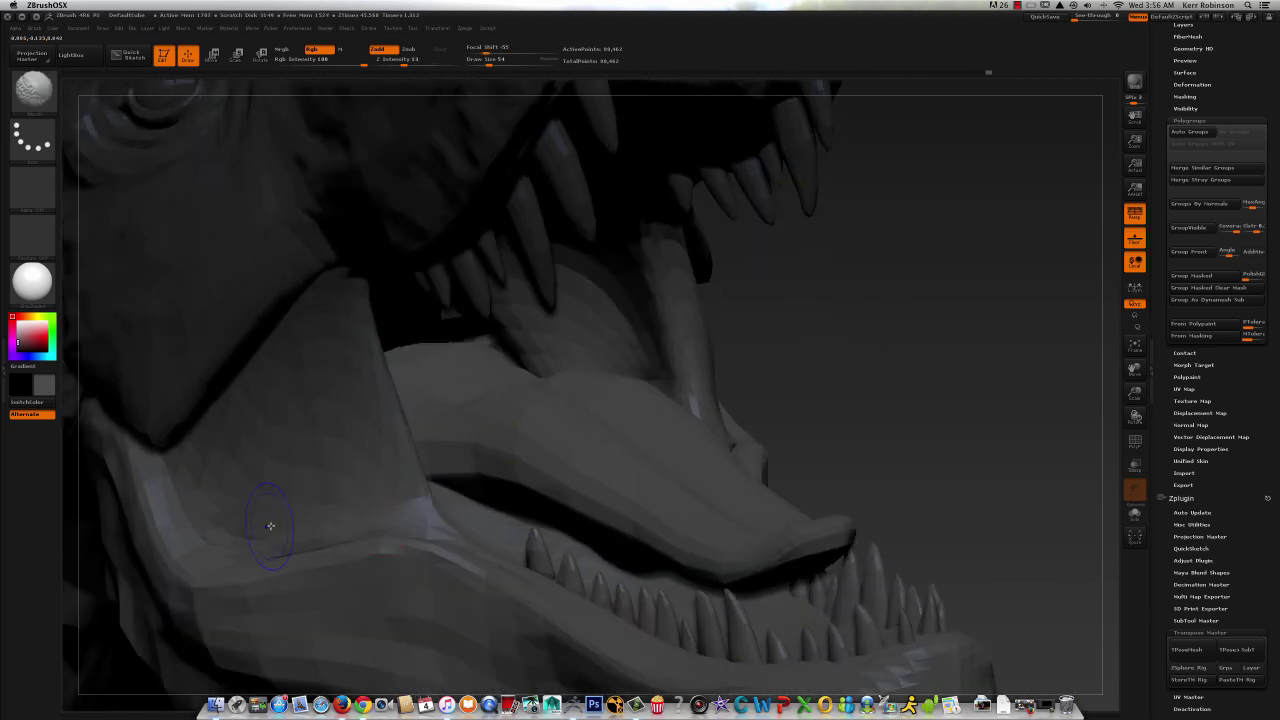
key(b)
key(s)
key(t)
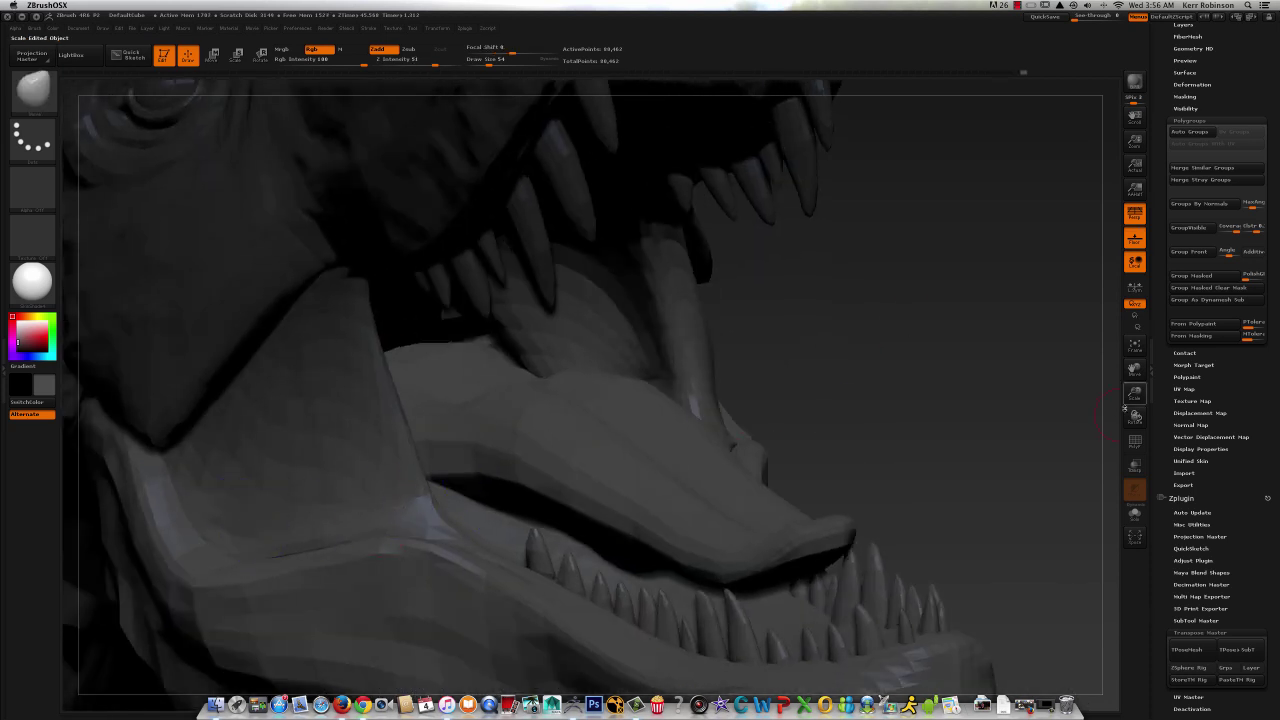
- Clear the mask from the whole T-Rex and inspect the open mouth from the front and side
mouse_move(1135, 392)
mouse_down()
mouse_move(1040, 289)
mouse_move(869, 408)
mouse_up()
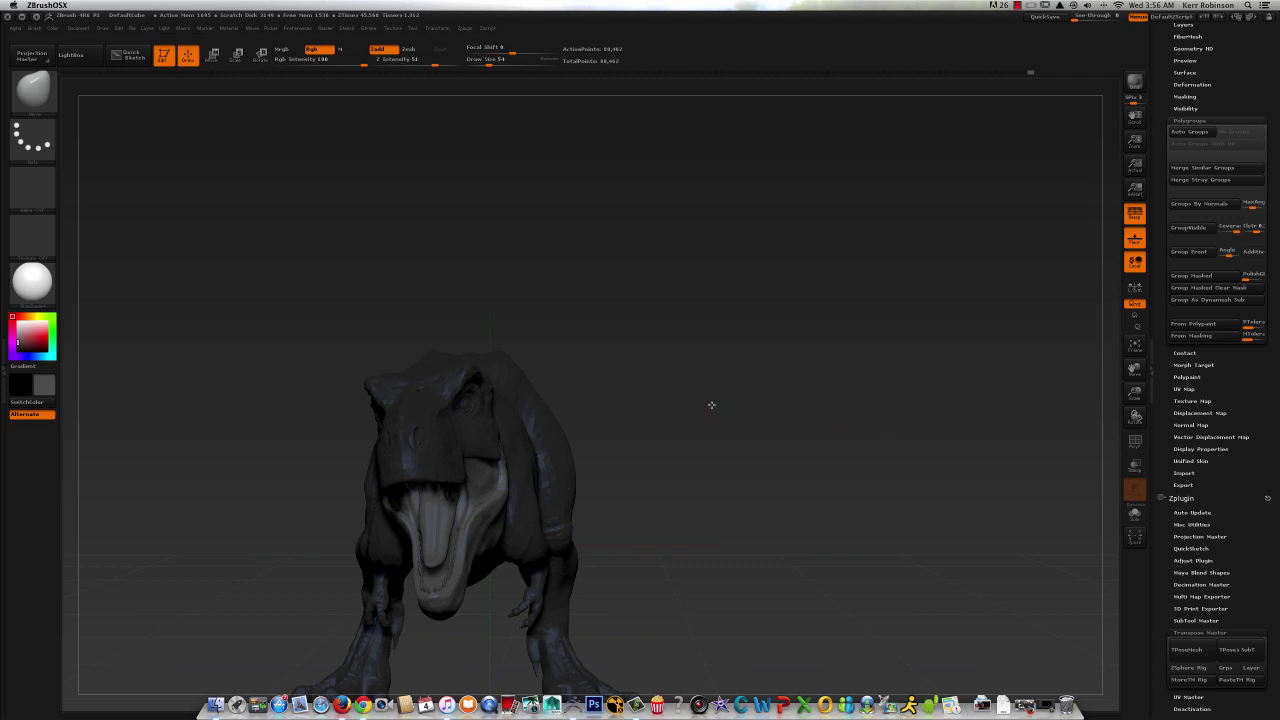
drag(712, 405, 991, 423)
drag(1135, 370, 1240, 192)
drag(972, 388, 874, 385)
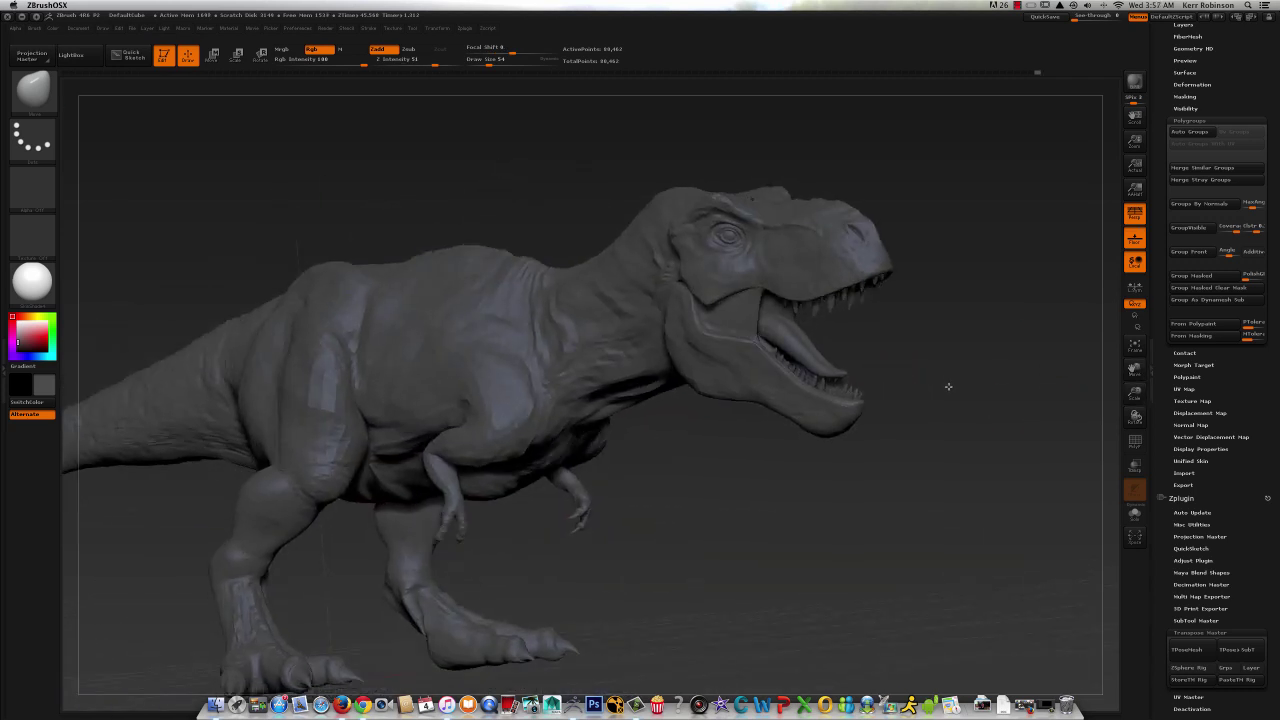
drag(943, 380, 1028, 388)
drag(1134, 393, 1128, 466)
drag(906, 370, 831, 355)
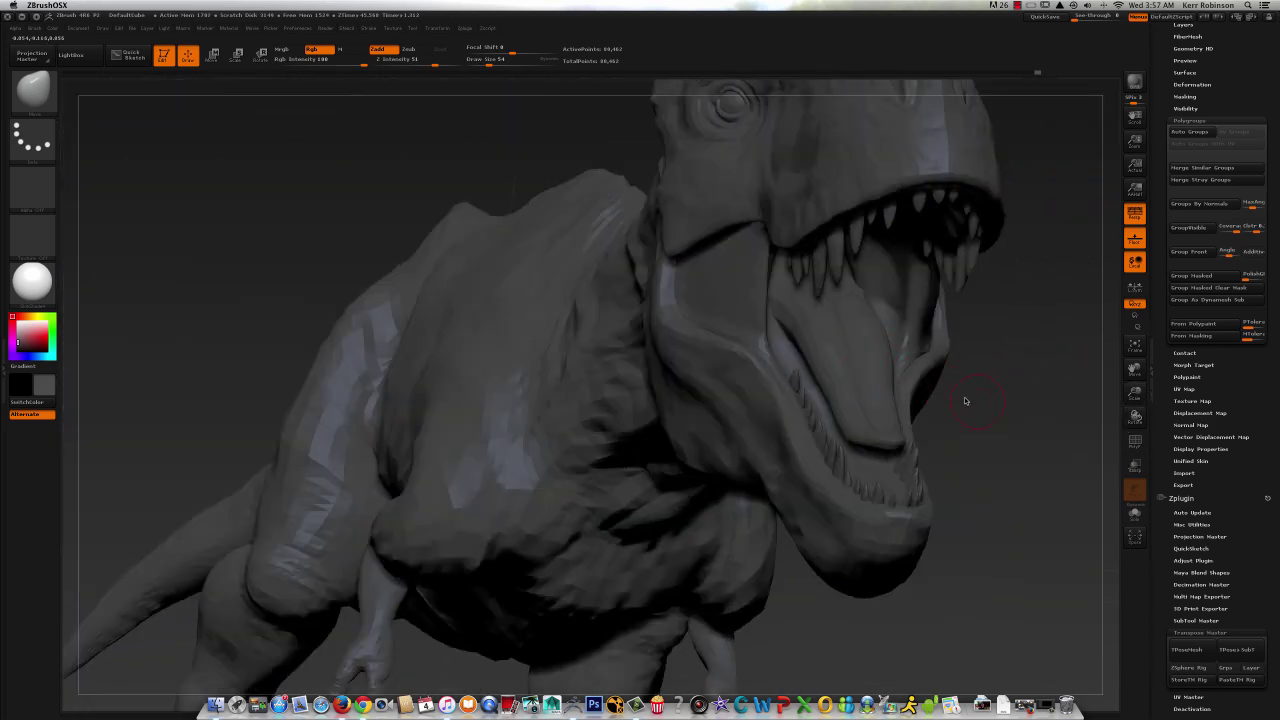
drag(965, 401, 1006, 395)
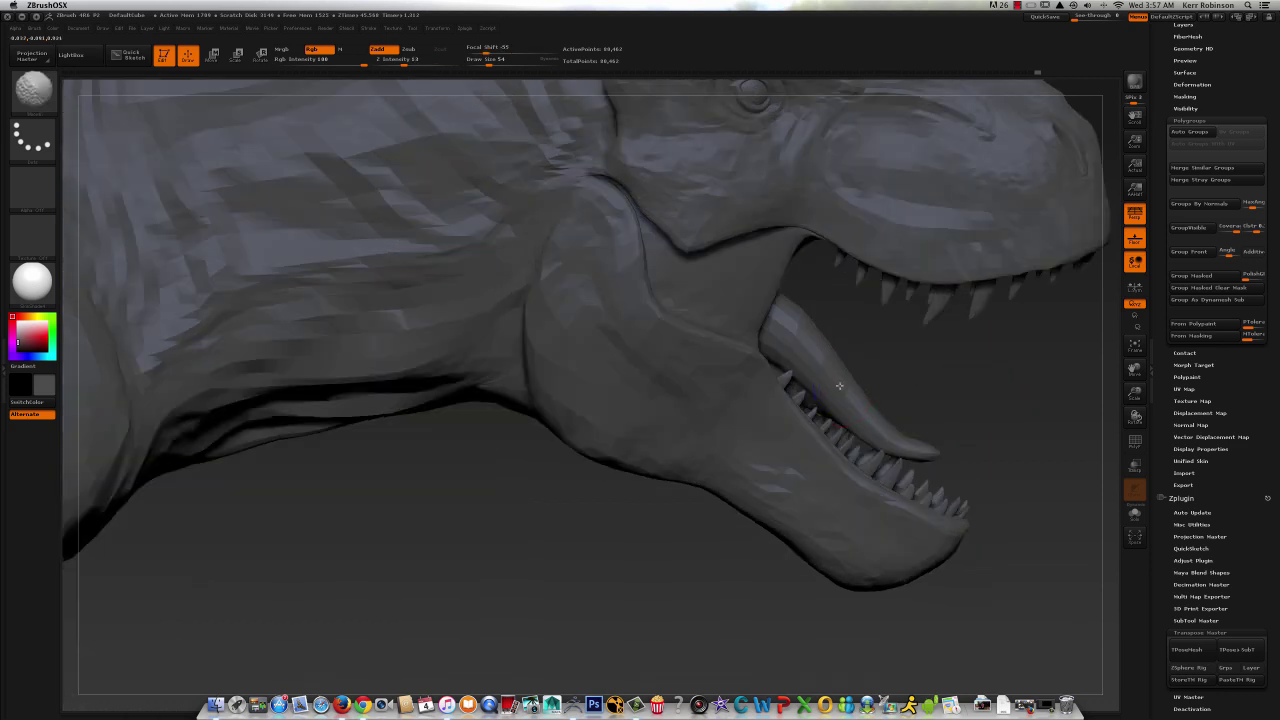
key(f)
drag(1005, 398, 963, 402)
drag(1135, 394, 1092, 409)
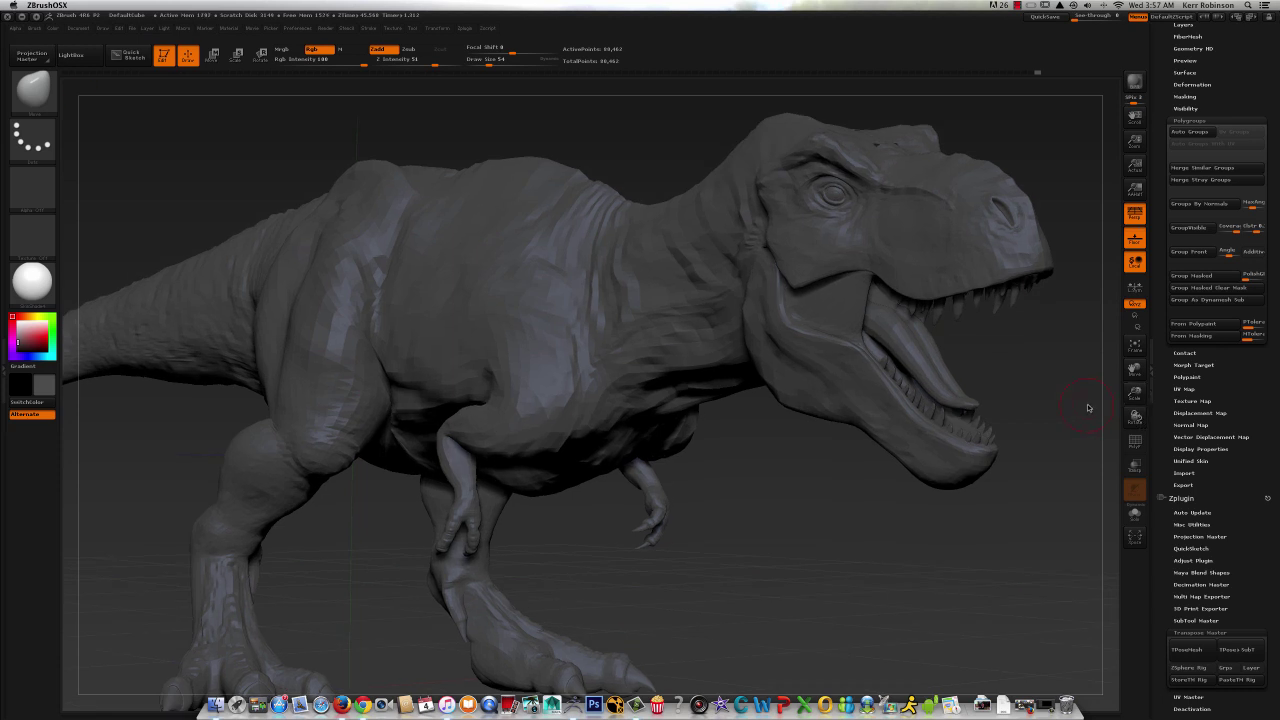
- Isolate and mask the tongue, show the whole model again and invert the mask so only the tongue is unmasked
ctrl+shift+click(942, 366)
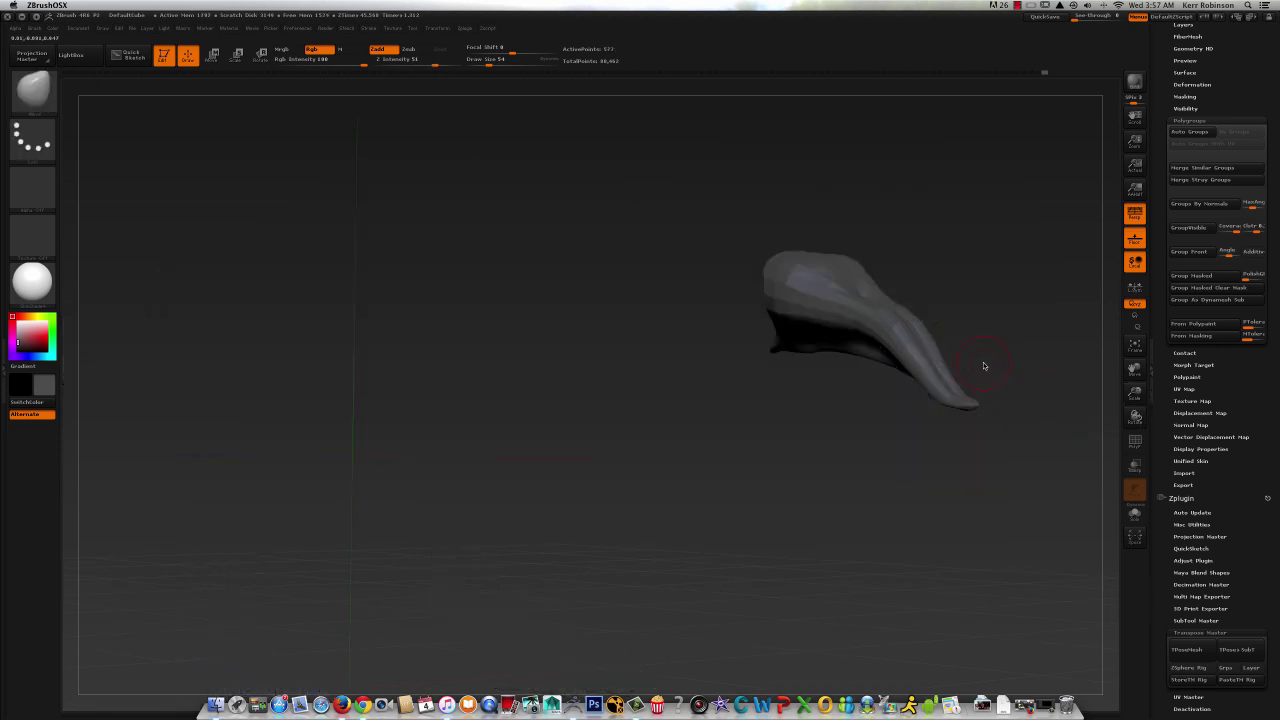
mouse_move(997, 322)
ctrl+shift+mouse_down()
mouse_move(750, 140)
mouse_move(803, 515)
mouse_move(1014, 527)
ctrl+shift+mouse_up()
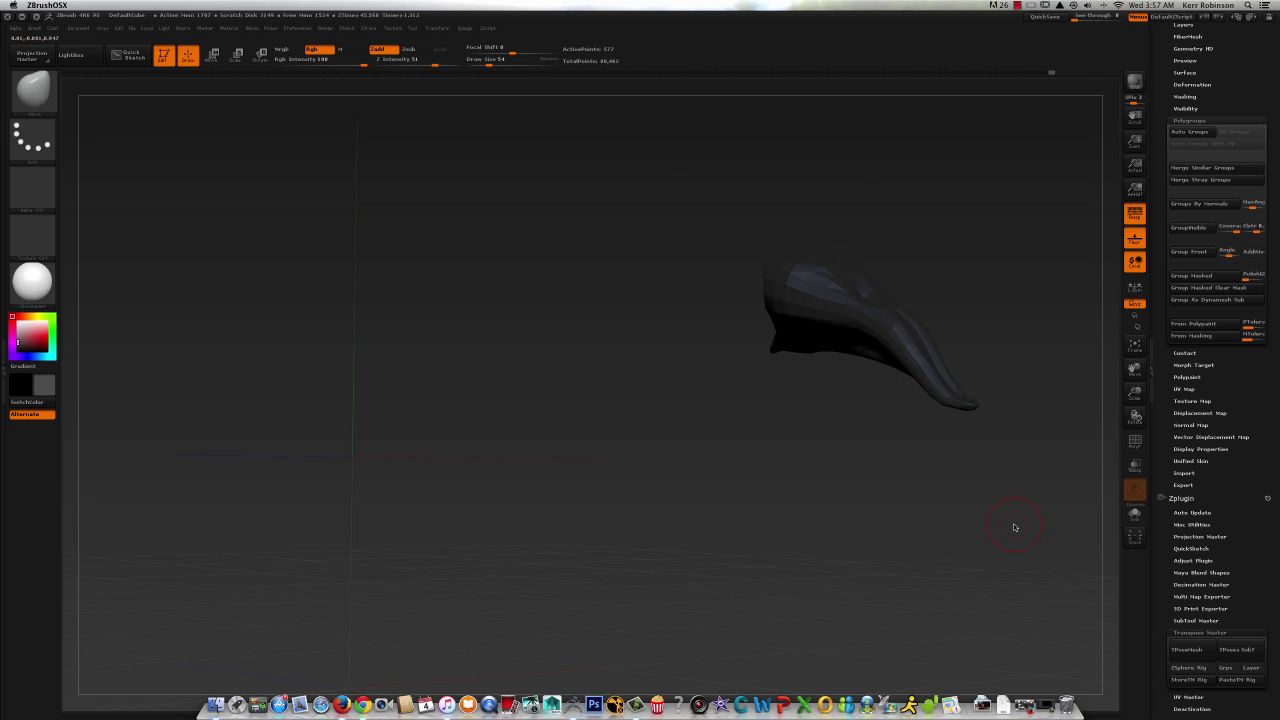
ctrl+shift+click(1048, 306)
drag(1019, 401, 1041, 401)
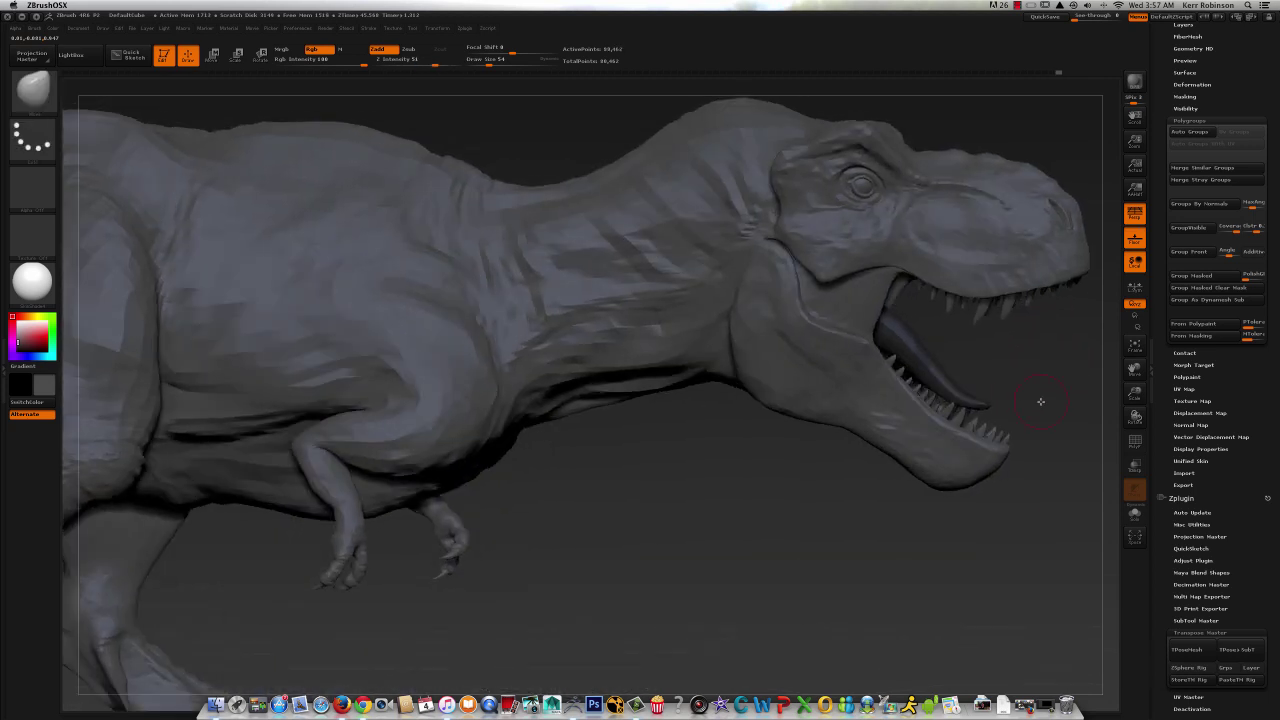
ctrl+click(1042, 379)
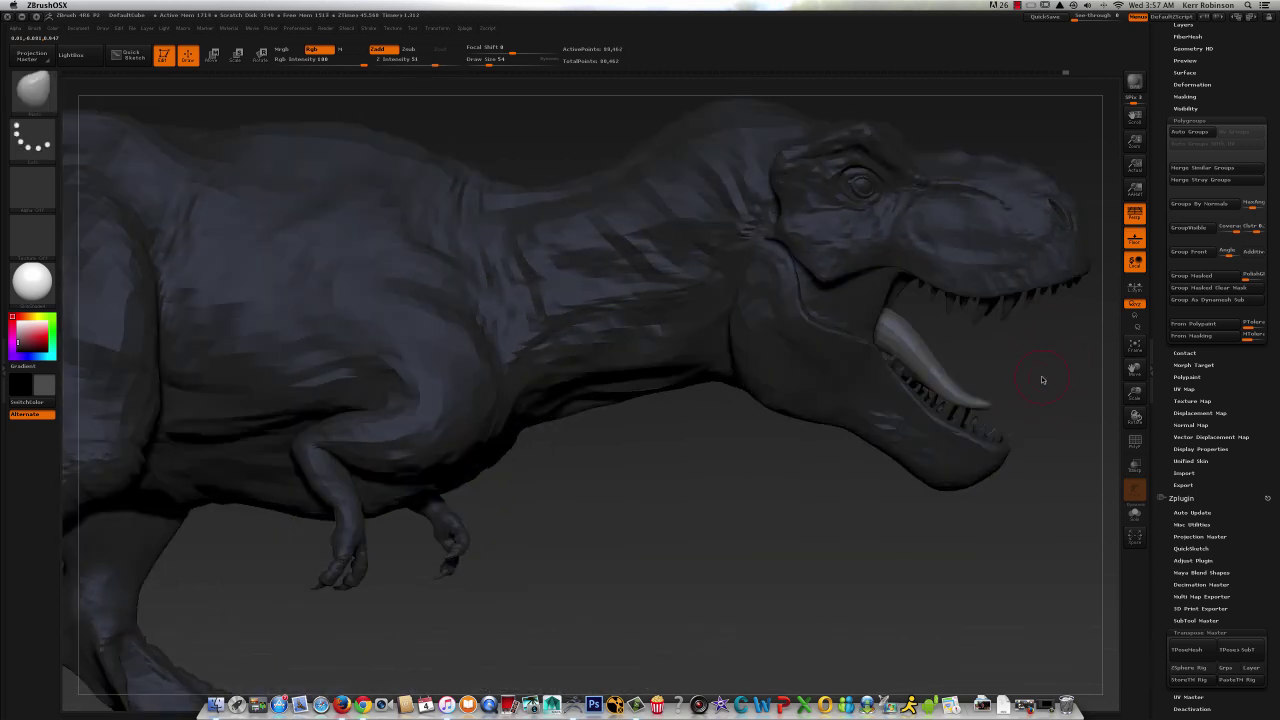
- Draw a Transpose Rotate line along the tongue and rotate the tongue up, away from the lower teeth
drag(1027, 372, 1031, 367)
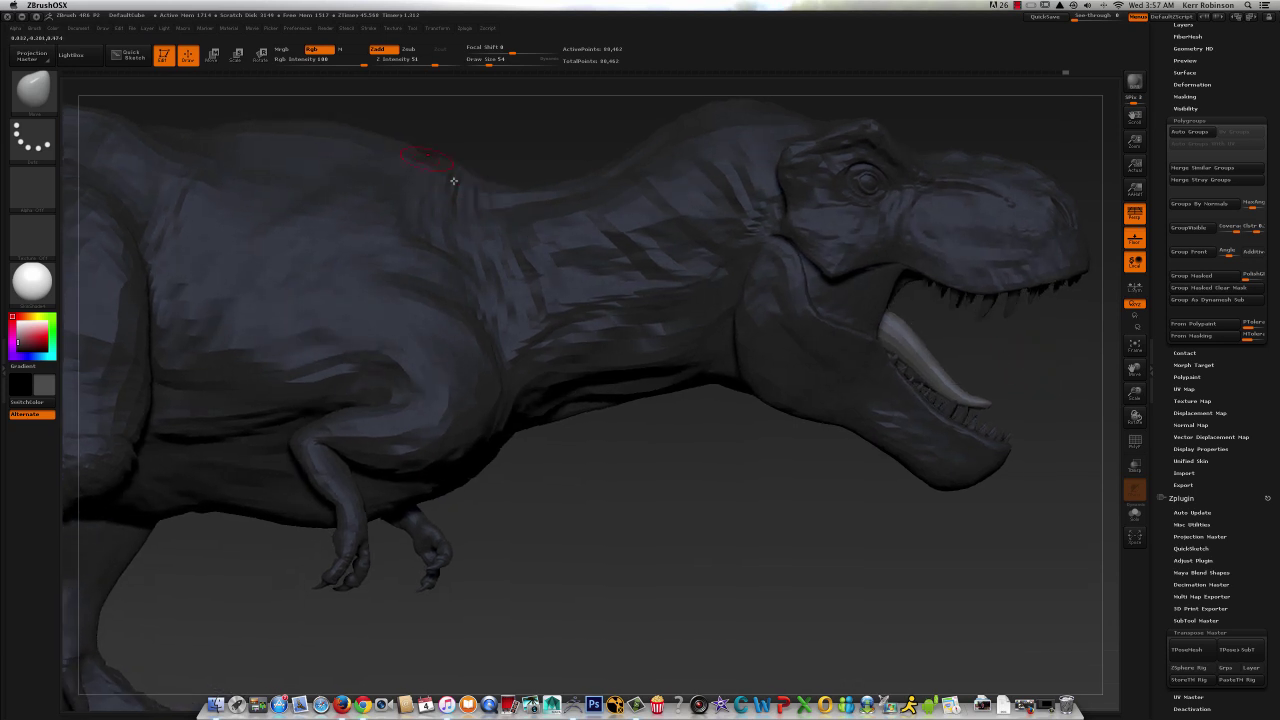
click(258, 57)
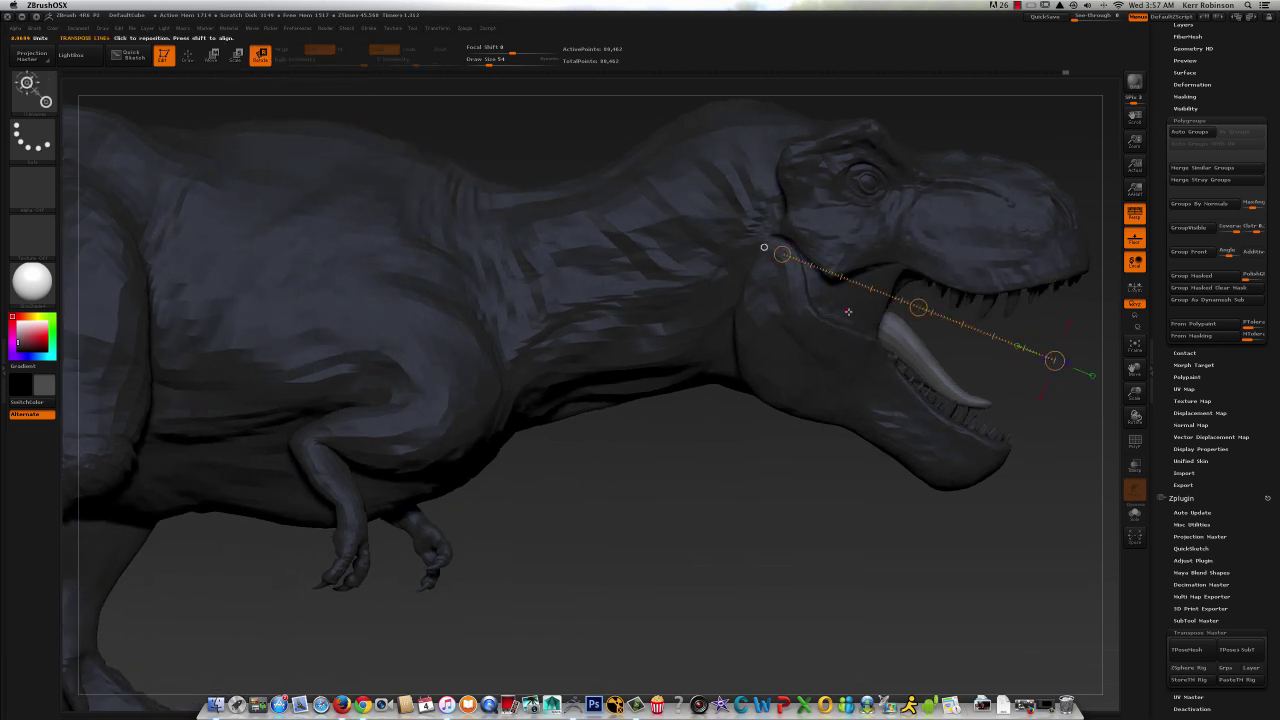
mouse_move(832, 300)
mouse_down()
mouse_move(976, 403)
mouse_move(987, 380)
mouse_up()
mouse_move(1017, 446)
mouse_down()
mouse_move(986, 438)
mouse_move(997, 443)
mouse_up()
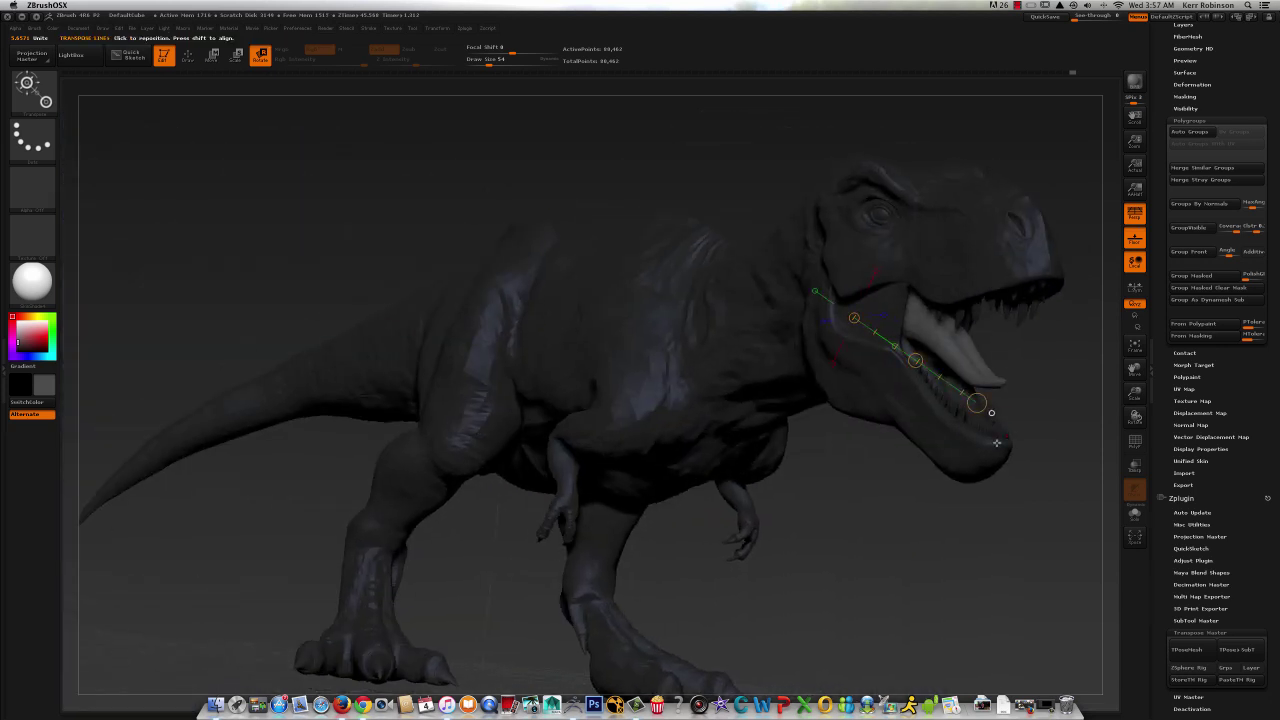
drag(1097, 381, 980, 437)
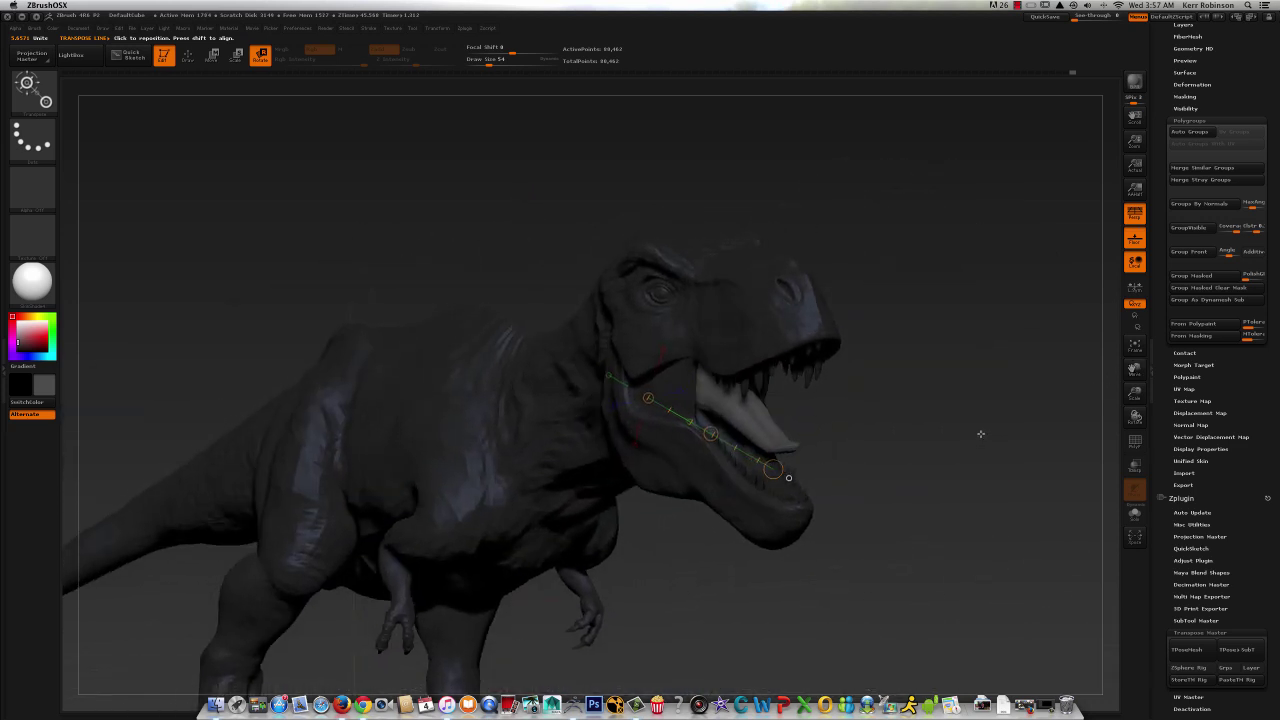
- Return to Draw mode, clear the mask and review the whole posed T-Rex from the front and side
click(188, 57)
ctrl+drag(904, 267, 921, 313)
mouse_move(951, 436)
mouse_down()
mouse_move(950, 470)
mouse_move(943, 446)
mouse_up()
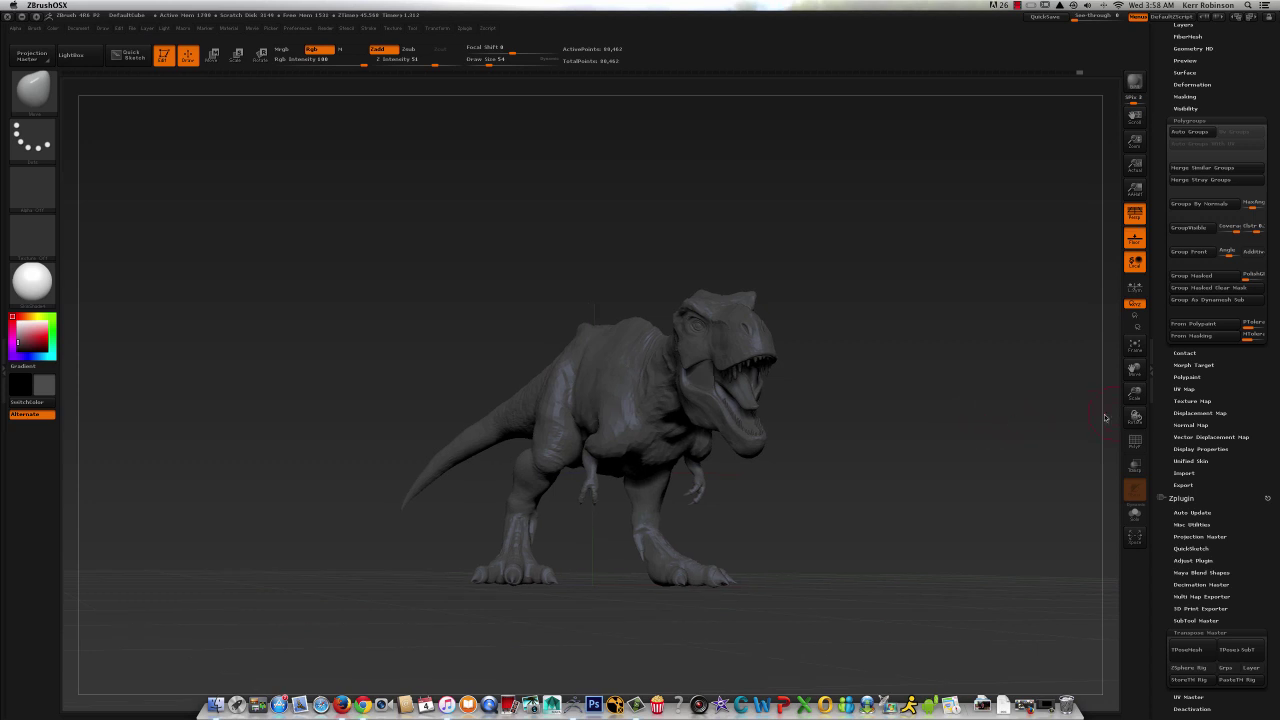
drag(1133, 395, 1132, 420)
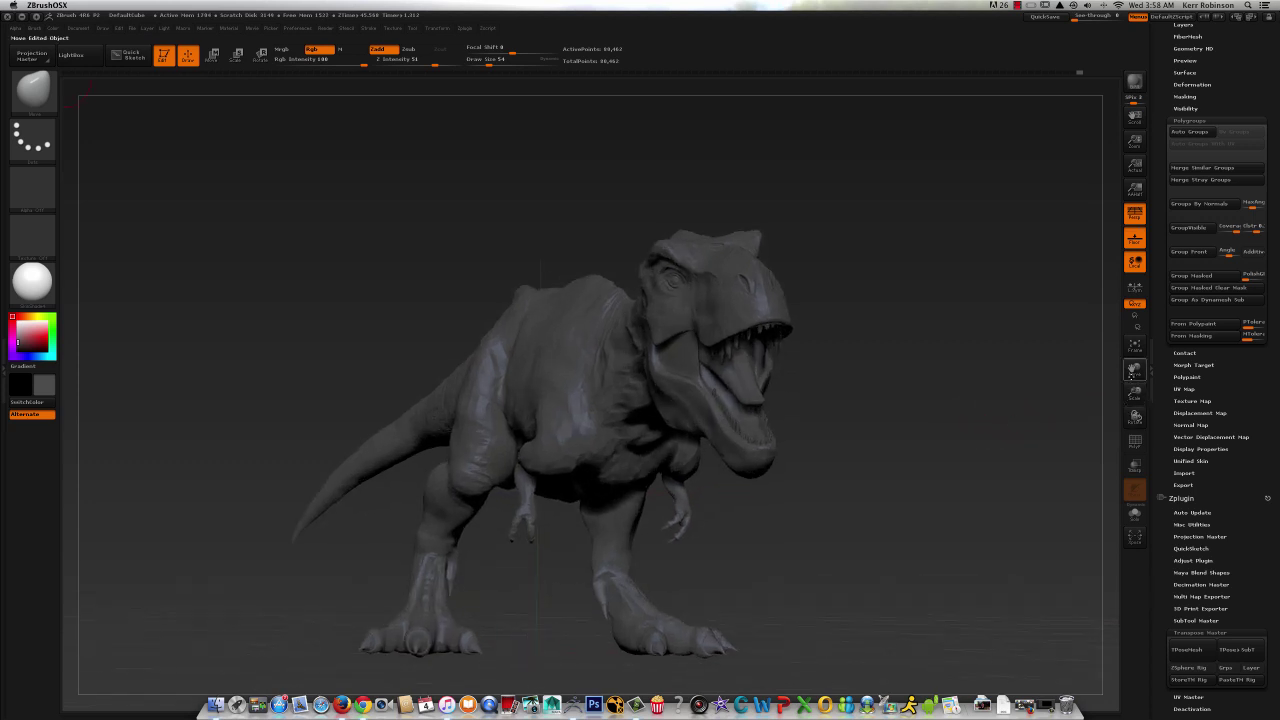
drag(1133, 370, 1077, 360)
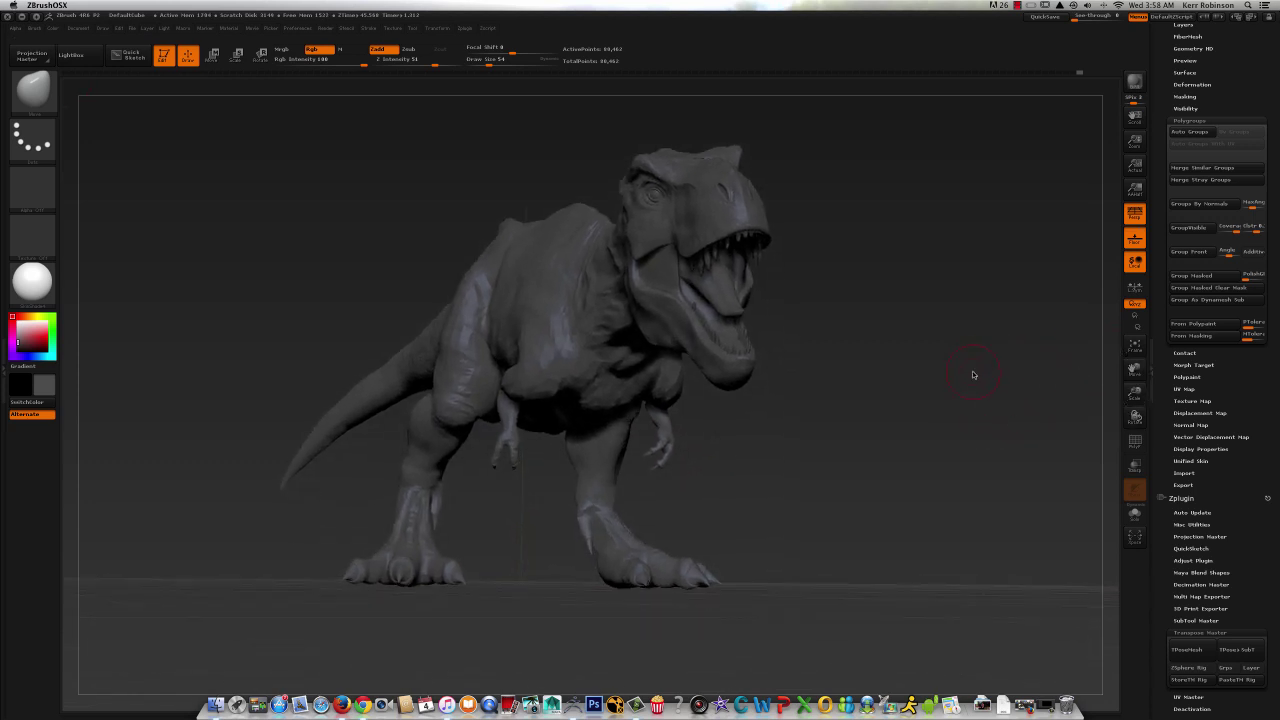
drag(895, 341, 906, 345)
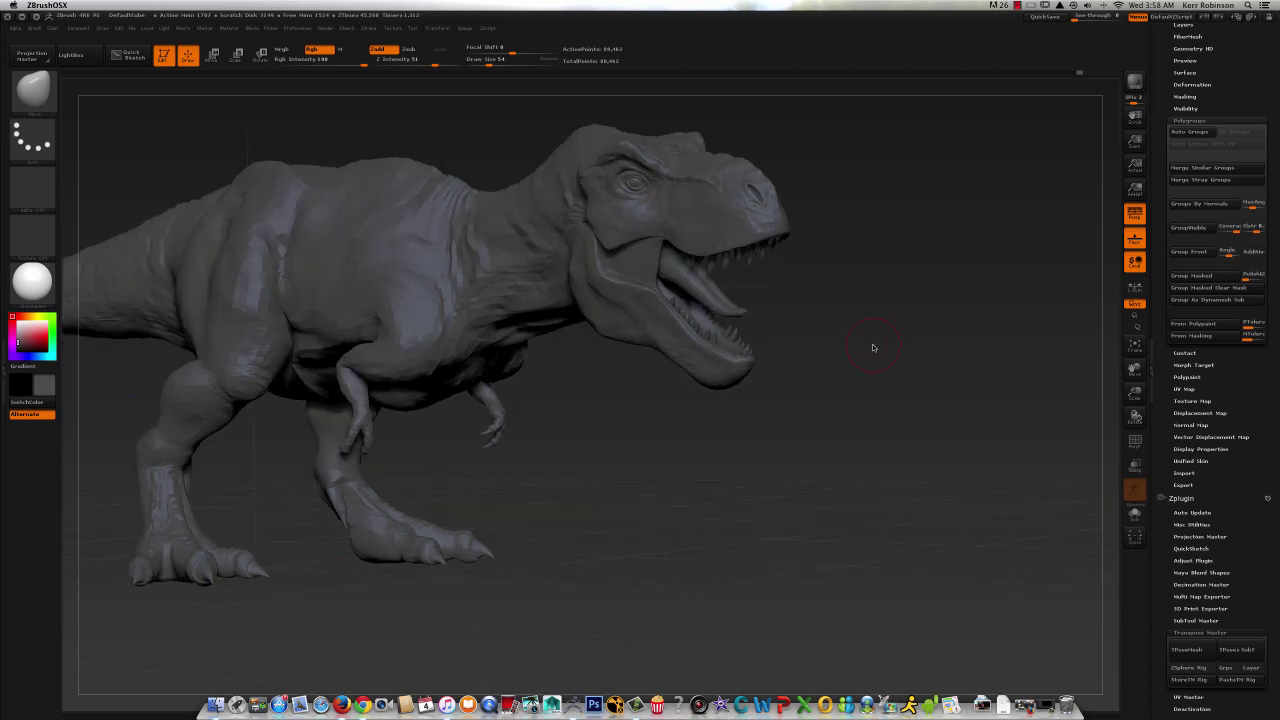
- Save the posed Transpose Master mesh as a ZTool named JurassicStyle_TRex_POSE2.ZTL in the Tools folder
drag(849, 388, 829, 383)
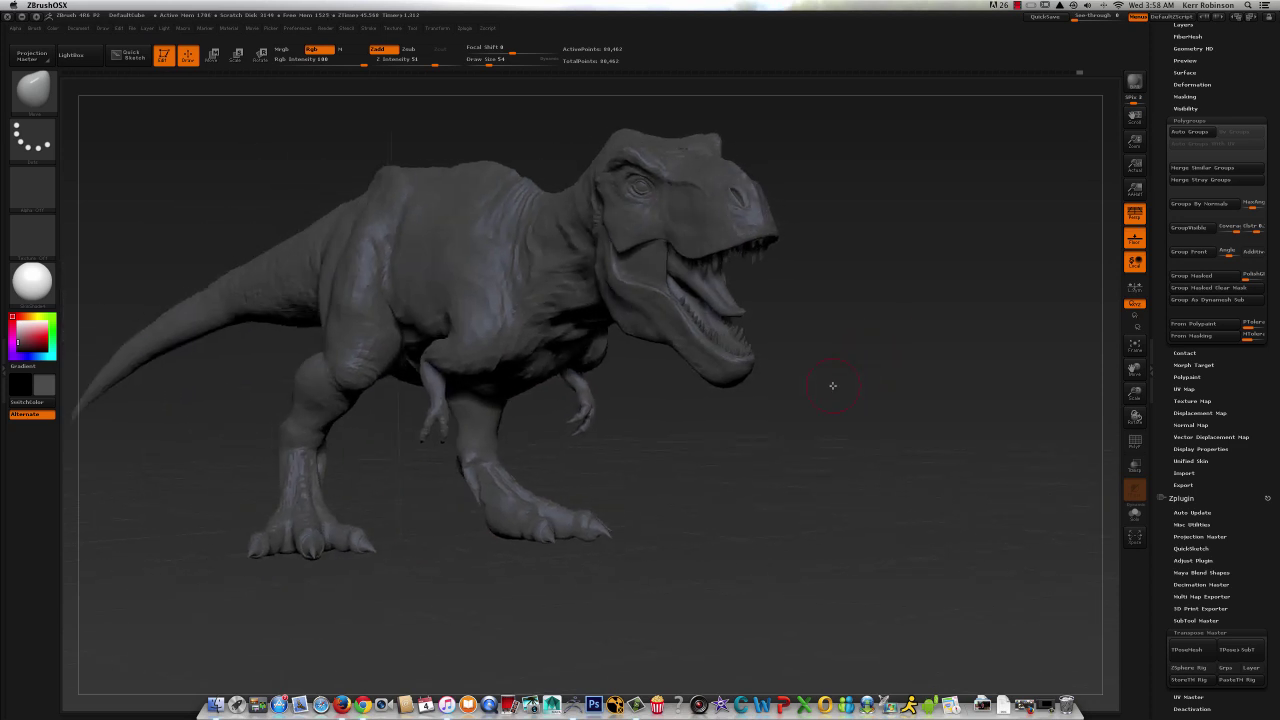
drag(1131, 370, 1230, 412)
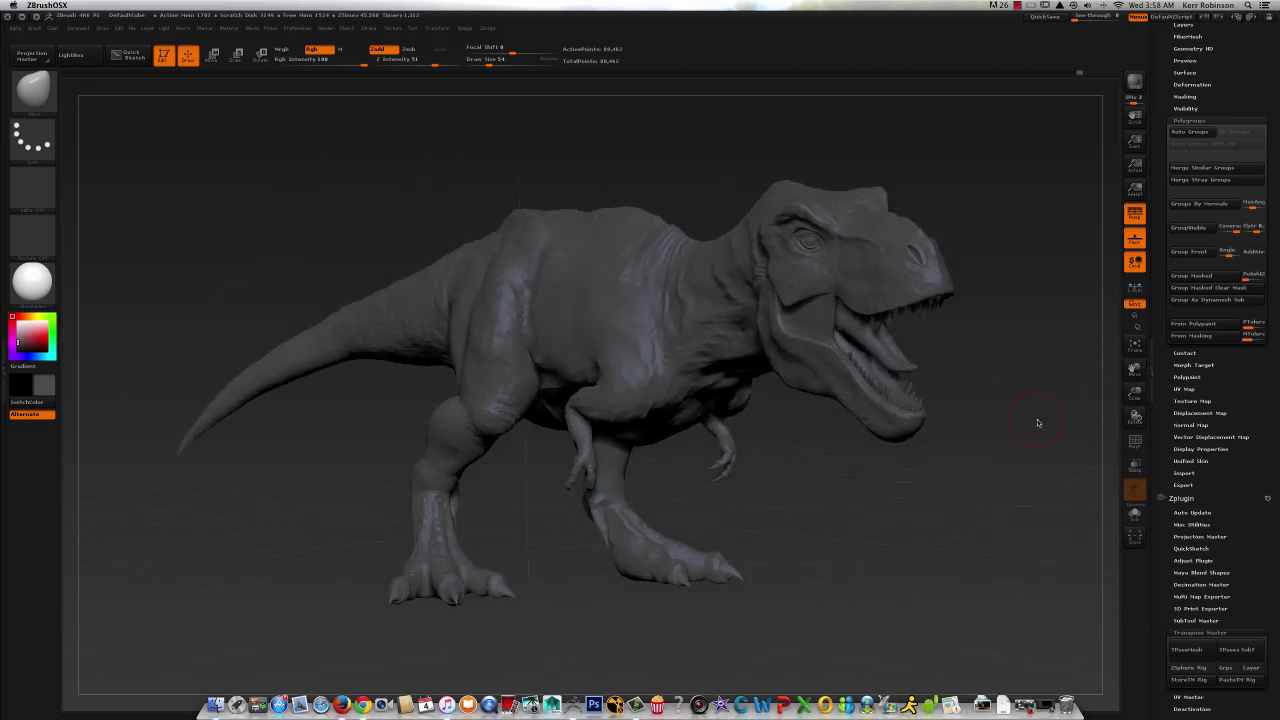
drag(1040, 423, 1034, 415)
scroll(1157, 186, up, 5)
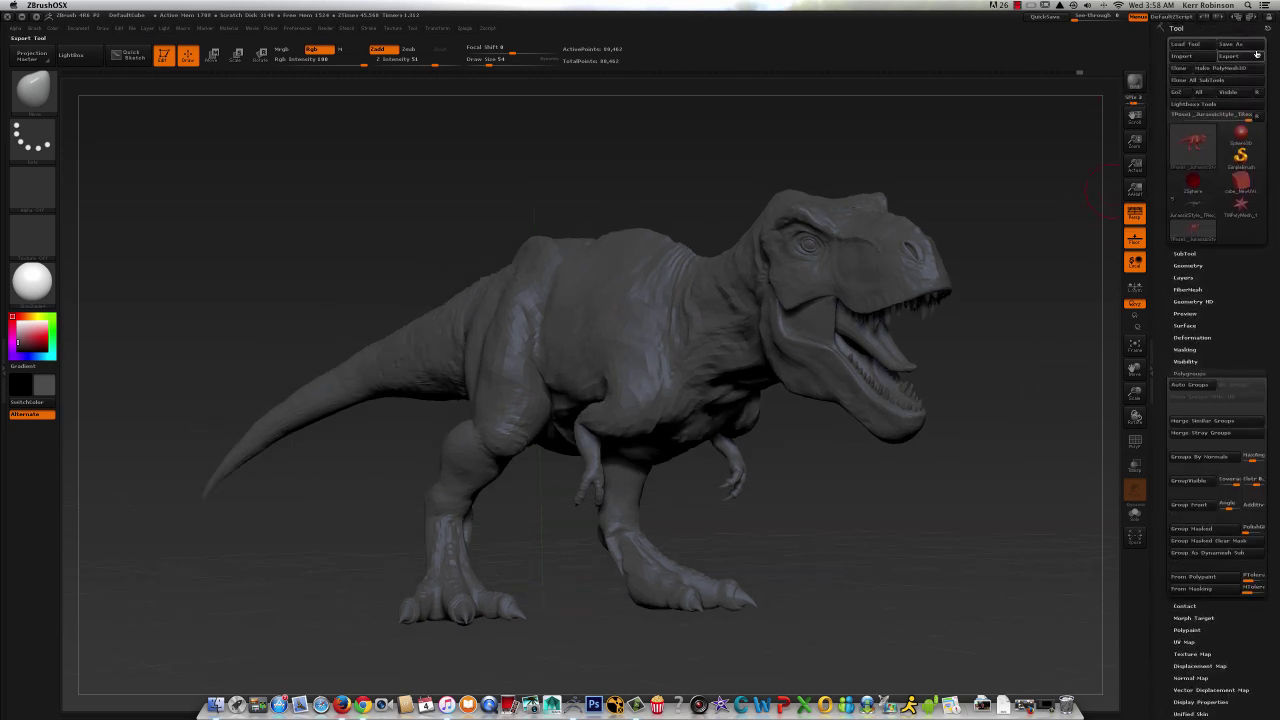
click(1250, 46)
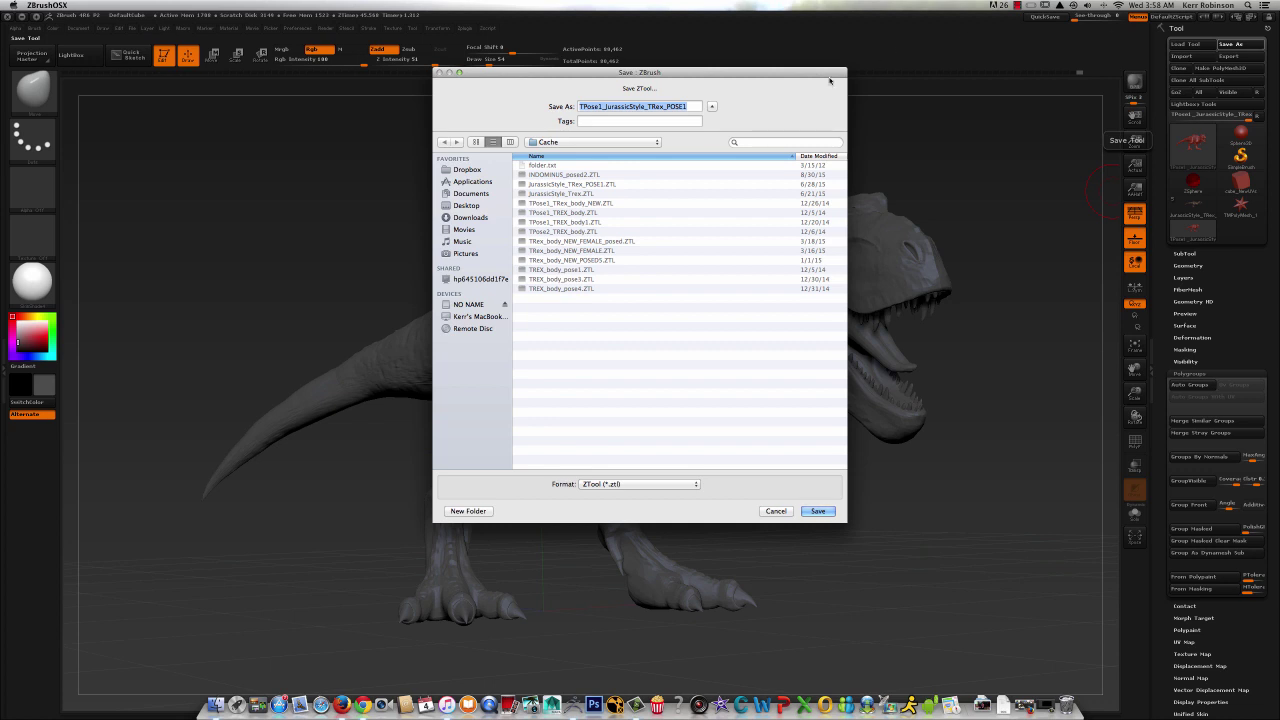
click(589, 142)
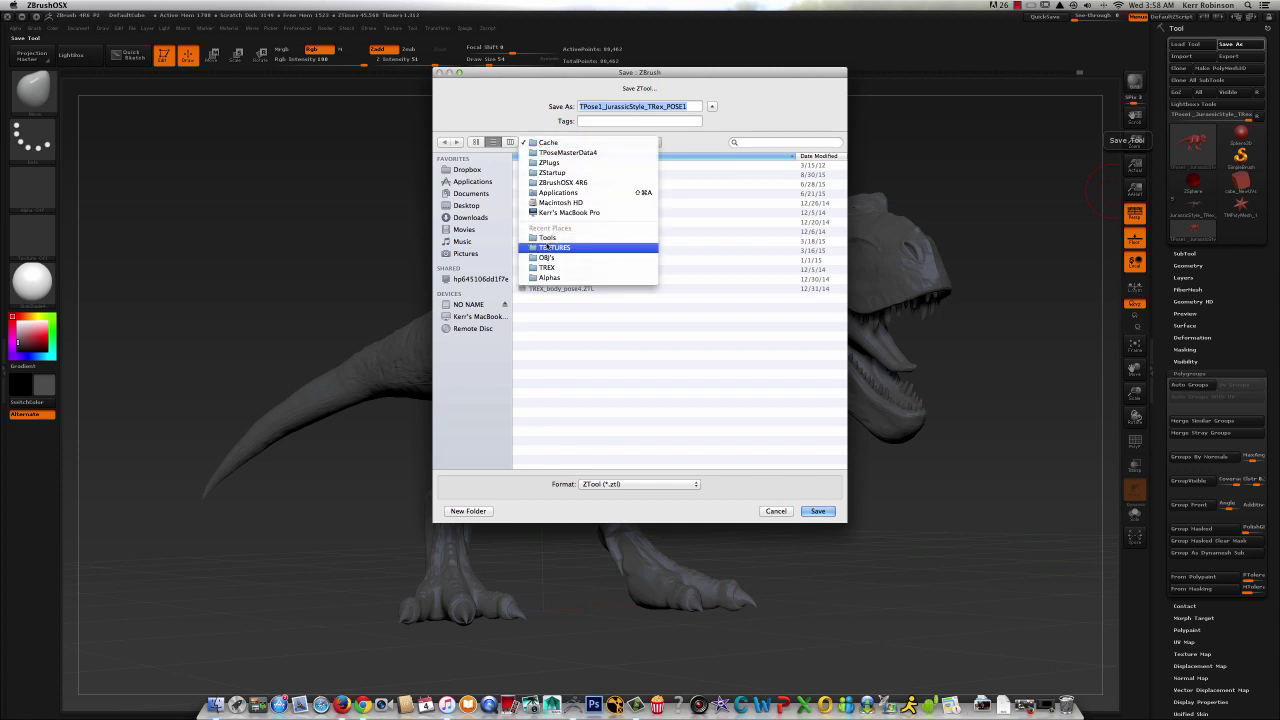
click(552, 240)
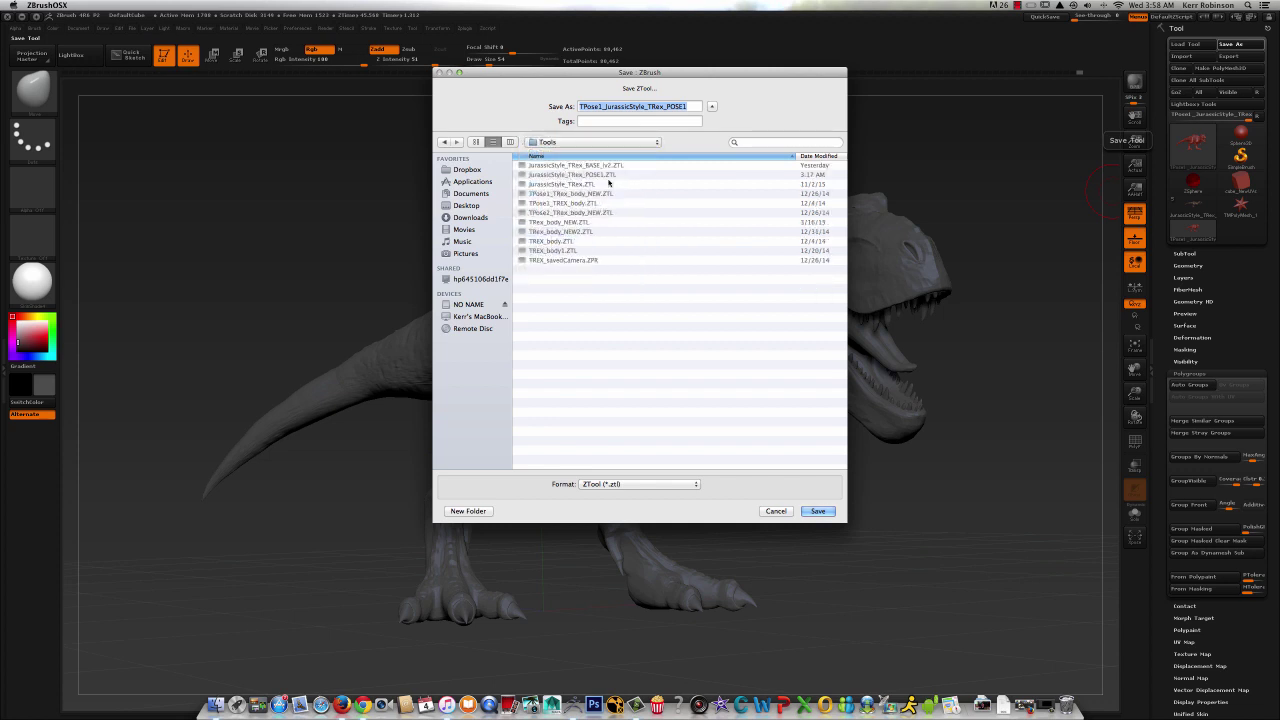
click(610, 175)
click(660, 106)
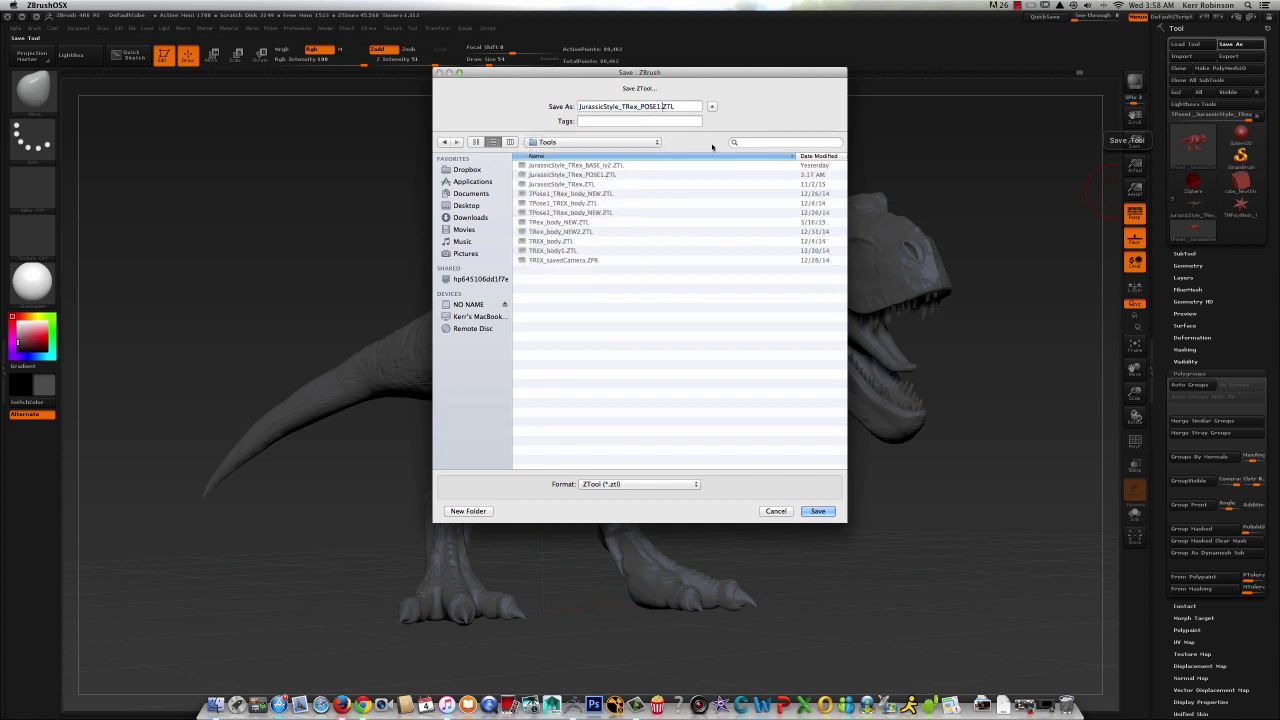
key(BackSpace)
text(2)
click(818, 511)
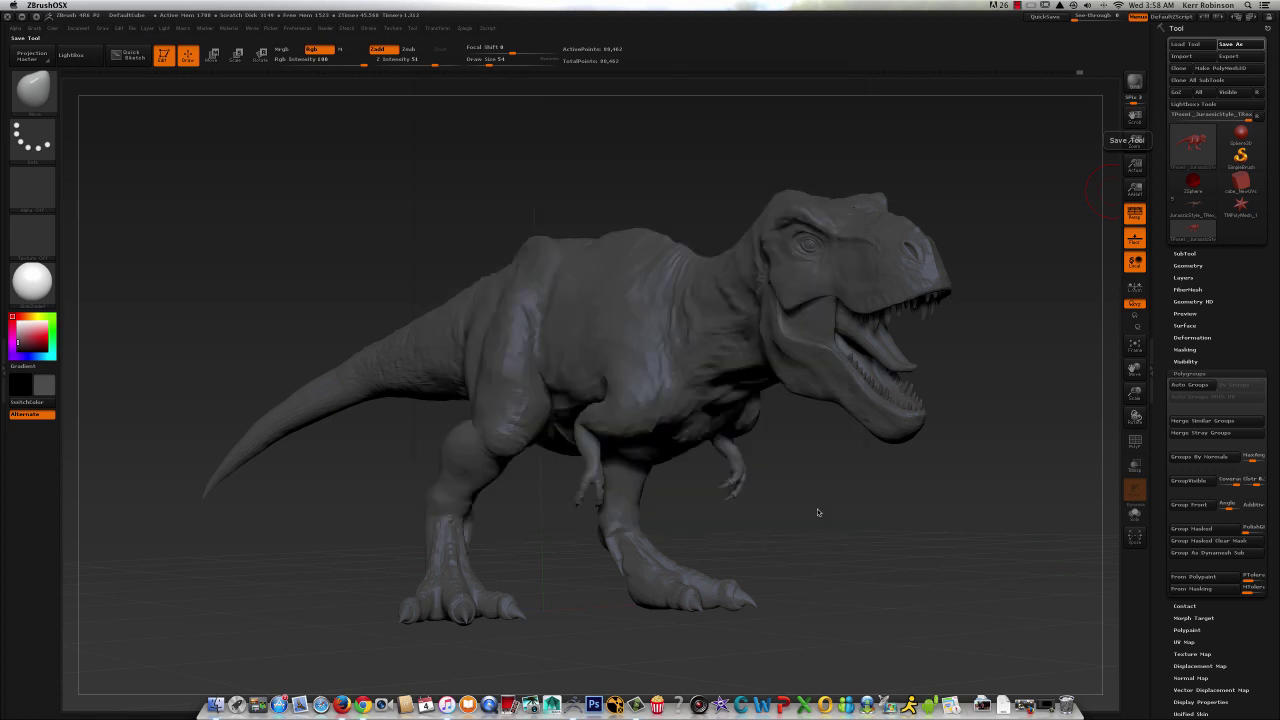
- Transfer the Transpose Master pose back to the T-Rex's original detailed subtools
drag(981, 480, 932, 490)
drag(1127, 379, 1127, 375)
drag(1036, 437, 1012, 437)
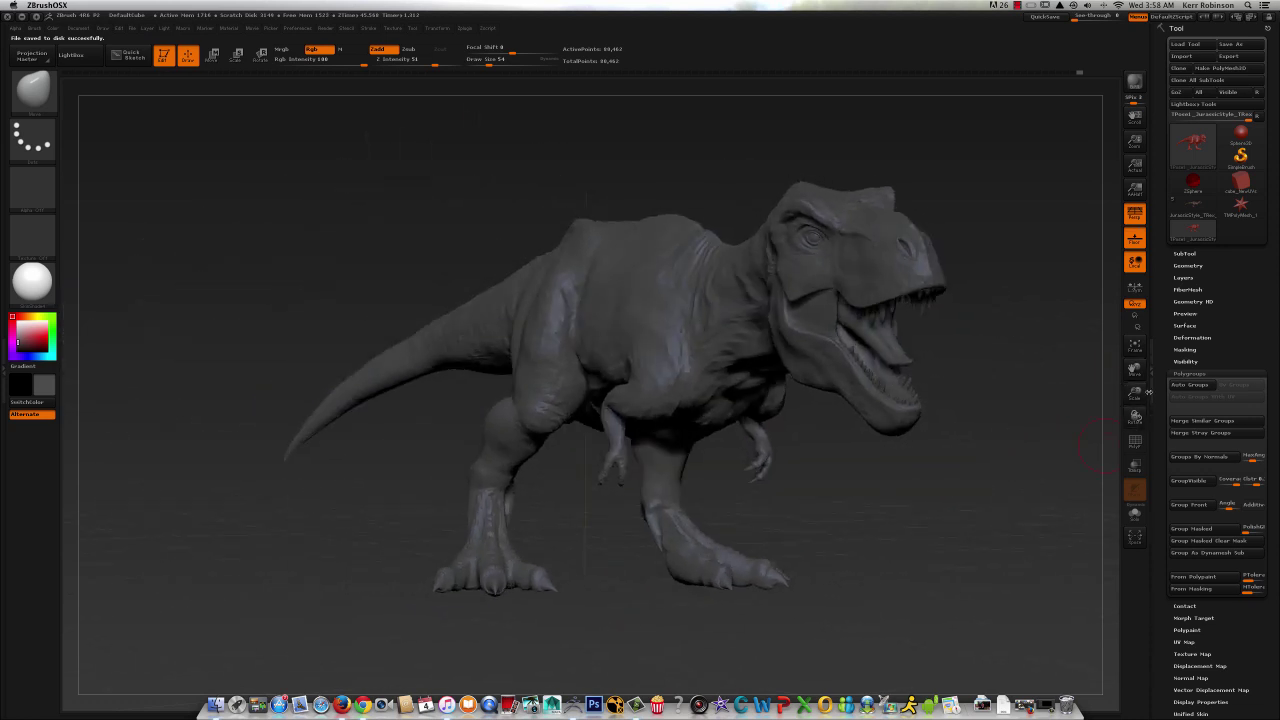
drag(1161, 424, 1161, 300)
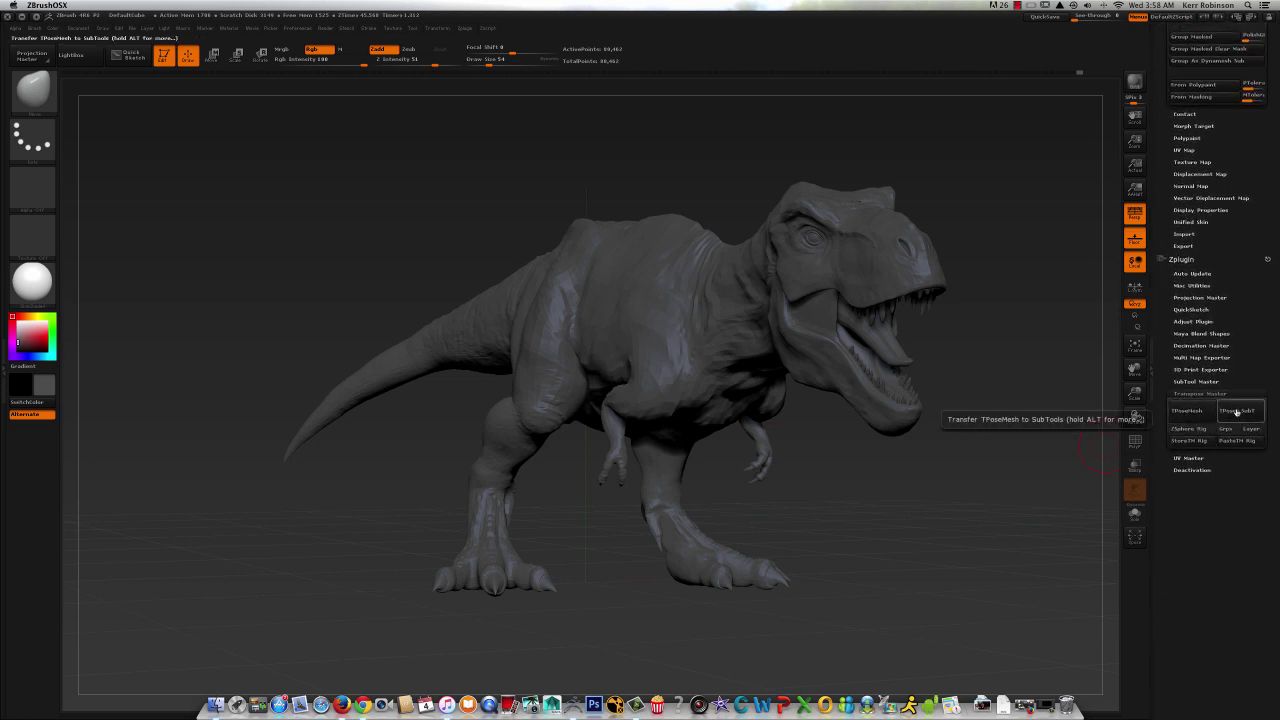
click(1235, 414)
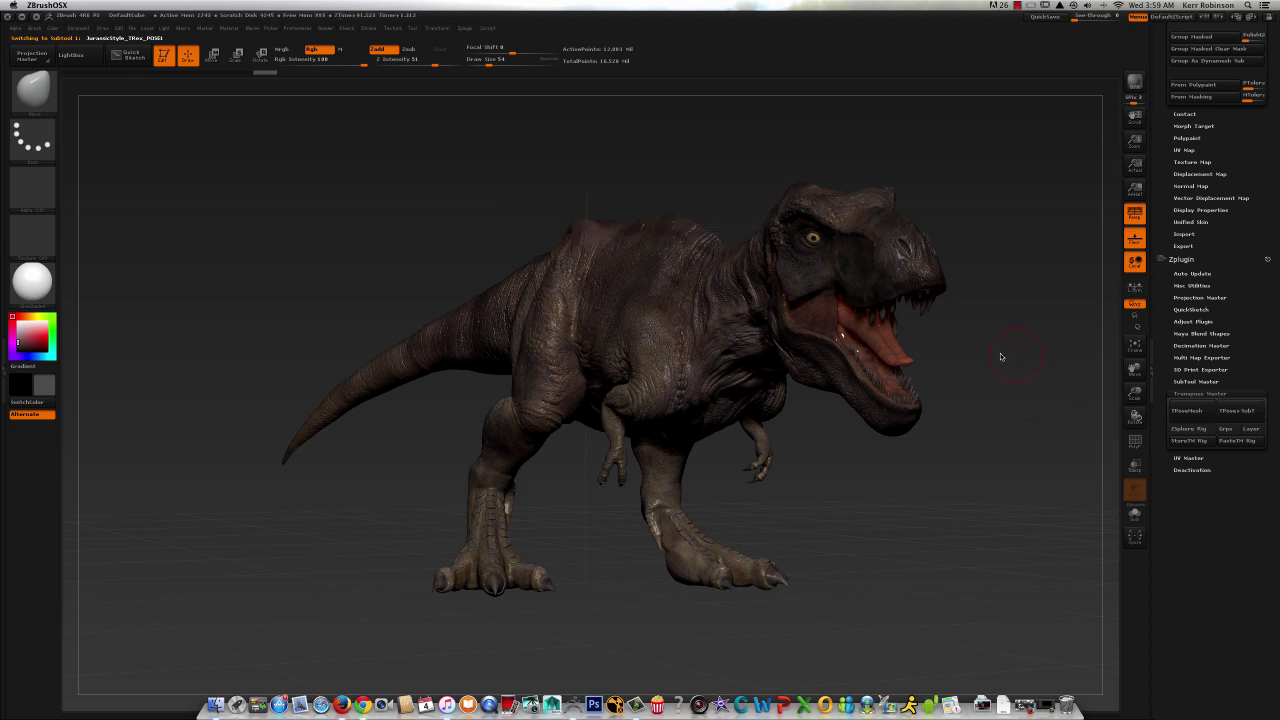
- Switch the T-Rex to the BasicMaterial2 standard material and review the detailed pose from the front and side
drag(1000, 357, 1024, 375)
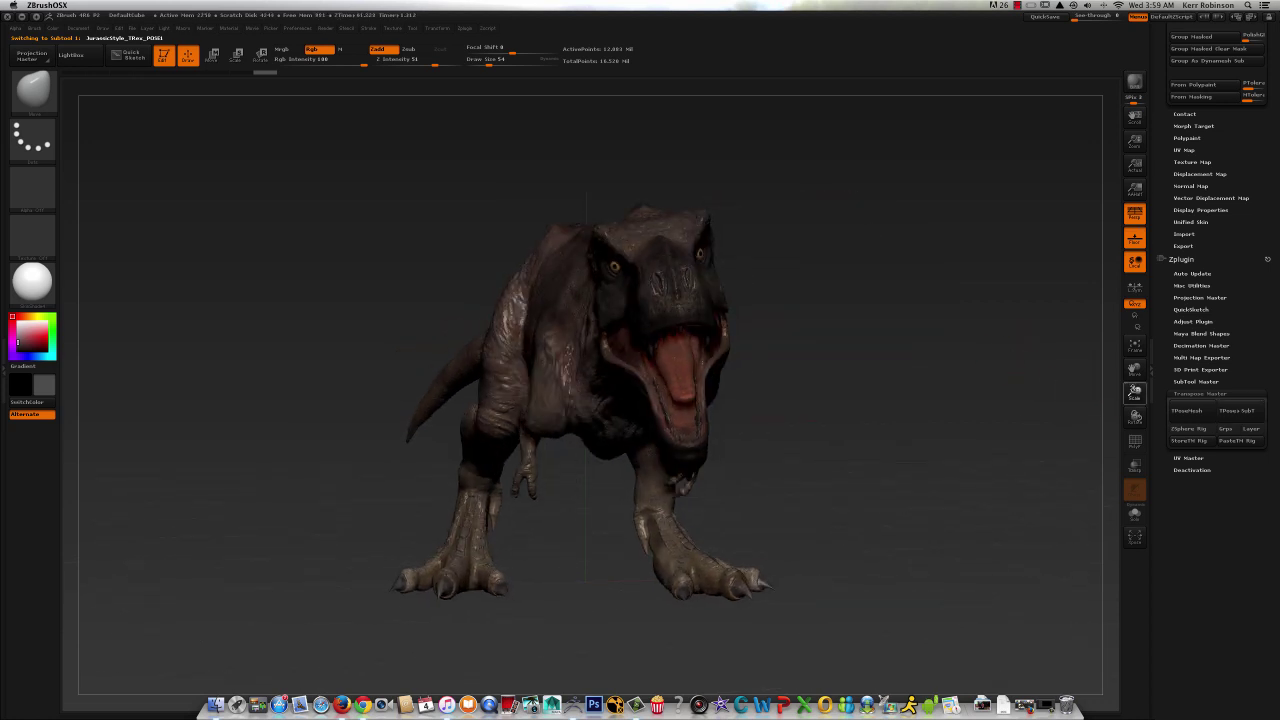
drag(1138, 388, 1143, 420)
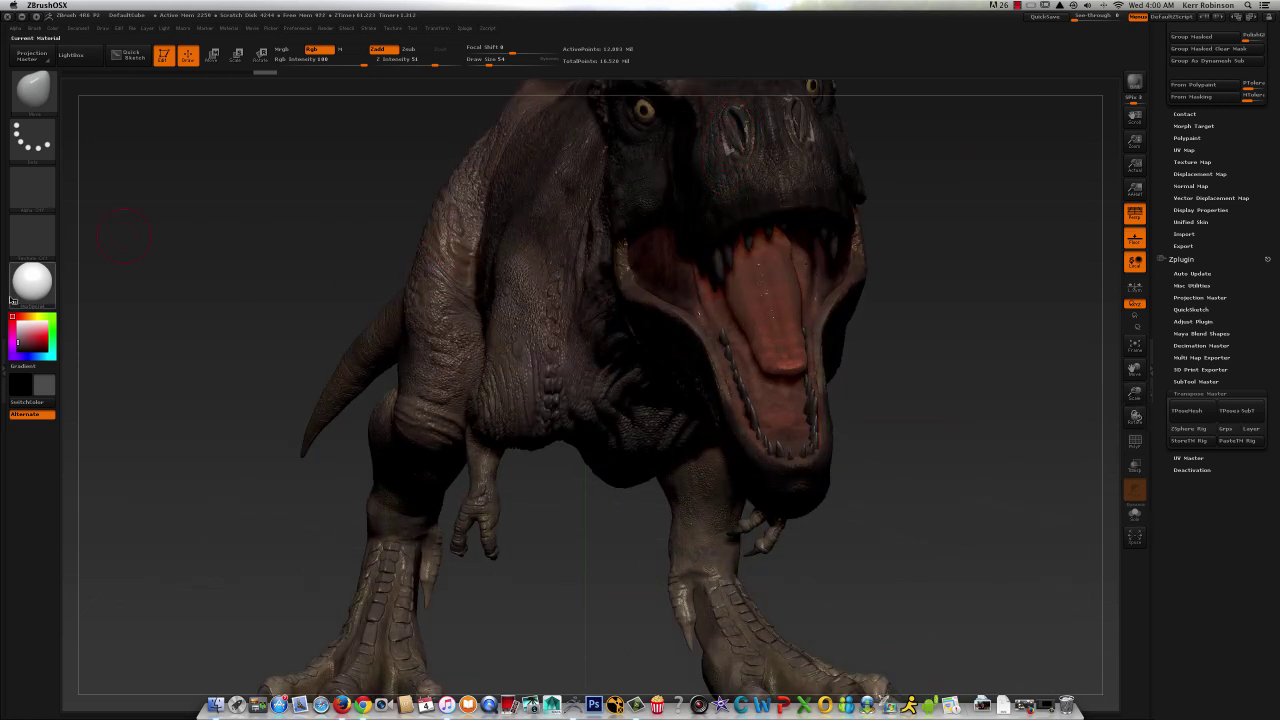
click(32, 287)
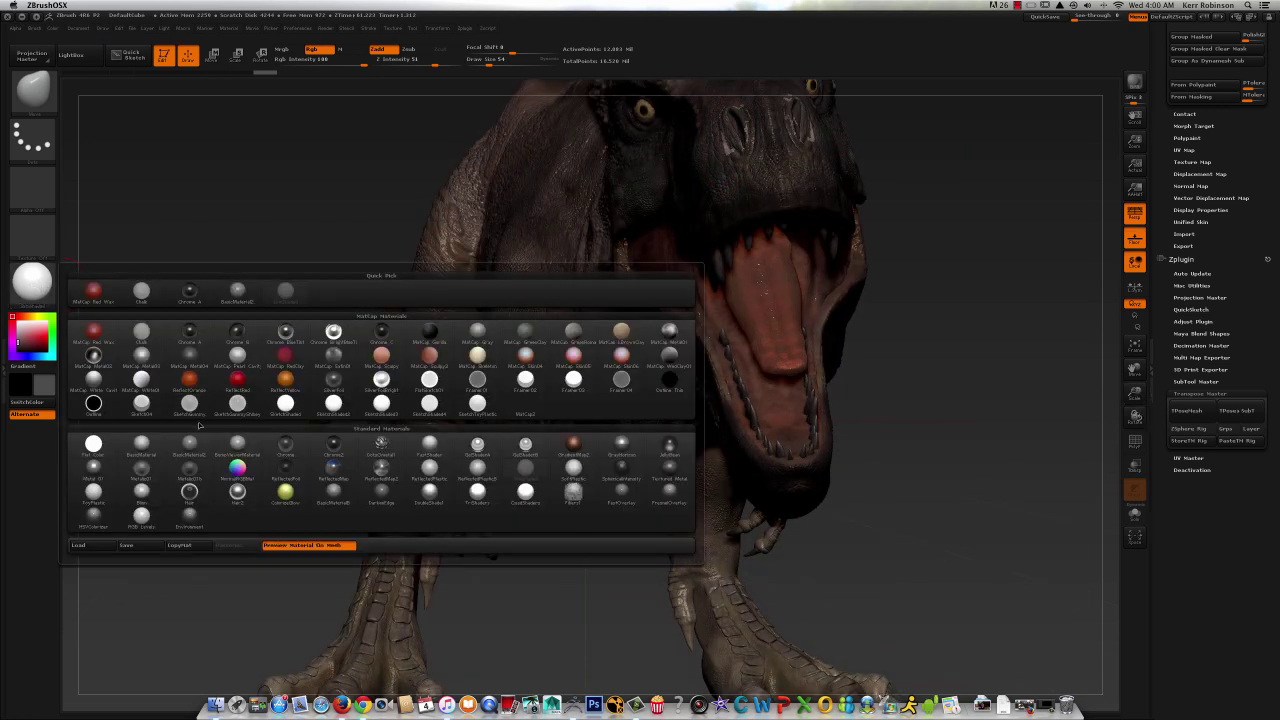
click(200, 443)
drag(952, 361, 1068, 363)
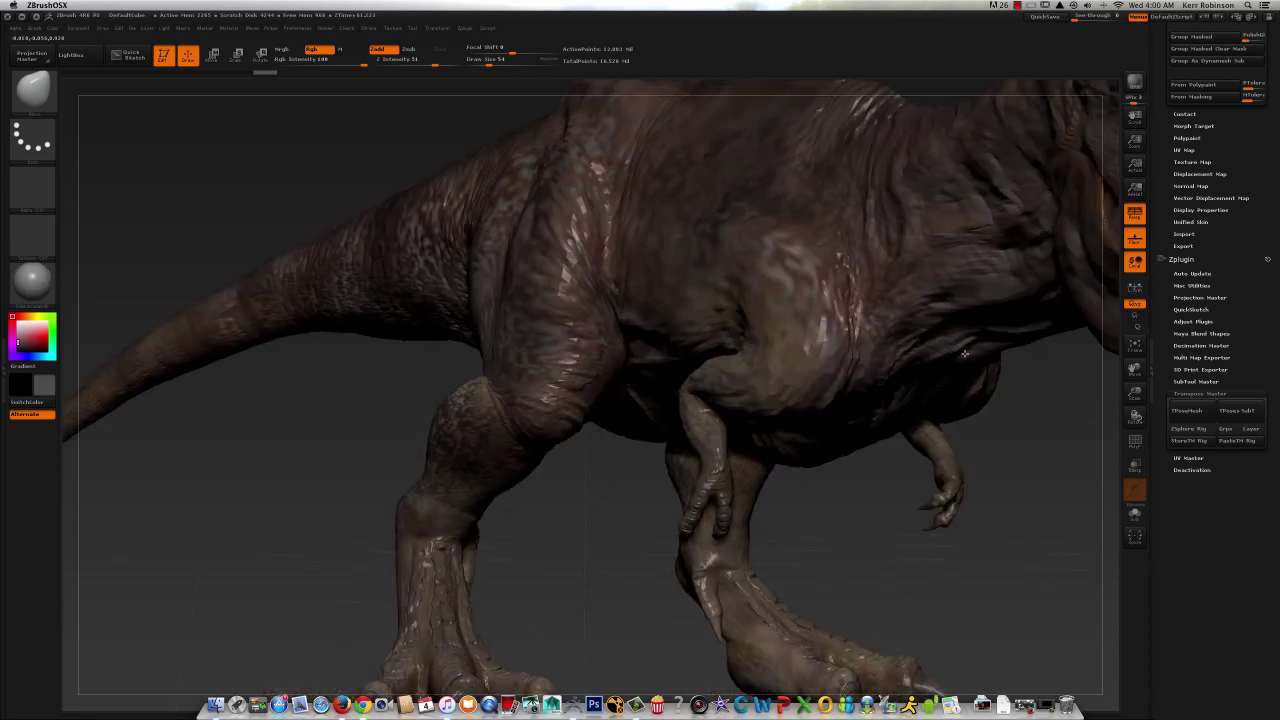
drag(1134, 395, 1190, 348)
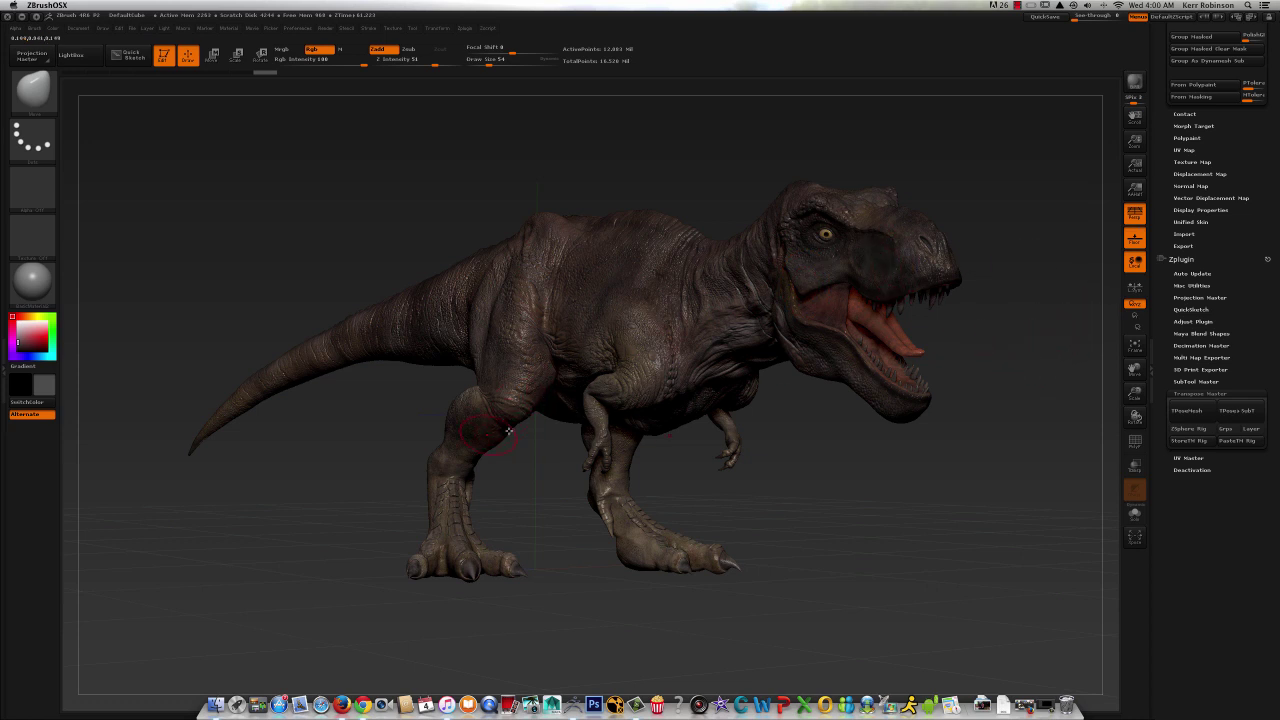
drag(801, 466, 795, 466)
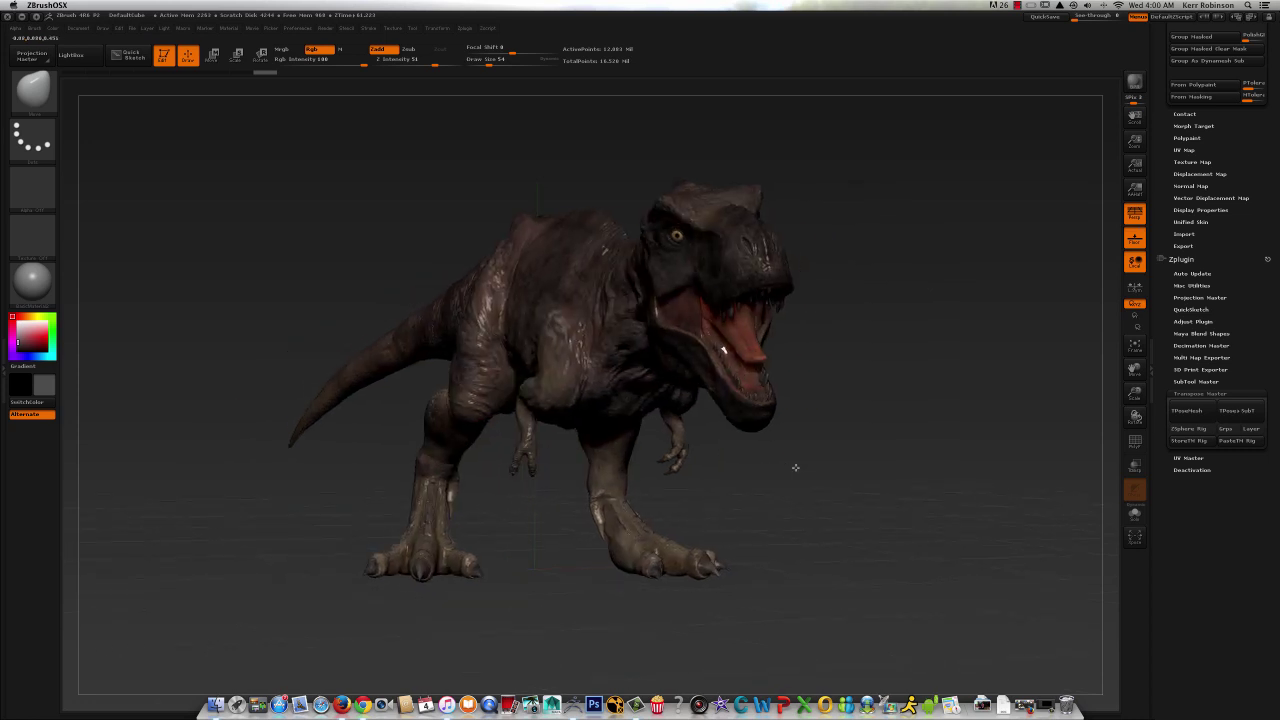